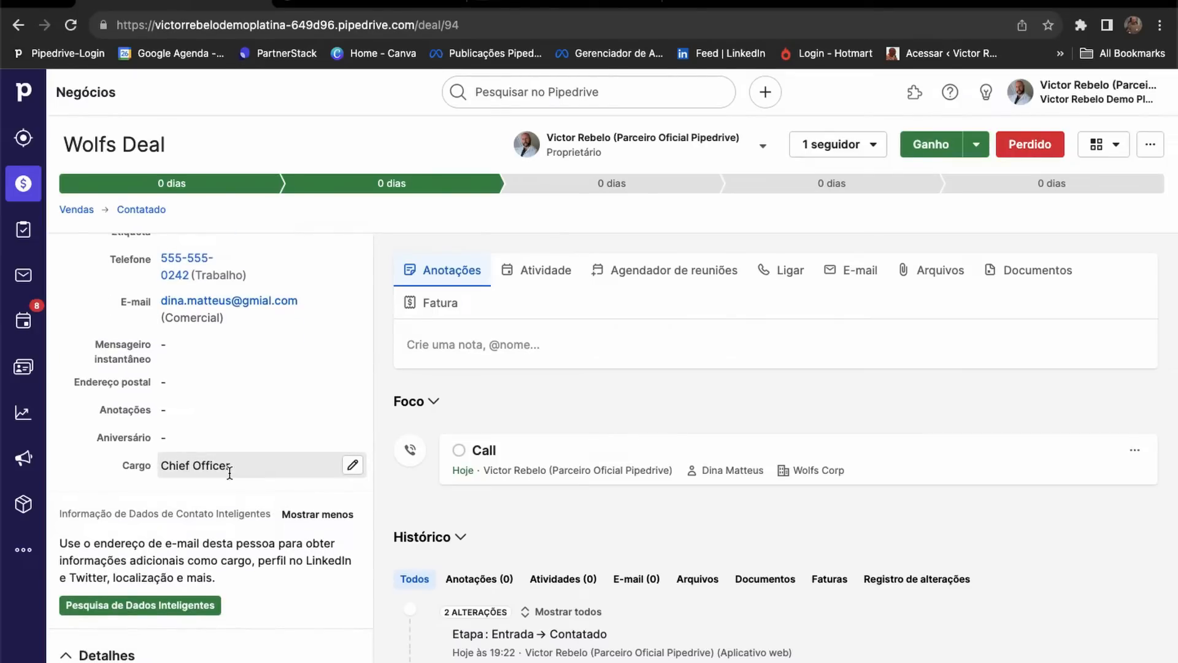
pyautogui.scroll(6, 230, 476)
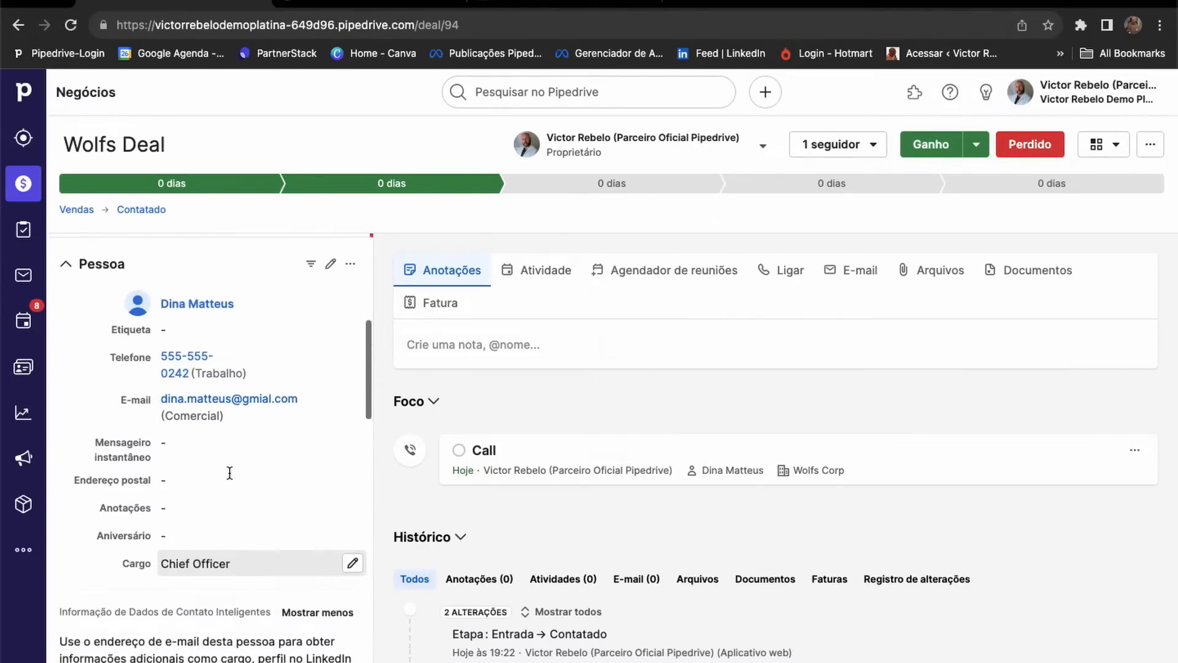
pyautogui.scroll(2, 231, 478)
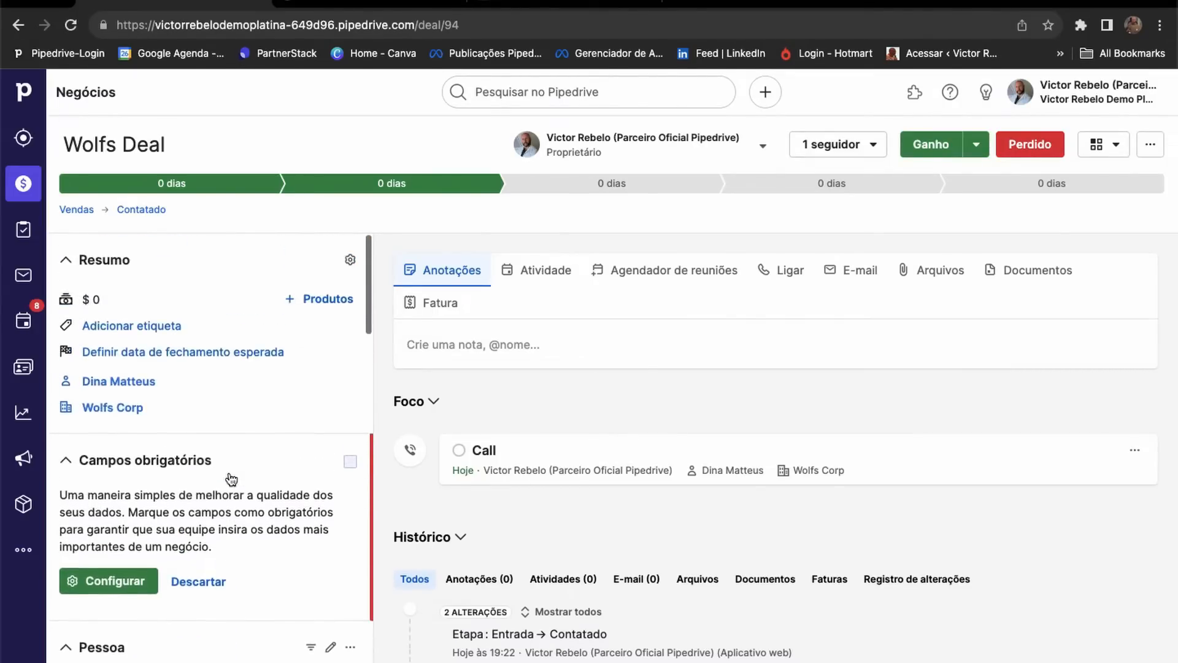
pyautogui.scroll(-4, 231, 479)
pyautogui.scroll(-2, 231, 478)
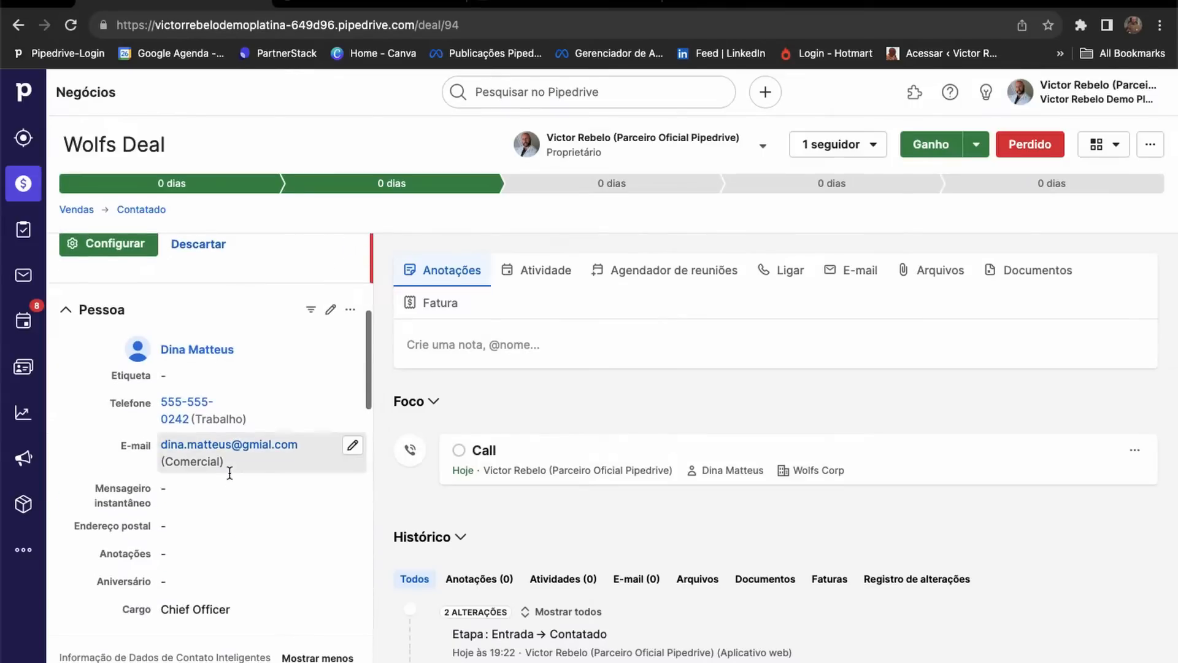
pyautogui.scroll(6, 231, 473)
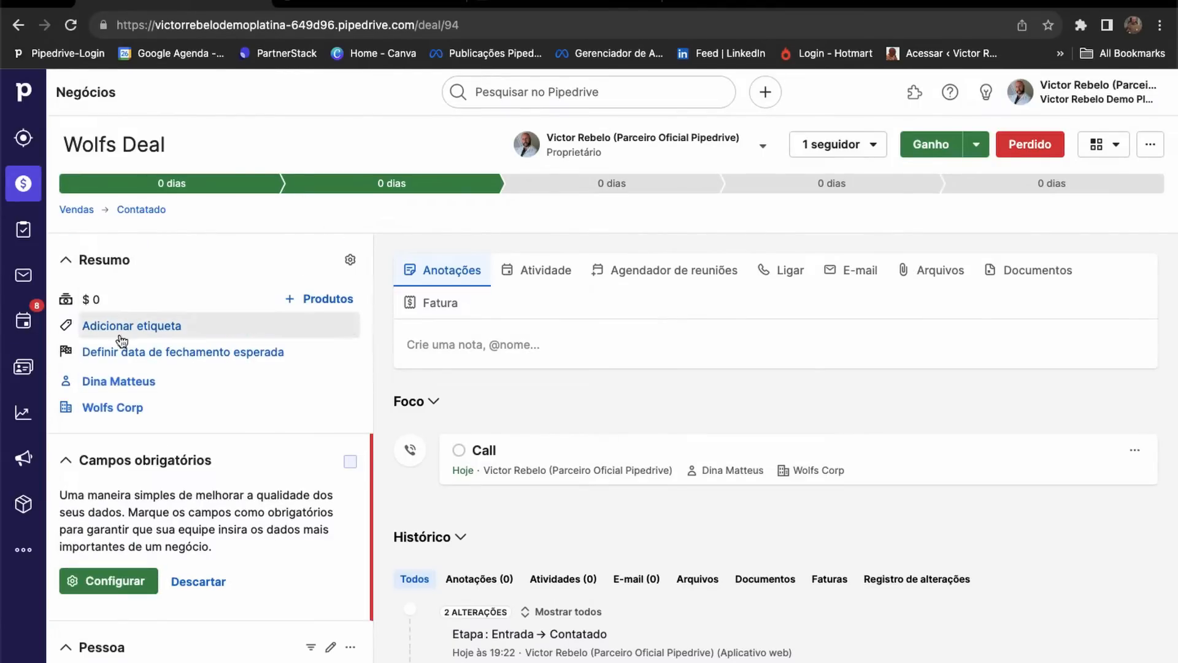
pyautogui.scroll(-1, 203, 289)
pyautogui.scroll(-2, 213, 328)
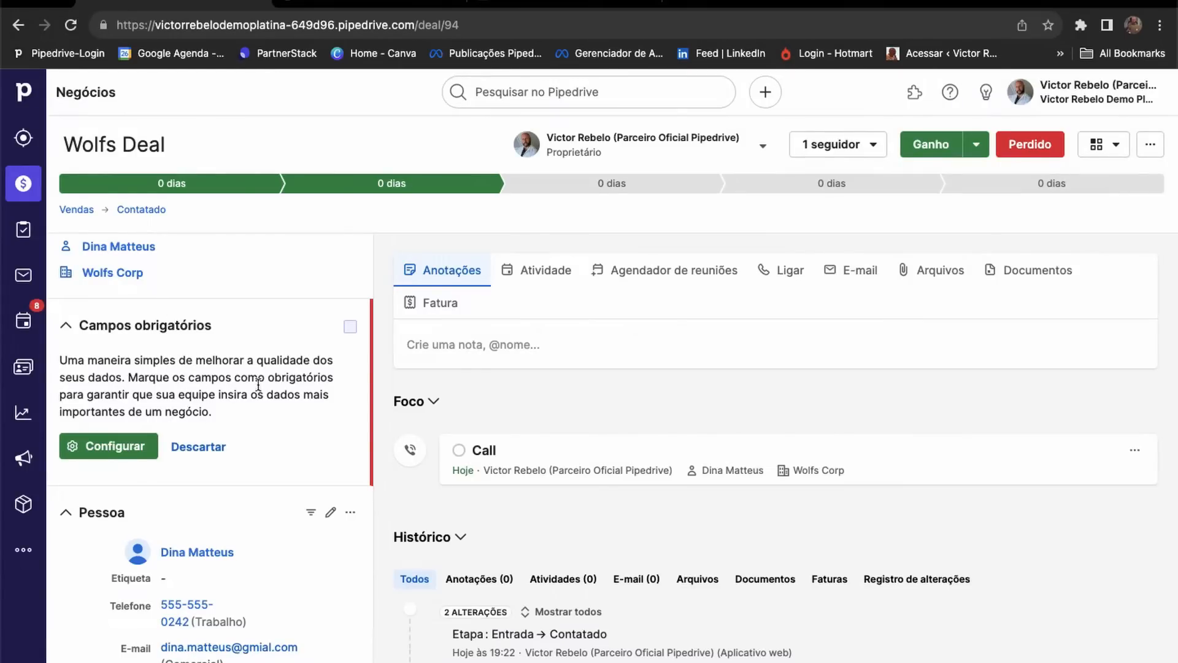
# Leave the data fields settings for the deals pipeline and open the Silicon Deal record.
pyautogui.click(112, 446)
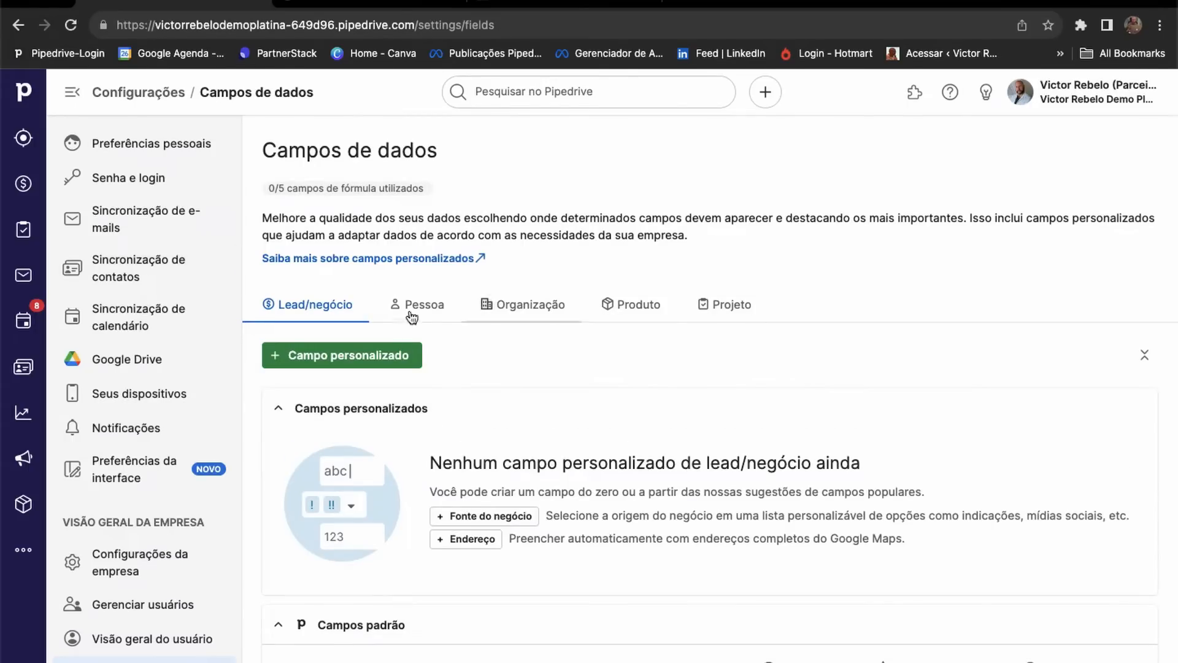
pyautogui.click(21, 179)
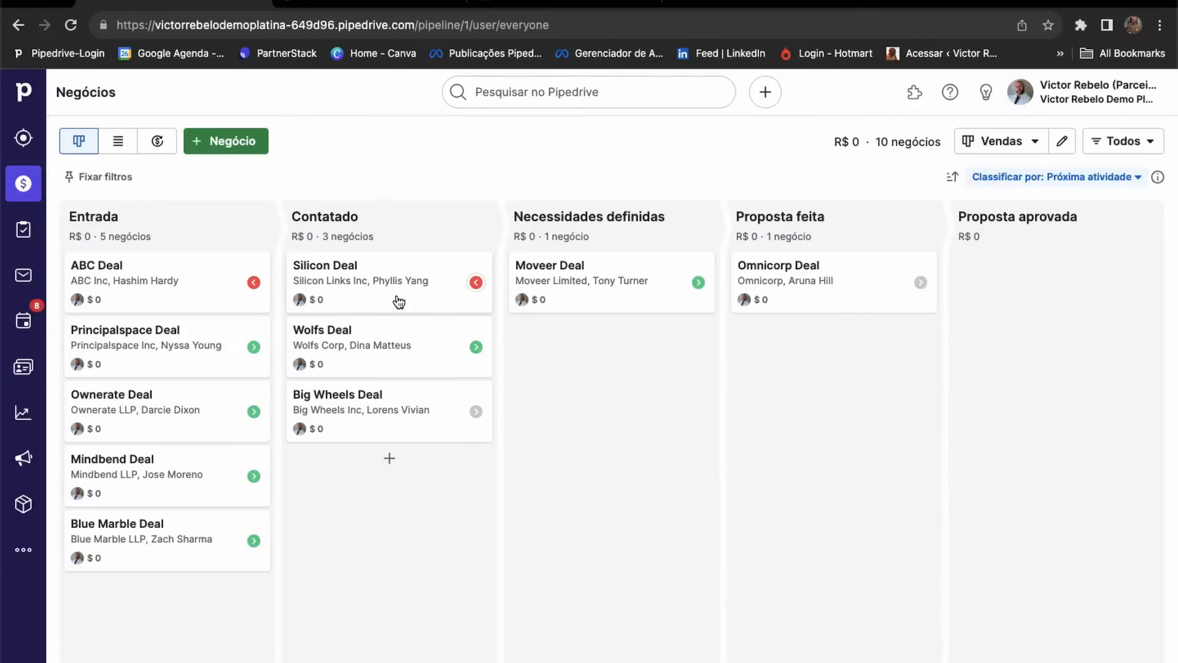
pyautogui.click(396, 299)
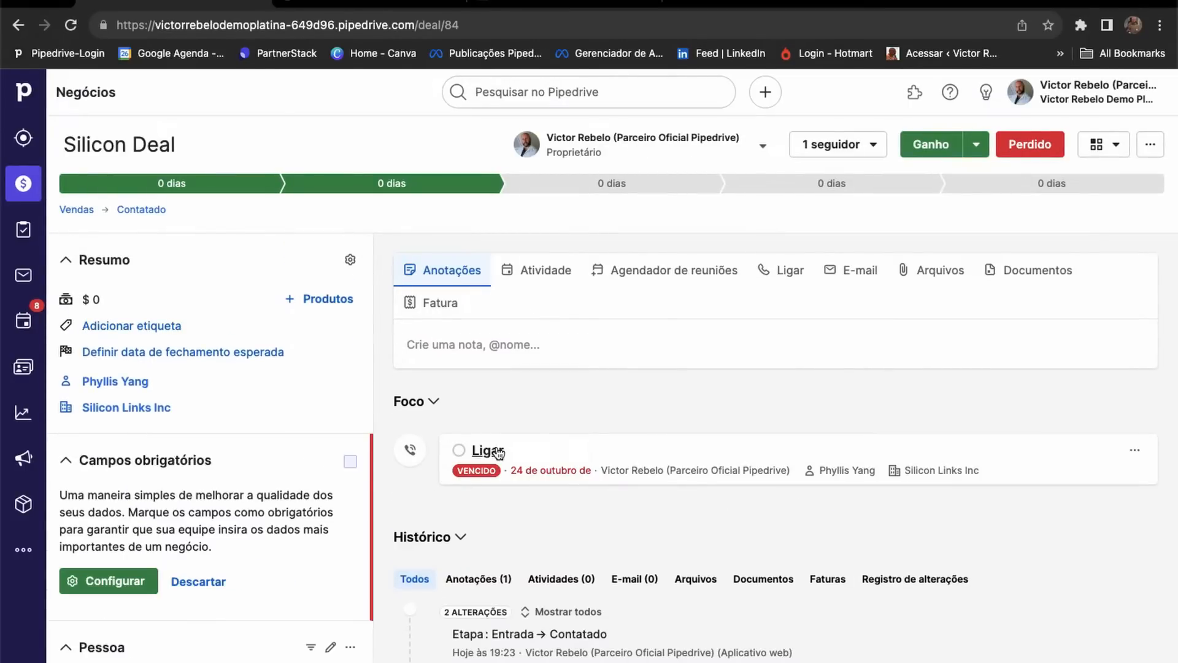
pyautogui.scroll(-5, 145, 522)
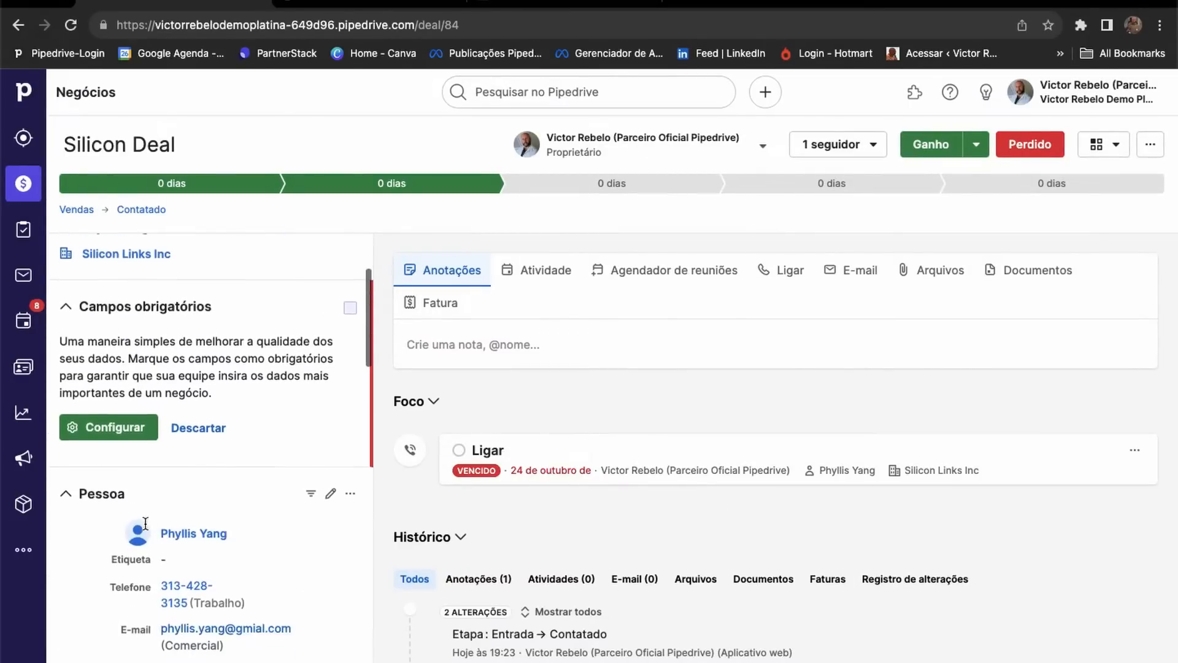
pyautogui.click(197, 349)
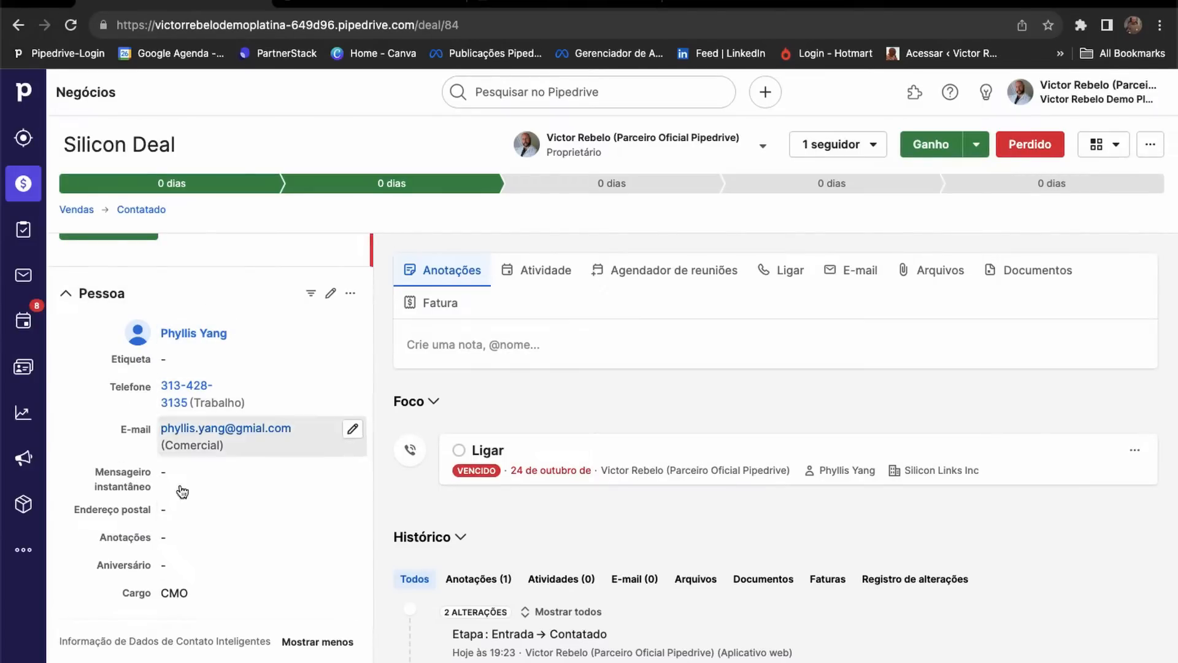
pyautogui.scroll(-6, 186, 529)
pyautogui.scroll(-3, 186, 529)
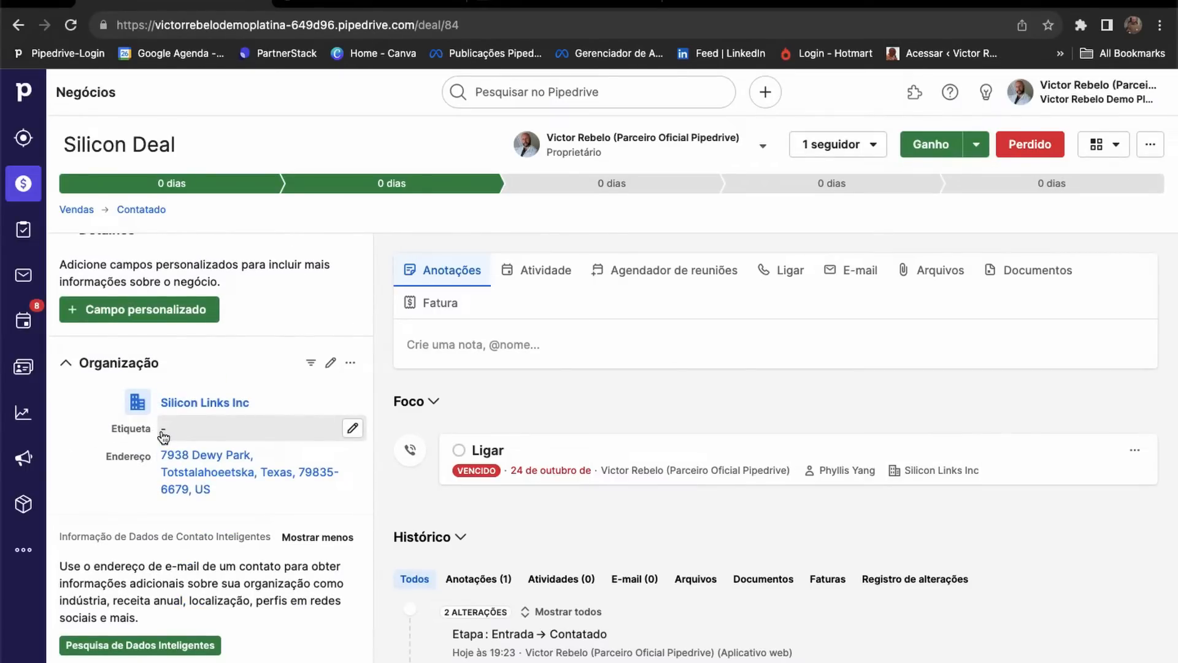
pyautogui.scroll(1, 163, 437)
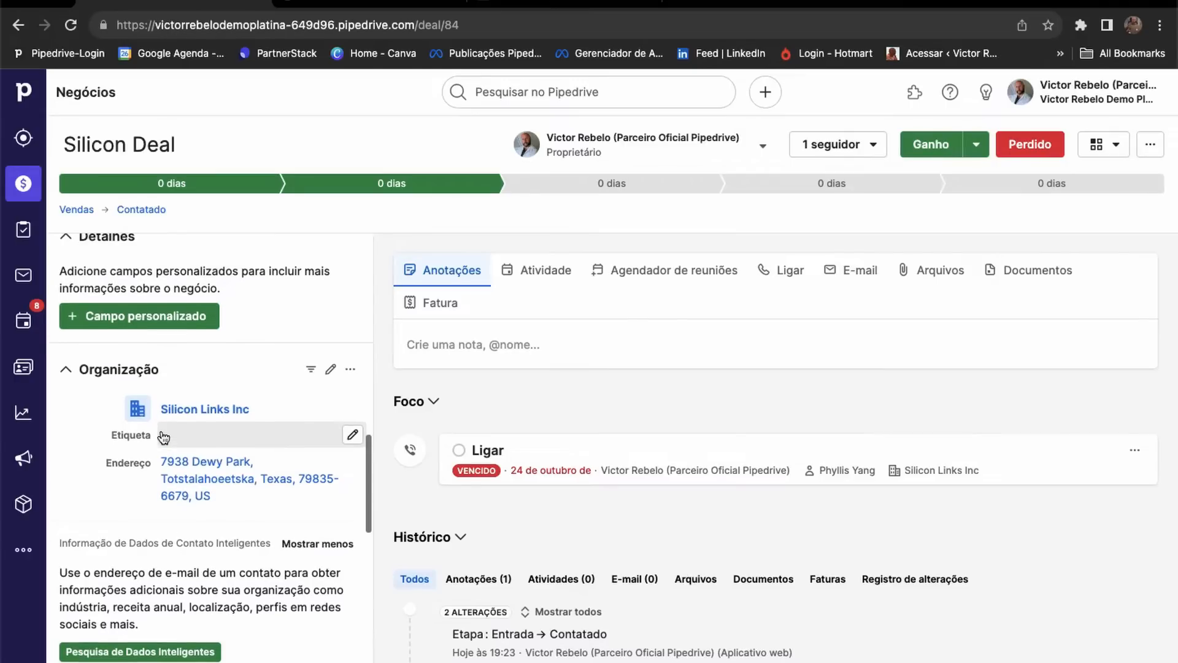
pyautogui.scroll(2, 163, 437)
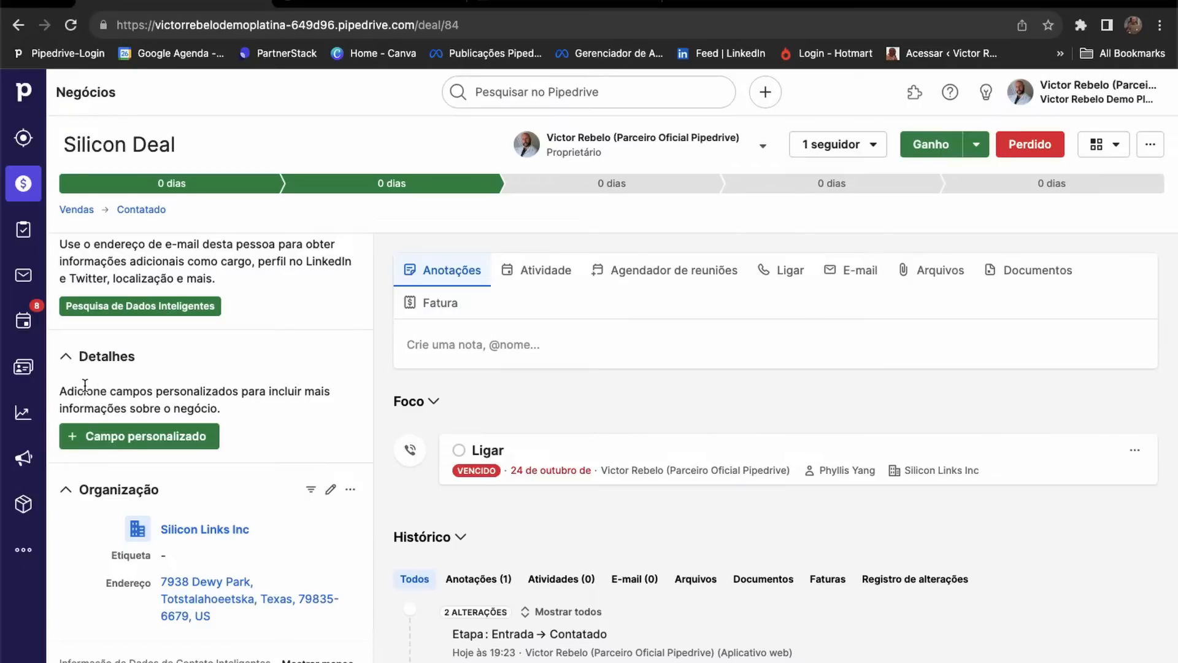
pyautogui.click(107, 437)
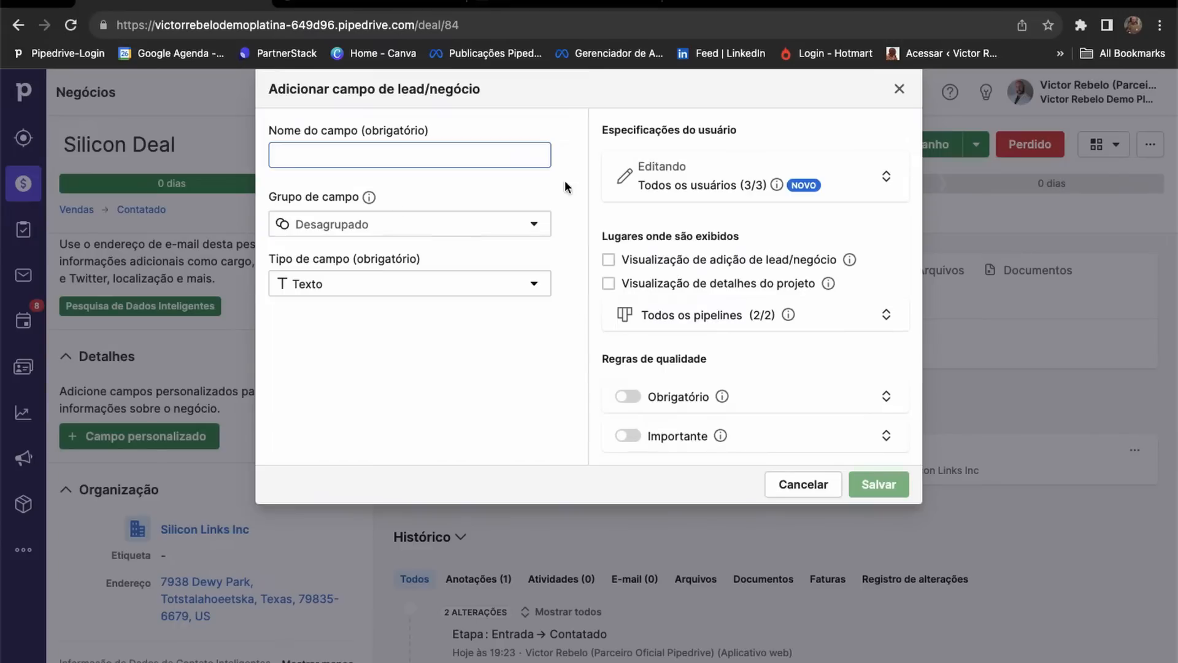
pyautogui.click(794, 489)
pyautogui.scroll(4, 230, 421)
pyautogui.scroll(-2, 232, 421)
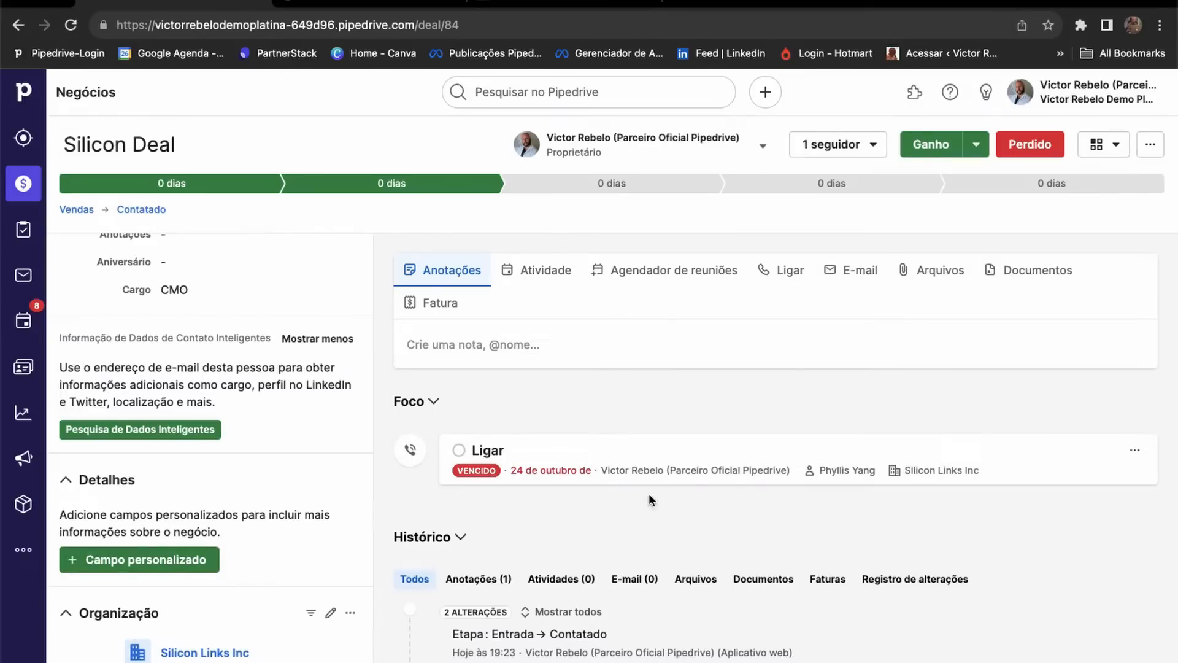
# Go to Configurações da empresa from the profile menu and open Campos de dados.
pyautogui.click(1056, 103)
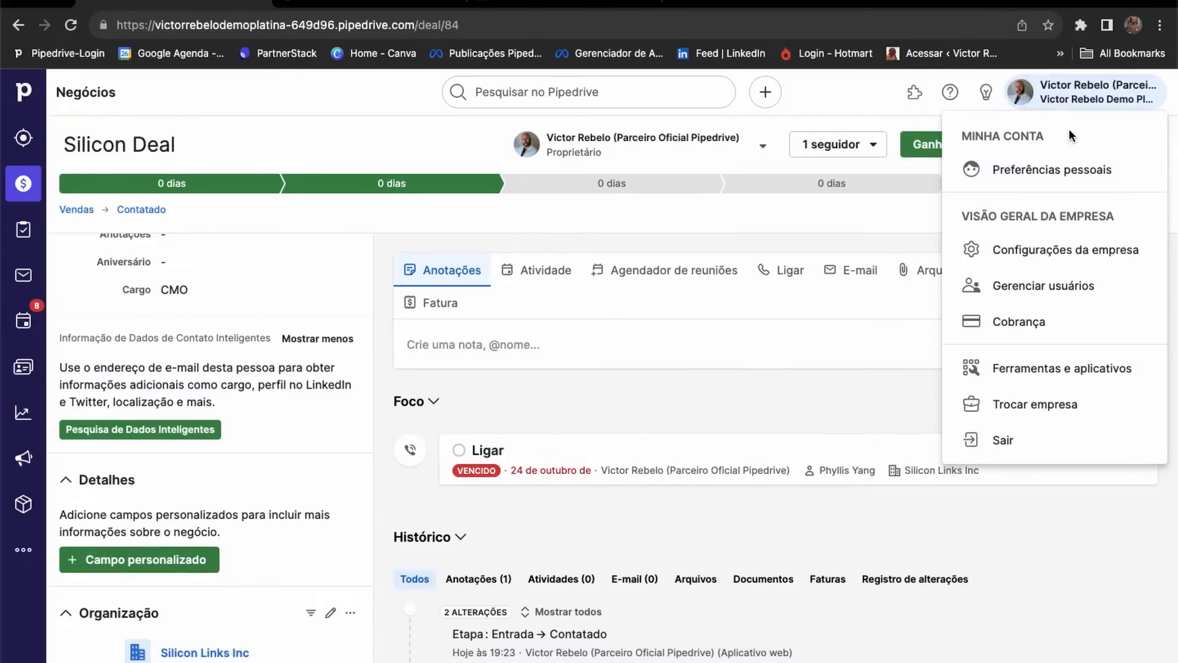
pyautogui.click(1020, 249)
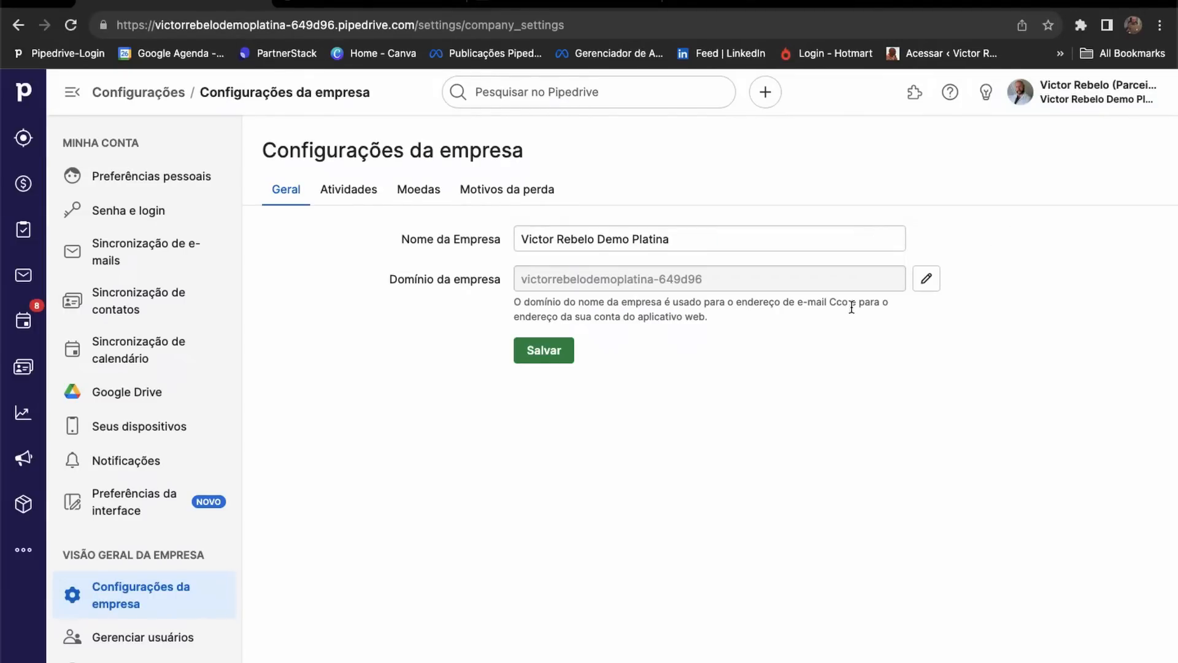
pyautogui.scroll(-3, 145, 416)
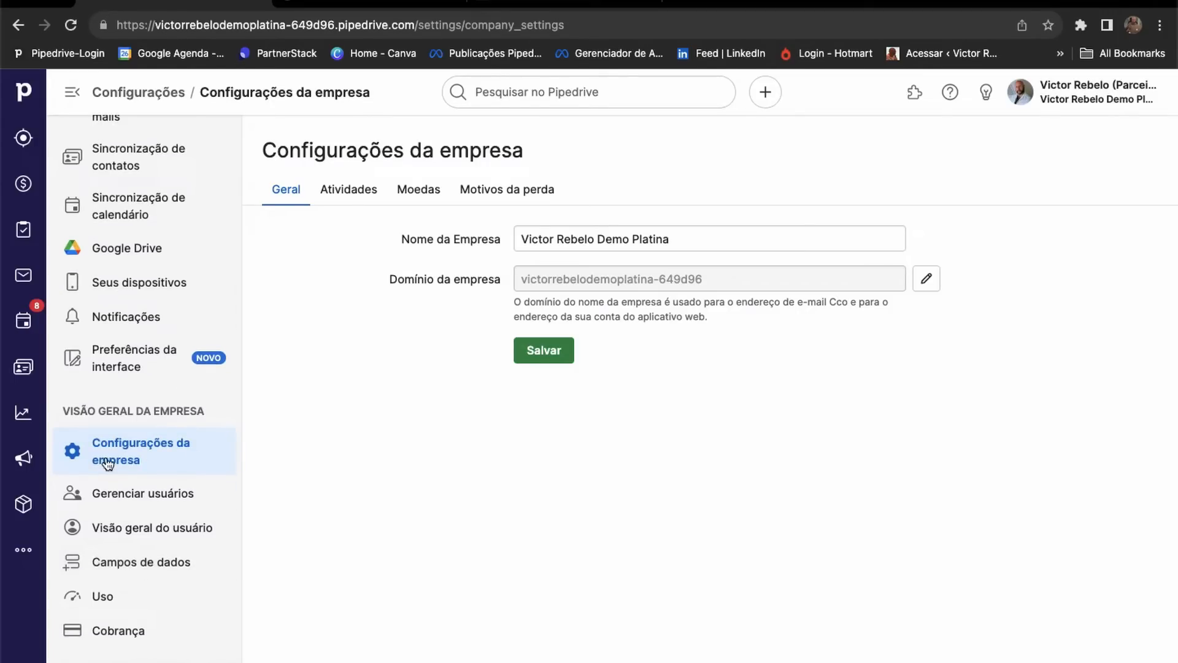
pyautogui.click(106, 568)
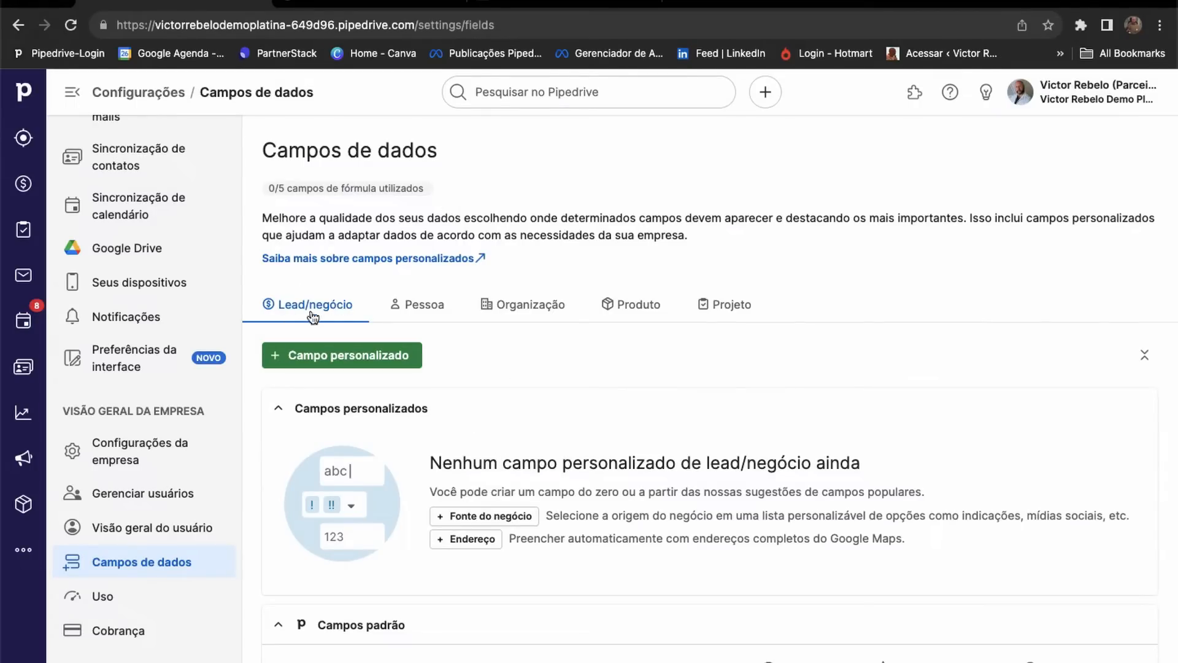
# Browse the person, organization, product and project custom fields, then return to lead/deal fields.
pyautogui.click(431, 309)
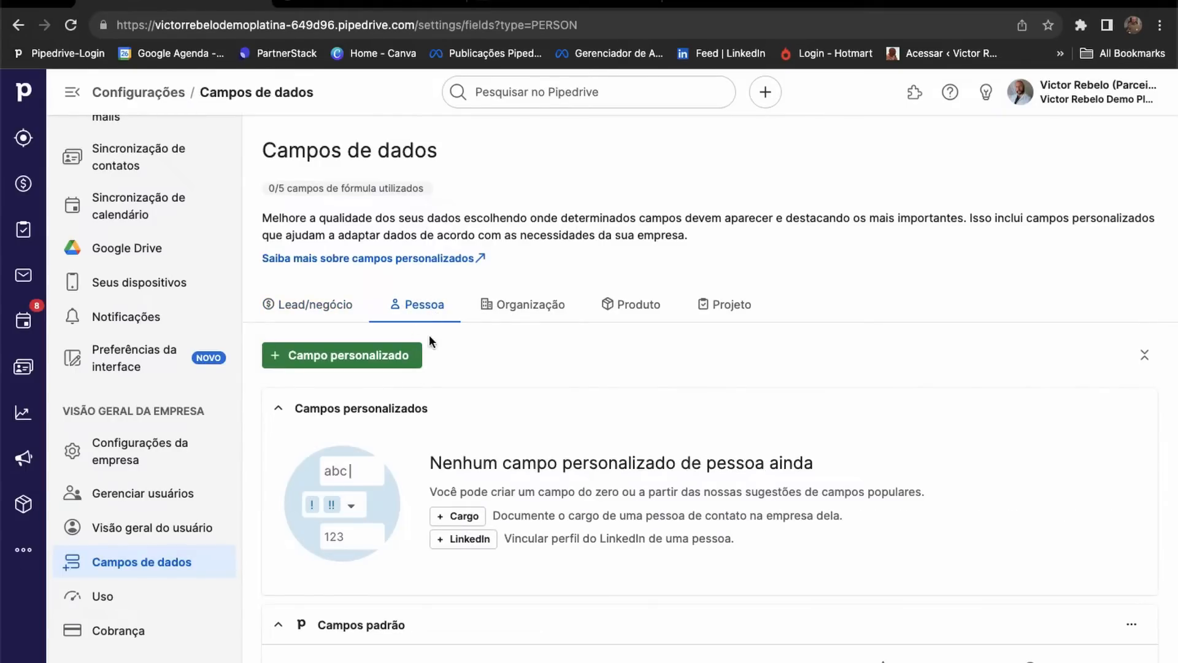
pyautogui.click(551, 308)
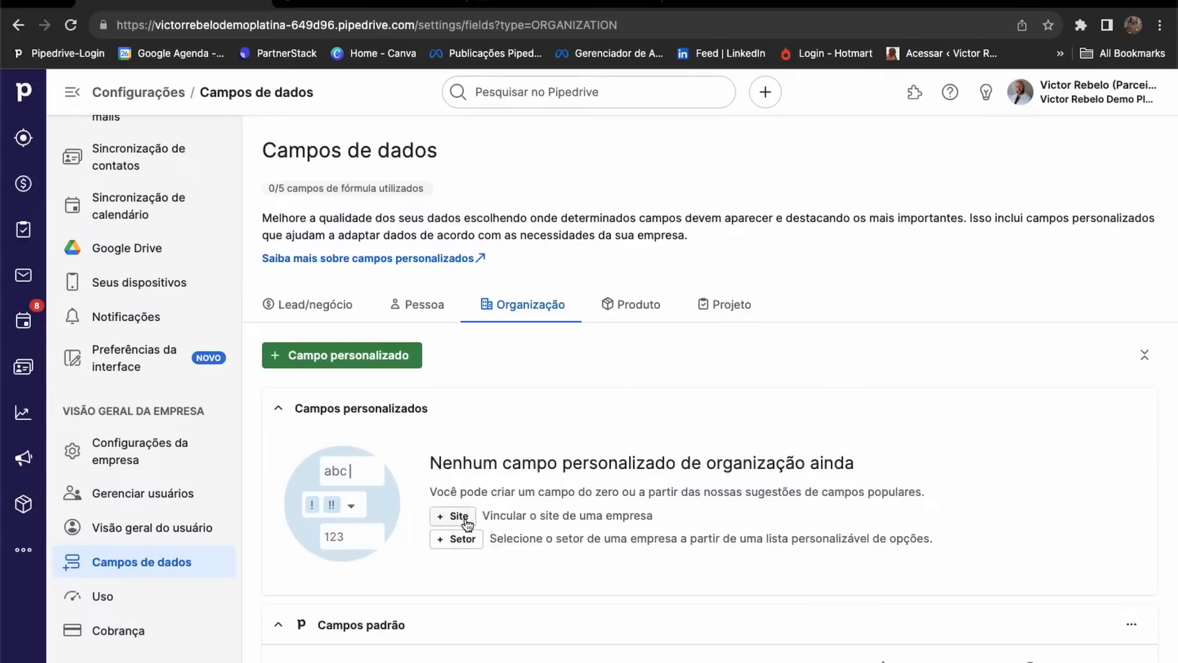
pyautogui.click(642, 310)
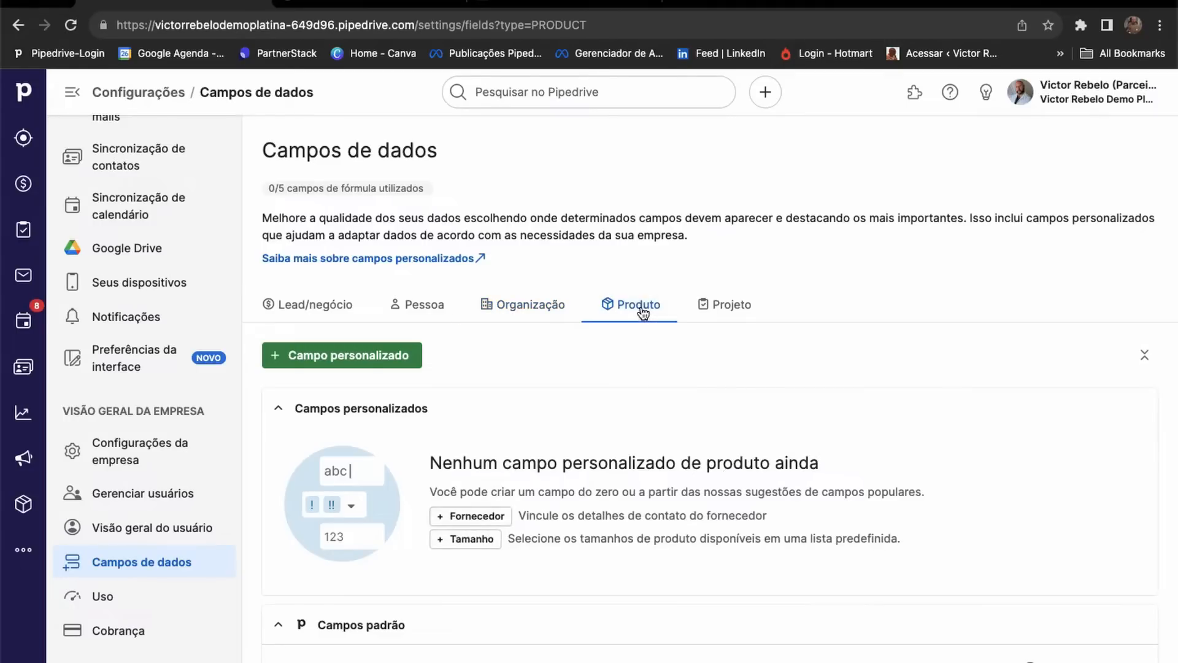
pyautogui.click(726, 310)
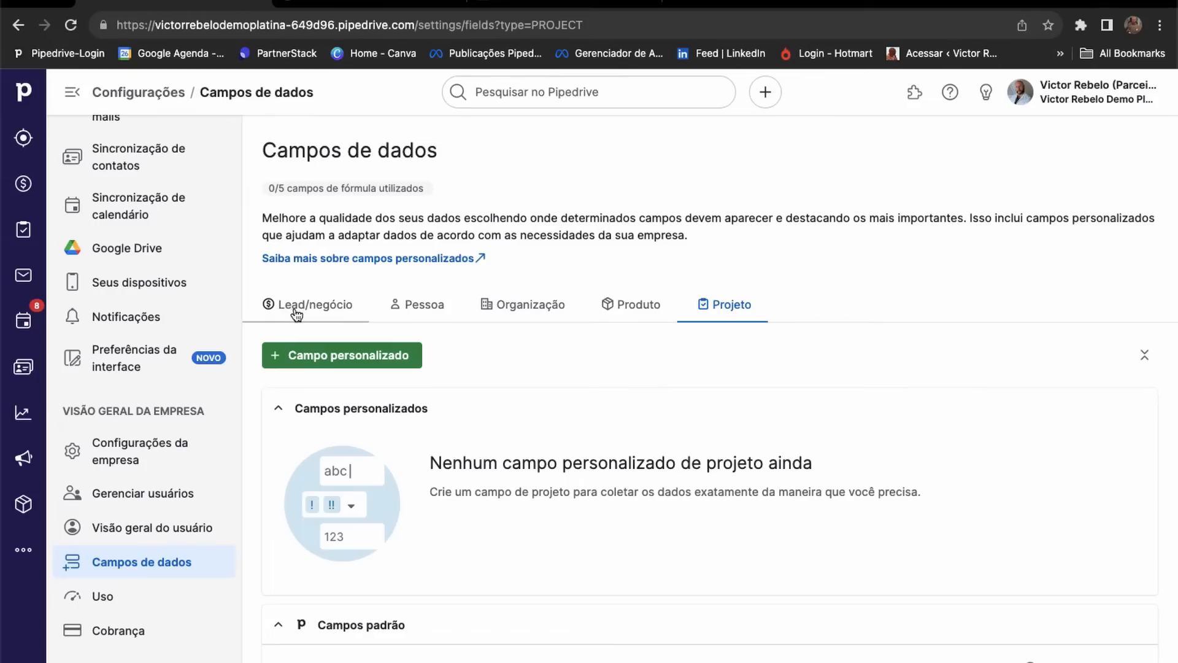
pyautogui.click(320, 310)
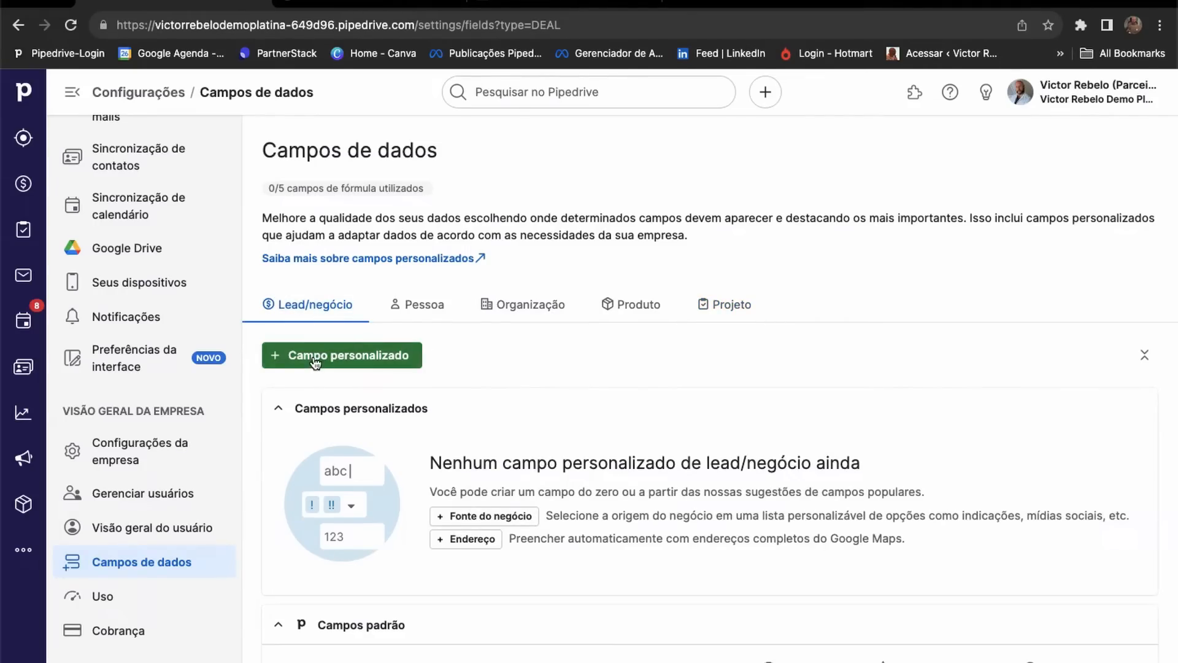
# Scroll the Campos padrão table and open the actions menu for the Título field.
pyautogui.scroll(-5, 315, 362)
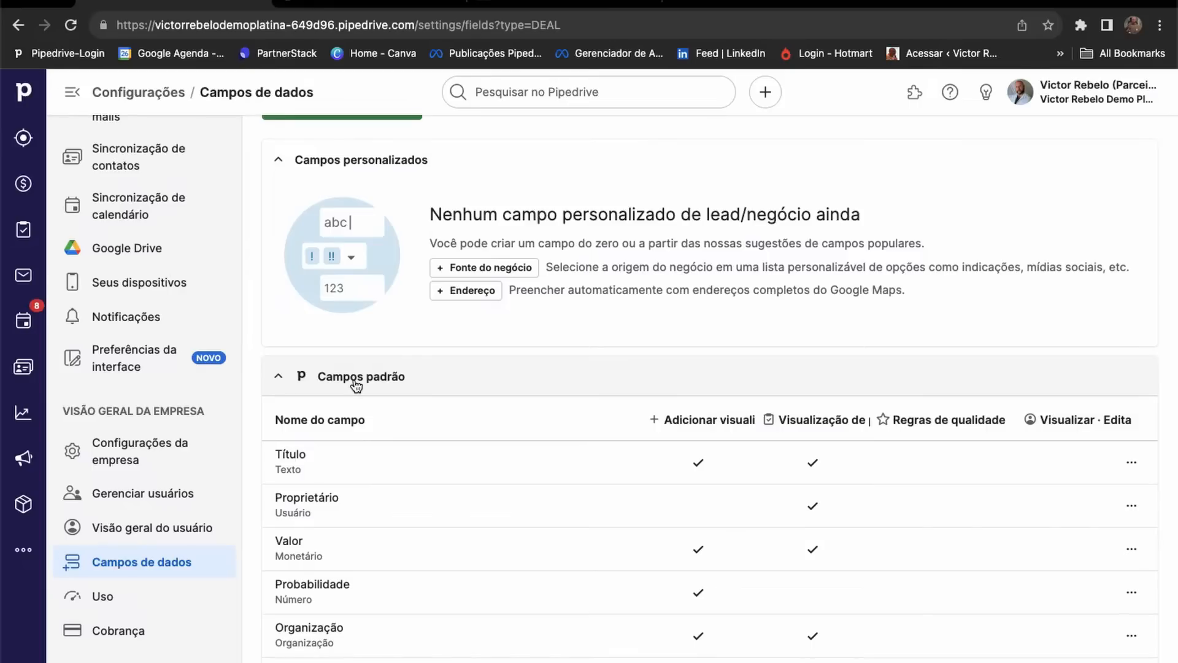
pyautogui.scroll(-2, 356, 384)
pyautogui.scroll(-2, 357, 385)
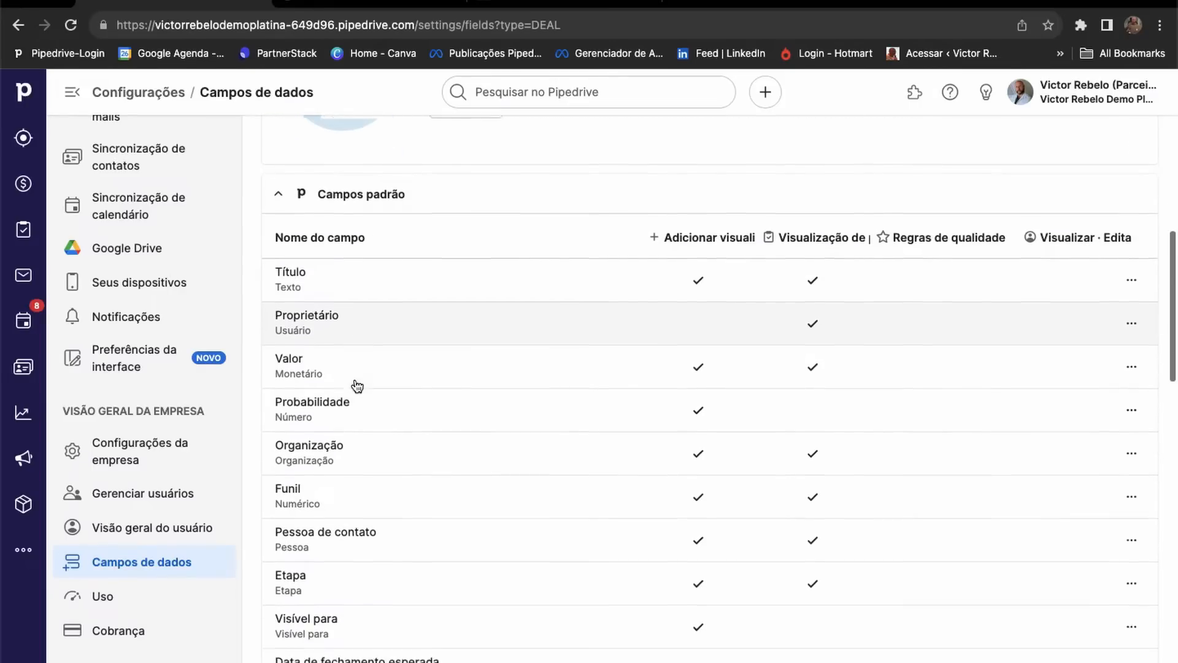
pyautogui.scroll(-2, 356, 384)
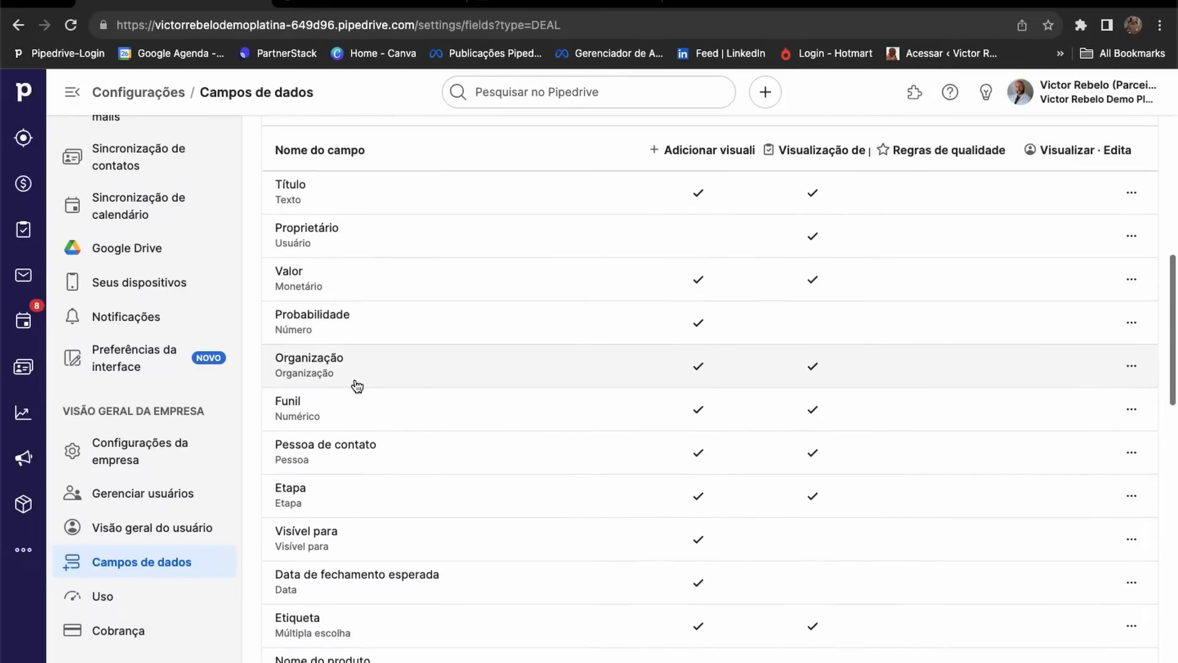
pyautogui.scroll(-3, 690, 394)
pyautogui.scroll(4, 691, 395)
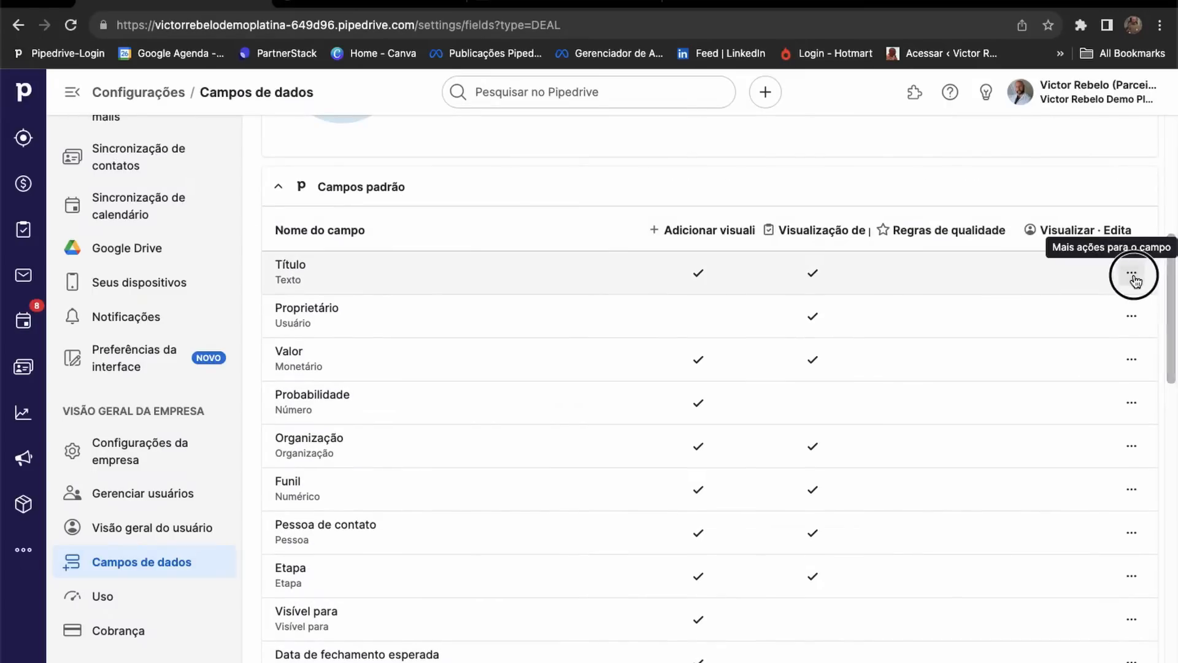
pyautogui.click(1133, 276)
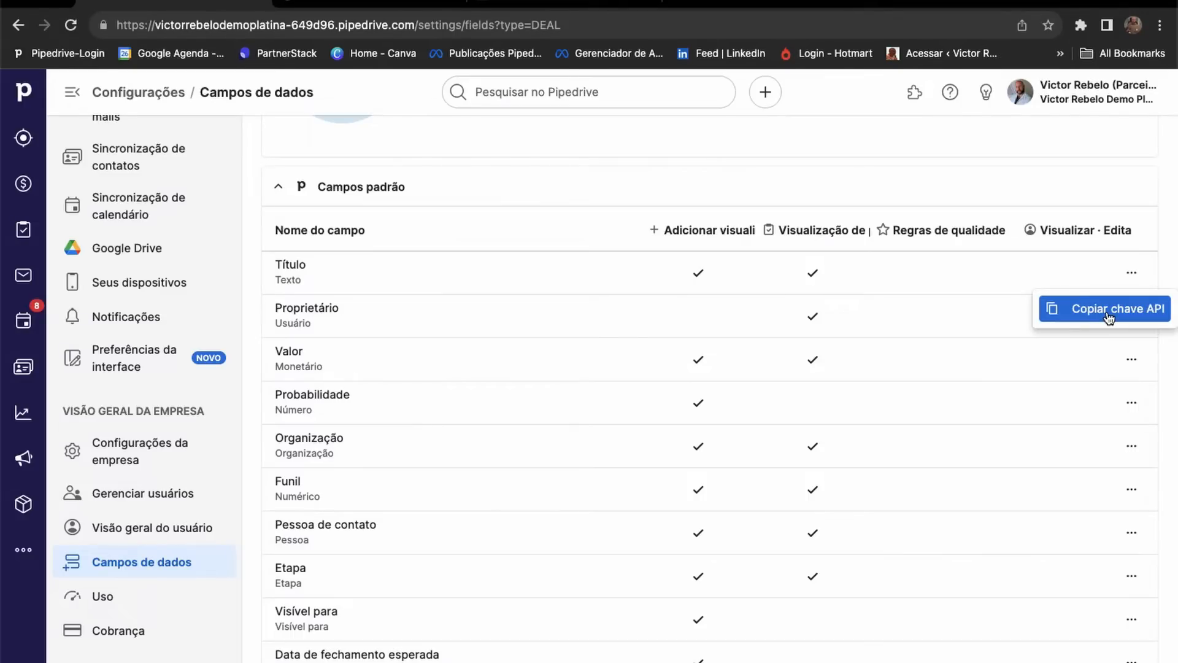
# Scroll down to Campos de sistema and open the ID field's actions menu.
pyautogui.scroll(-3, 680, 394)
pyautogui.scroll(-3, 681, 395)
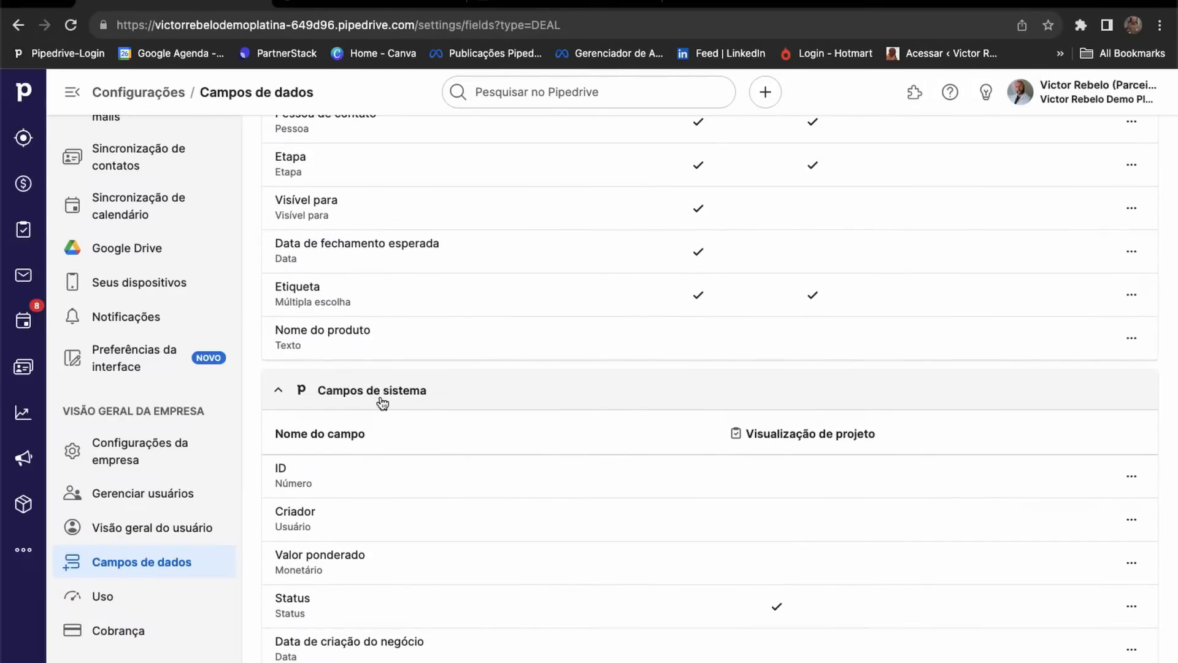
pyautogui.scroll(-4, 382, 403)
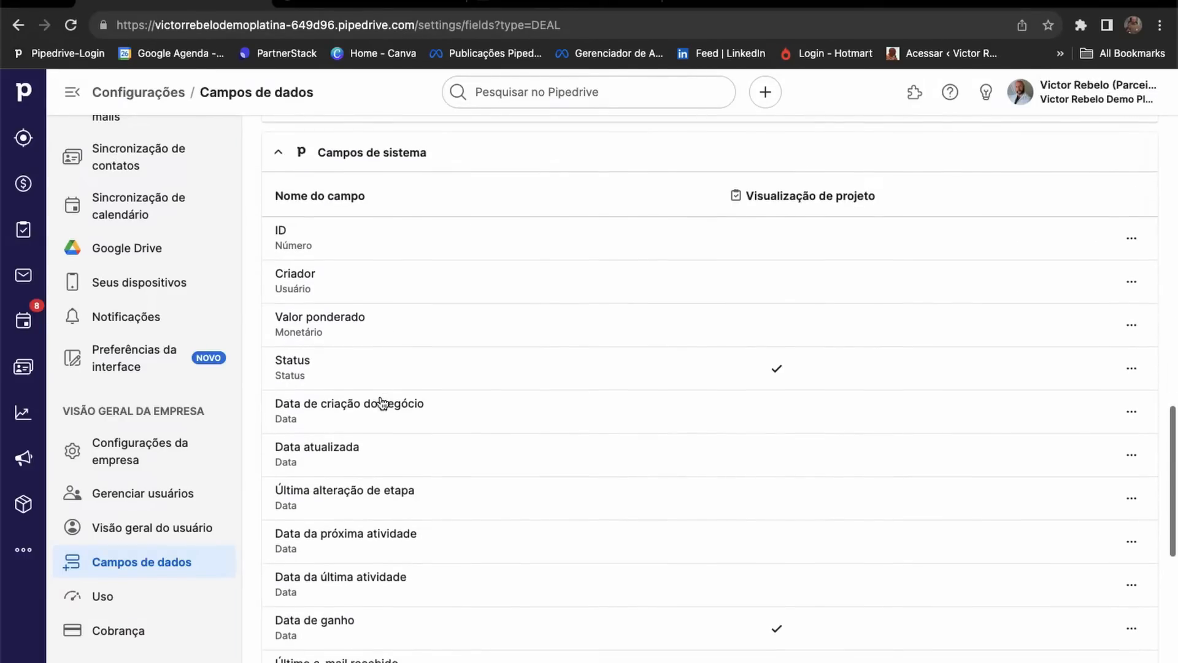
pyautogui.scroll(-3, 387, 407)
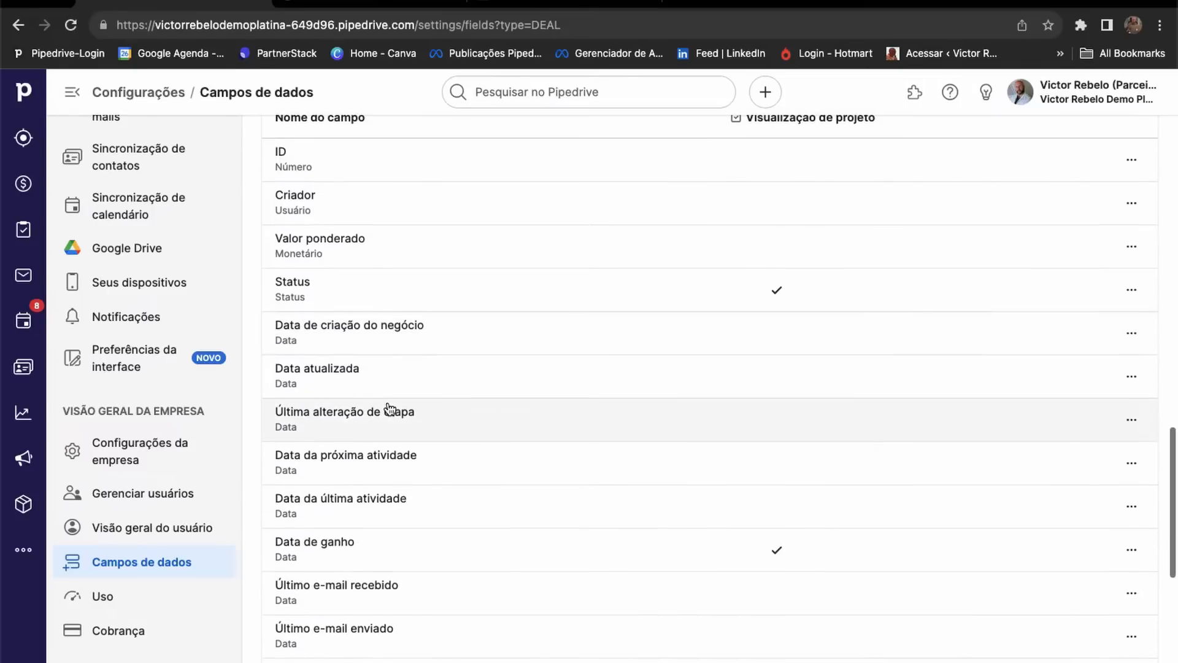
pyautogui.scroll(-1, 386, 407)
pyautogui.scroll(3, 389, 409)
pyautogui.scroll(2, 390, 409)
pyautogui.click(1132, 305)
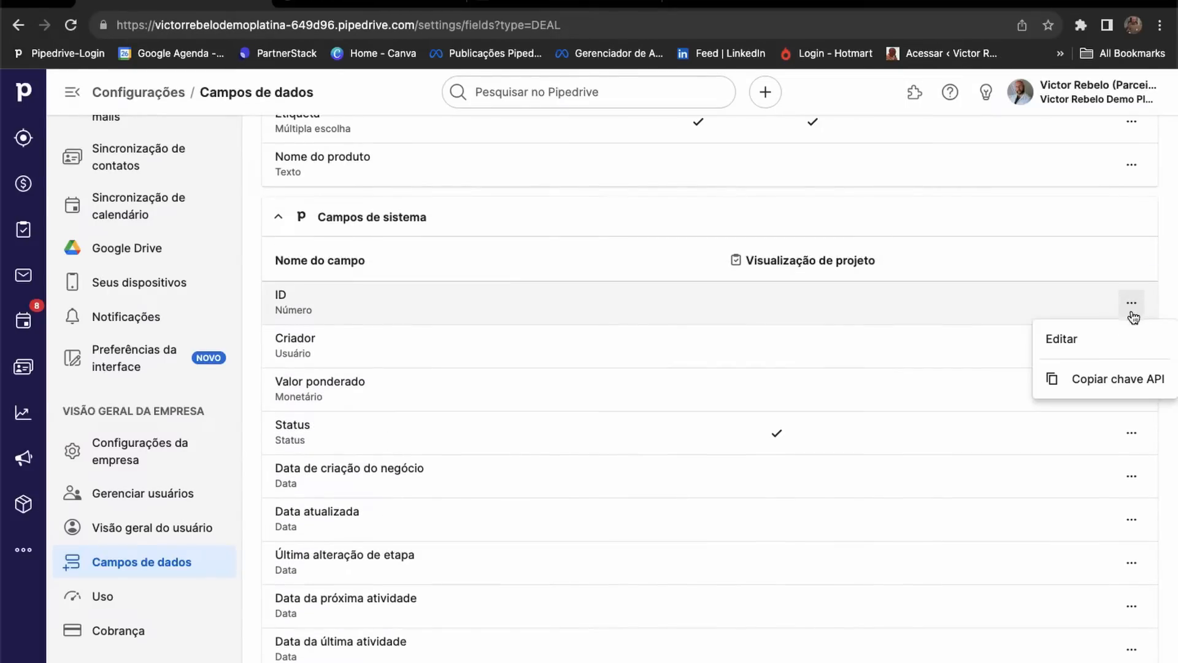
# Review the ID field's Editar campo dialog and cancel it without saving changes.
pyautogui.click(1073, 340)
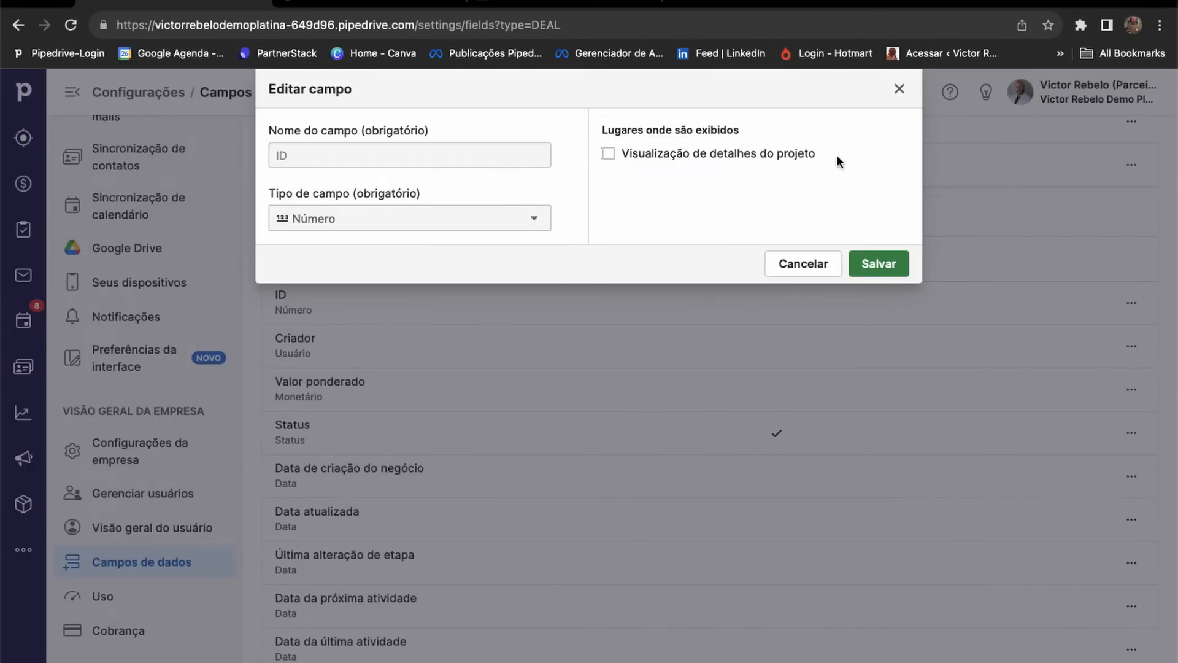
pyautogui.click(821, 263)
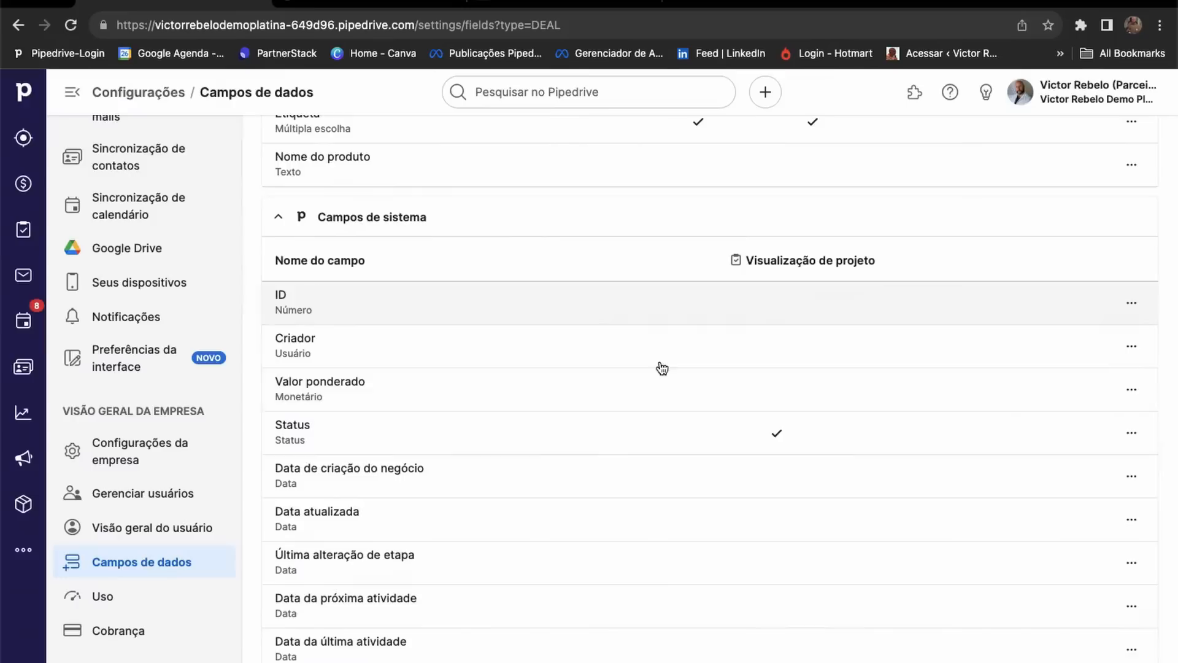
# Collapse the Campos de sistema and Campos padrão sections and scroll back to the top.
pyautogui.click(279, 216)
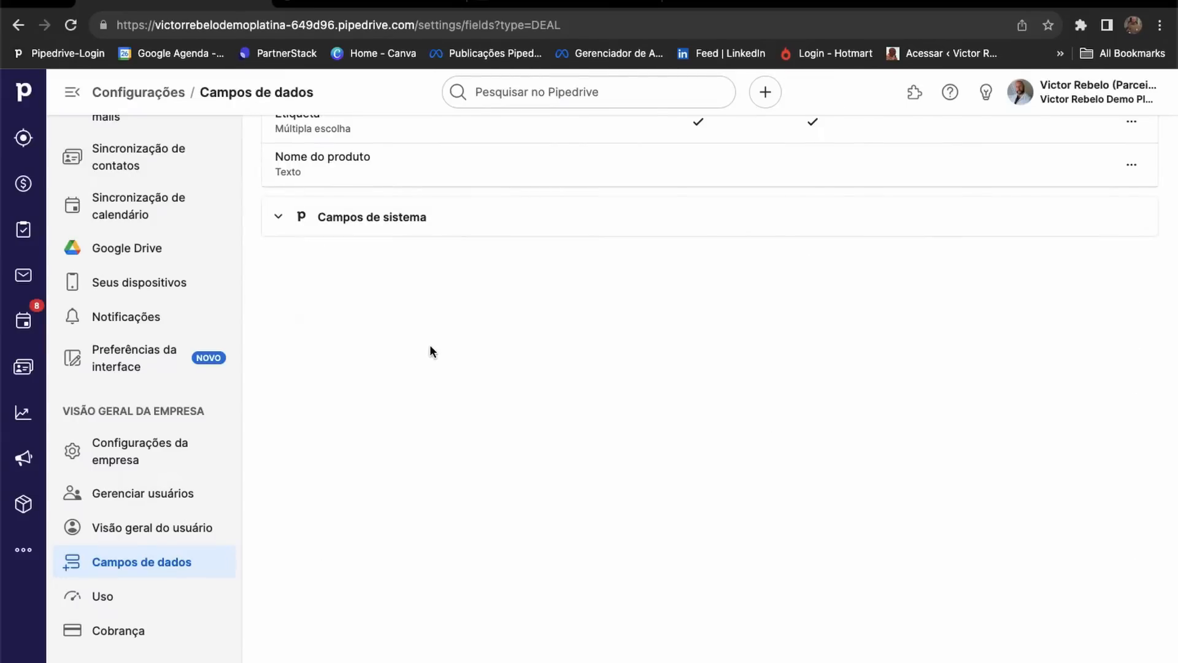
pyautogui.scroll(3, 430, 344)
pyautogui.scroll(9, 429, 348)
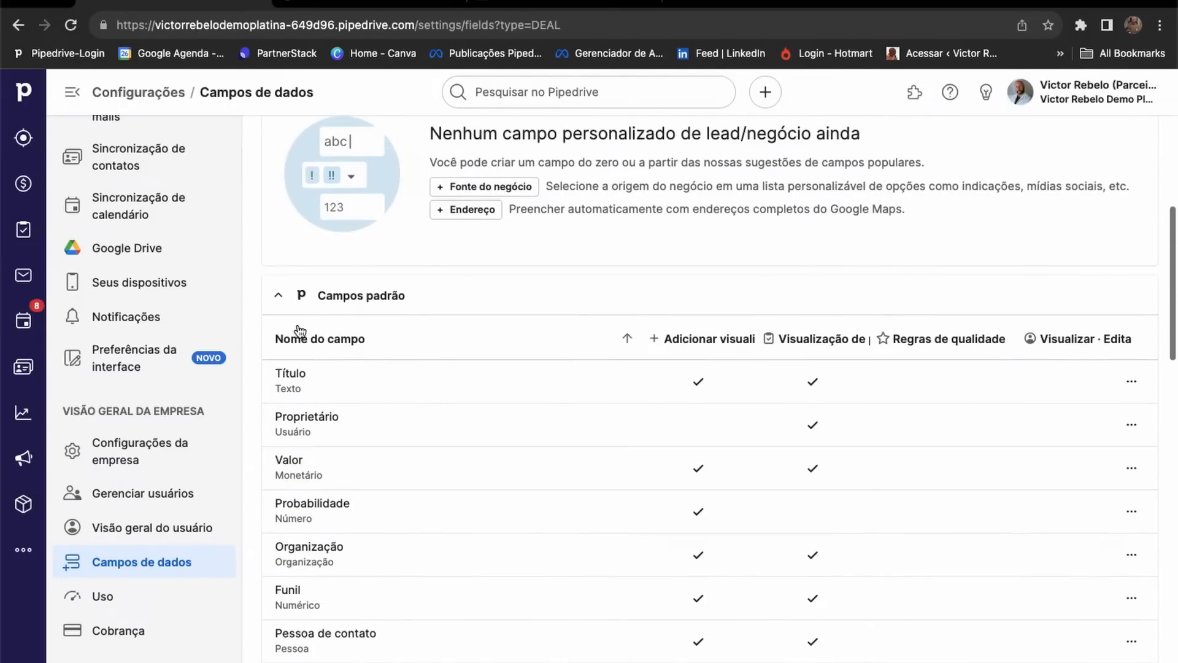
pyautogui.click(277, 301)
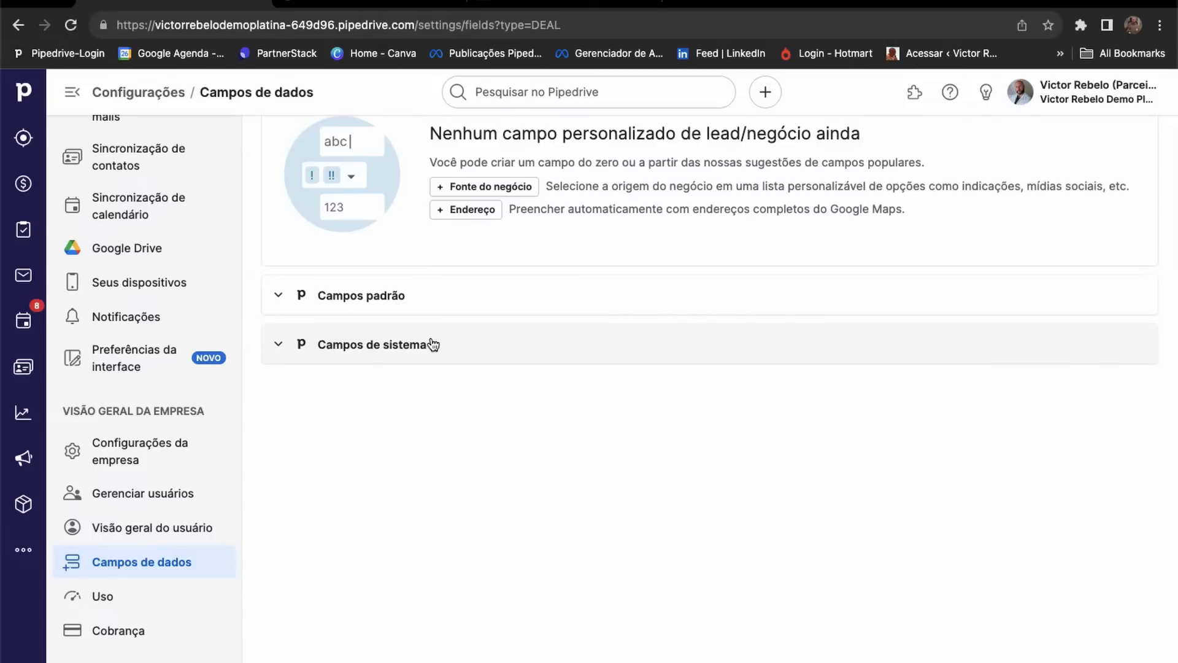
pyautogui.scroll(2, 434, 344)
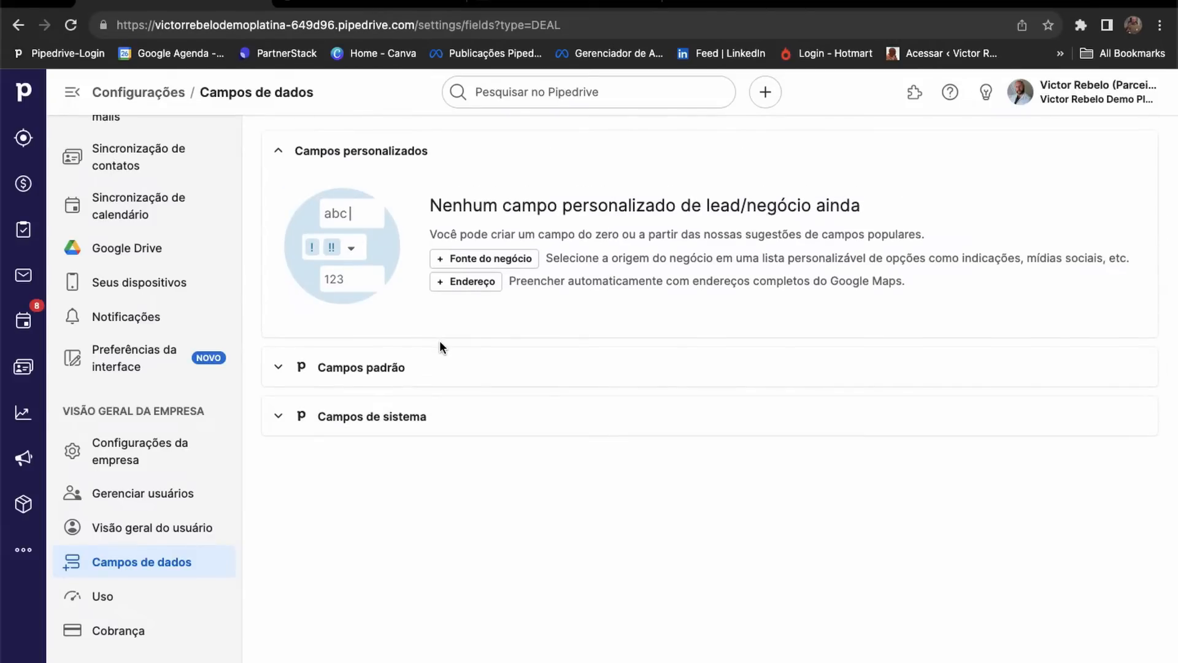
pyautogui.scroll(7, 439, 341)
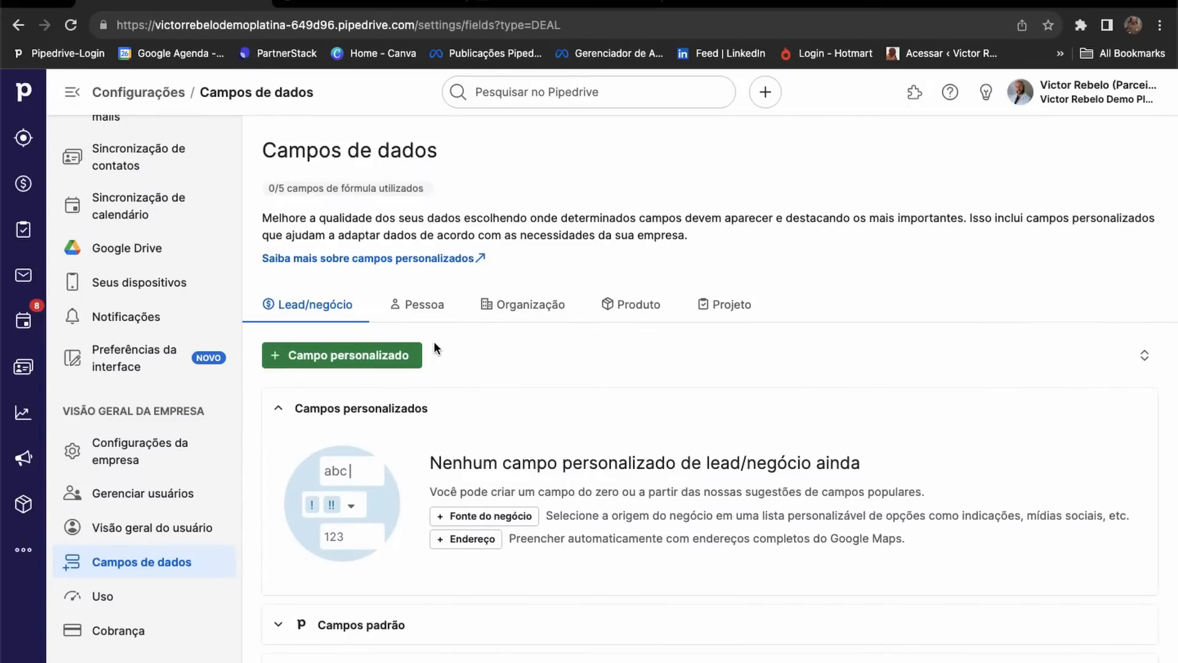
# Add a new lead/deal custom field named 'Região', replacing the initially typed 'Setor'.
pyautogui.click(326, 362)
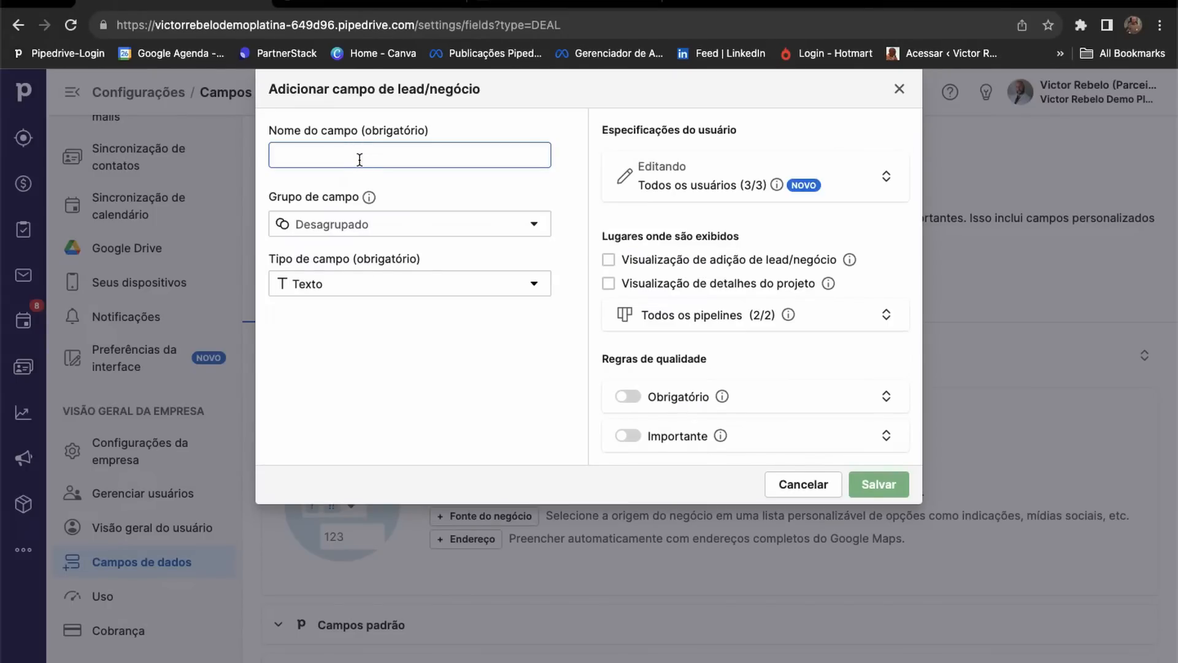
pyautogui.write('Setor')
pyautogui.press('BackSpace')
pyautogui.press('BackSpace')
pyautogui.press('BackSpace')
pyautogui.press('BackSpace')
pyautogui.press('BackSpace')
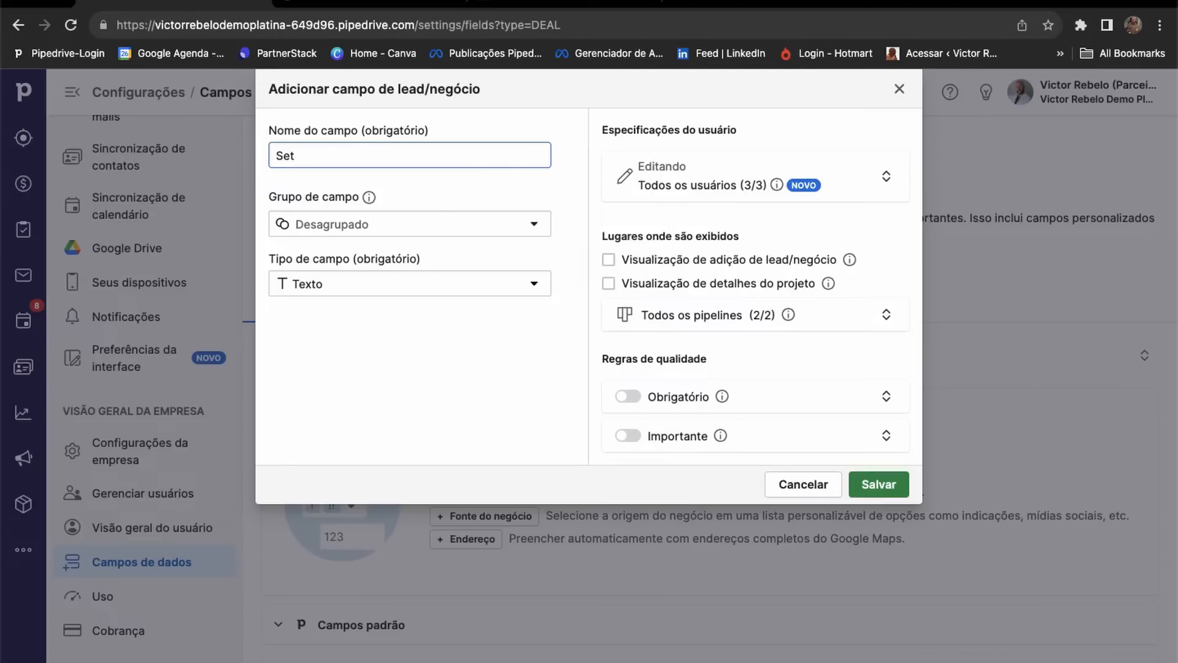
pyautogui.write('Região')
# Check the Grupo de campo choices, leaving the field ungrouped, and bring up the Tipo de campo options.
pyautogui.click(327, 219)
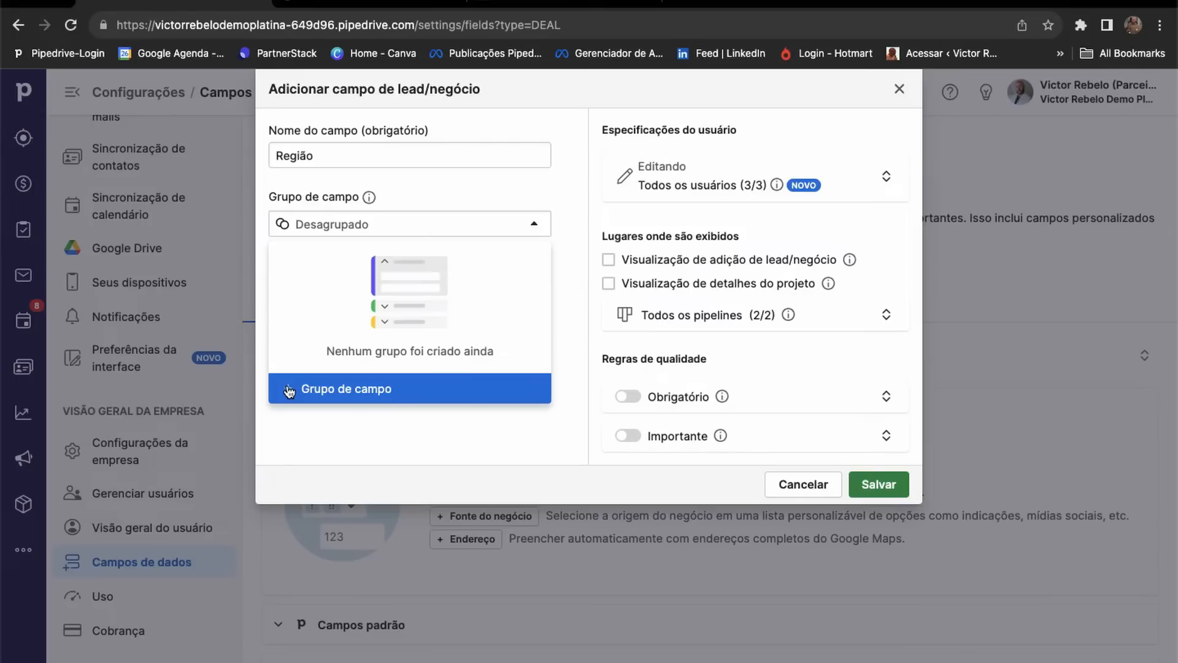
pyautogui.click(343, 442)
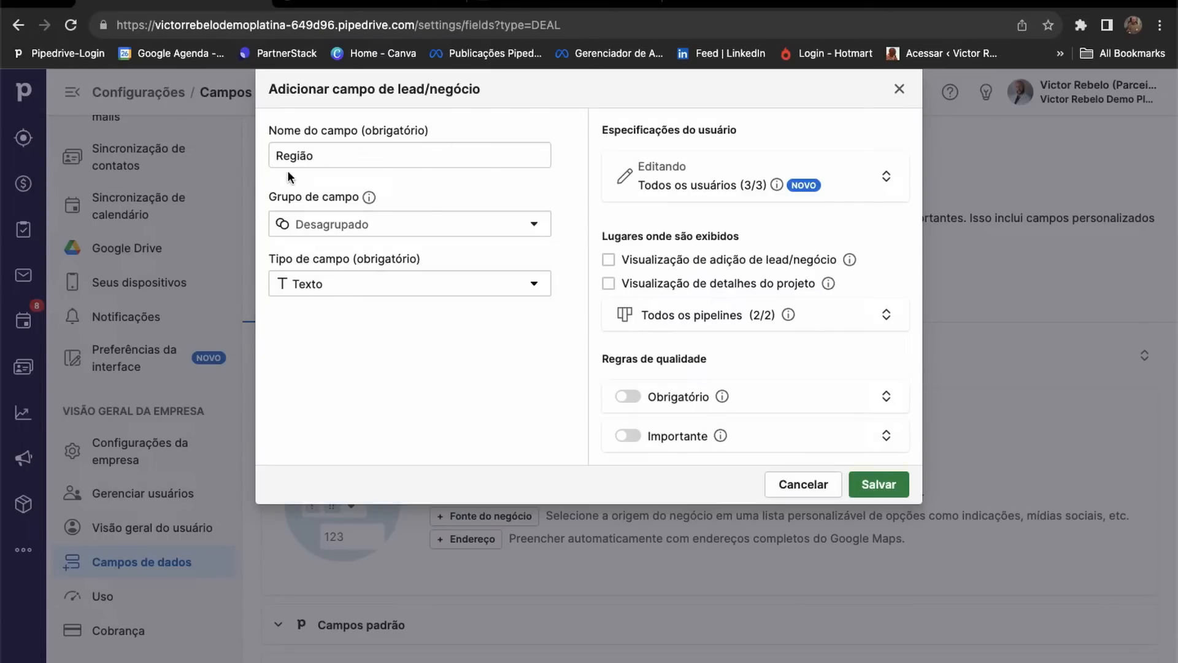
pyautogui.click(533, 285)
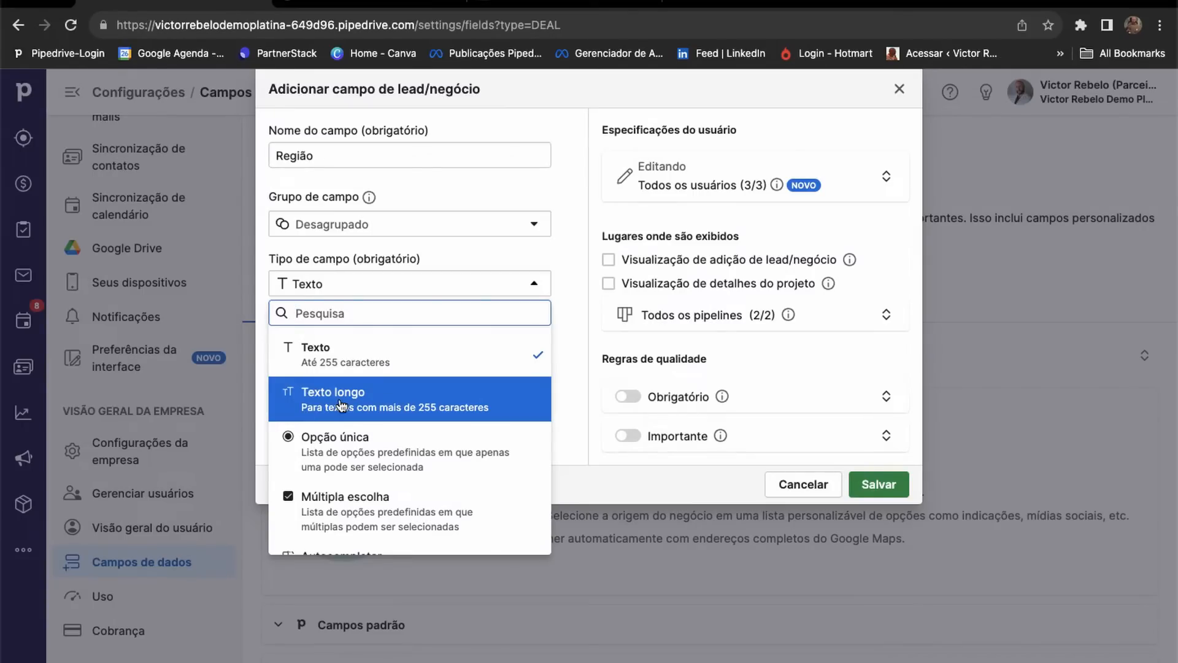
# Scroll through the field type options such as Texto longo, Opção única and Numérico.
pyautogui.scroll(-1, 344, 420)
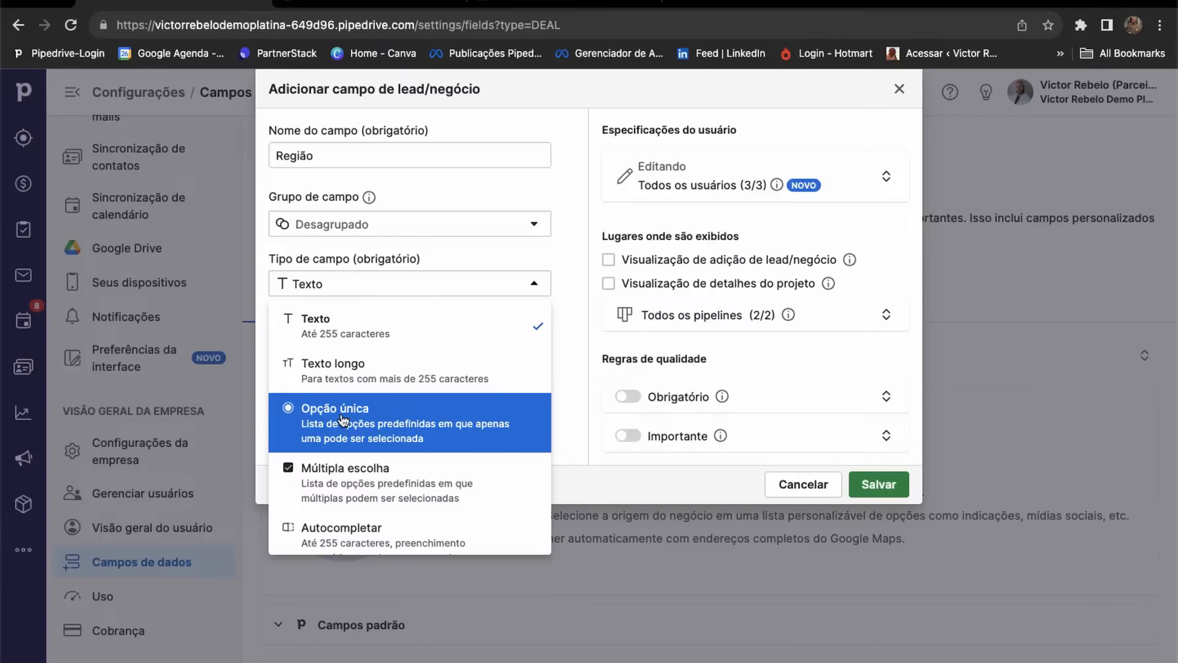
pyautogui.scroll(-4, 343, 419)
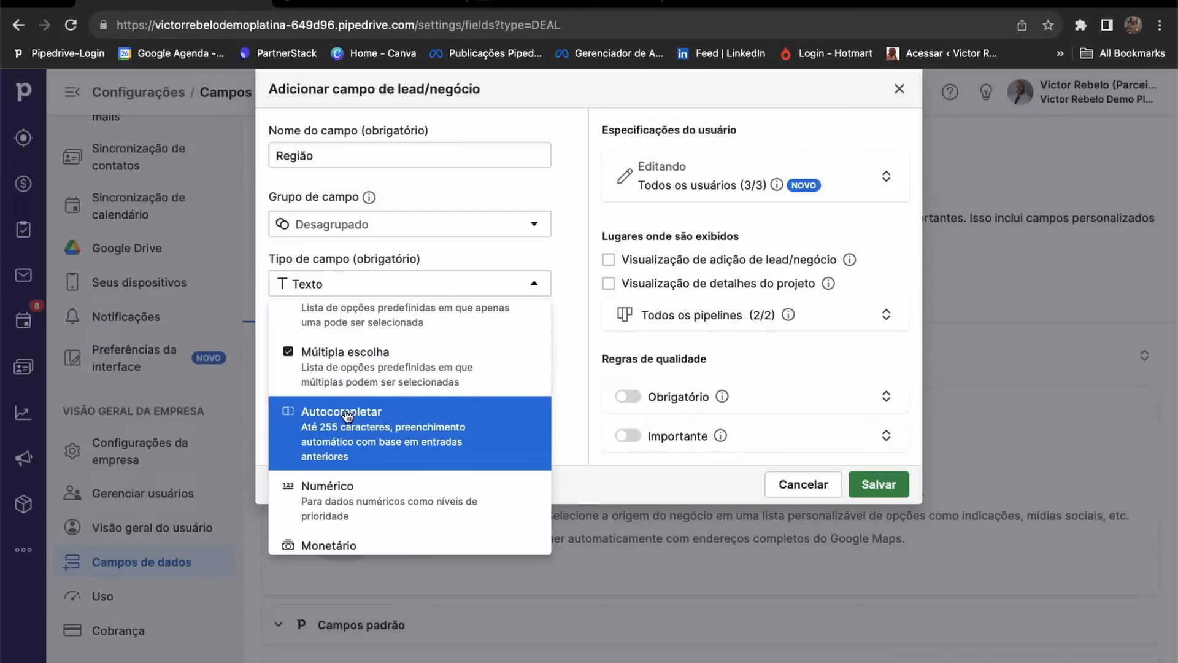
pyautogui.scroll(-2, 347, 416)
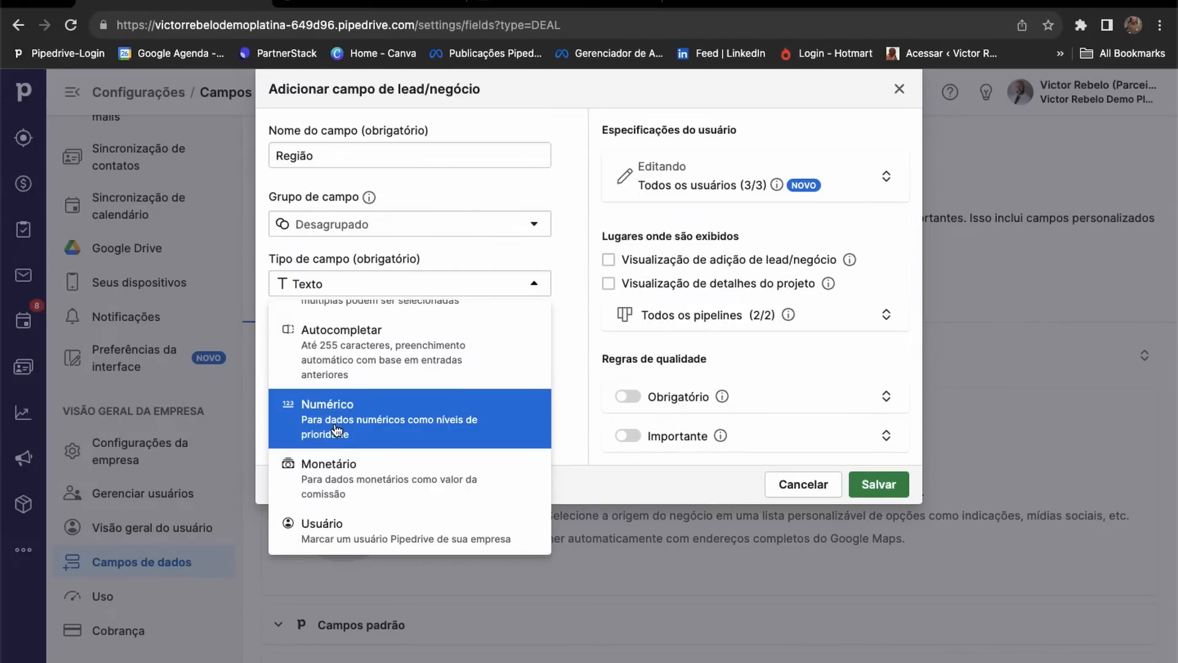
# Scroll through the remaining Tipo de campo options for the new Região field.
pyautogui.scroll(-2, 343, 473)
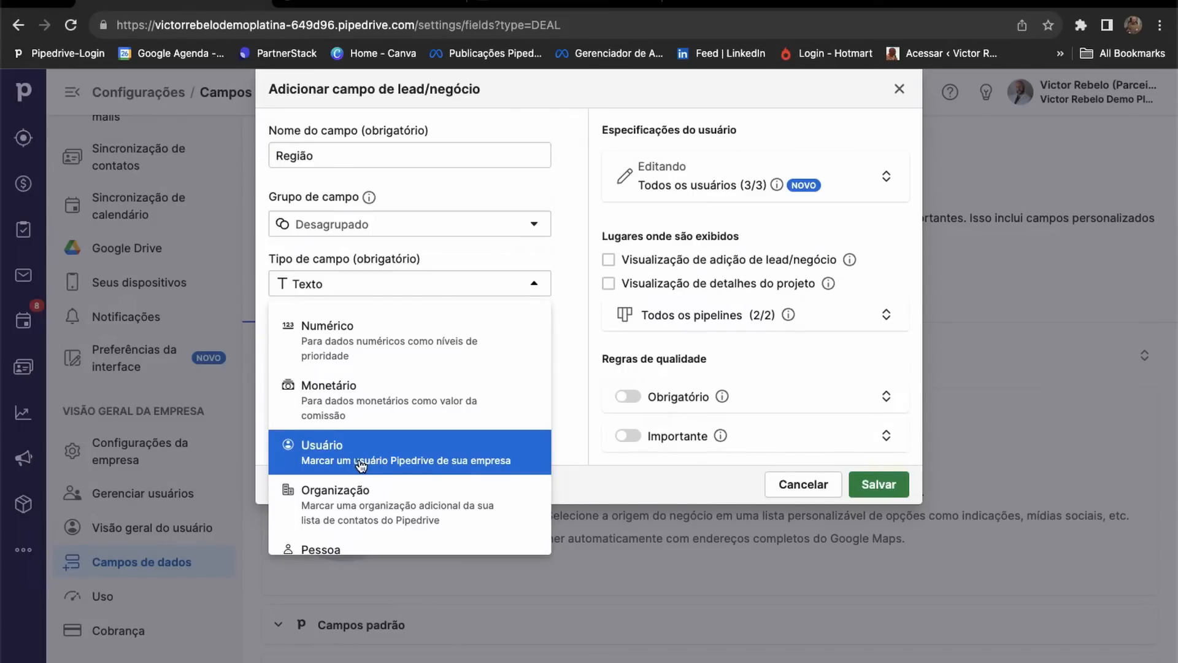
pyautogui.scroll(-2, 361, 467)
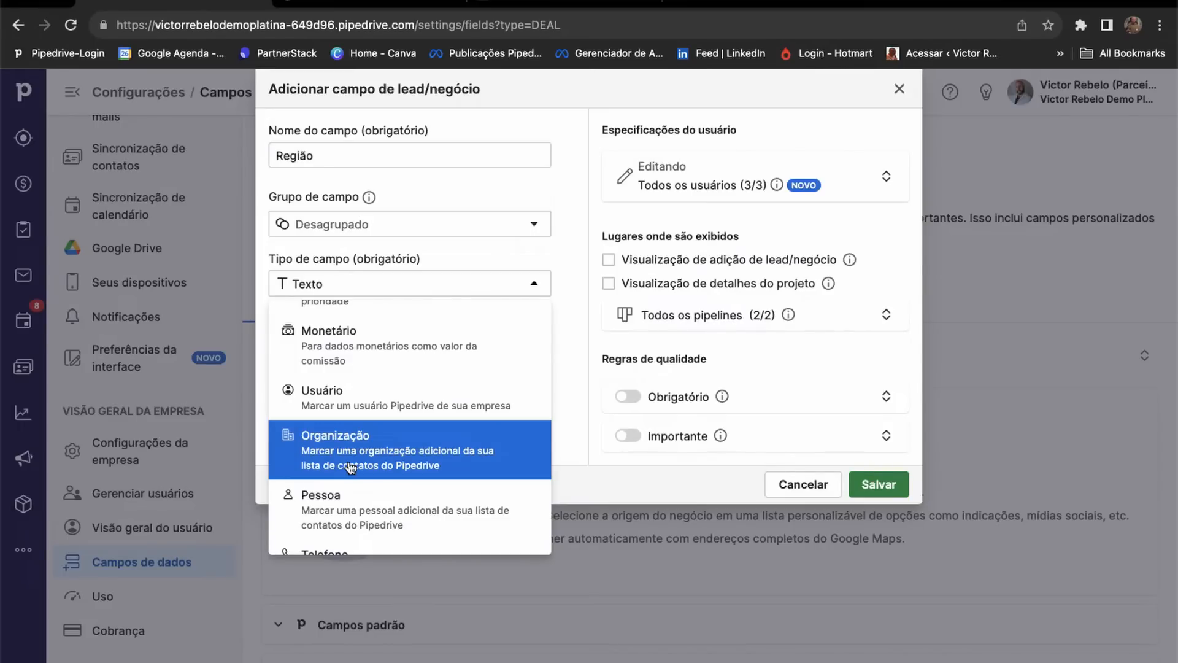
pyautogui.scroll(-2, 350, 468)
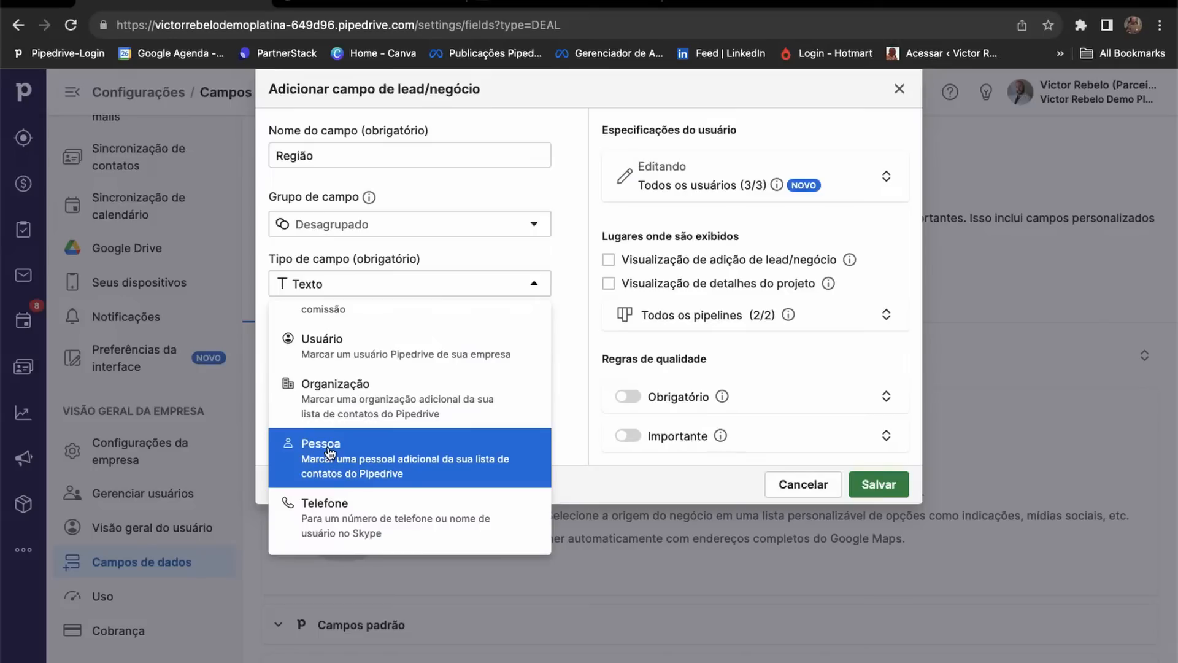
pyautogui.scroll(-2, 329, 452)
pyautogui.scroll(-4, 410, 468)
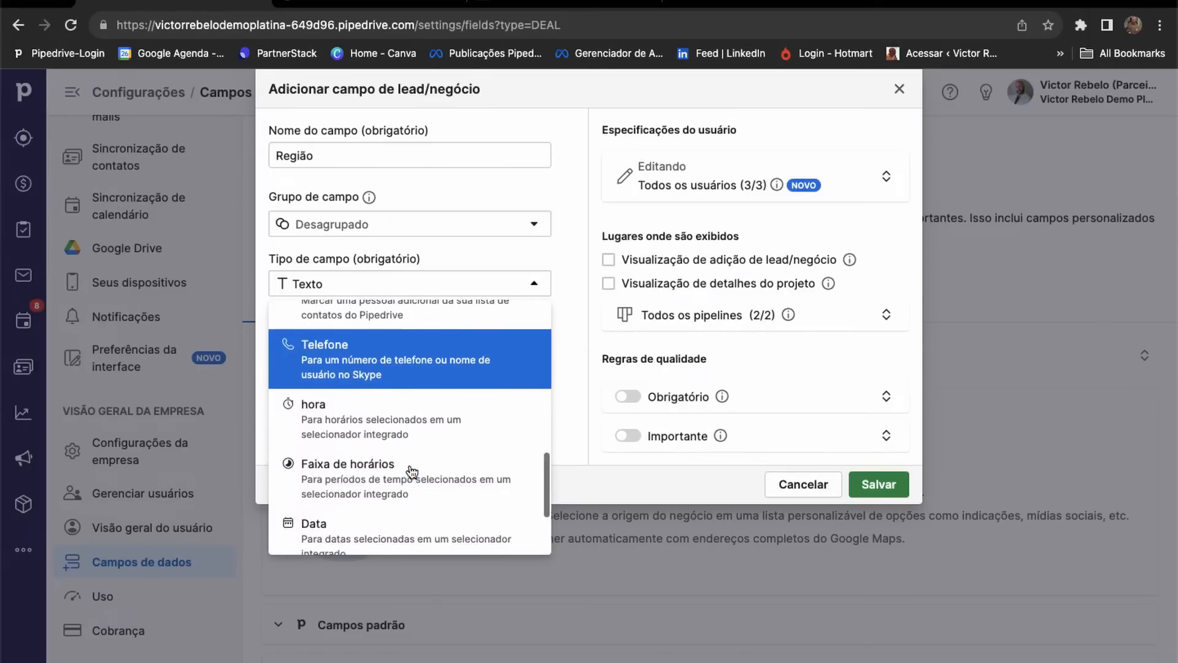
pyautogui.scroll(-3, 405, 469)
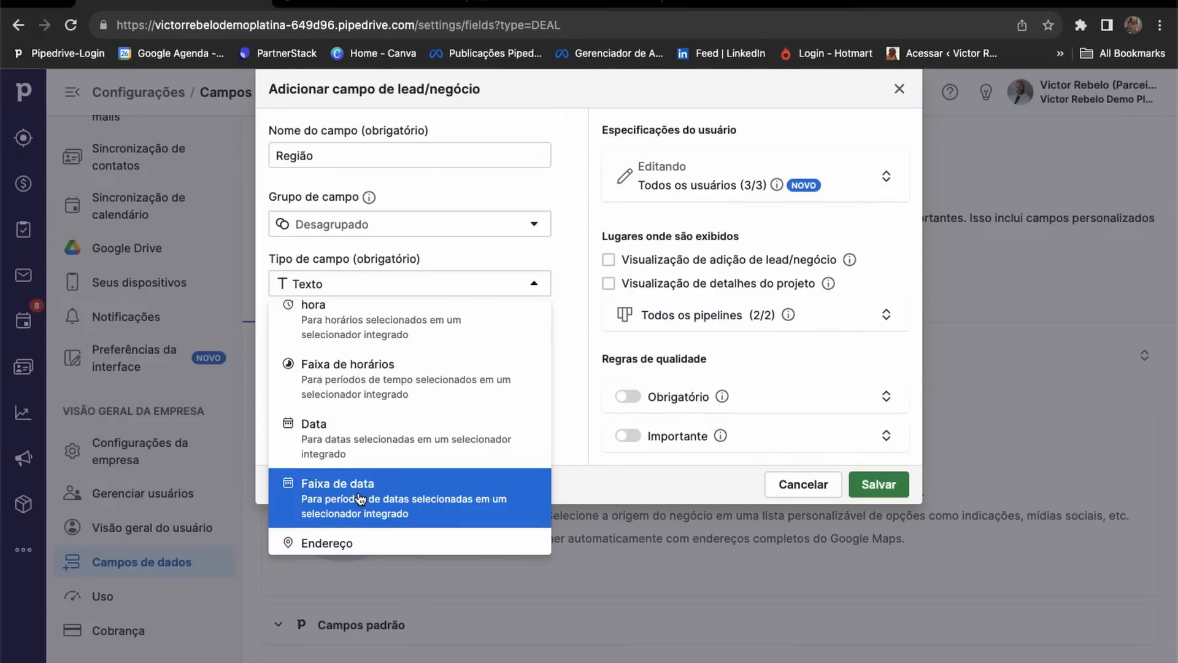
pyautogui.scroll(-1, 360, 499)
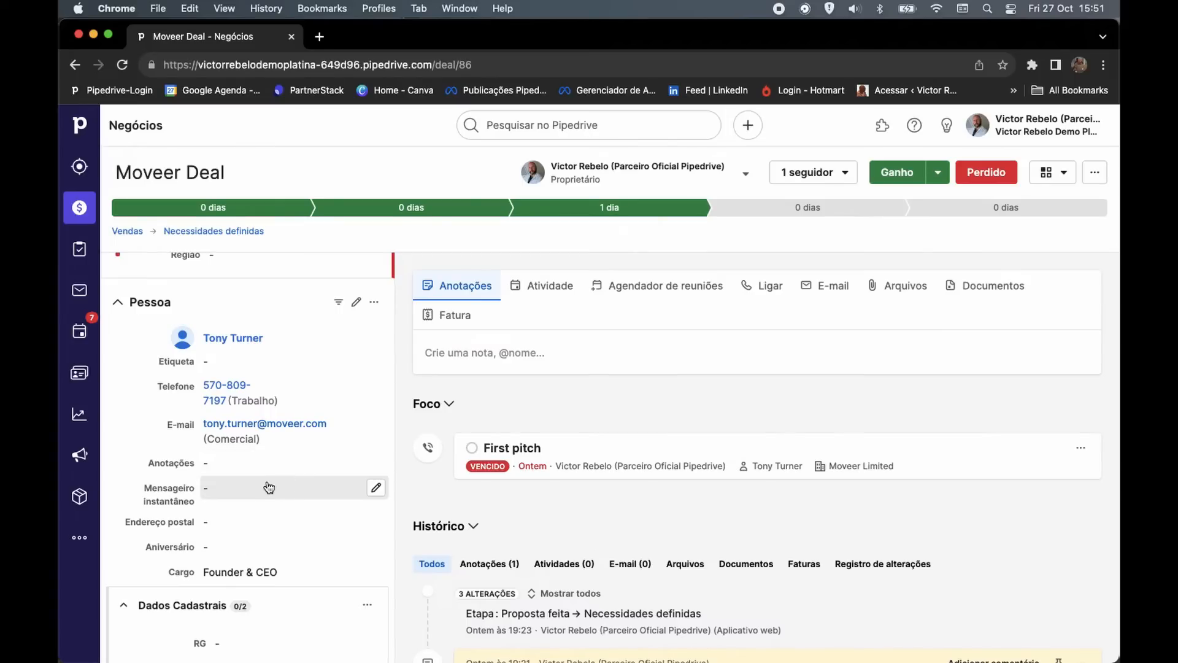
# Enter the contact's postal address from the Bela Vista suggestion and save it.
pyautogui.click(319, 527)
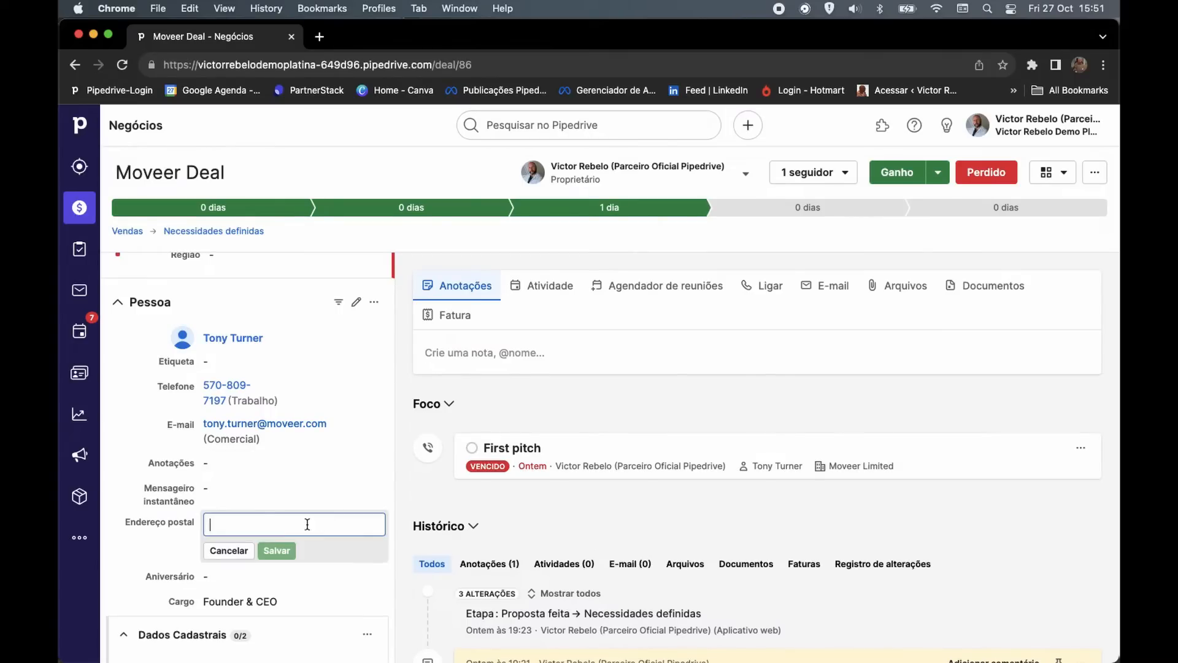
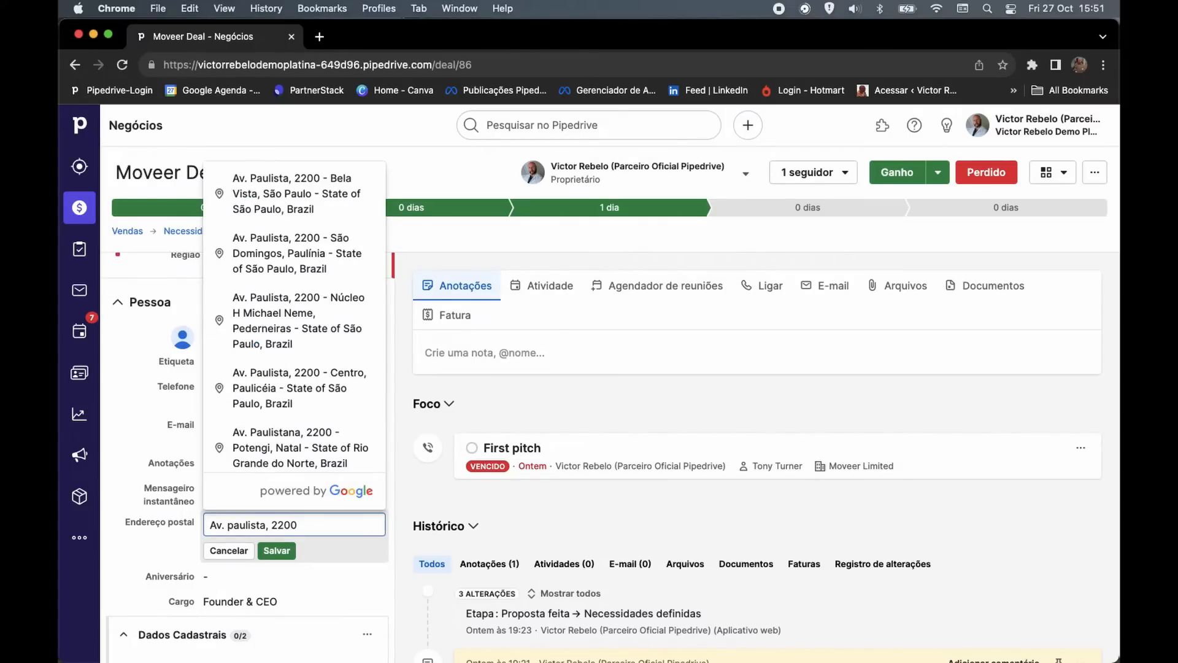
pyautogui.click(272, 182)
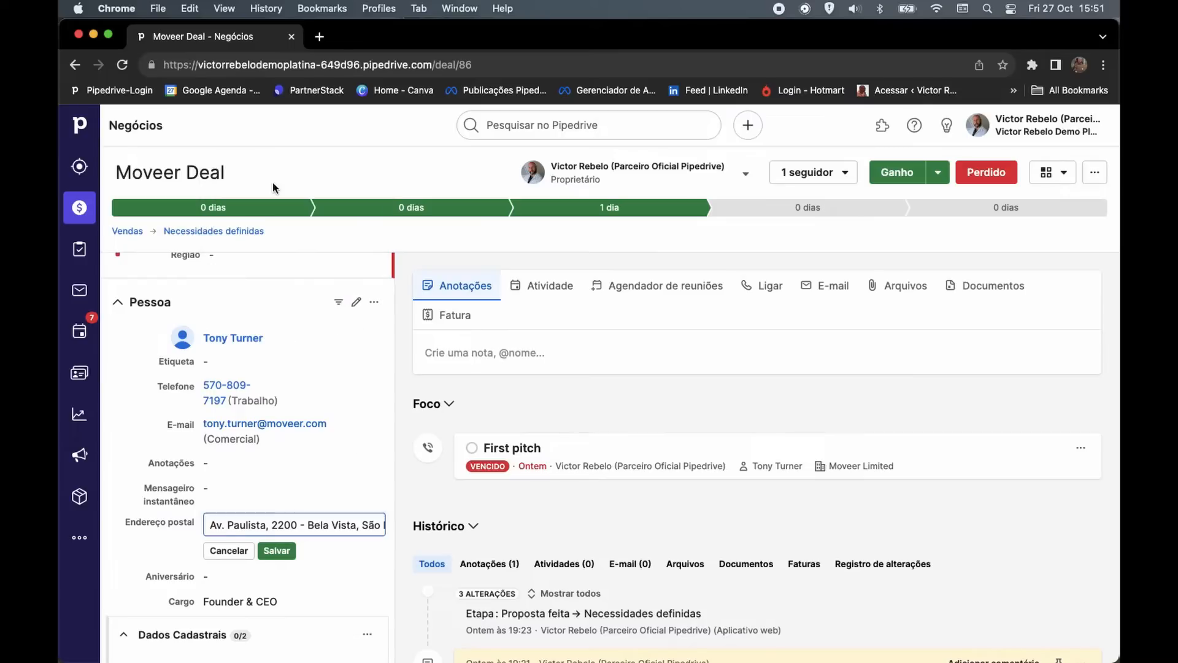
pyautogui.click(277, 550)
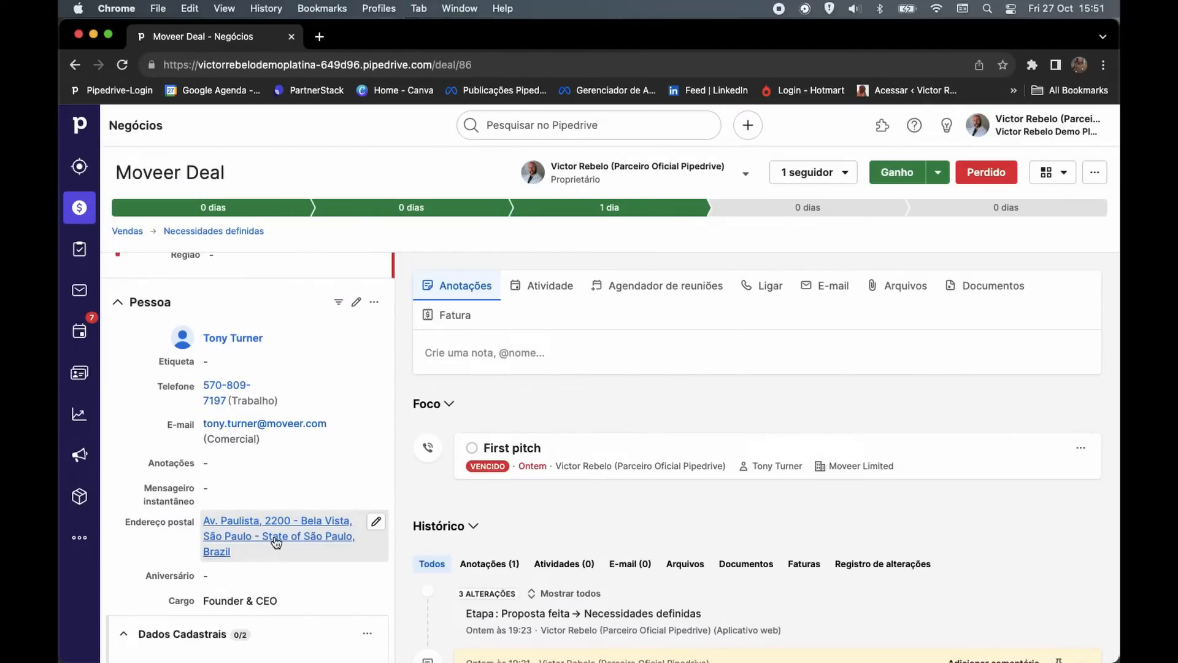
# Show the saved address on a map and find people within 3 km.
pyautogui.click(276, 538)
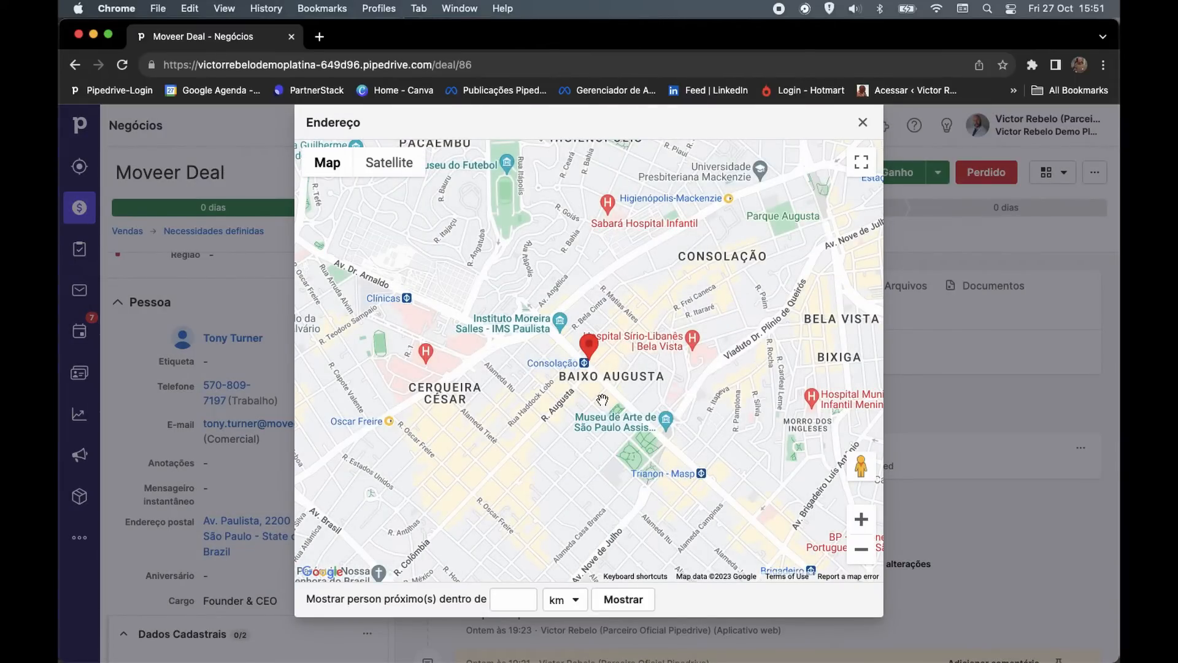
pyautogui.click(526, 597)
pyautogui.click(525, 596)
pyautogui.click(525, 597)
pyautogui.click(624, 599)
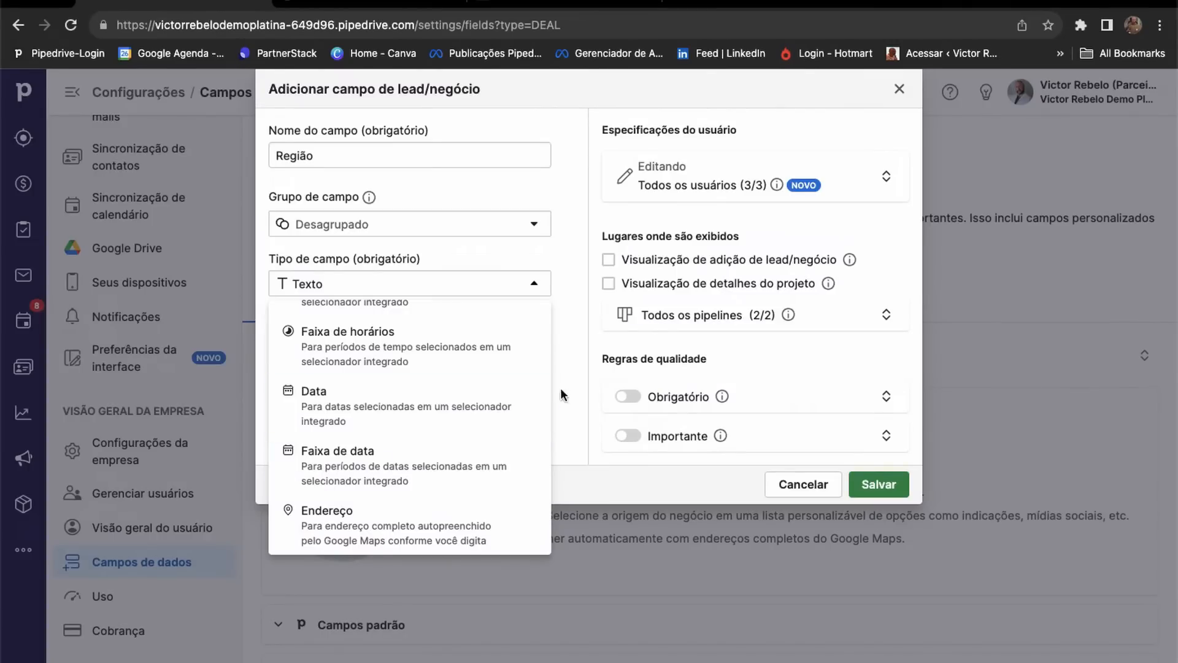
pyautogui.click(565, 384)
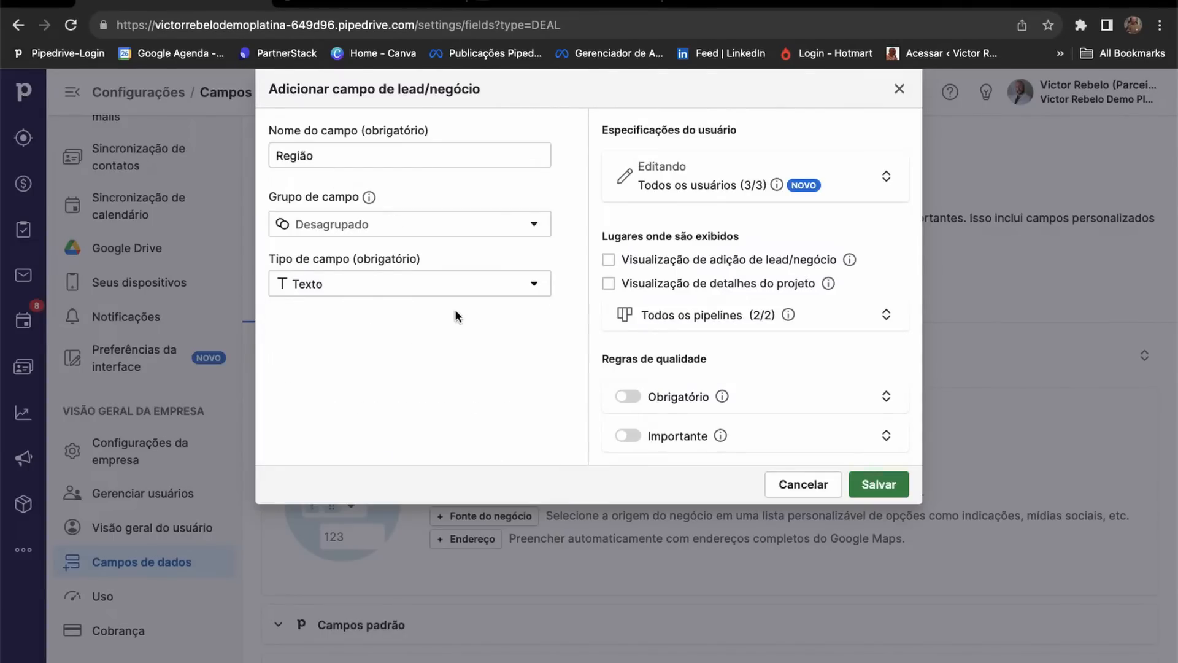
# Make Região an Opção única field with the first options Norte and Nordeste.
pyautogui.click(467, 284)
pyautogui.scroll(-2, 368, 392)
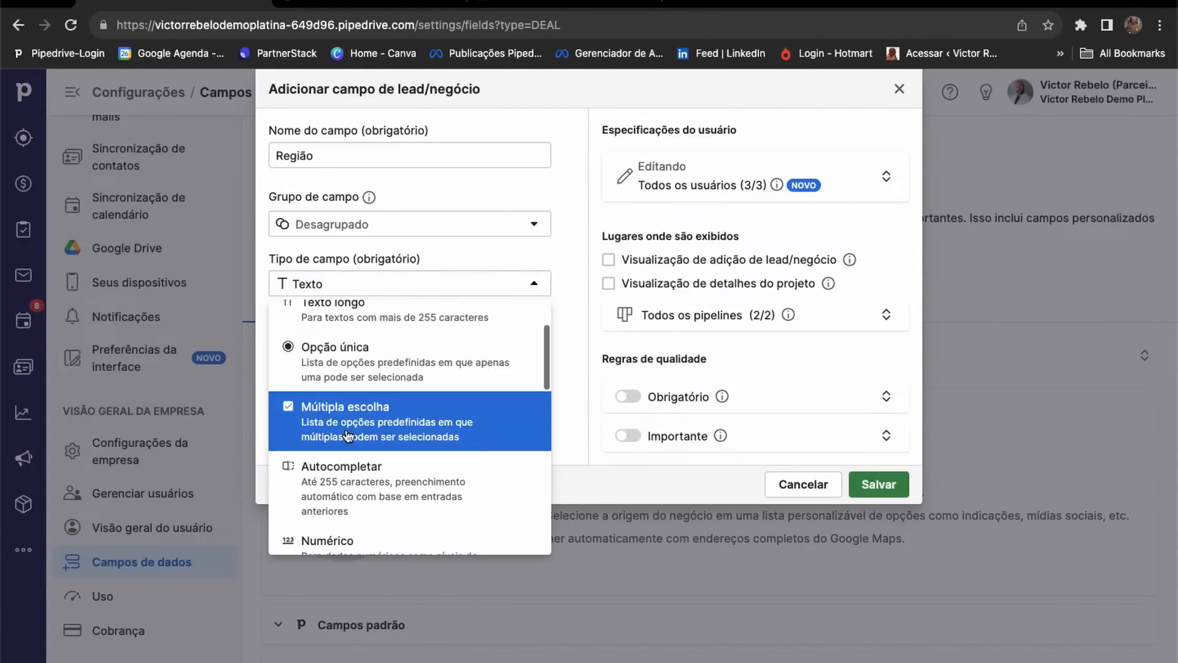
pyautogui.click(356, 384)
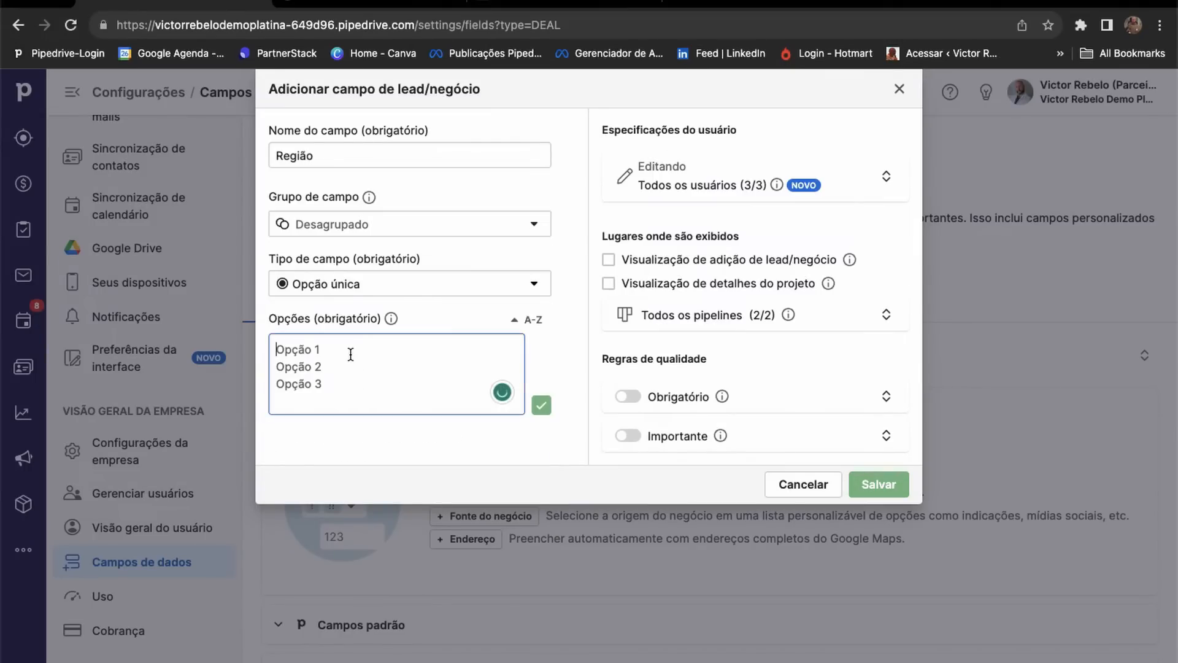
pyautogui.write('No')
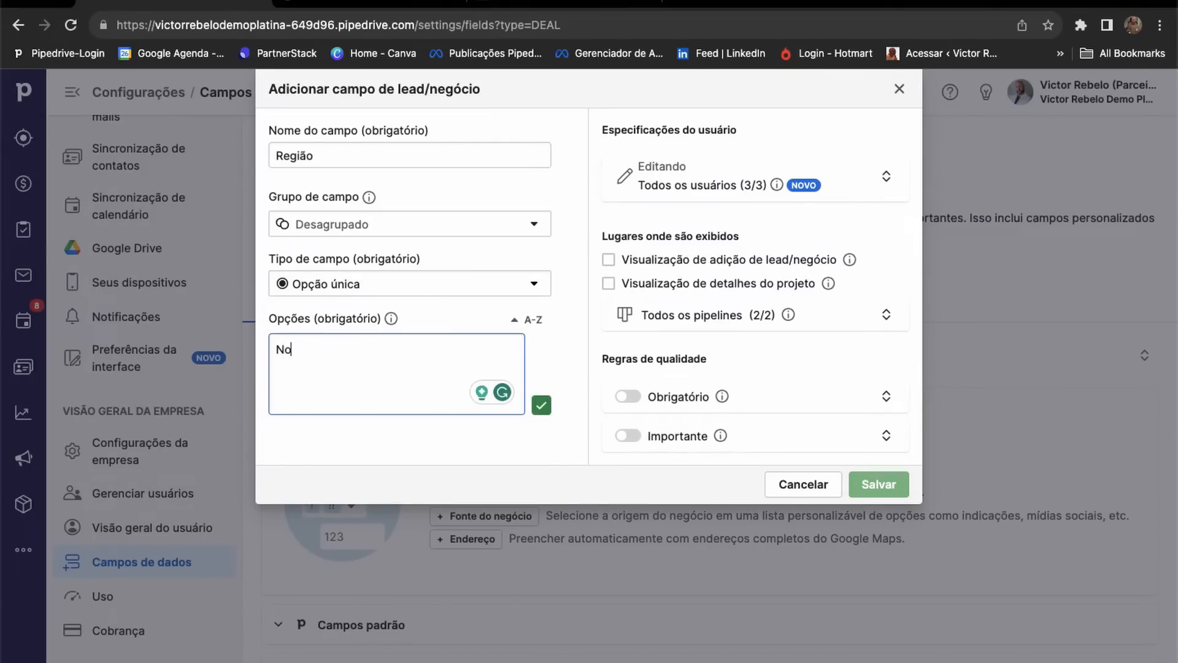
pyautogui.write('rte')
pyautogui.press('Return')
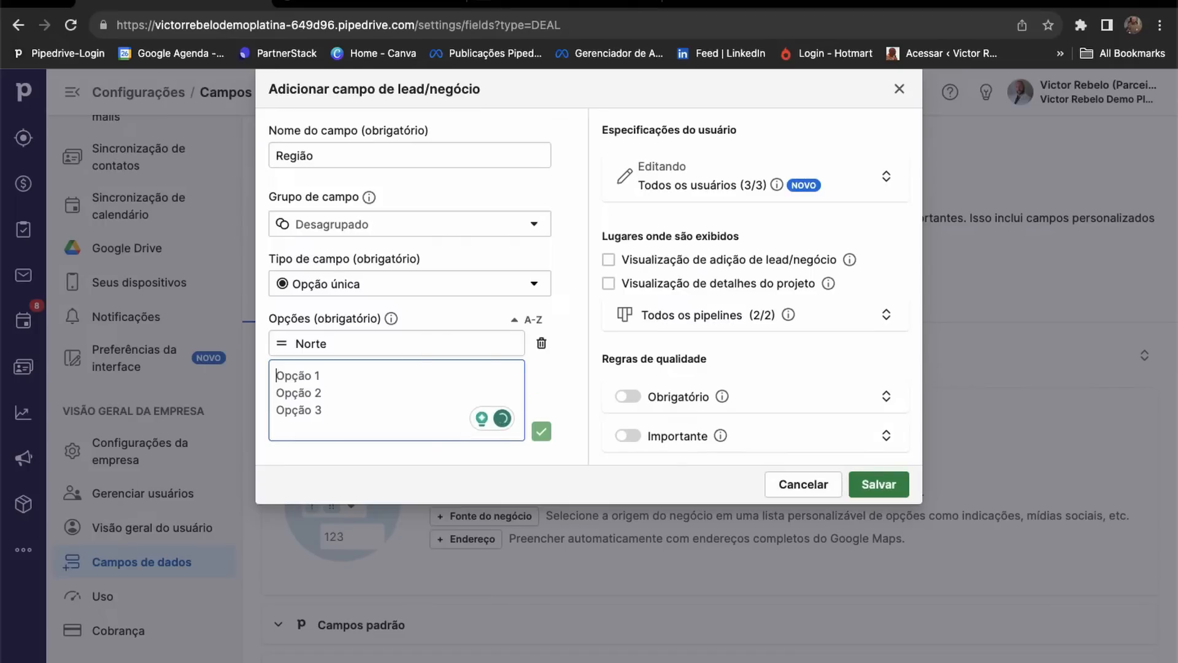
pyautogui.write('Nordeste')
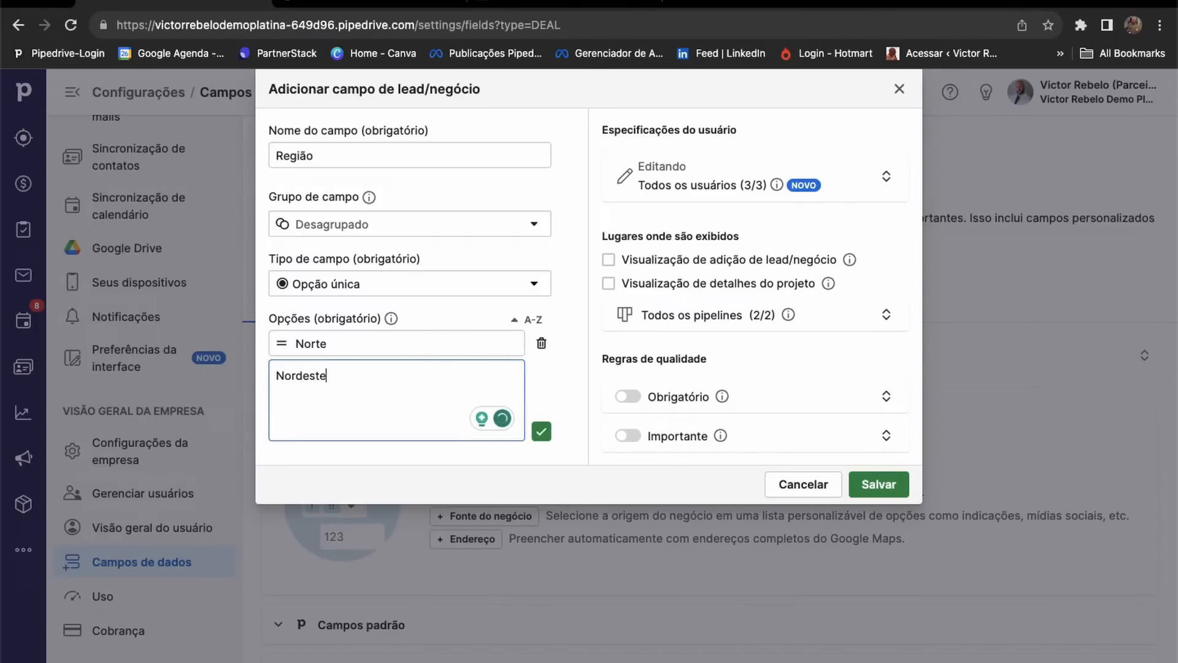
pyautogui.press('Return')
# Add the remaining Região options Sul, Sudeste and Centro.
pyautogui.write('S')
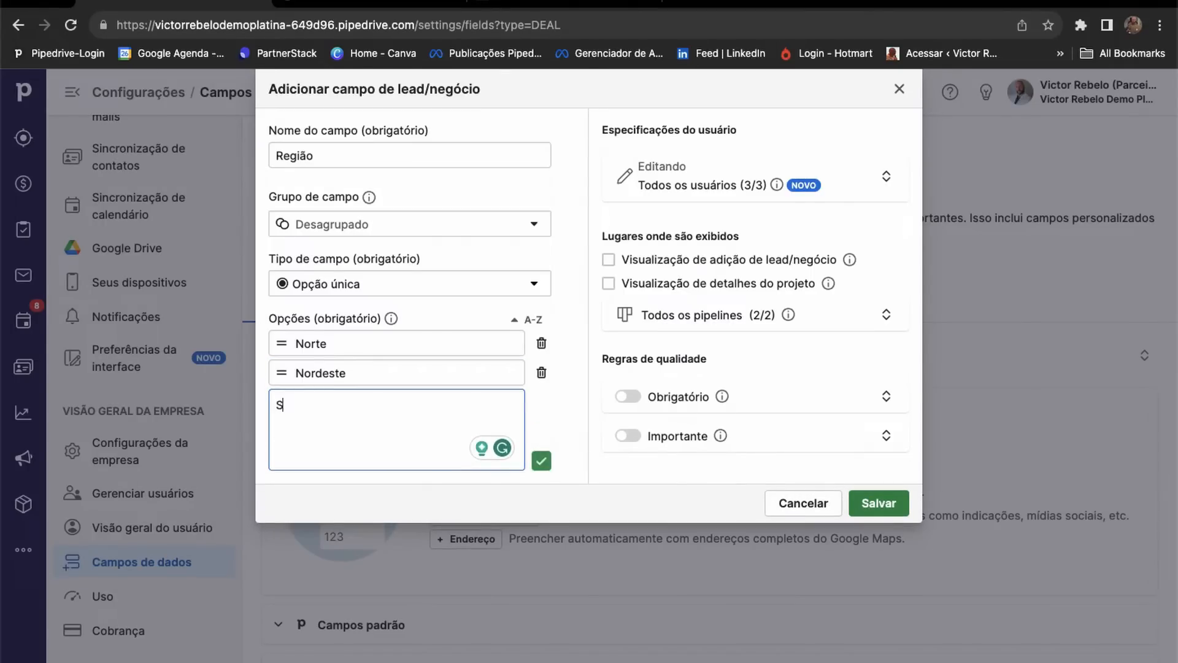
pyautogui.write('ul')
pyautogui.press('Return')
pyautogui.write('S')
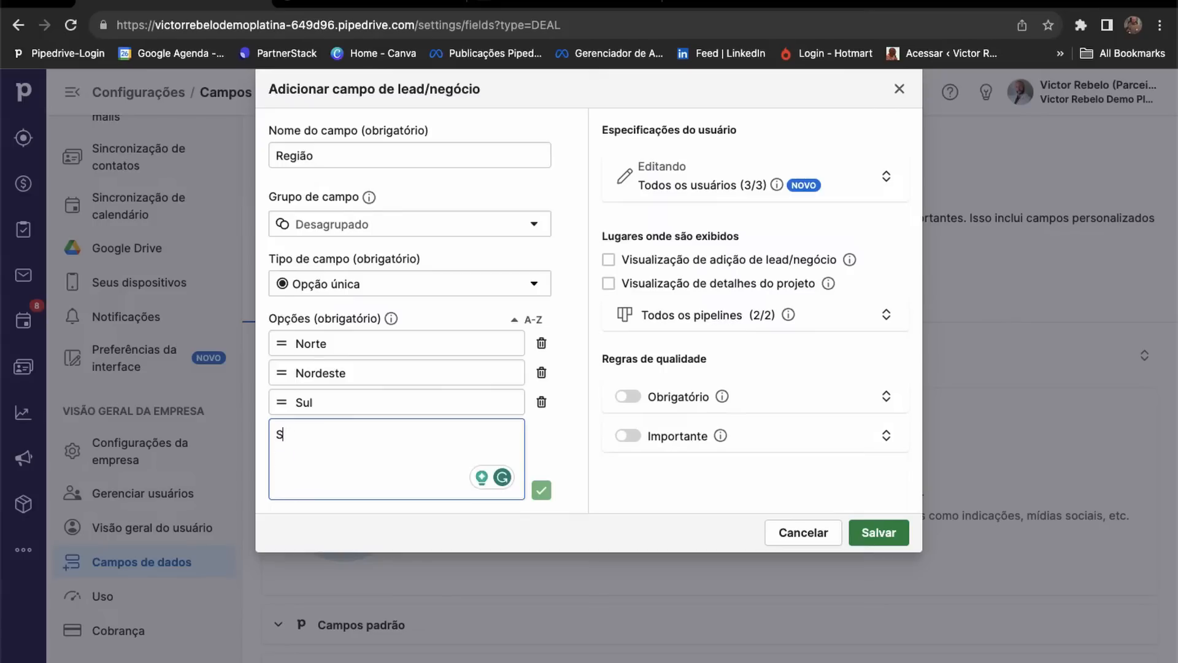
pyautogui.write('udeste')
pyautogui.press('Return')
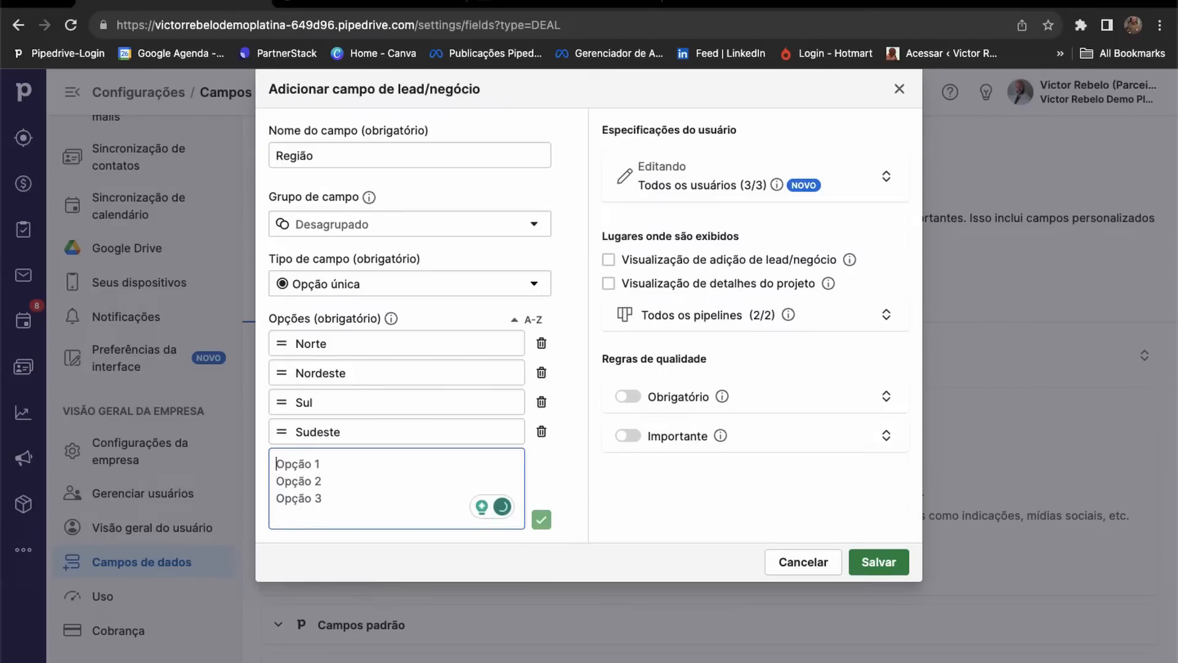
pyautogui.write('Centa')
pyautogui.press('BackSpace')
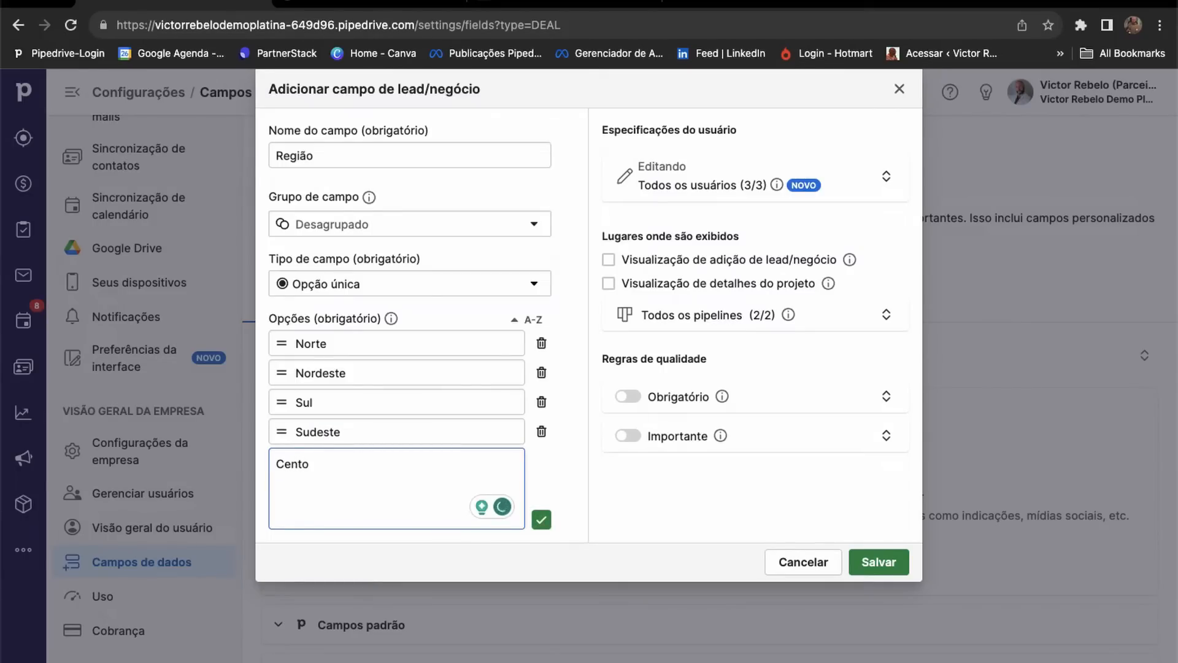
pyautogui.write('roeste')
pyautogui.press('BackSpace')
pyautogui.press('BackSpace')
pyautogui.press('BackSpace')
pyautogui.press('BackSpace')
pyautogui.press('BackSpace')
pyautogui.write('o')
pyautogui.press('Return')
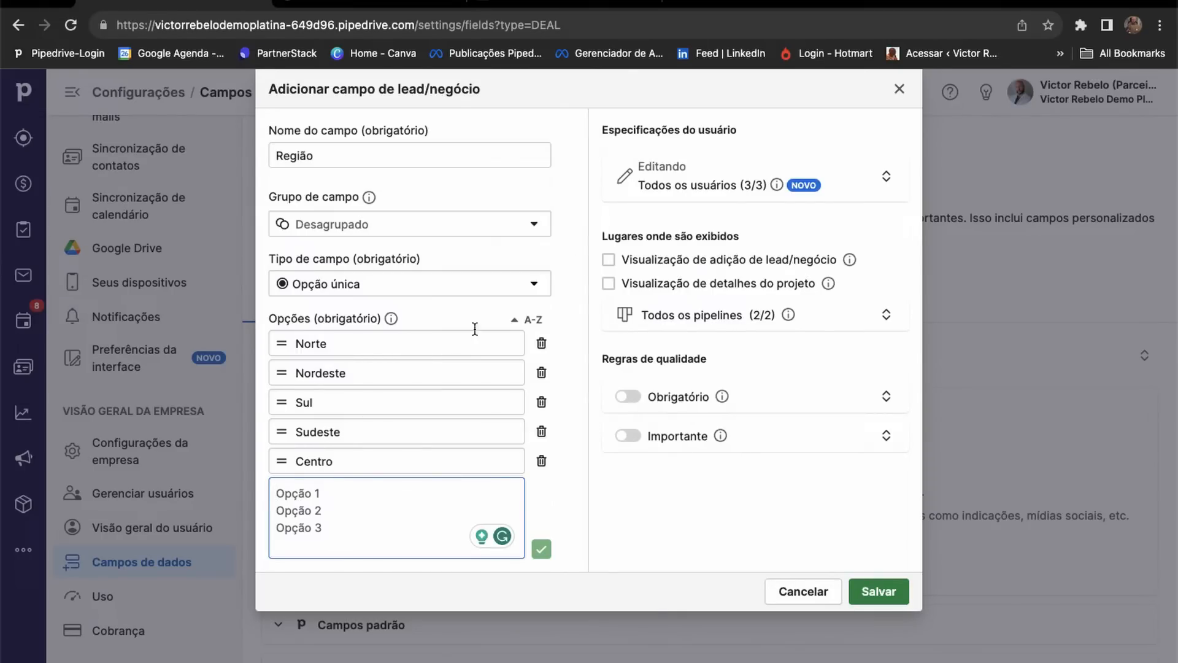
pyautogui.click(599, 500)
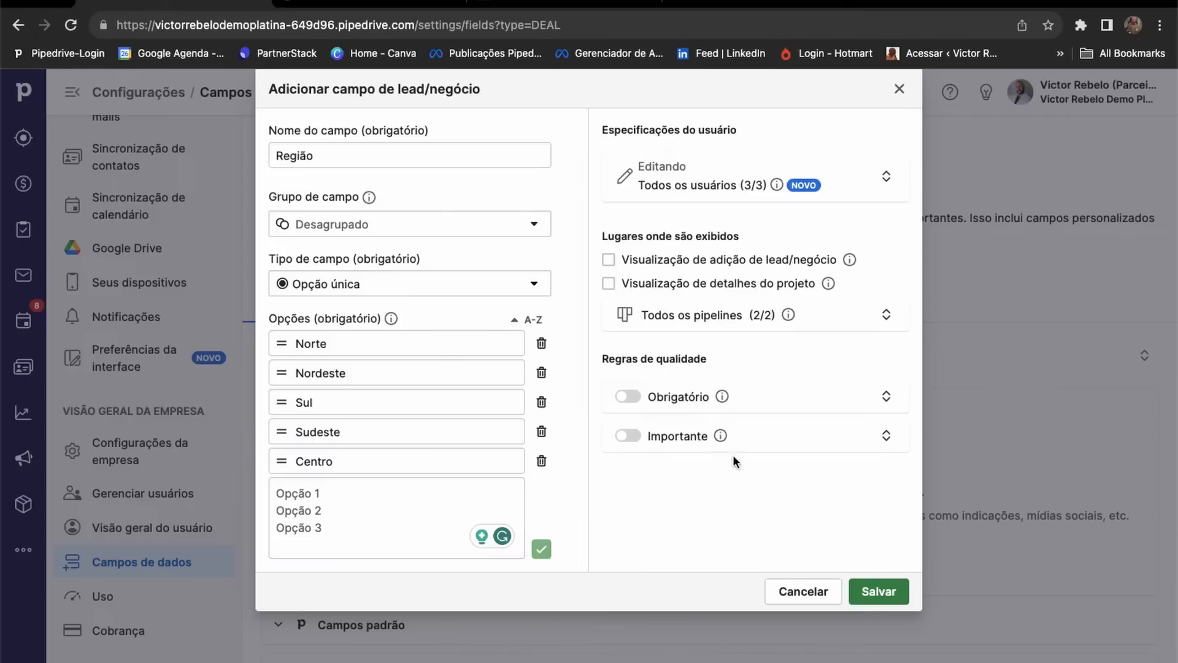
pyautogui.click(677, 186)
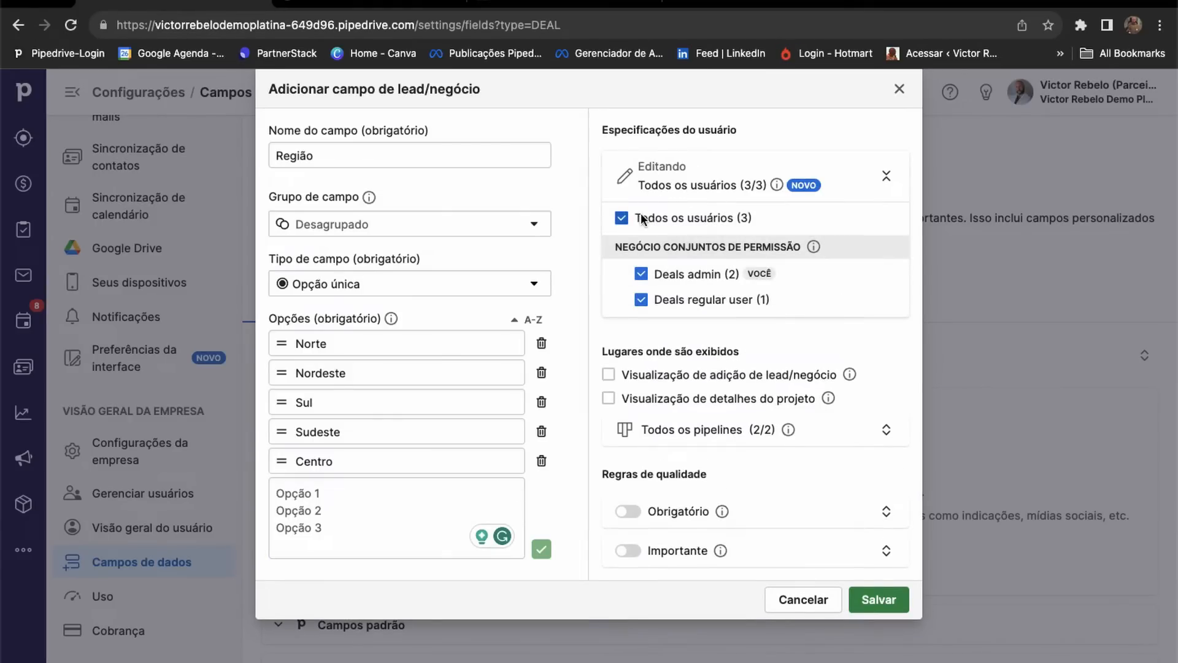
pyautogui.moveTo(642, 301)
pyautogui.moveTo(661, 280)
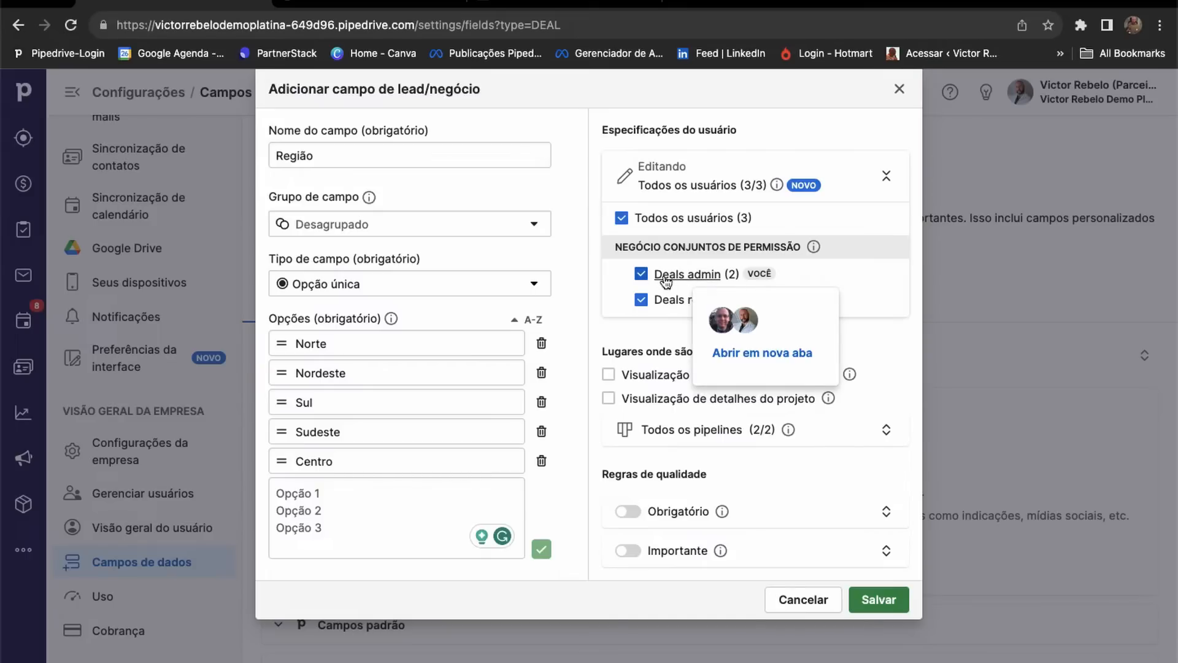
pyautogui.moveTo(740, 311)
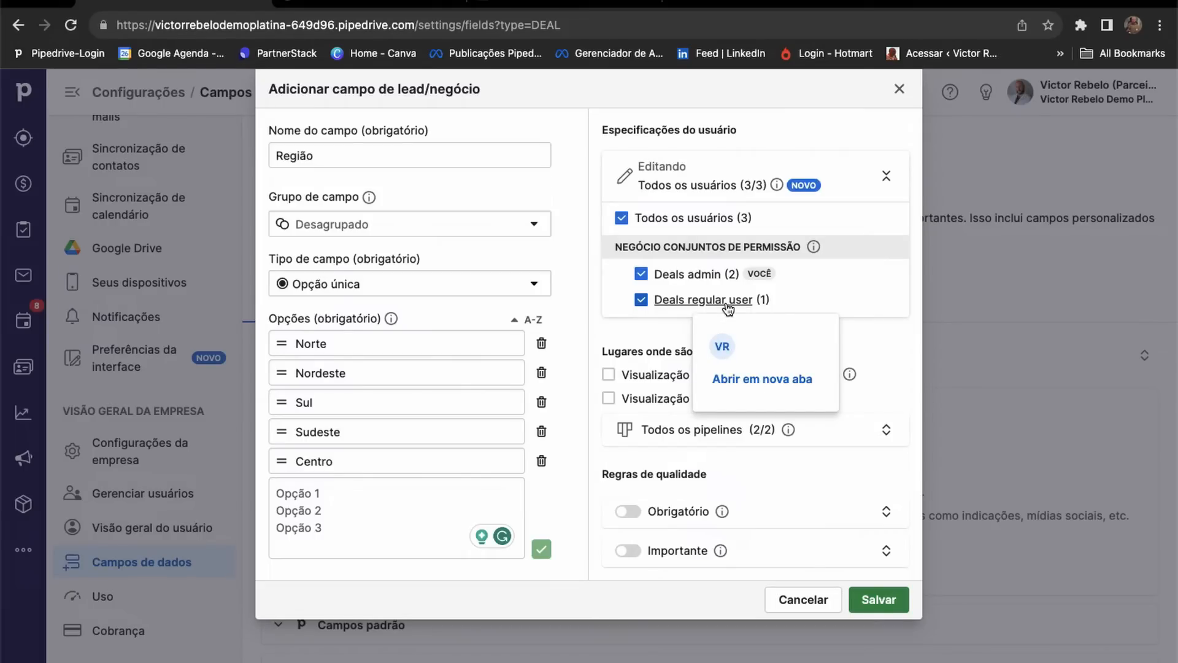
pyautogui.moveTo(707, 285)
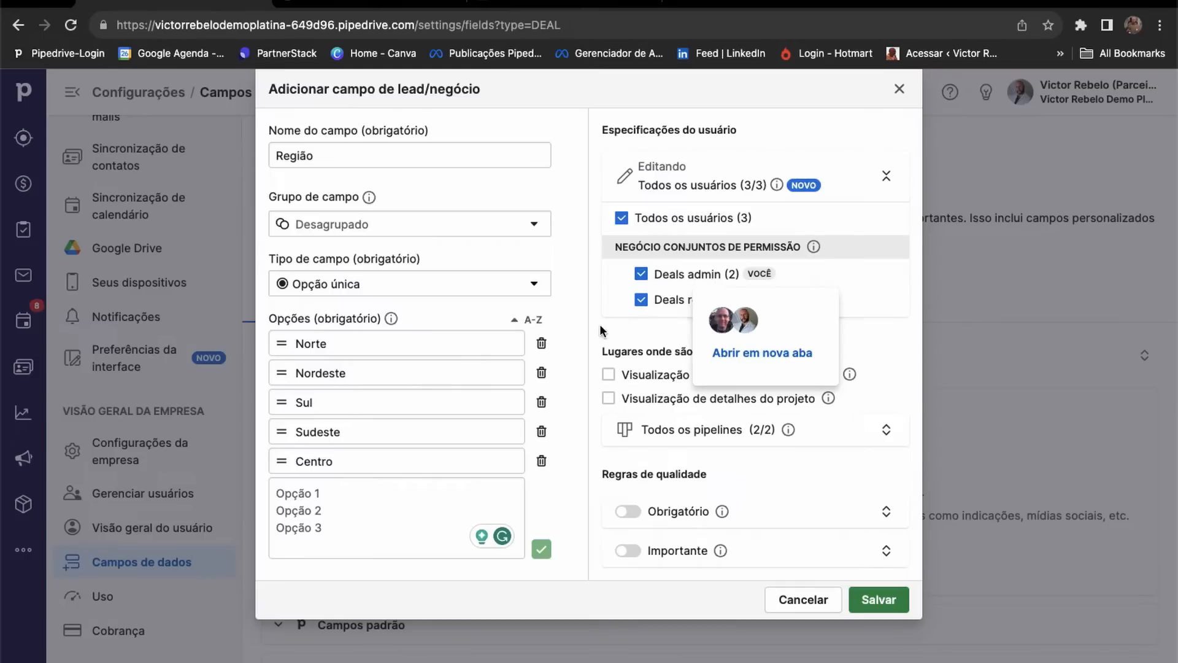
pyautogui.click(641, 301)
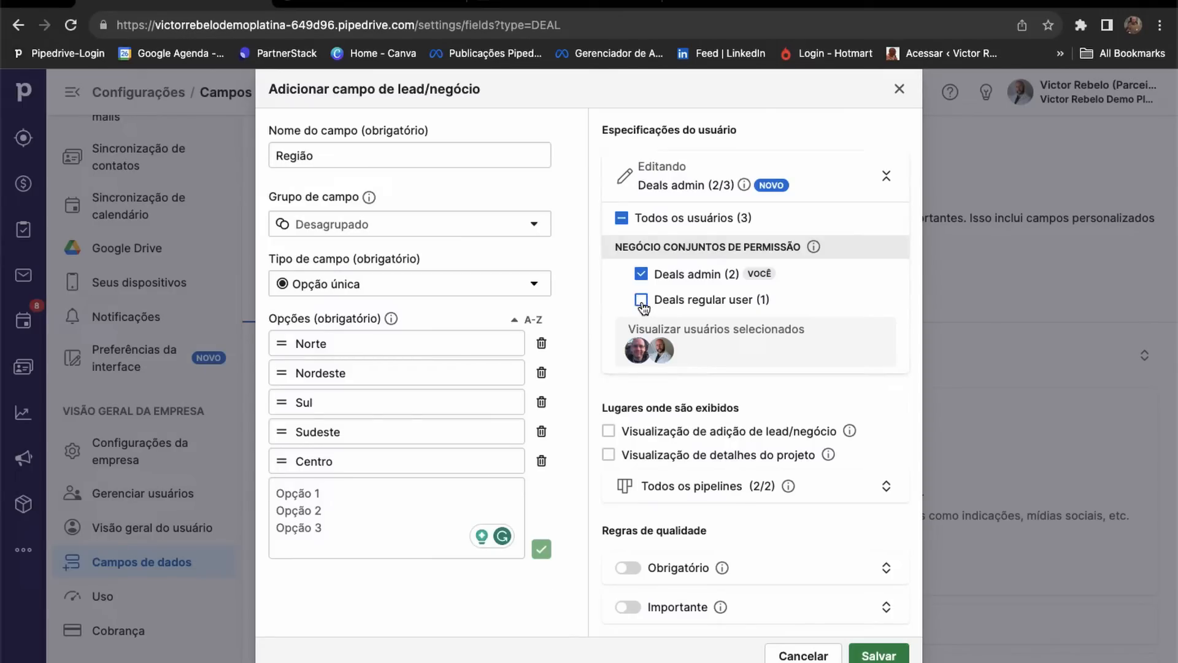
pyautogui.moveTo(637, 305)
pyautogui.moveTo(646, 302)
pyautogui.click(642, 299)
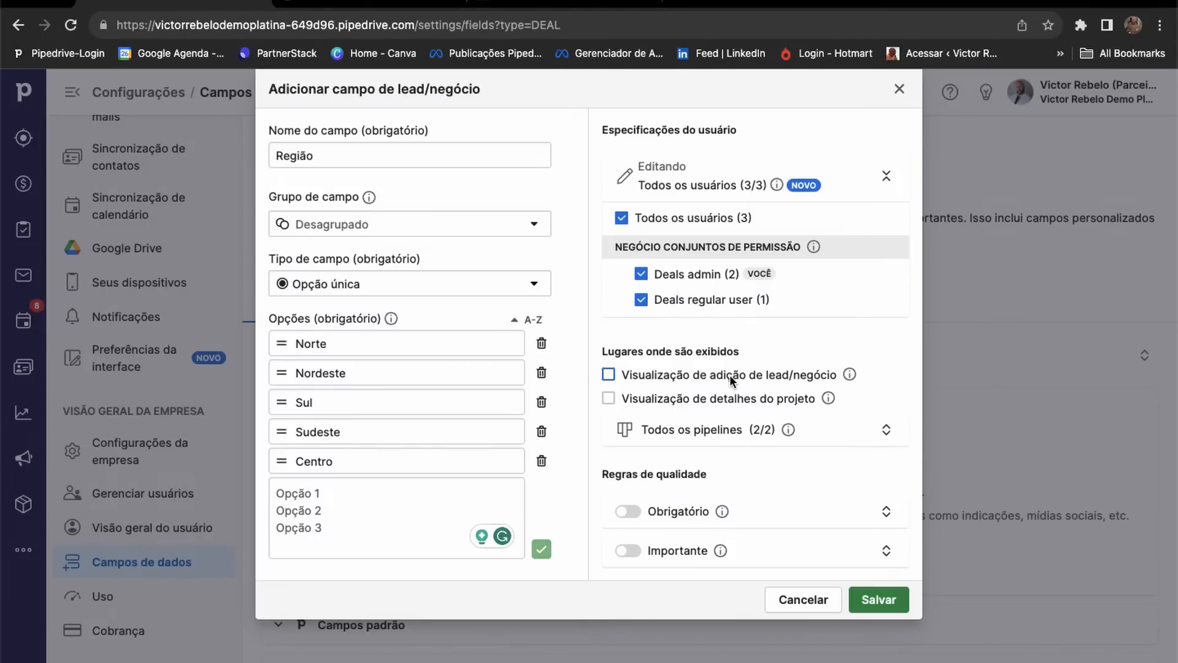
# Show Região in the add lead/deal view with 'Todos os pipelines' (Entrega and Vendas) checked.
pyautogui.click(609, 376)
pyautogui.click(672, 433)
pyautogui.scroll(-1, 734, 438)
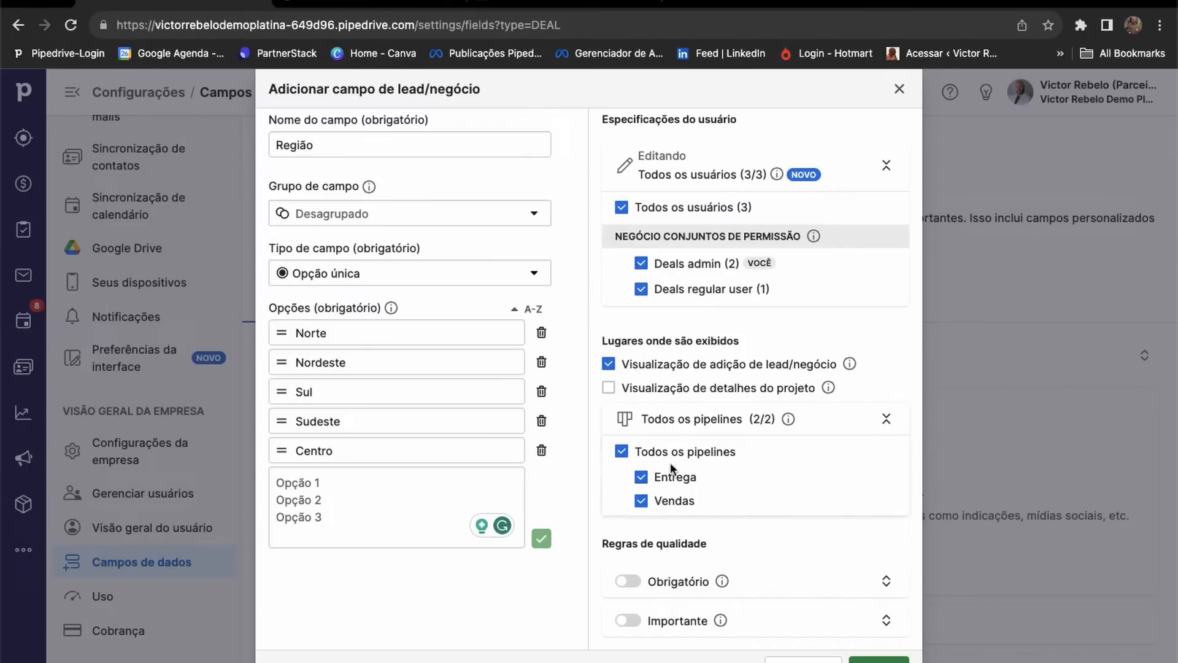
pyautogui.click(641, 502)
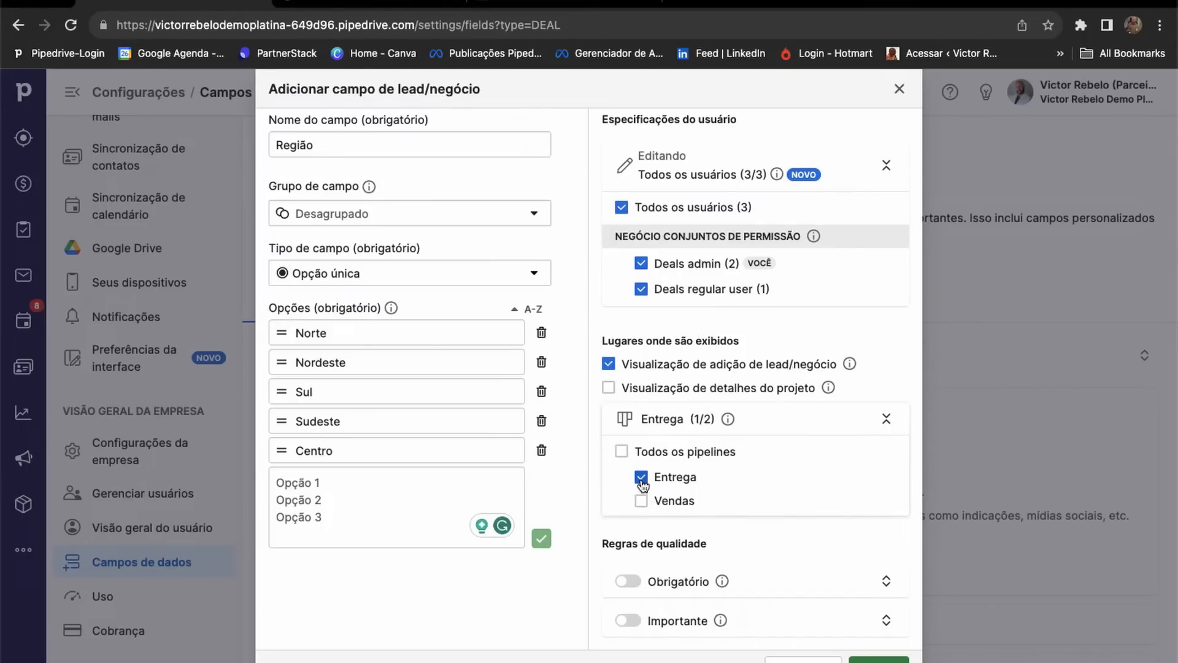
pyautogui.click(641, 479)
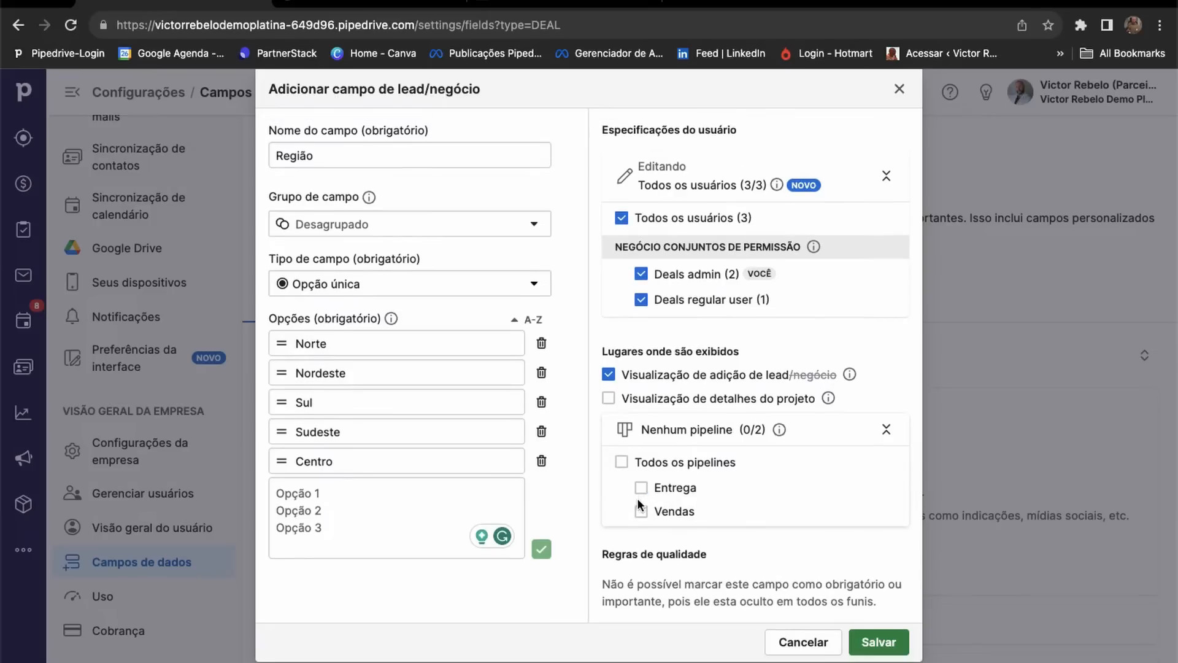
pyautogui.click(640, 509)
pyautogui.click(622, 462)
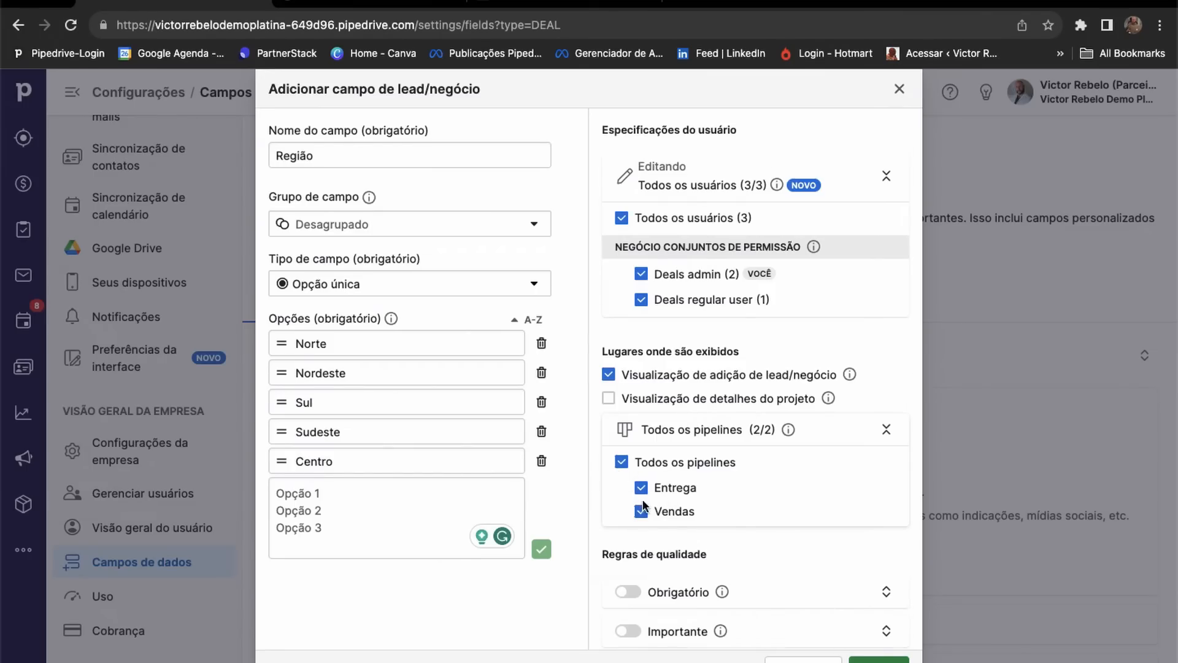
pyautogui.scroll(-1, 643, 506)
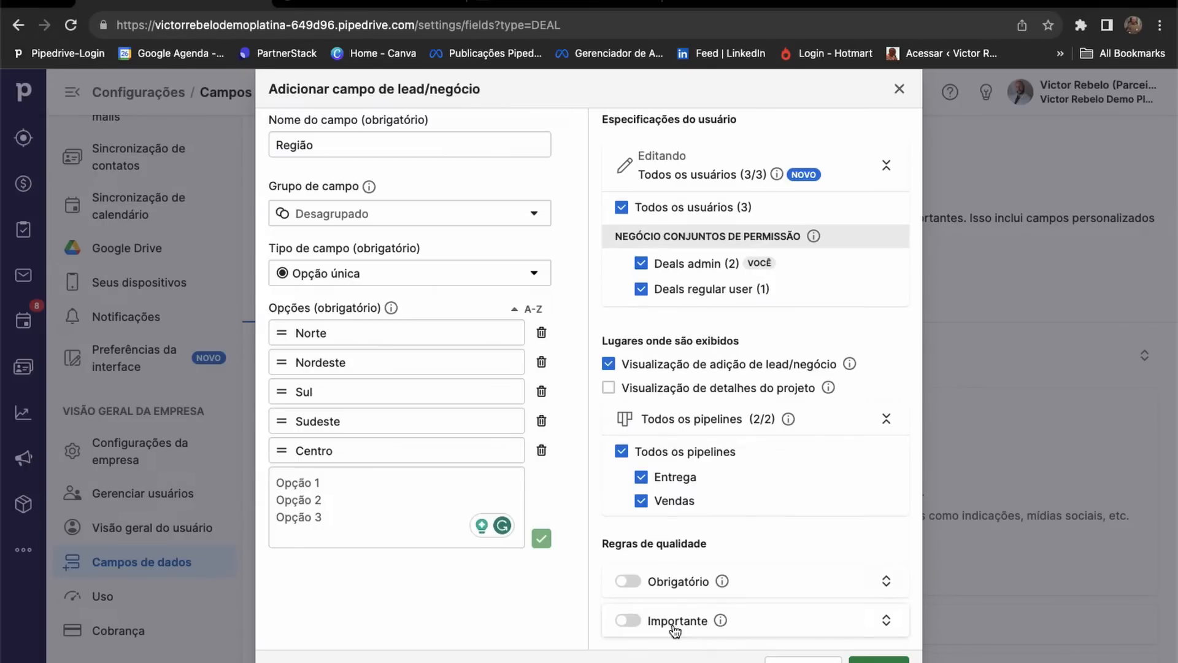
# Expand the Obrigatório rule's pipeline options and list the Entrega pipeline's stages.
pyautogui.click(669, 588)
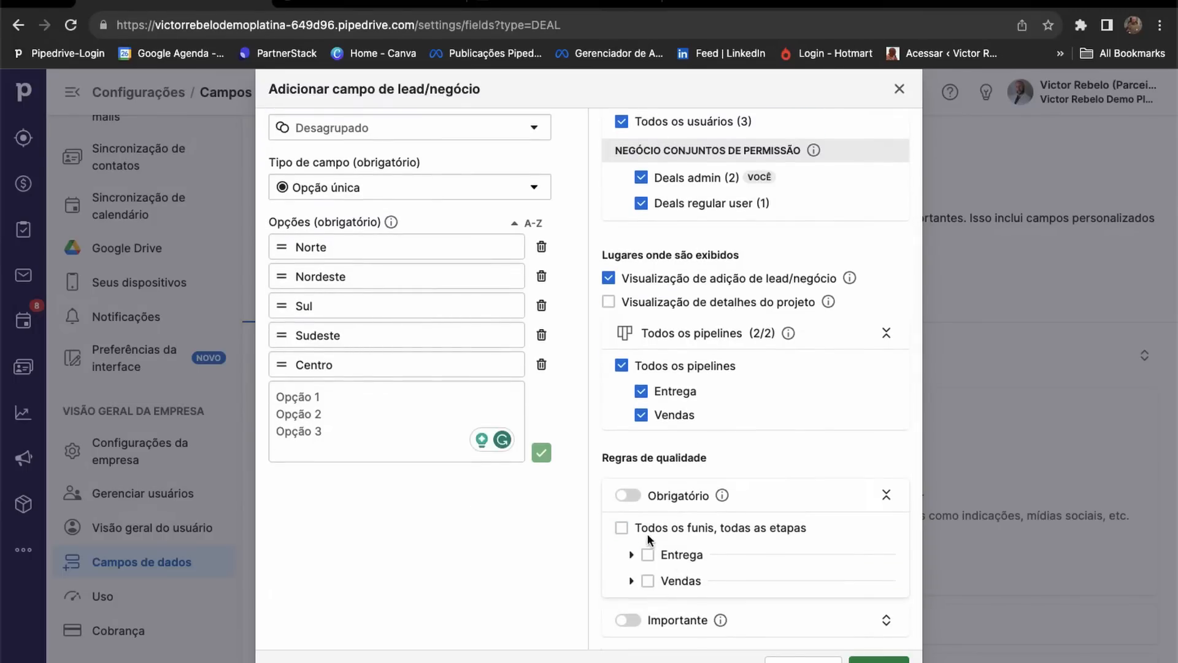
pyautogui.click(631, 554)
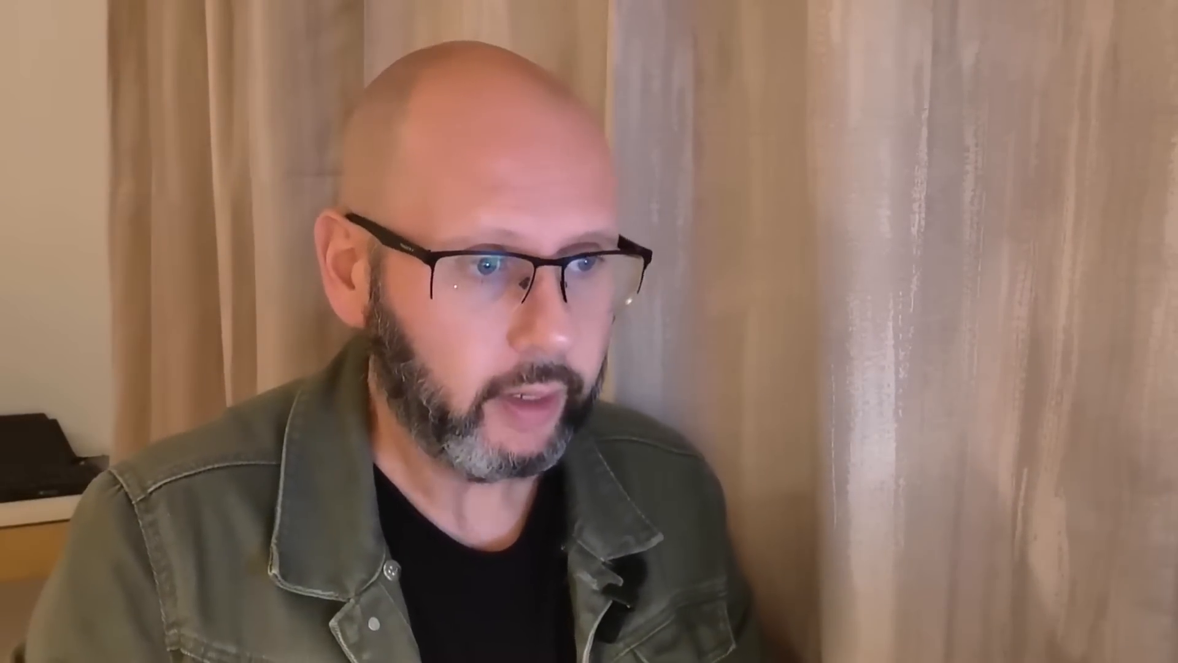
pyautogui.scroll(-1, 715, 484)
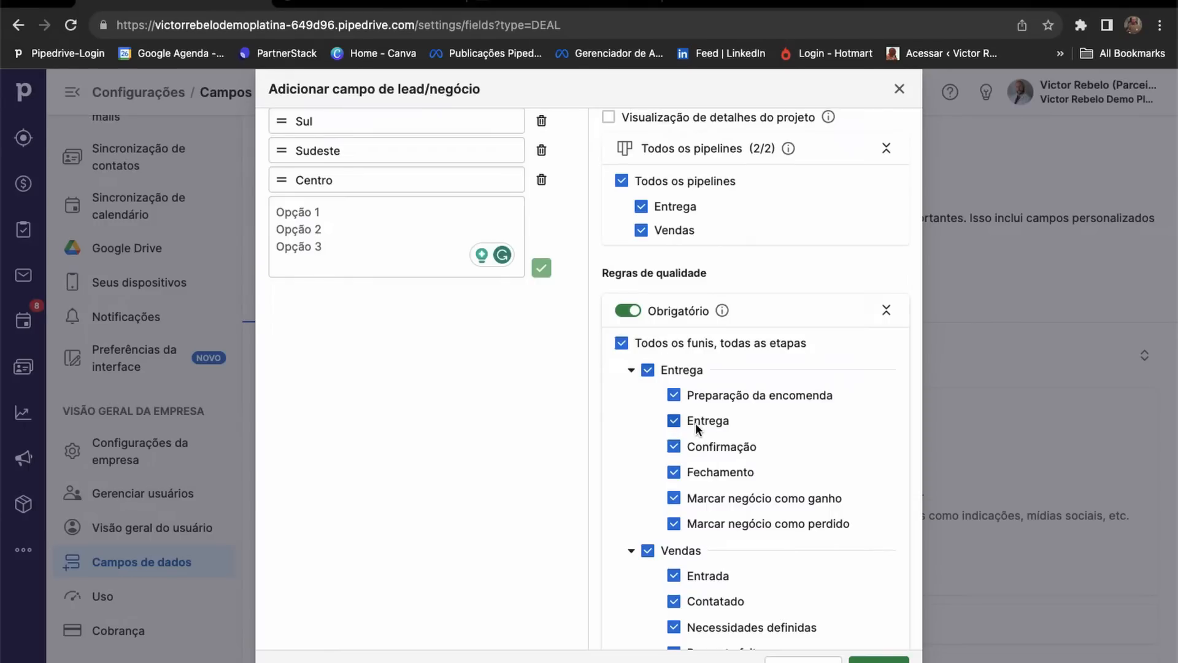
# Uncheck Preparação da encomenda, Entrega and Confirmação, then clear the whole Entrega group.
pyautogui.click(677, 396)
pyautogui.click(674, 421)
pyautogui.click(675, 446)
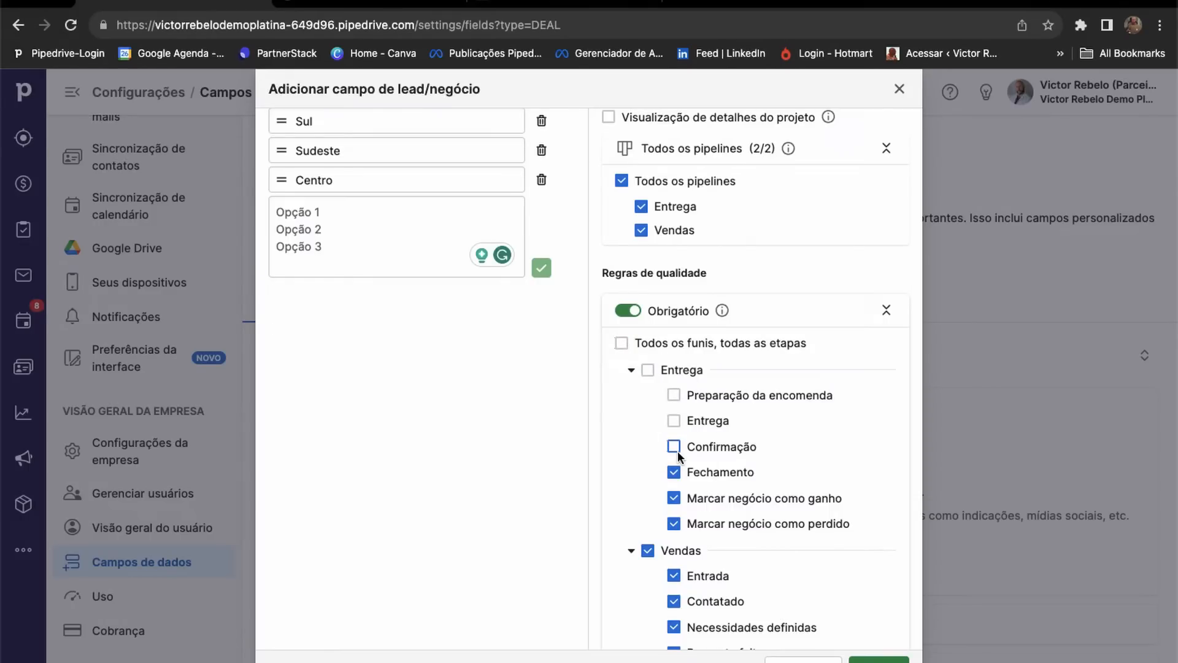
pyautogui.click(646, 373)
pyautogui.click(646, 373)
pyautogui.scroll(-3, 717, 418)
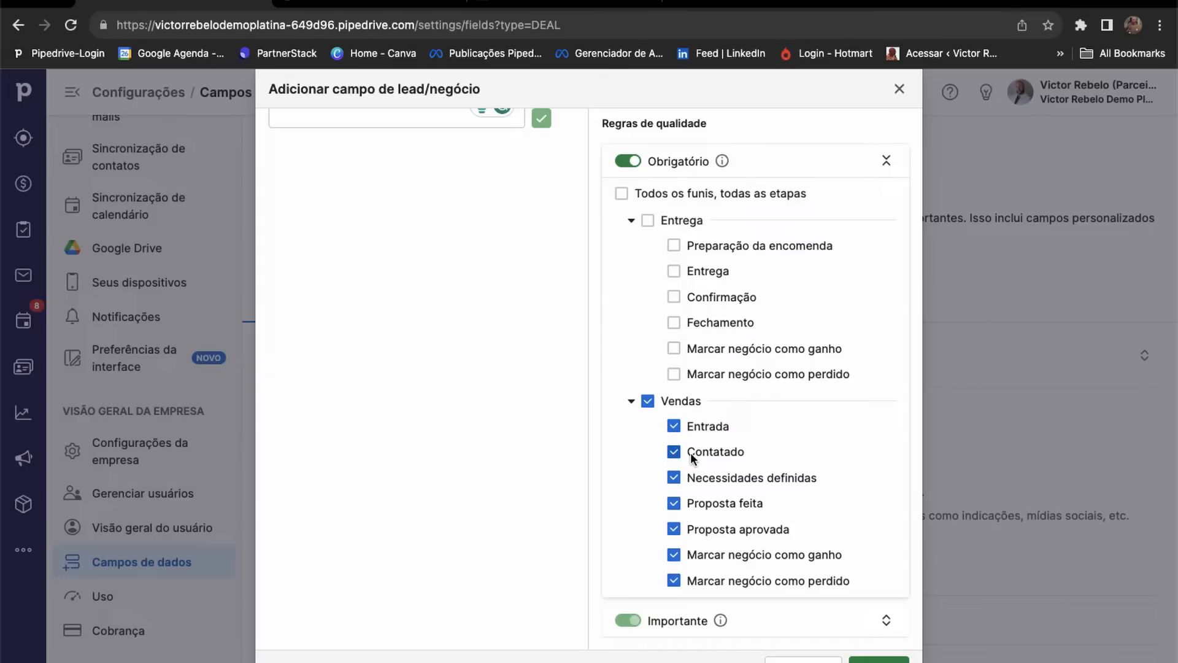
# Stop requiring Região at the Vendas pipeline's Entrada stage.
pyautogui.click(675, 427)
pyautogui.click(674, 427)
pyautogui.click(674, 430)
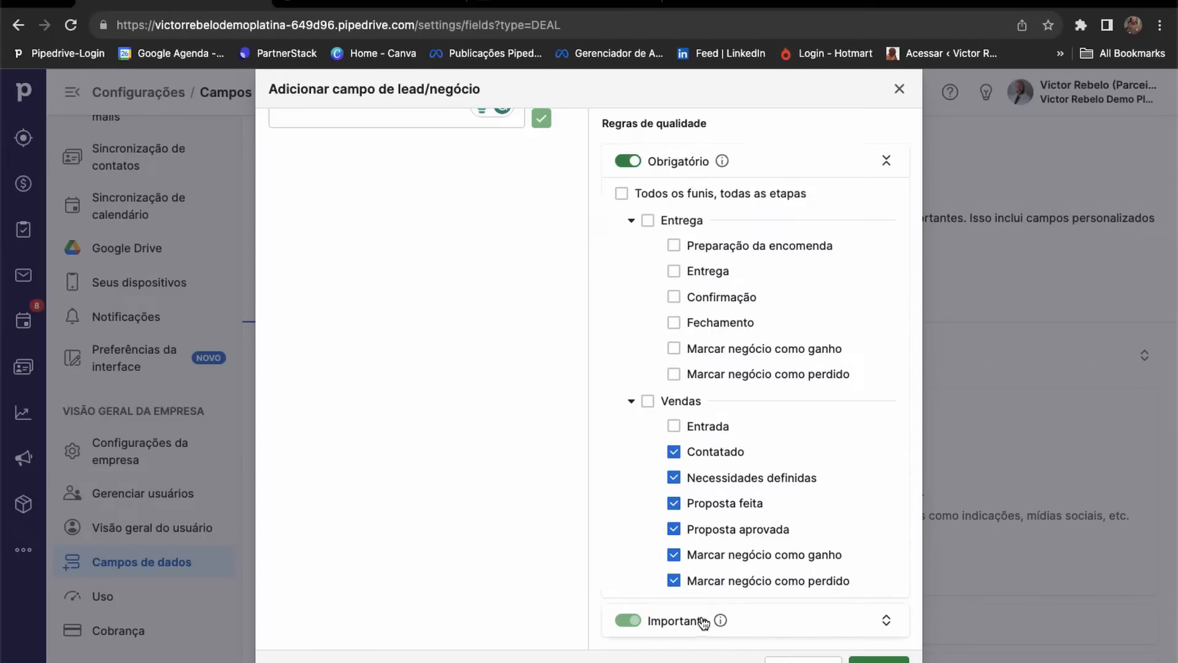
# Mark Região as Importante in every Entrega and Vendas stage.
pyautogui.click(888, 621)
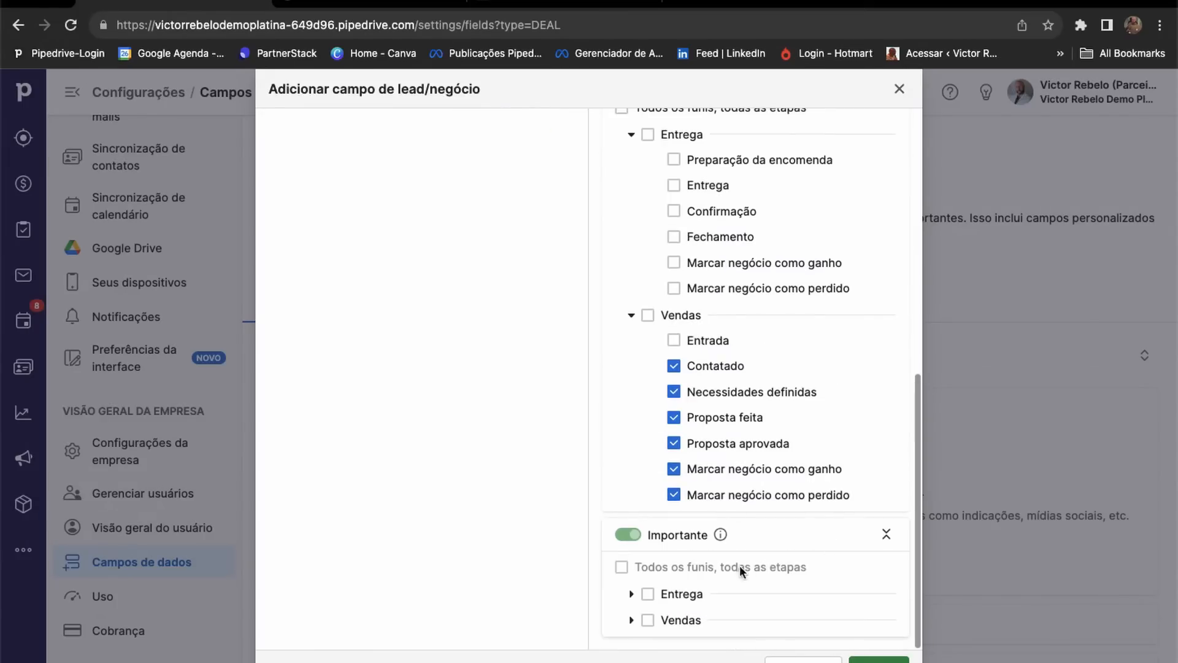
pyautogui.click(649, 595)
pyautogui.scroll(-2, 698, 570)
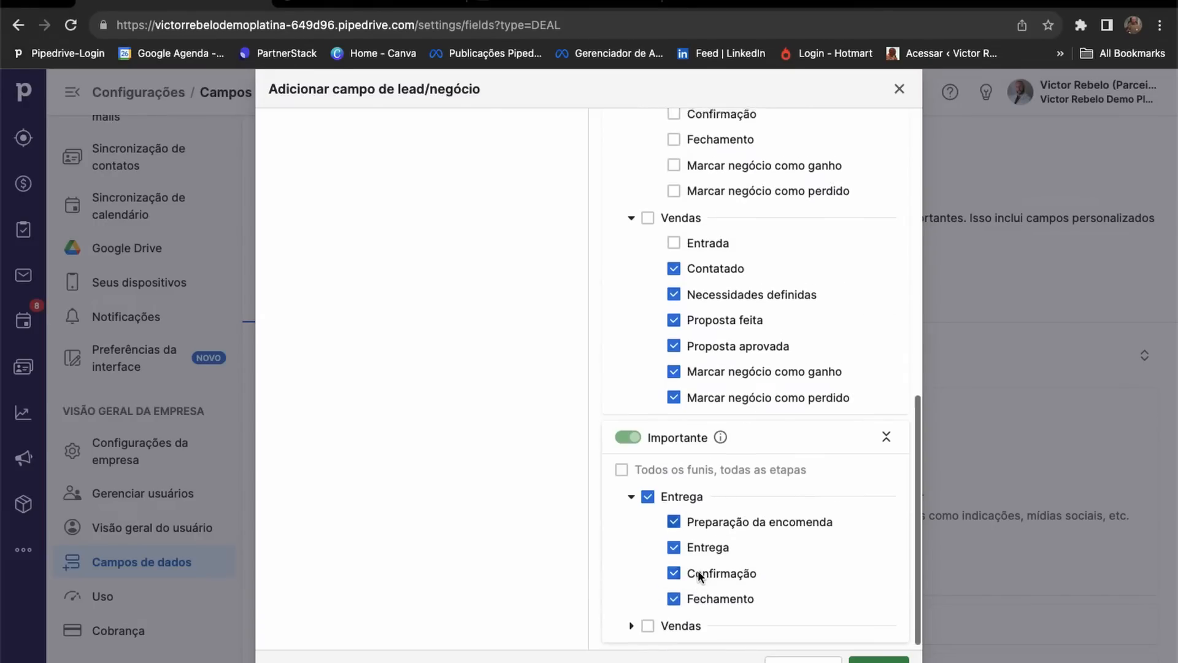
pyautogui.click(649, 619)
pyautogui.scroll(-2, 771, 591)
pyautogui.scroll(6, 771, 591)
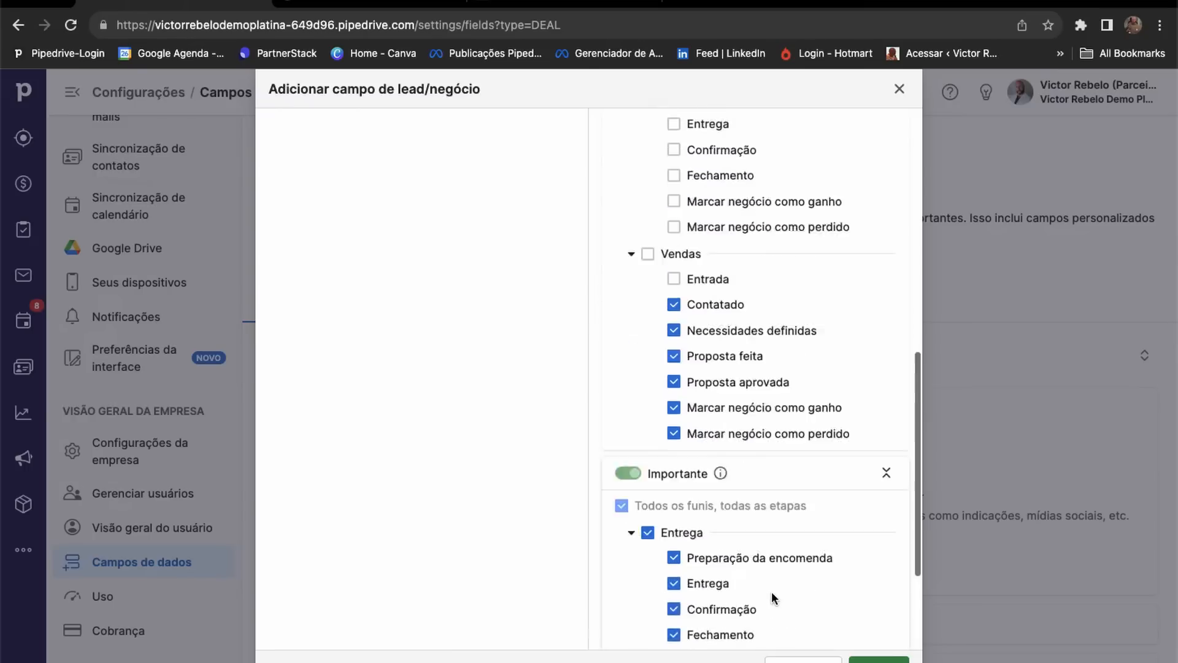
pyautogui.scroll(5, 771, 591)
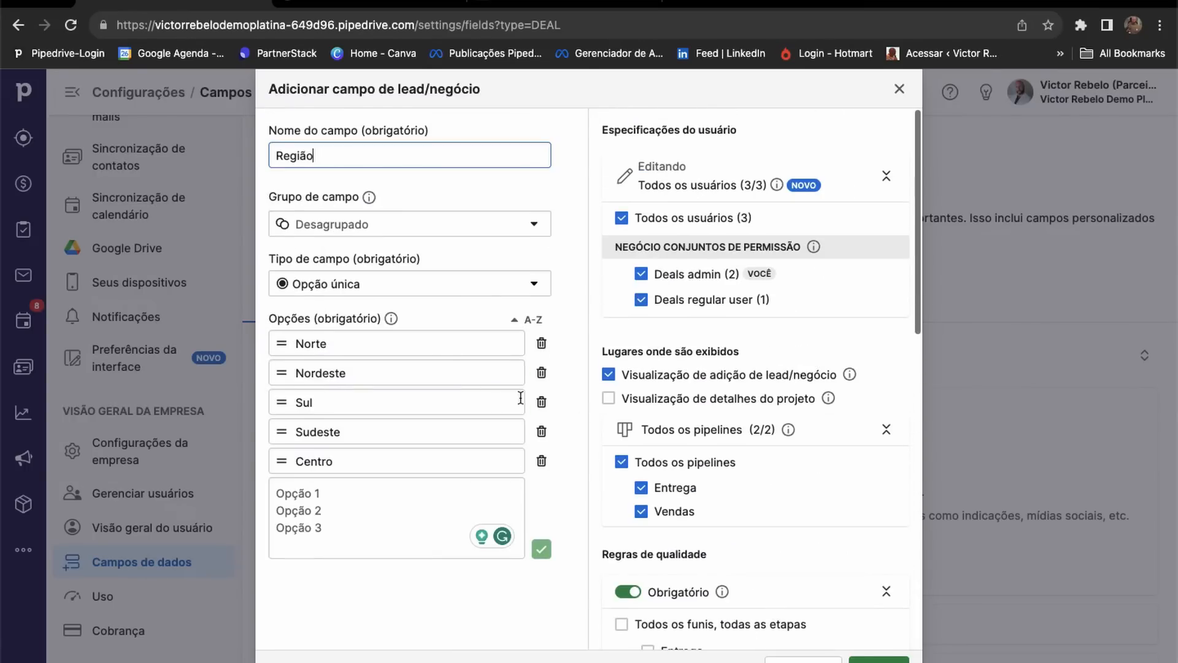
pyautogui.scroll(-3, 576, 399)
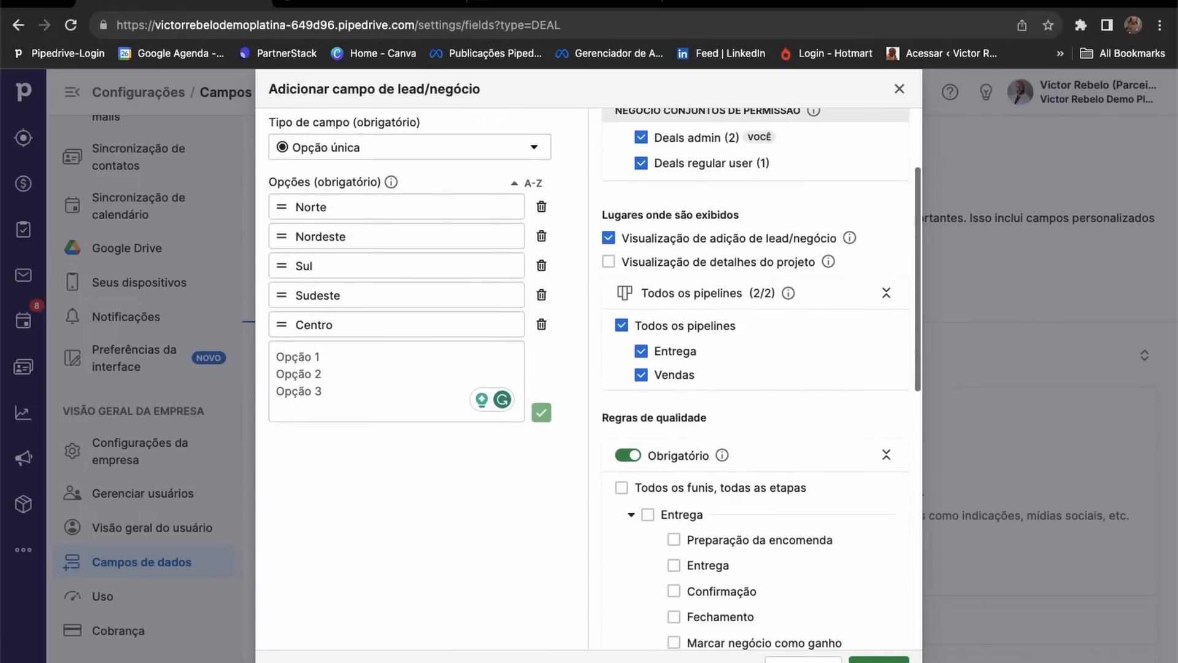
# Save the Região field and review its Pipelines and view columns in the custom fields table.
pyautogui.click(879, 660)
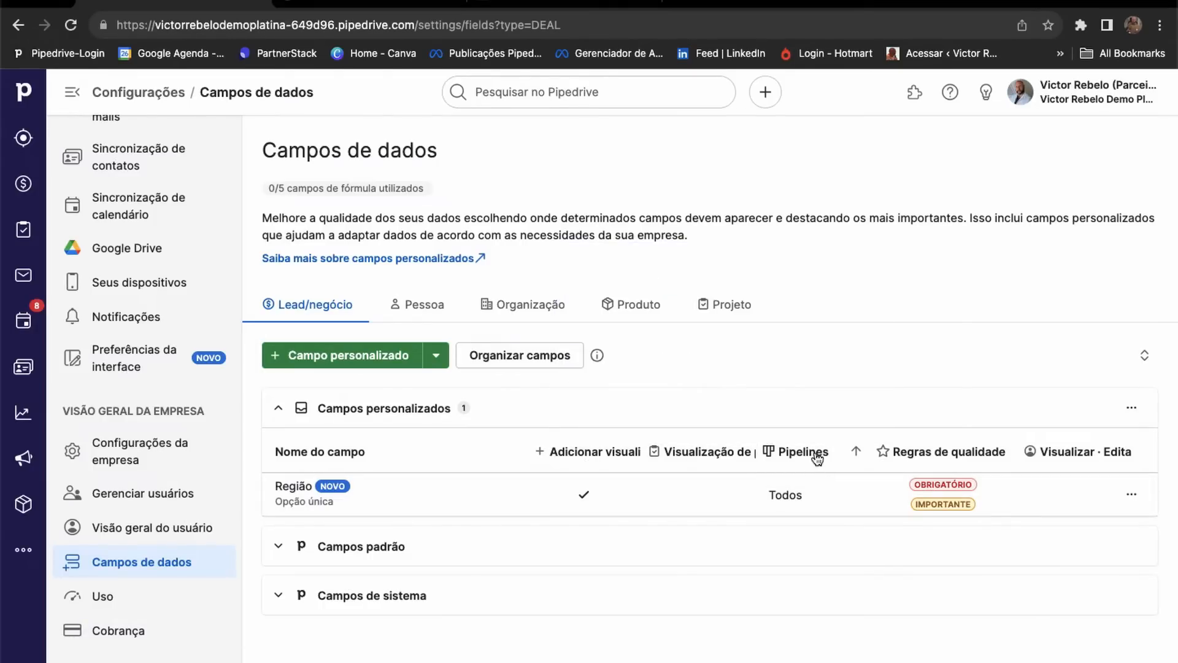
pyautogui.moveTo(799, 500)
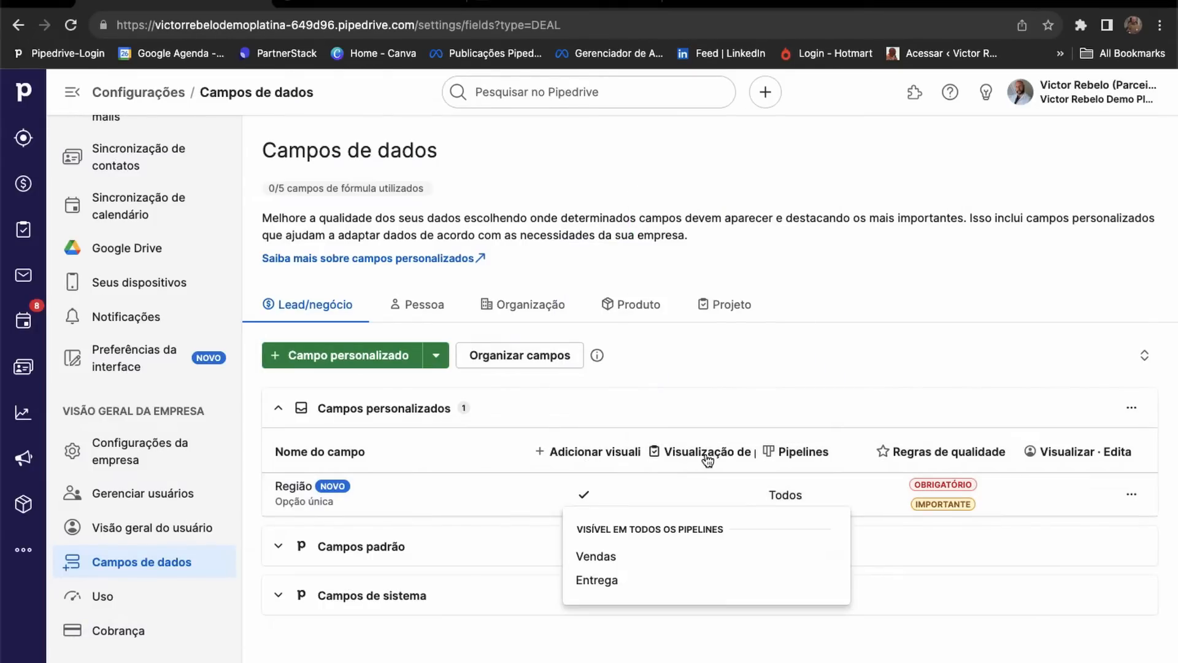
pyautogui.moveTo(708, 459)
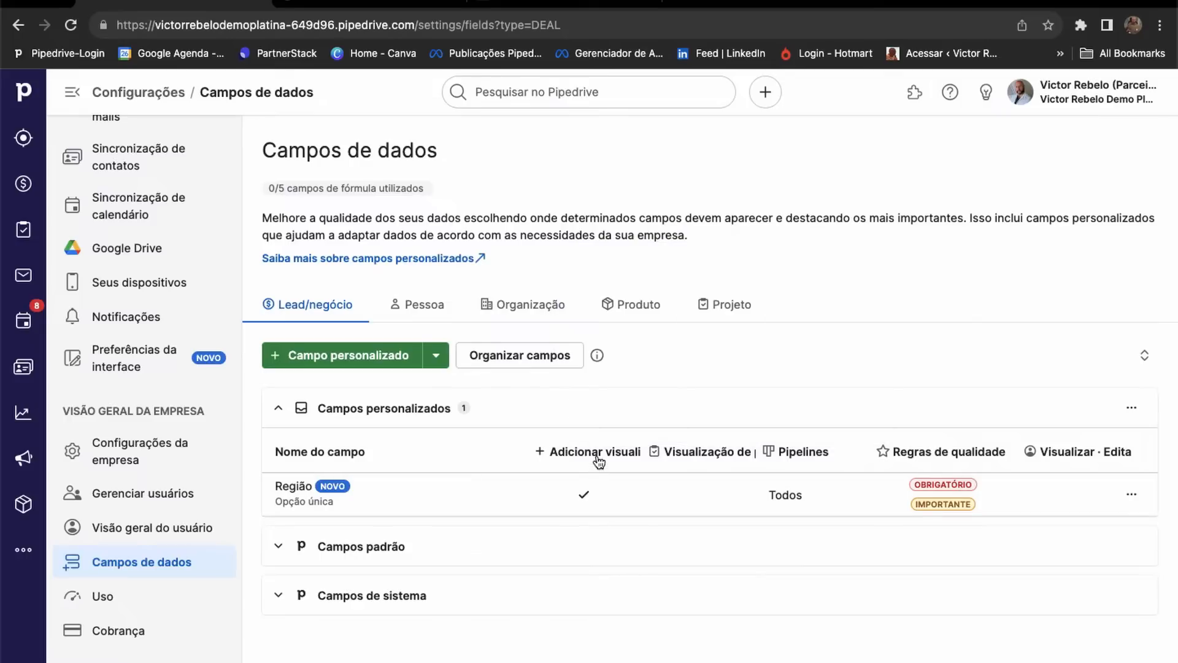
pyautogui.moveTo(608, 456)
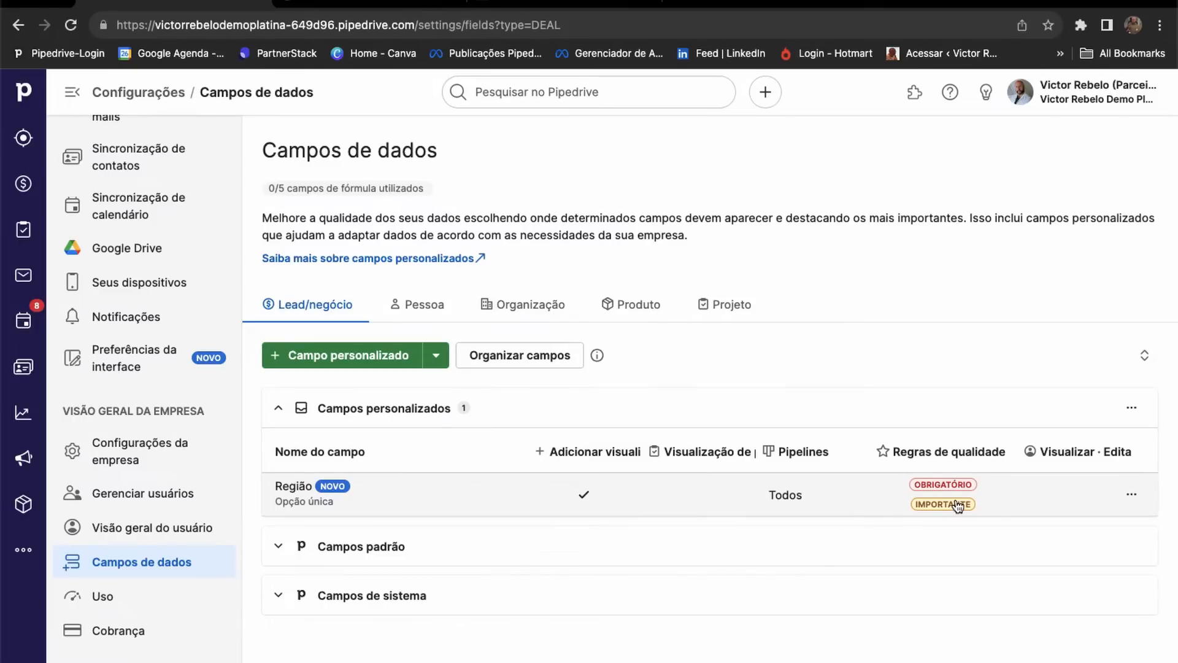
# Review Região's settings via Editar, cancel without changes, then reopen and close its '...' menu.
pyautogui.click(1133, 496)
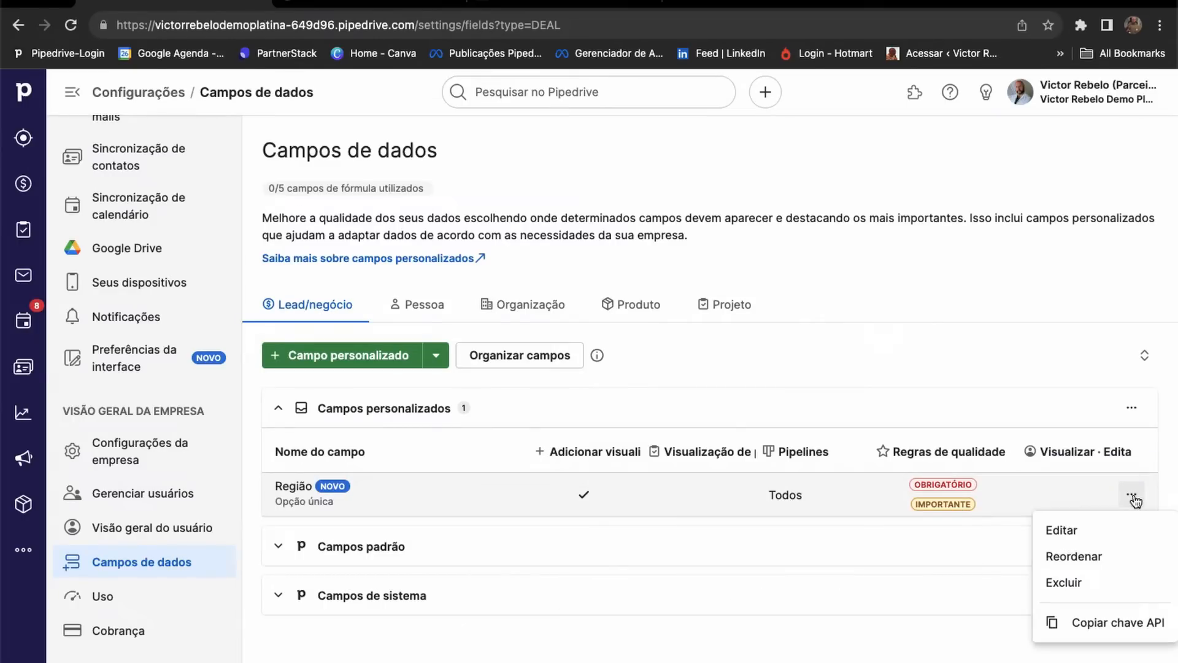
pyautogui.click(1098, 529)
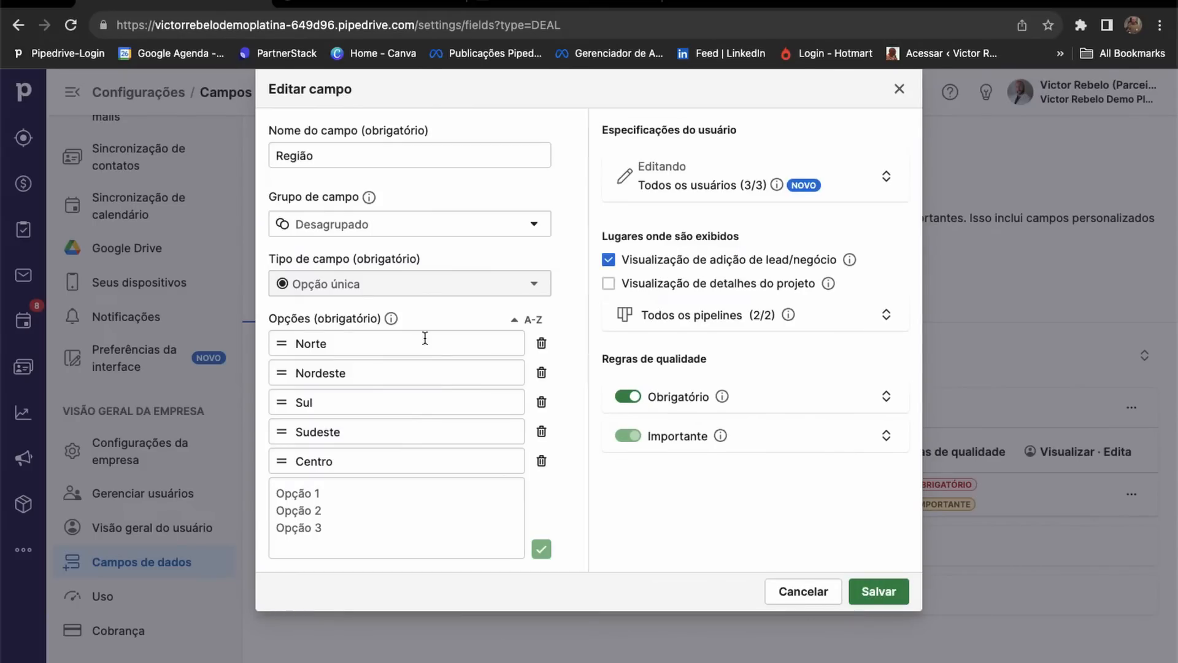
pyautogui.moveTo(328, 290)
pyautogui.click(797, 593)
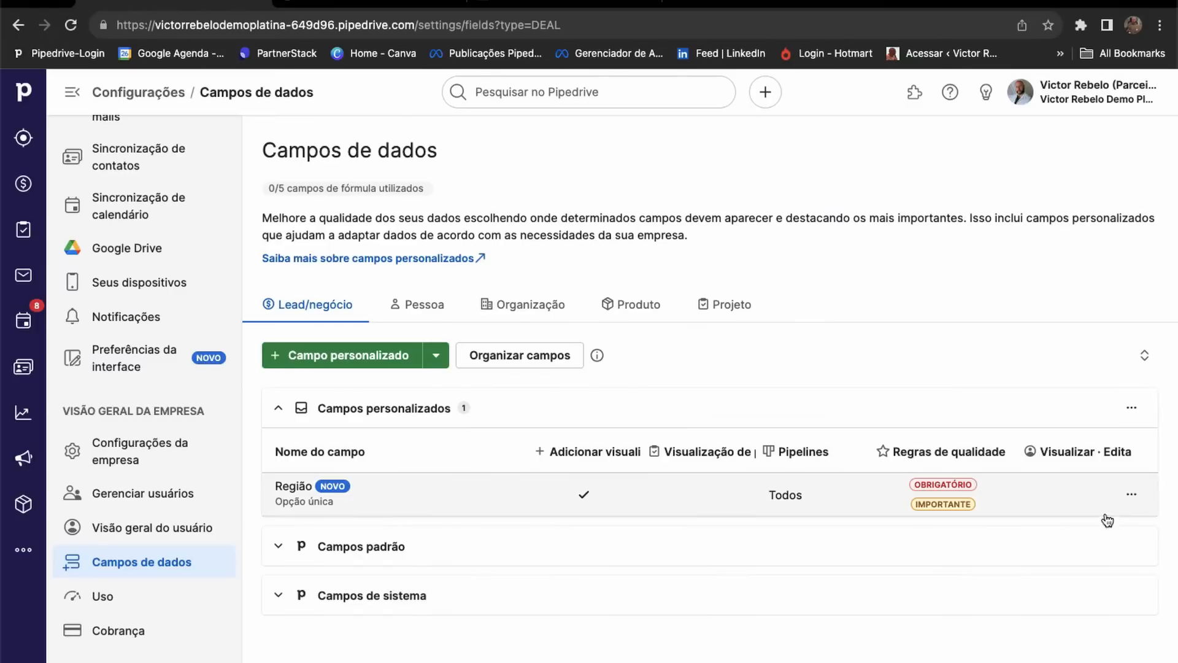
pyautogui.click(1131, 494)
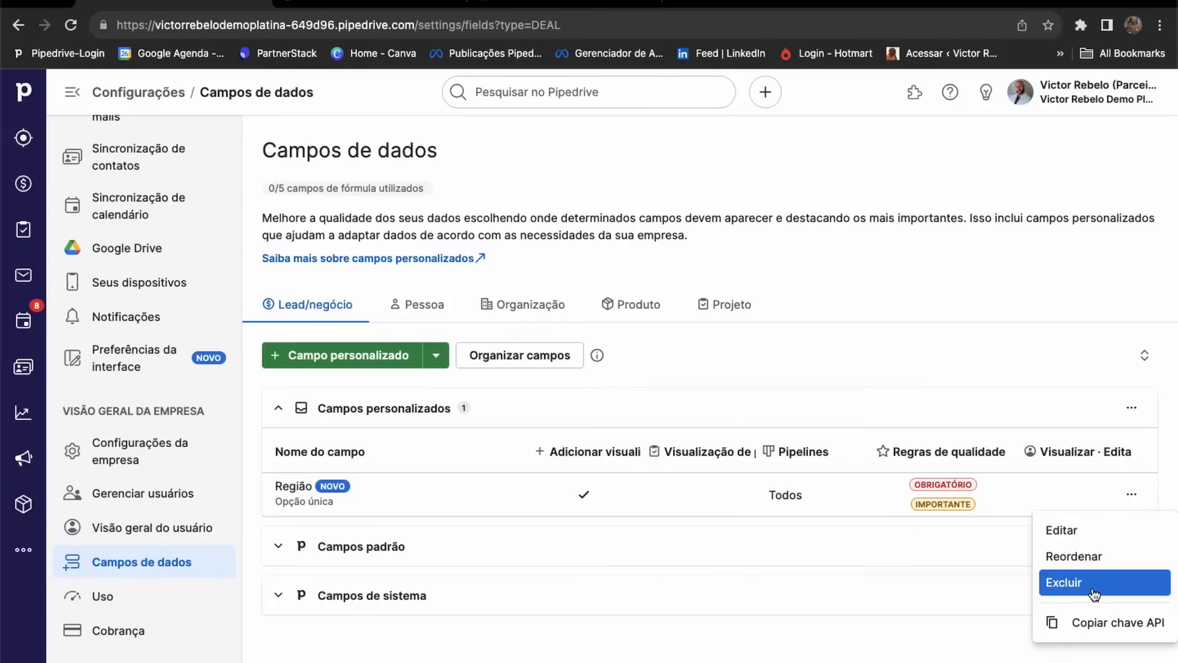
pyautogui.click(950, 283)
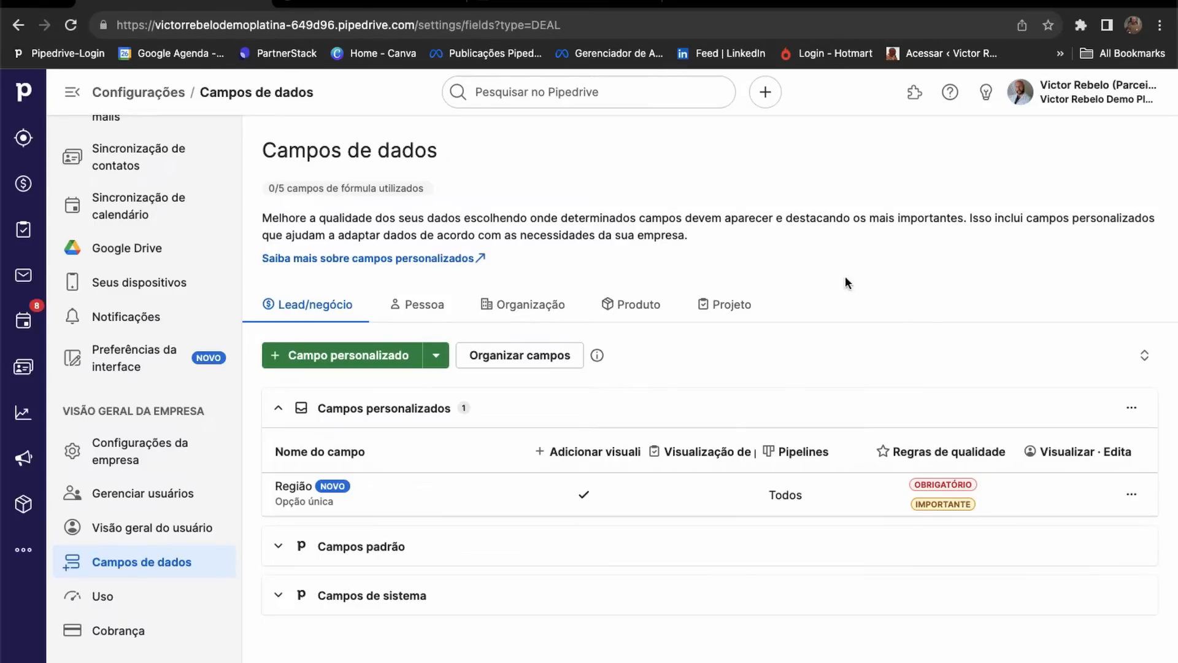
# Open the Wolfs Deal from the Negócios pipeline and check its empty Região field.
pyautogui.click(23, 191)
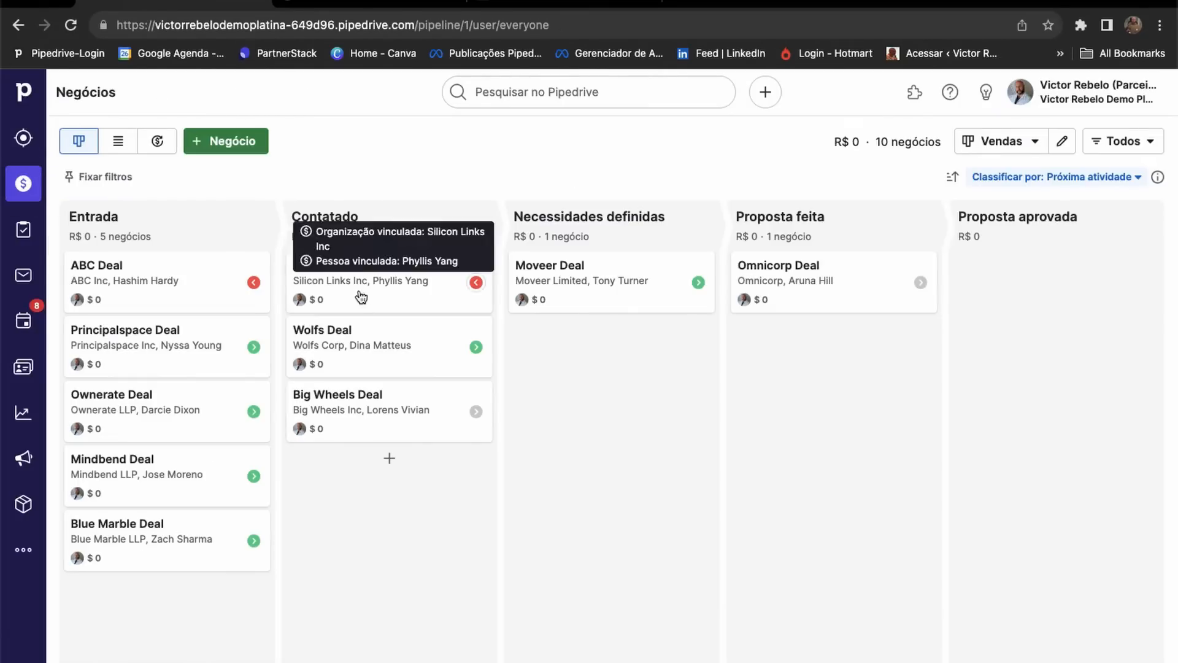
pyautogui.click(369, 345)
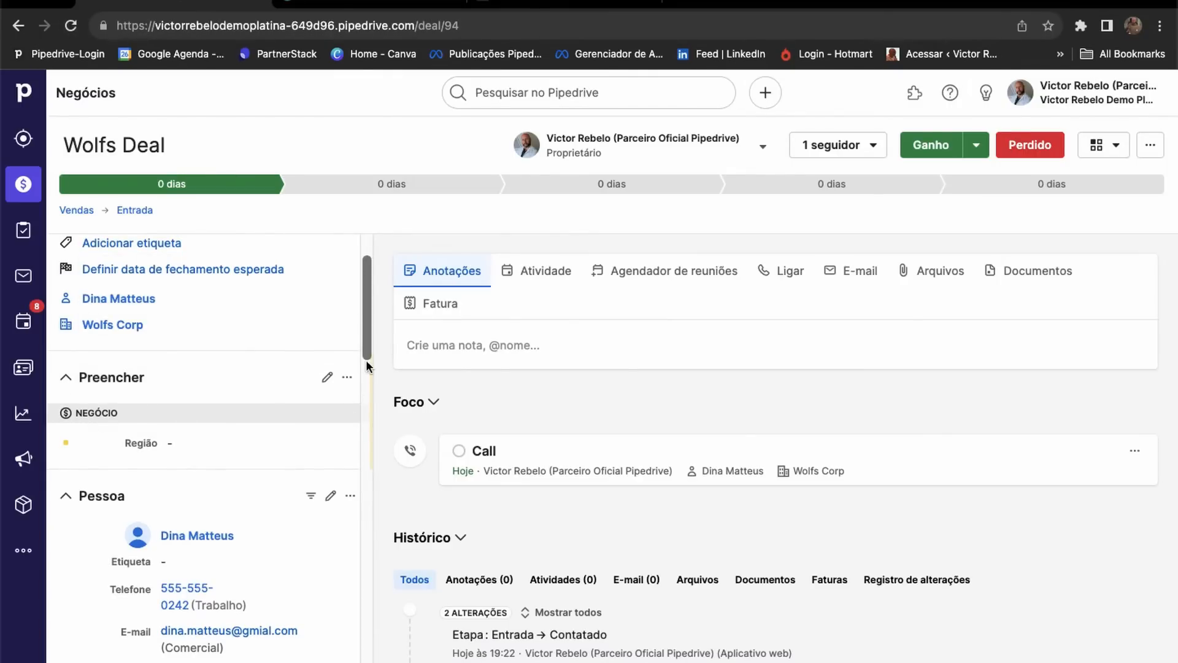
pyautogui.scroll(-3, 256, 466)
pyautogui.scroll(4, 258, 466)
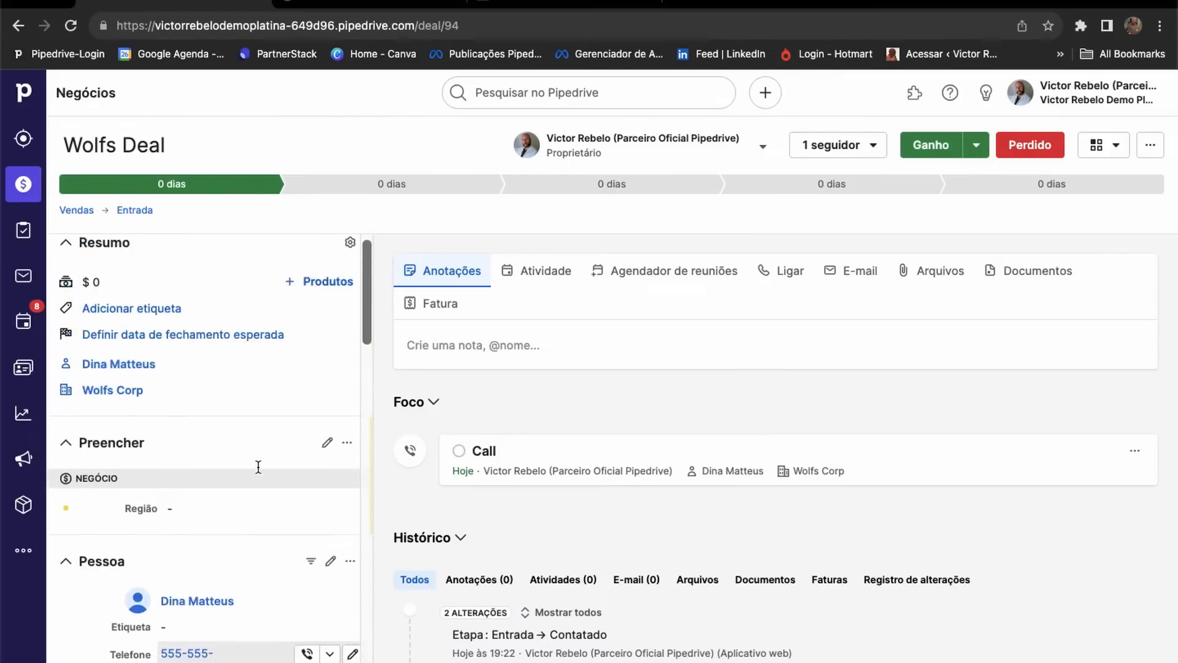
pyautogui.scroll(-4, 258, 466)
pyautogui.scroll(4, 255, 467)
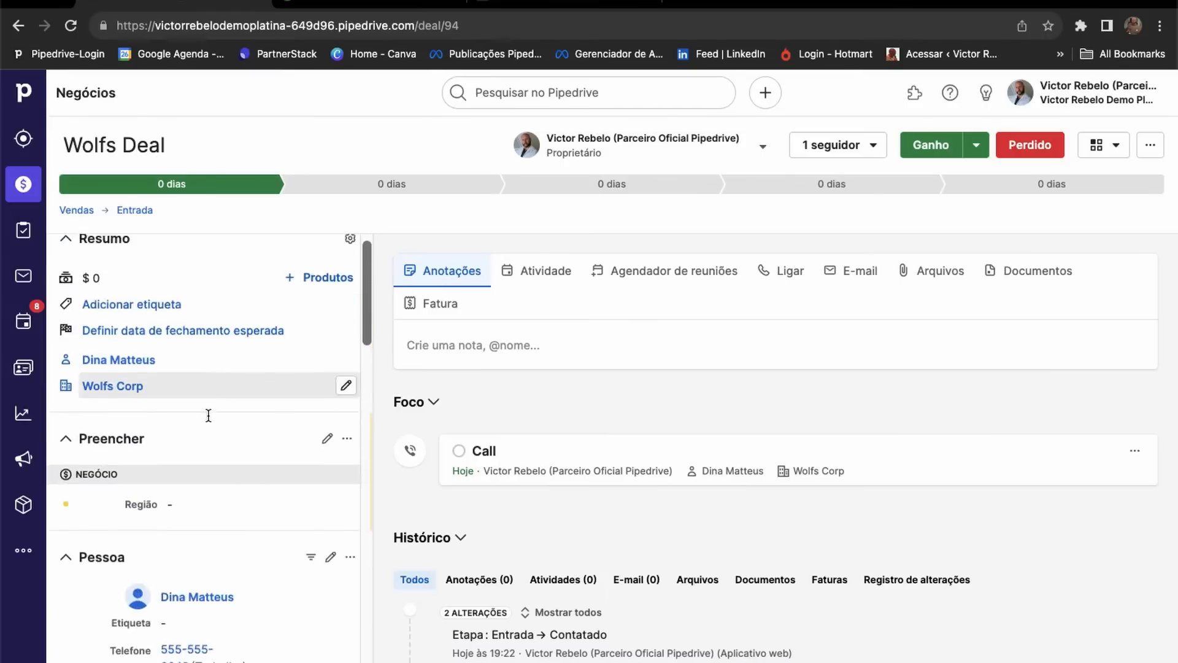
pyautogui.scroll(-5, 209, 417)
pyautogui.scroll(2, 184, 368)
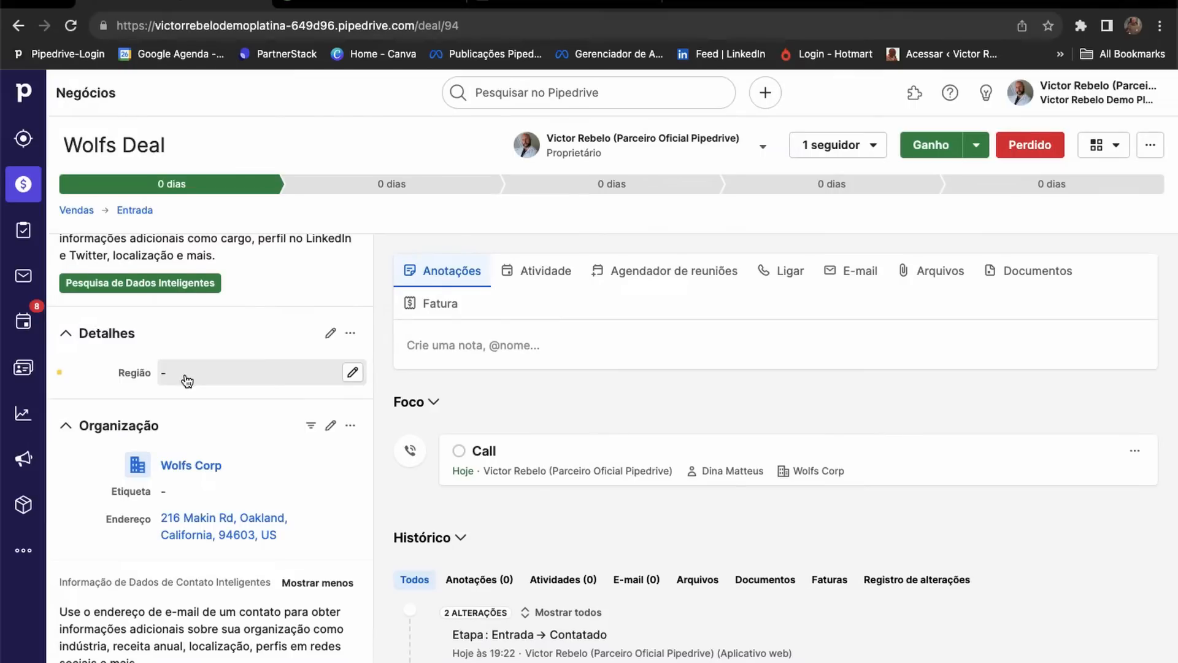
pyautogui.scroll(8, 187, 381)
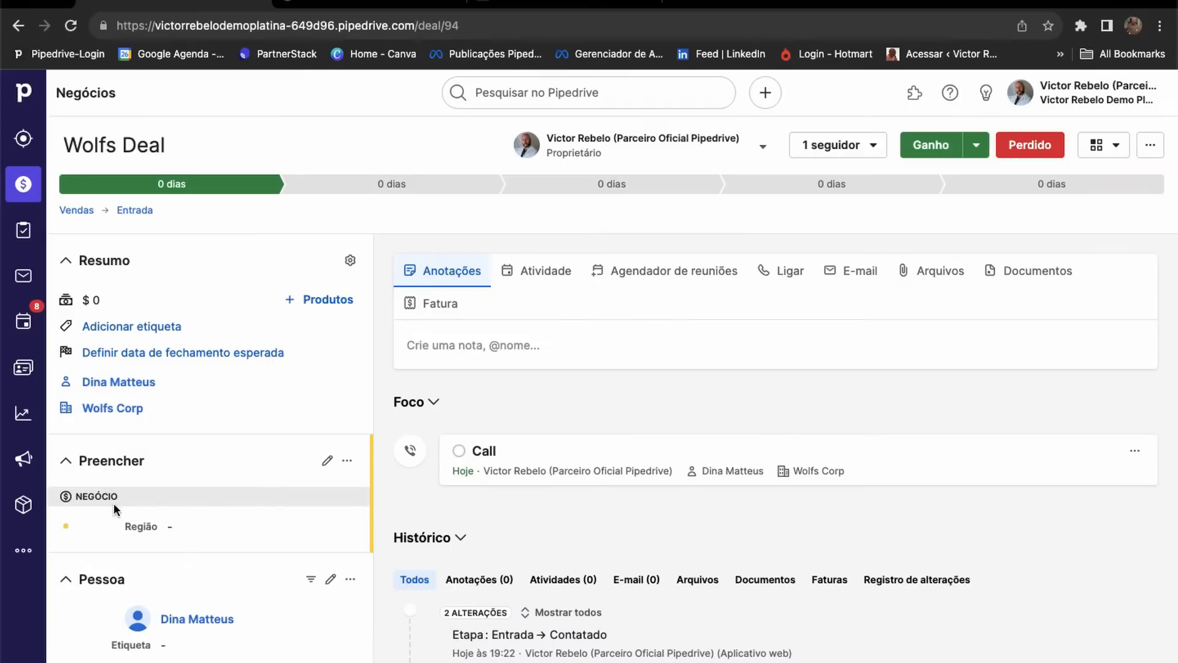
# Set the Wolfs Deal's Região field to Sul and save it.
pyautogui.click(200, 528)
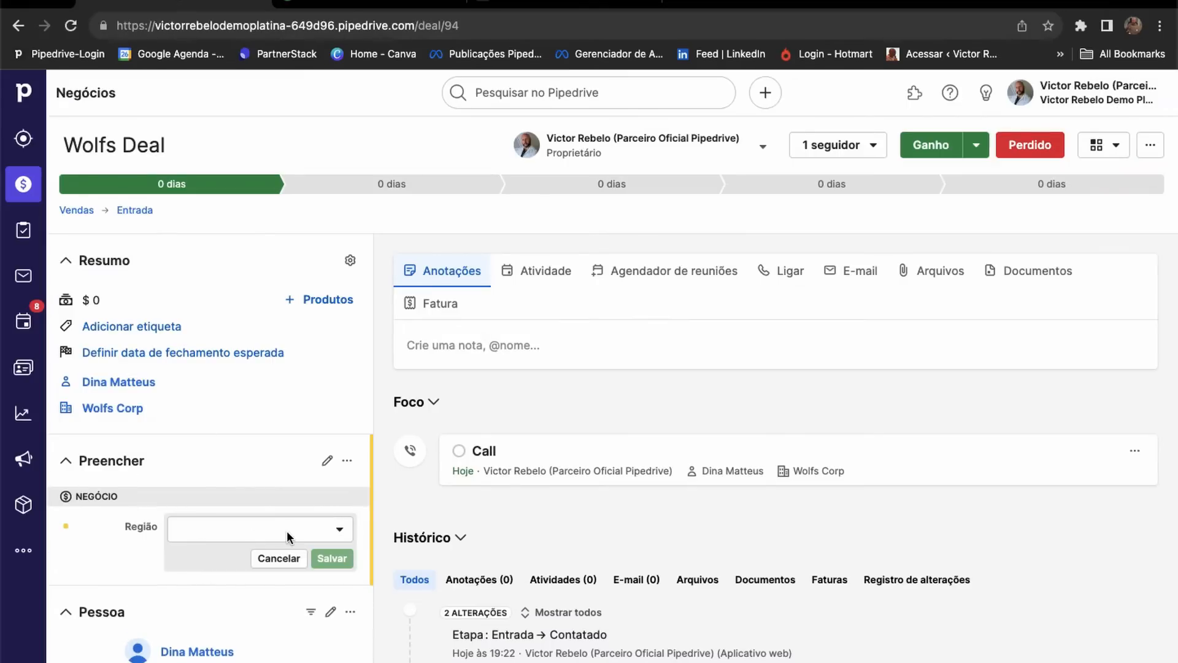
pyautogui.click(341, 531)
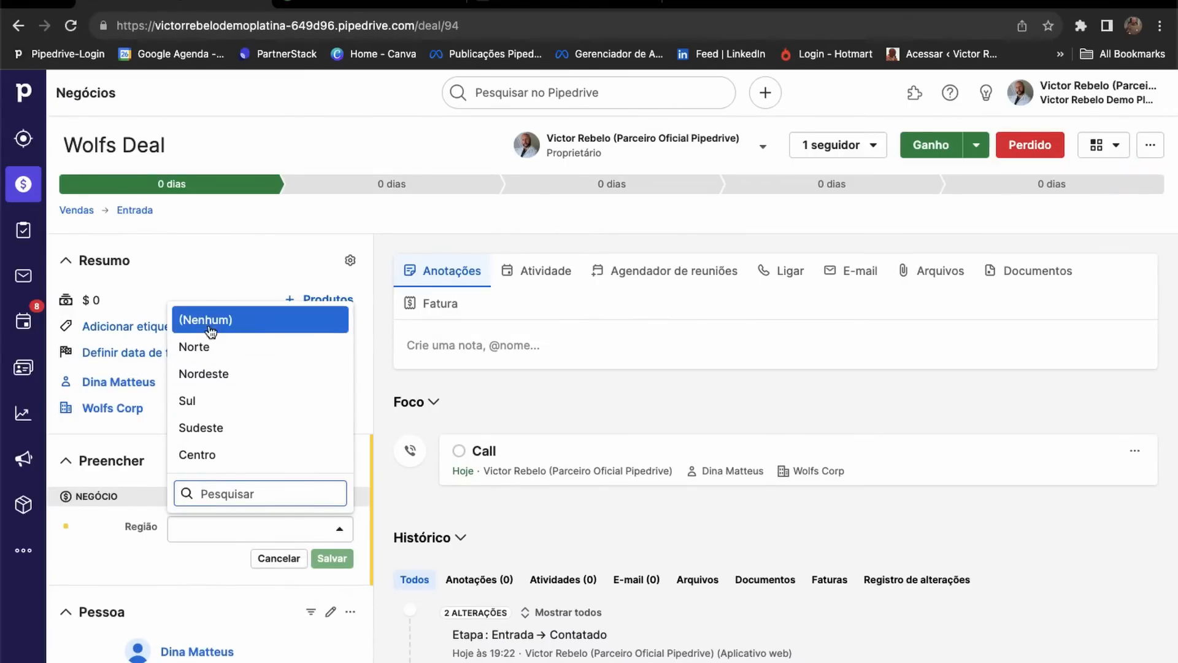
pyautogui.click(197, 402)
pyautogui.click(330, 559)
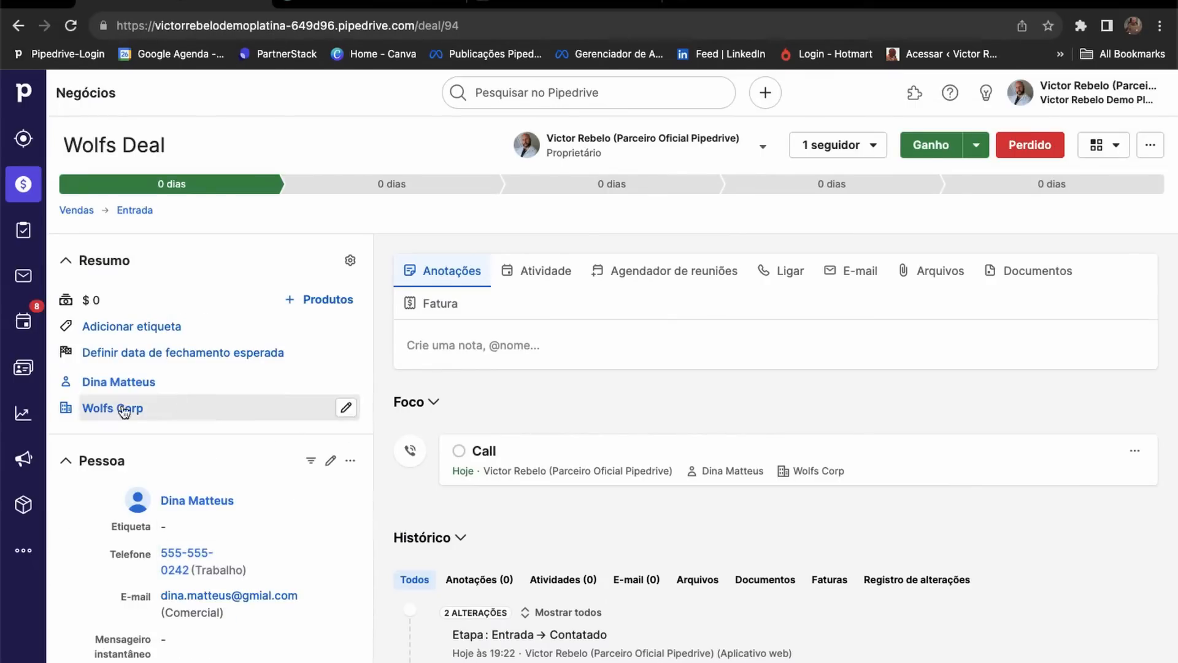
pyautogui.scroll(-10, 224, 428)
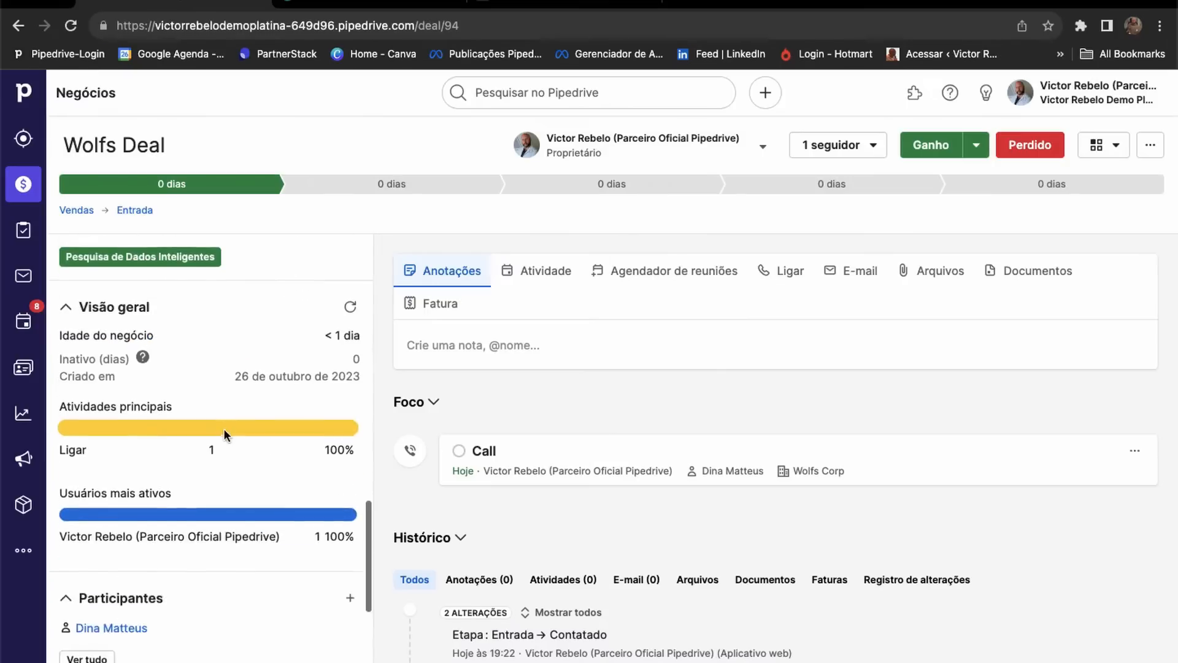
pyautogui.scroll(6, 224, 428)
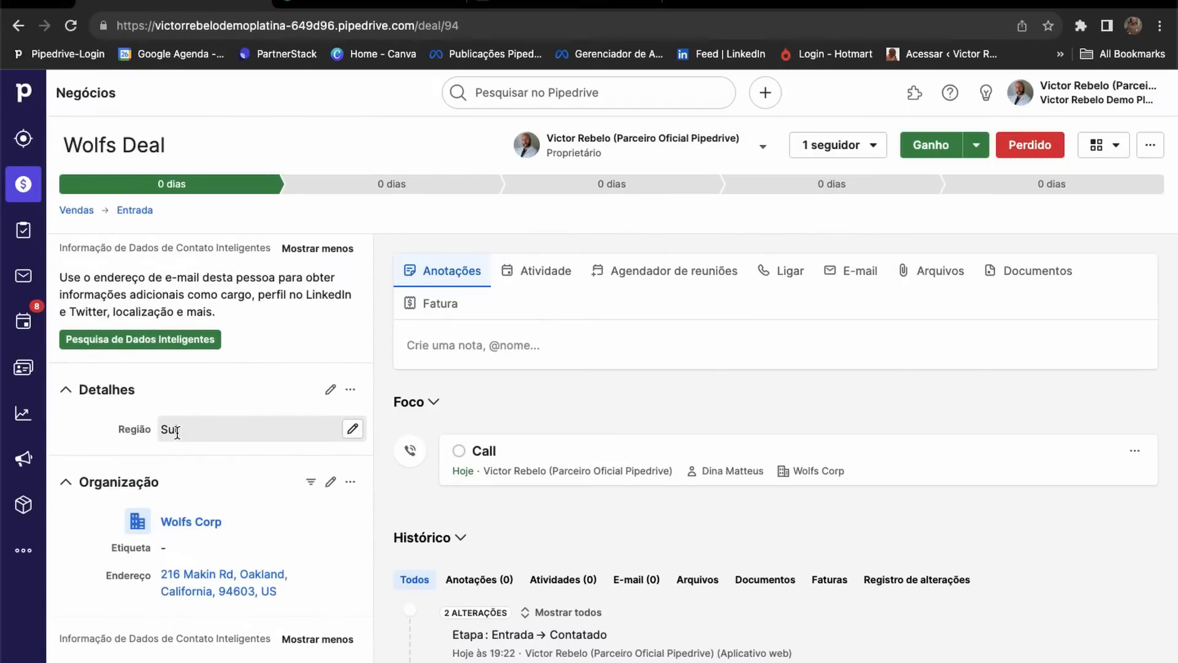
# Change the deal's Região from Sul to Nordeste and save it.
pyautogui.click(330, 391)
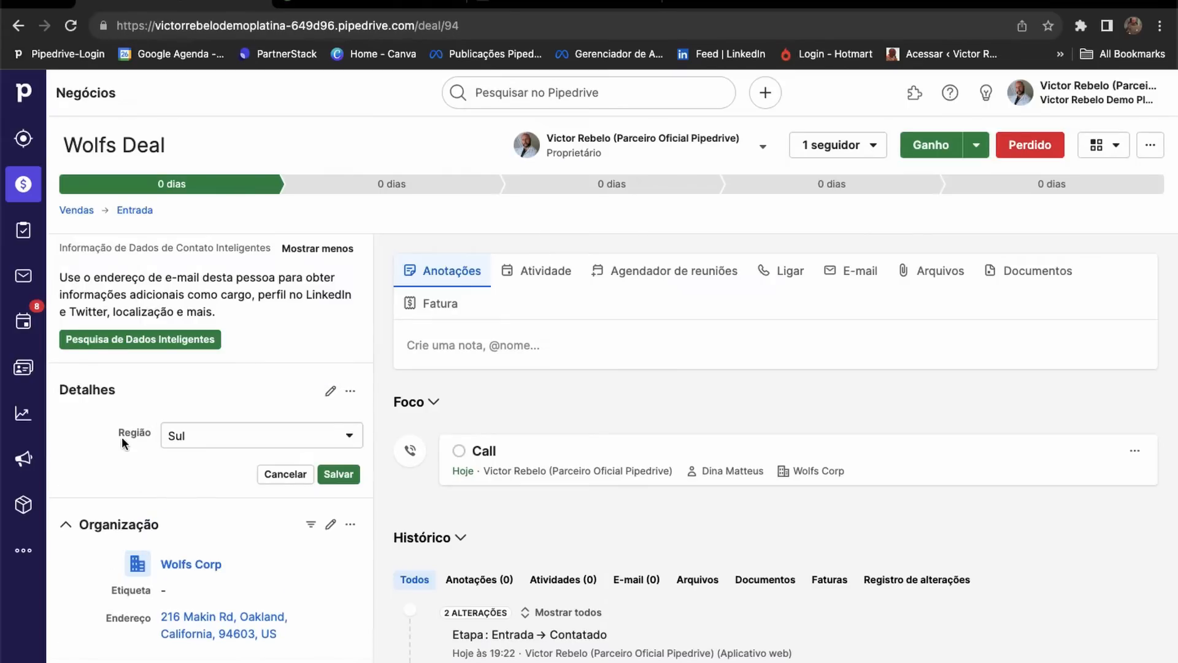
pyautogui.click(308, 482)
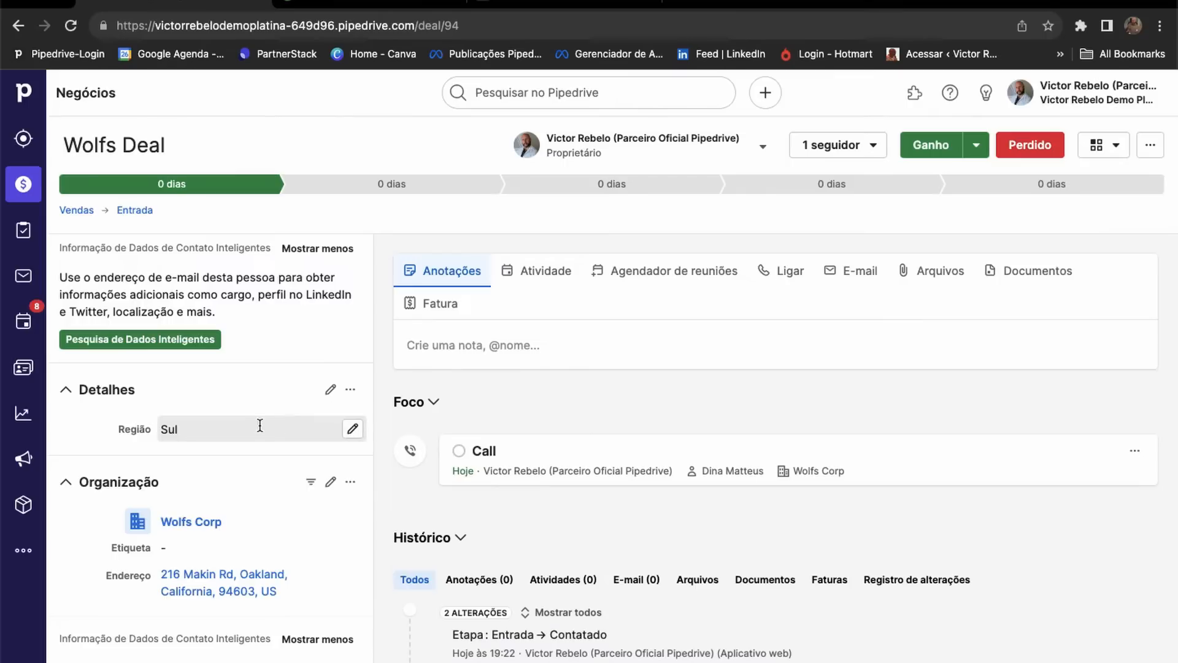
pyautogui.click(353, 429)
pyautogui.click(198, 436)
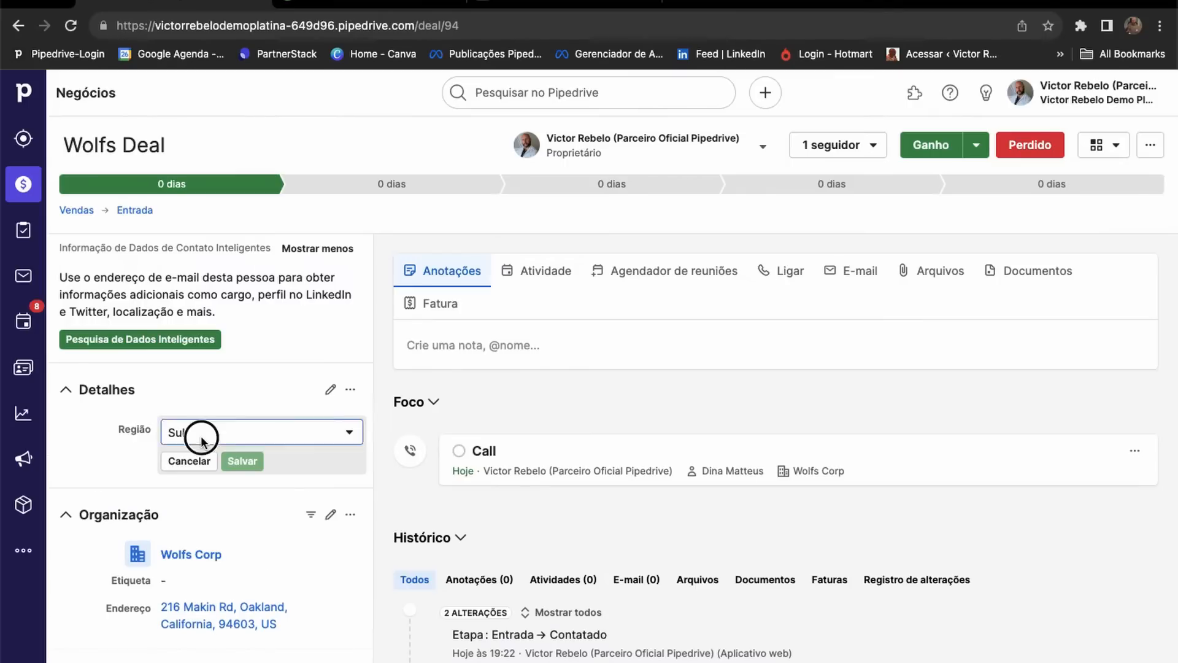
pyautogui.click(197, 561)
pyautogui.click(240, 467)
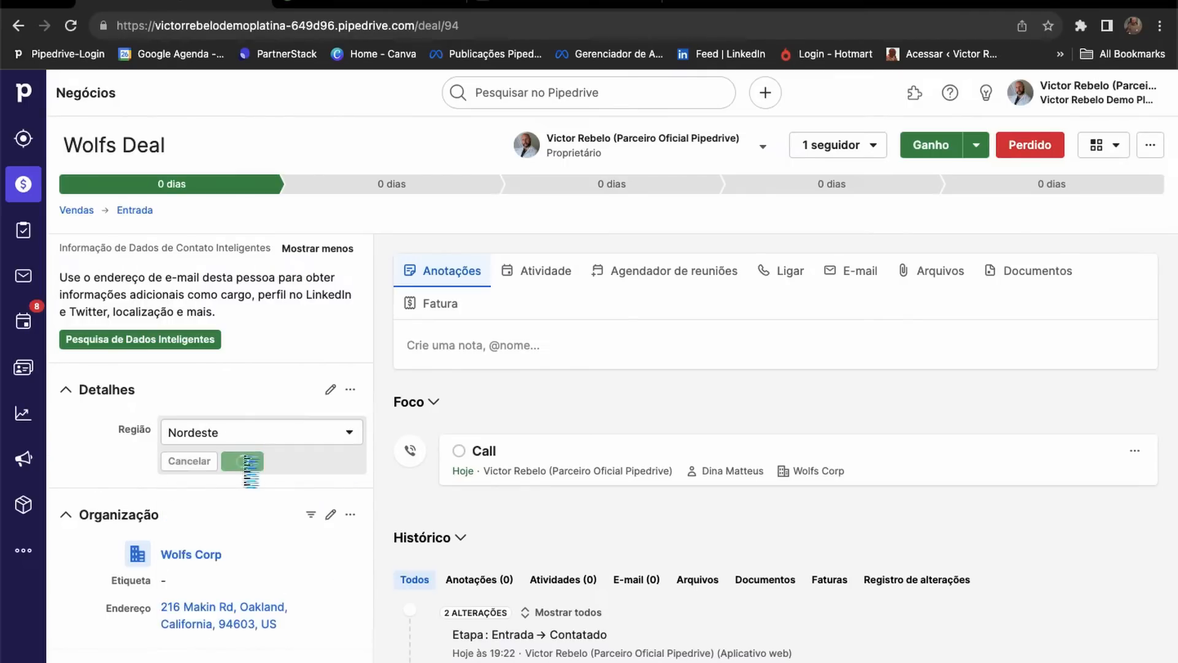
pyautogui.click(331, 392)
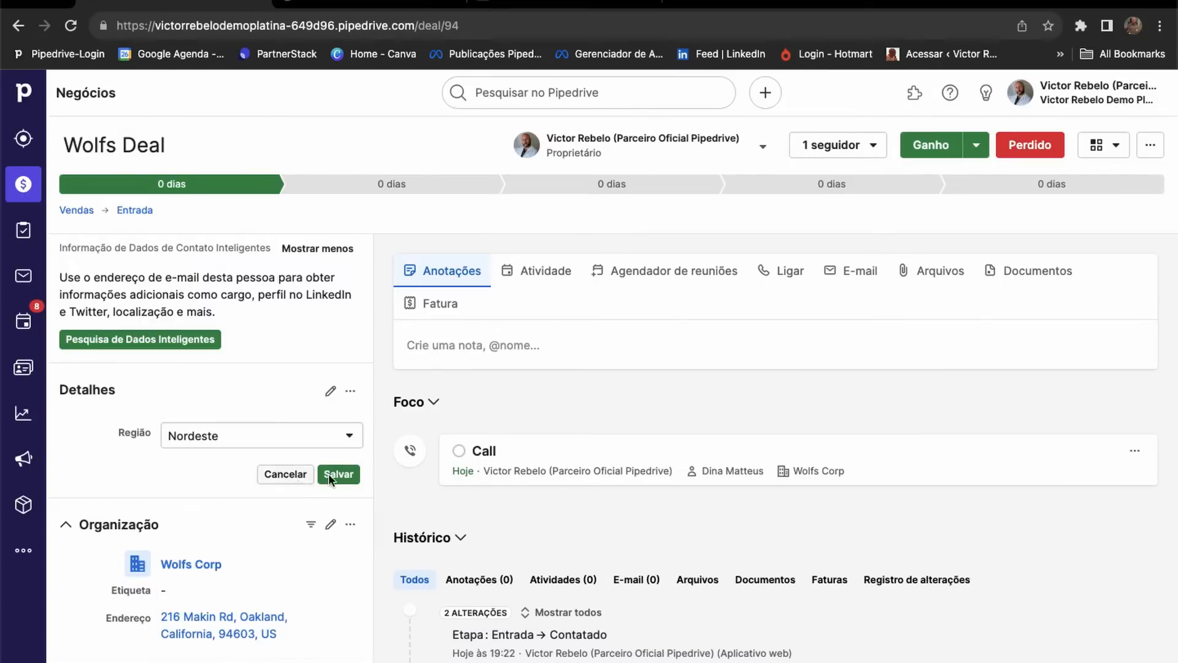
pyautogui.click(286, 484)
pyautogui.click(349, 393)
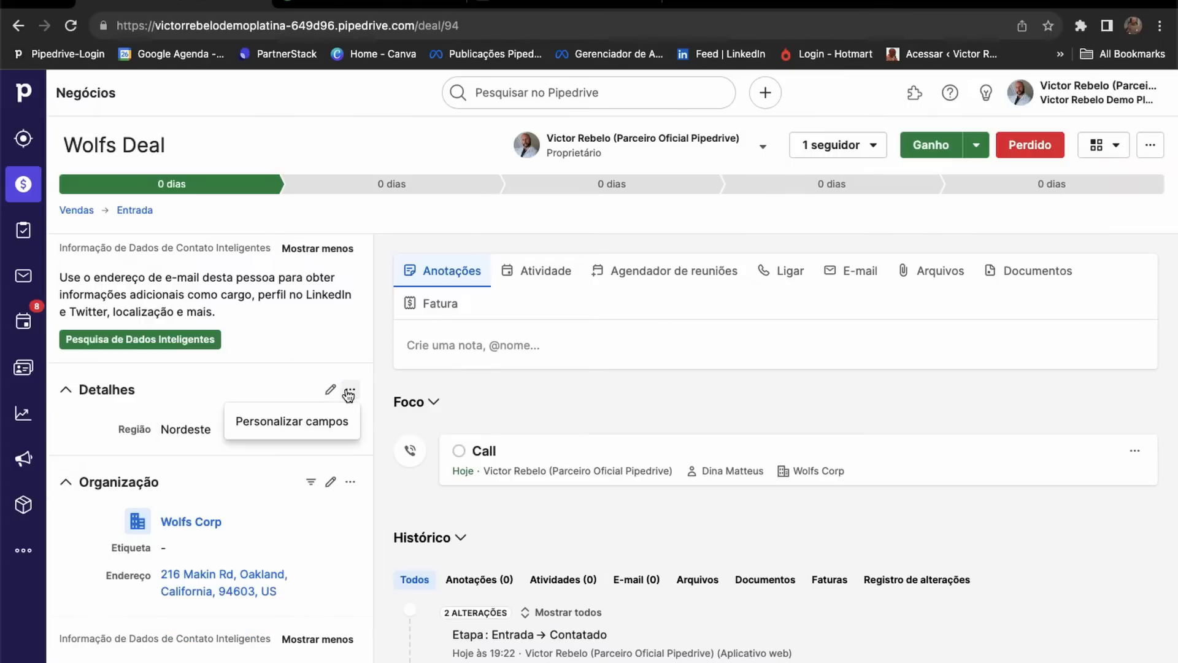
pyautogui.click(277, 421)
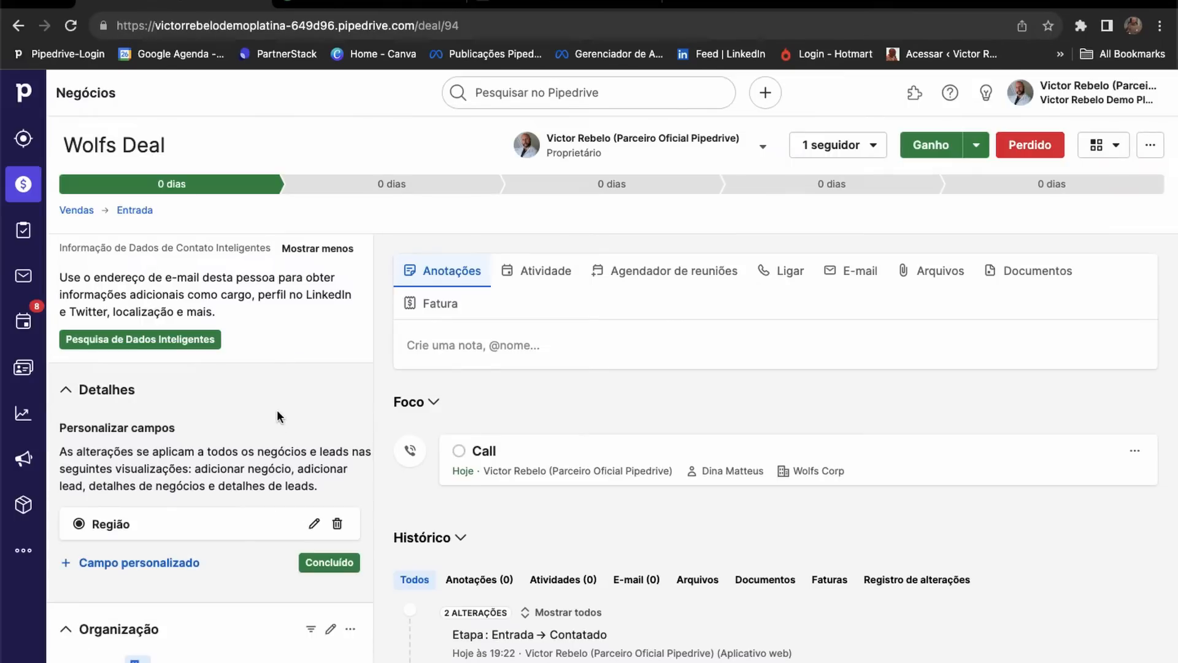
pyautogui.scroll(-3, 239, 443)
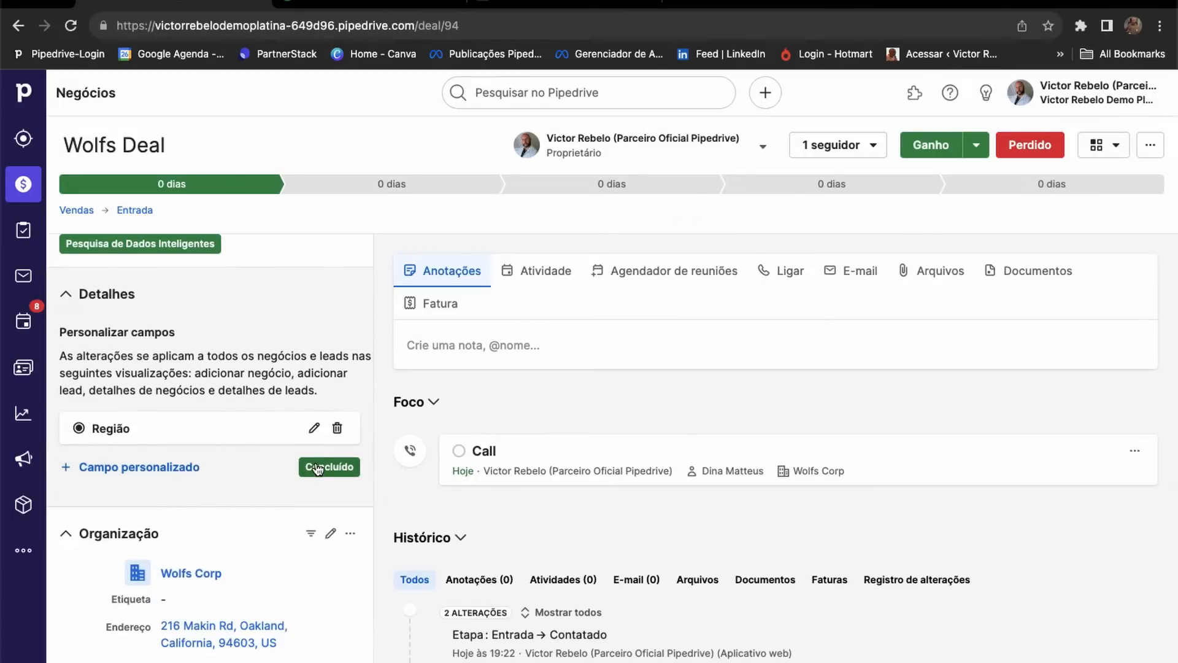
pyautogui.click(178, 466)
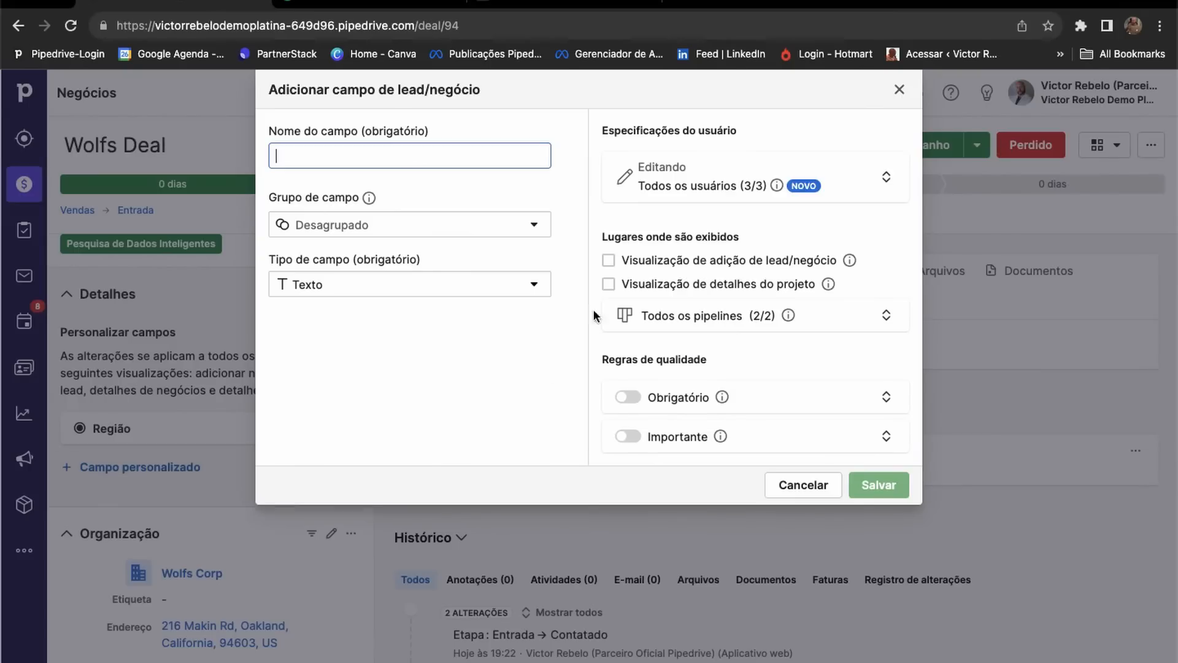
pyautogui.click(806, 485)
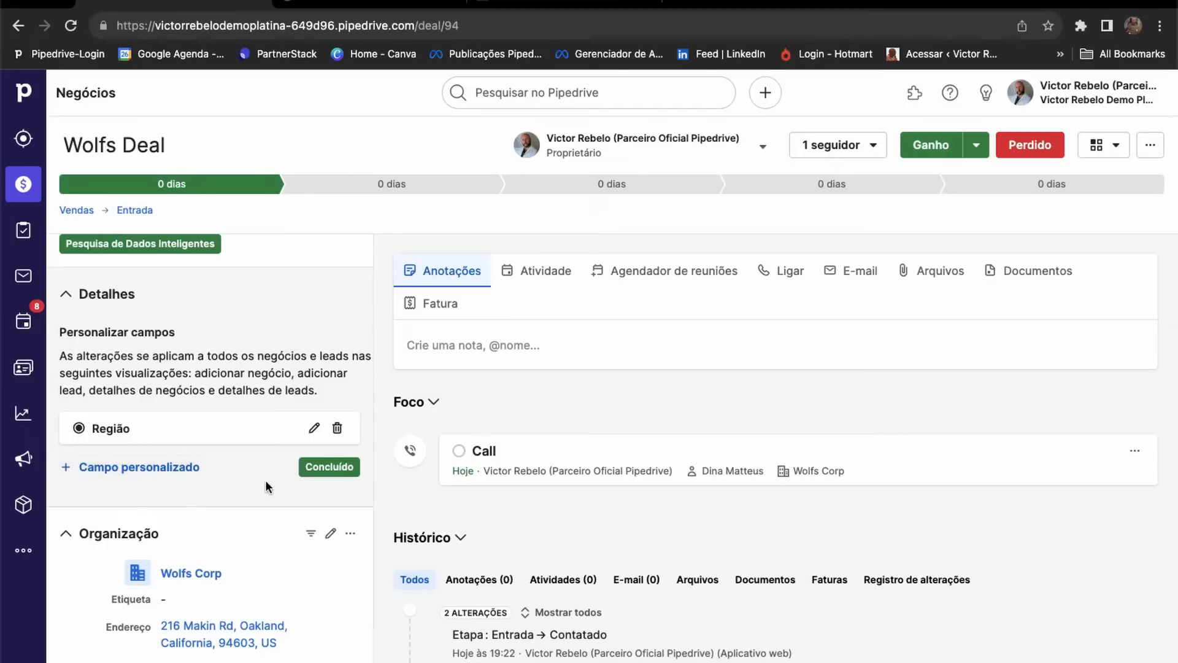
pyautogui.click(332, 468)
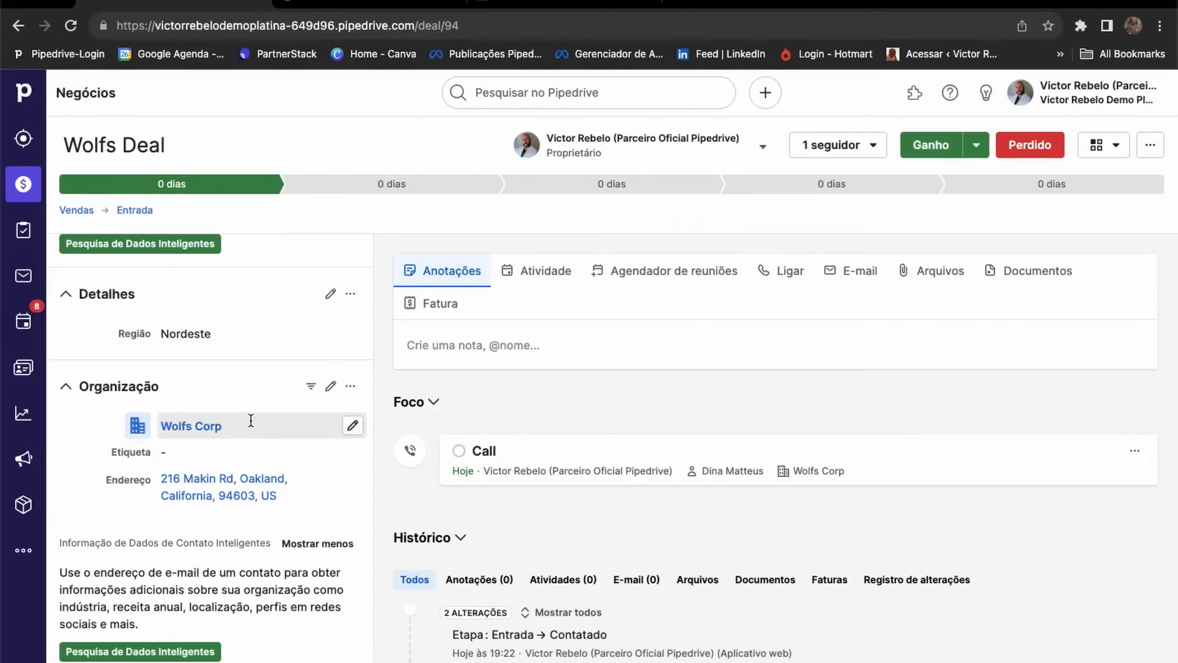
pyautogui.scroll(-2, 264, 491)
pyautogui.scroll(3, 265, 568)
pyautogui.scroll(5, 264, 568)
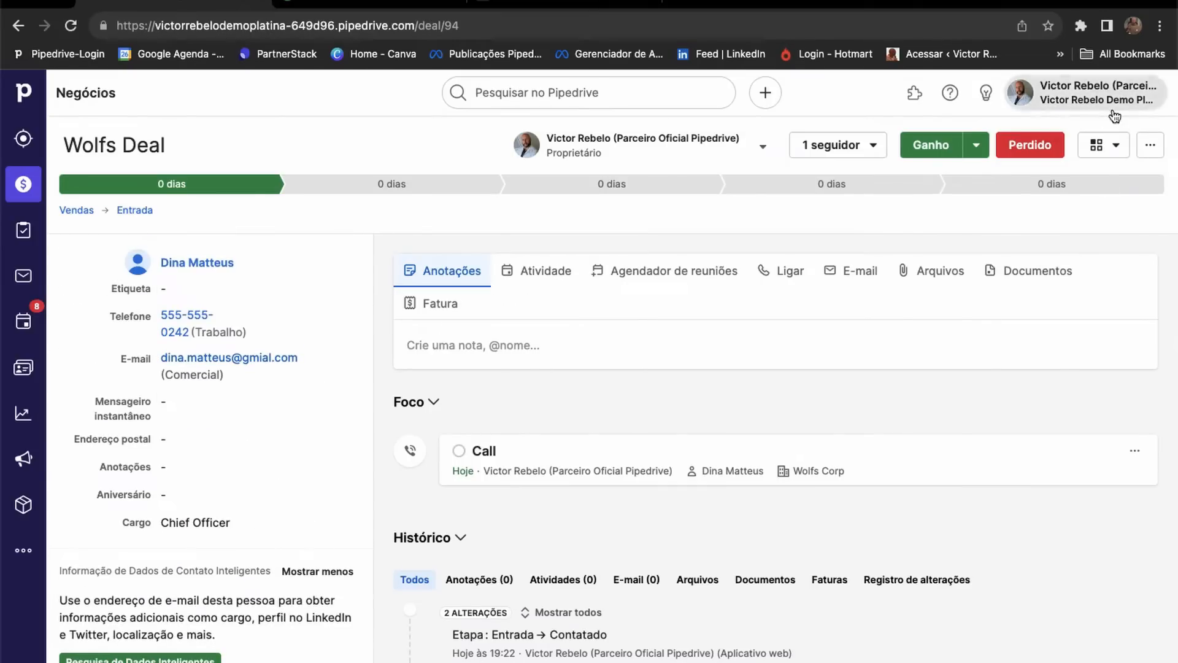
# In company settings' Campos de dados, start a new Pessoa custom field and list its groups.
pyautogui.click(1083, 92)
pyautogui.click(1033, 252)
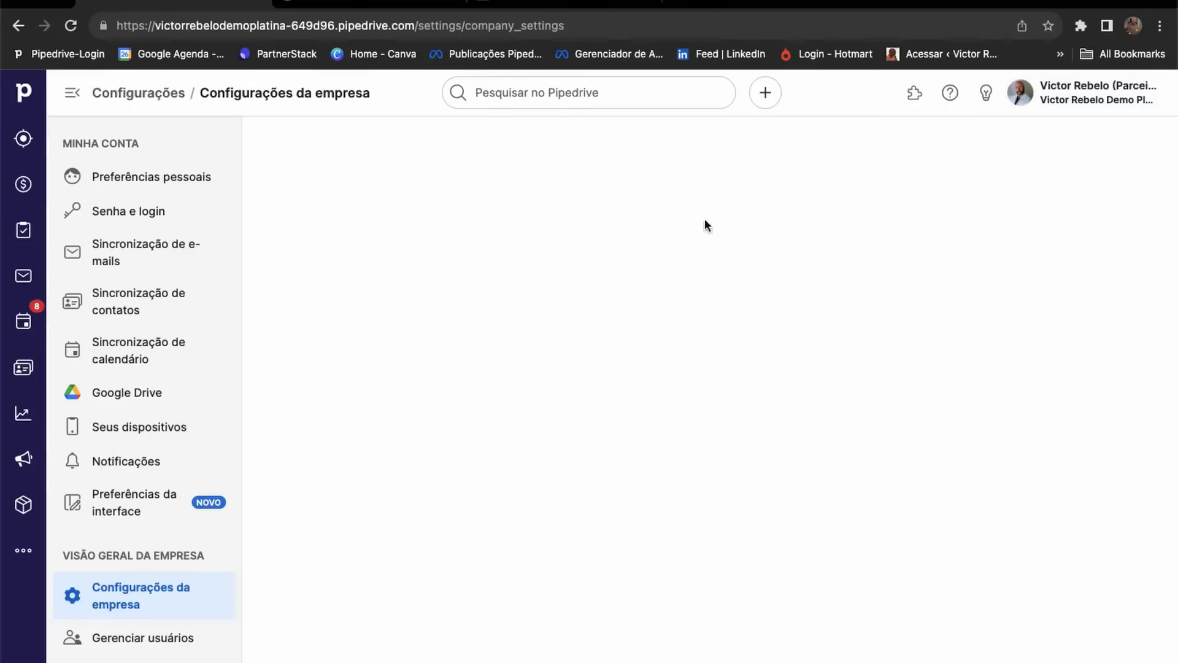
pyautogui.scroll(-1, 140, 529)
pyautogui.scroll(-3, 140, 529)
pyautogui.click(150, 564)
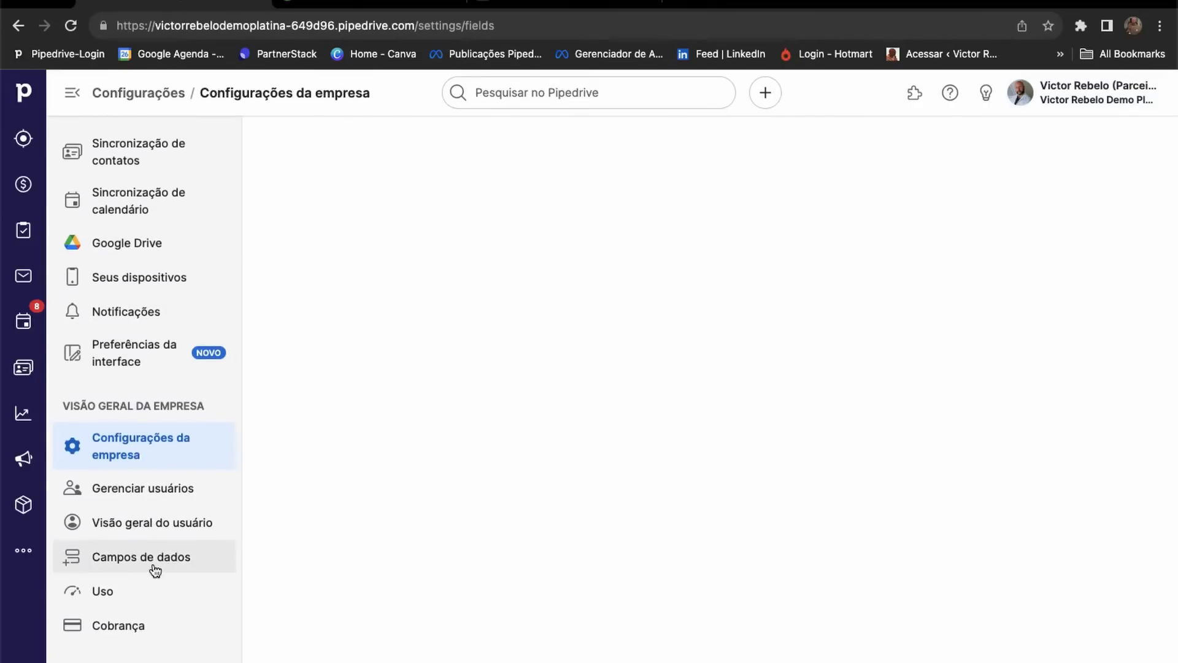
pyautogui.click(418, 295)
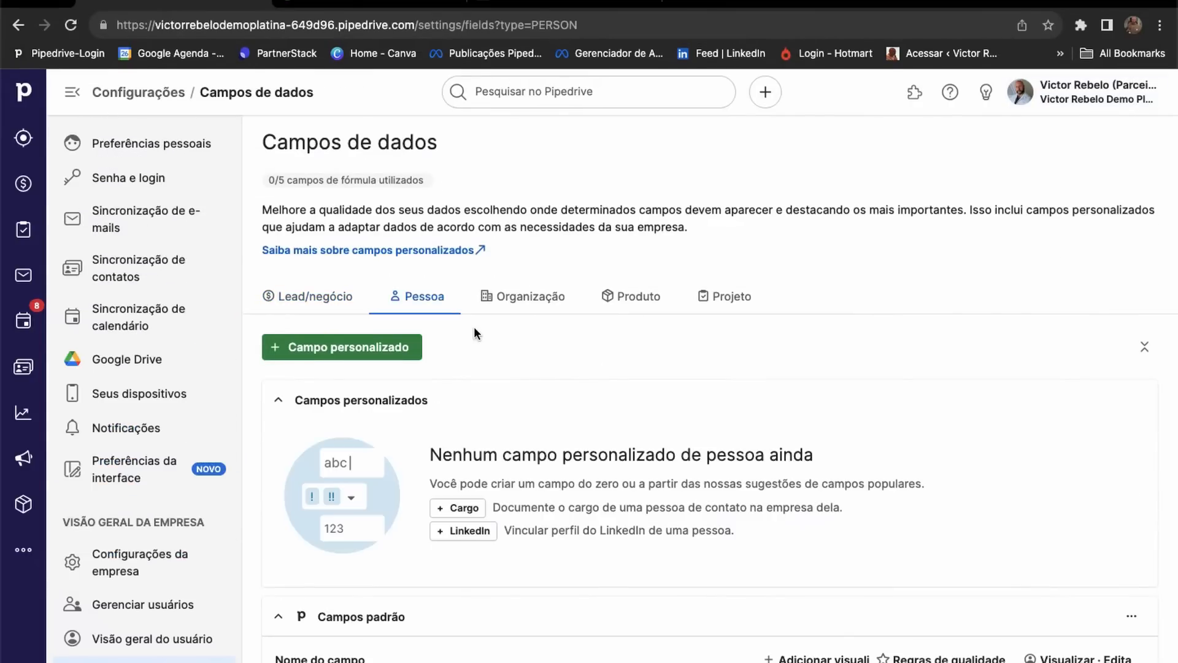
pyautogui.click(373, 347)
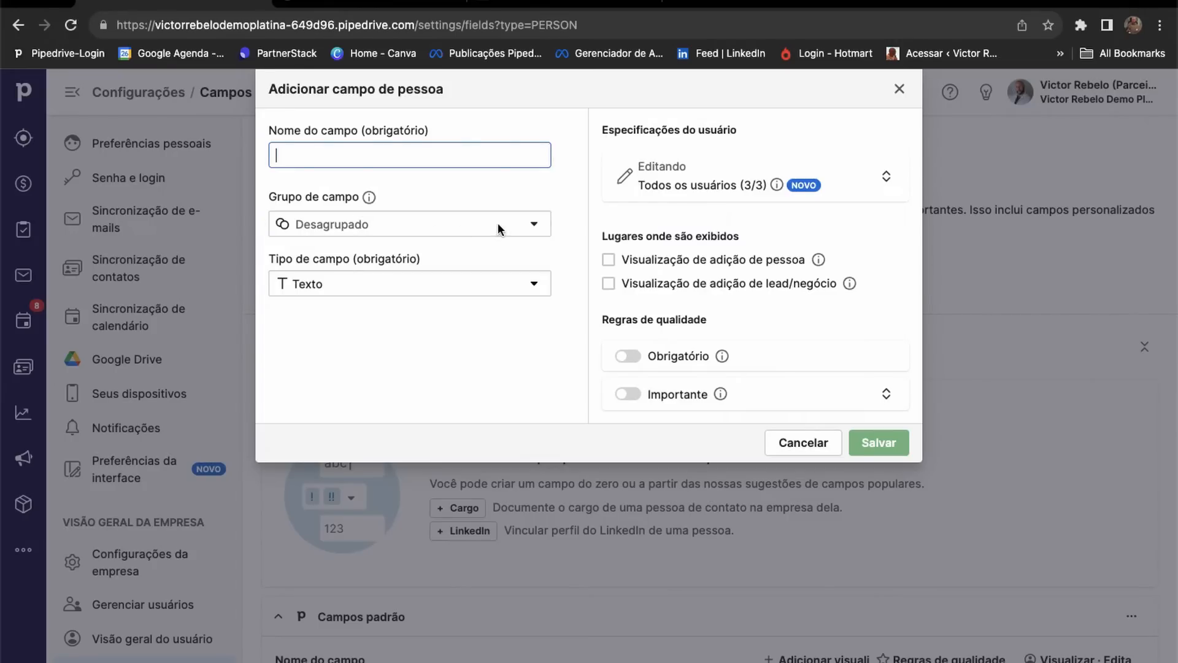
pyautogui.click(543, 227)
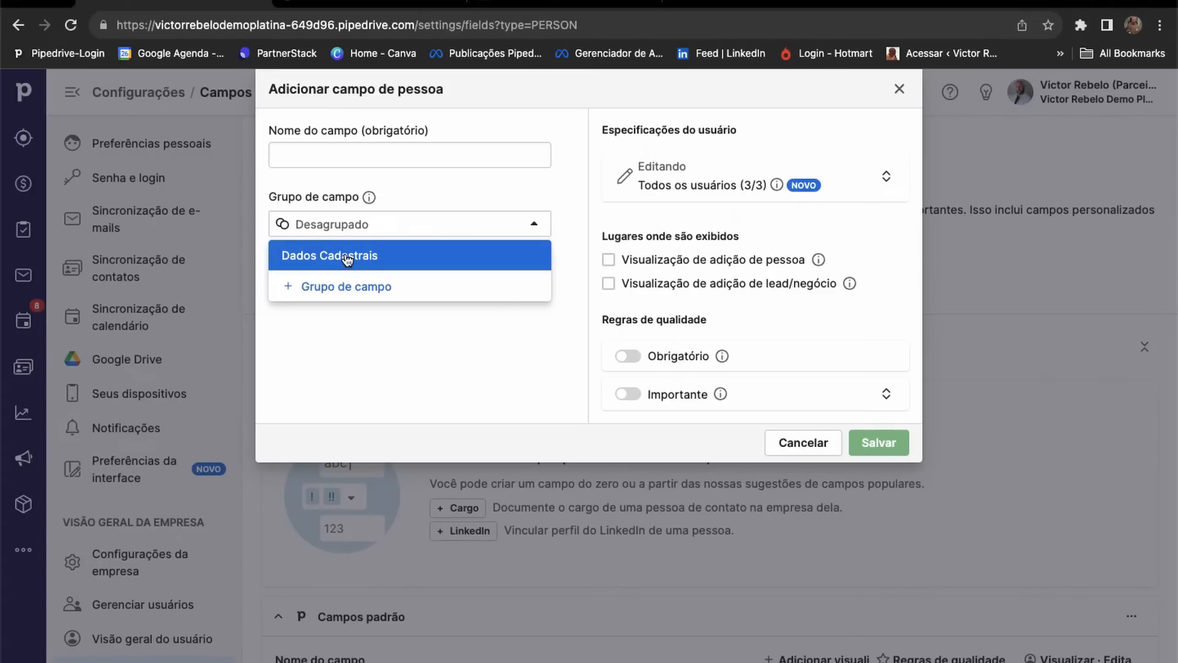
# Create a new field group named 'Rede social'.
pyautogui.click(361, 296)
pyautogui.write('Rede sc')
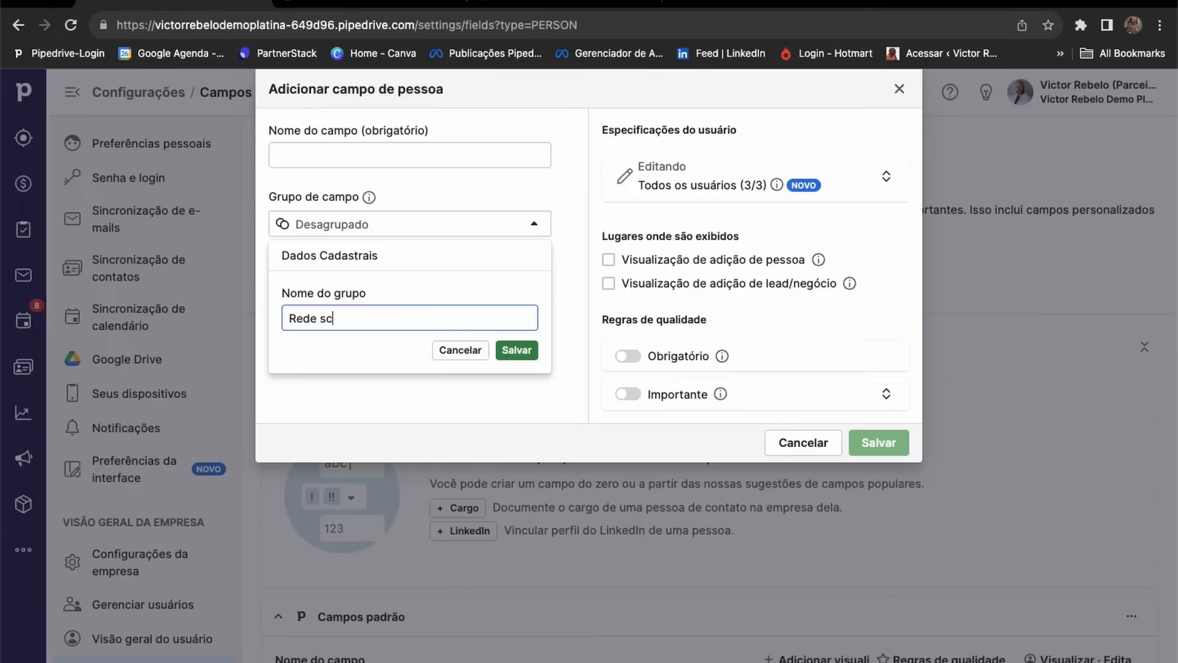
pyautogui.press('BackSpace')
pyautogui.write('ocial')
pyautogui.click(517, 351)
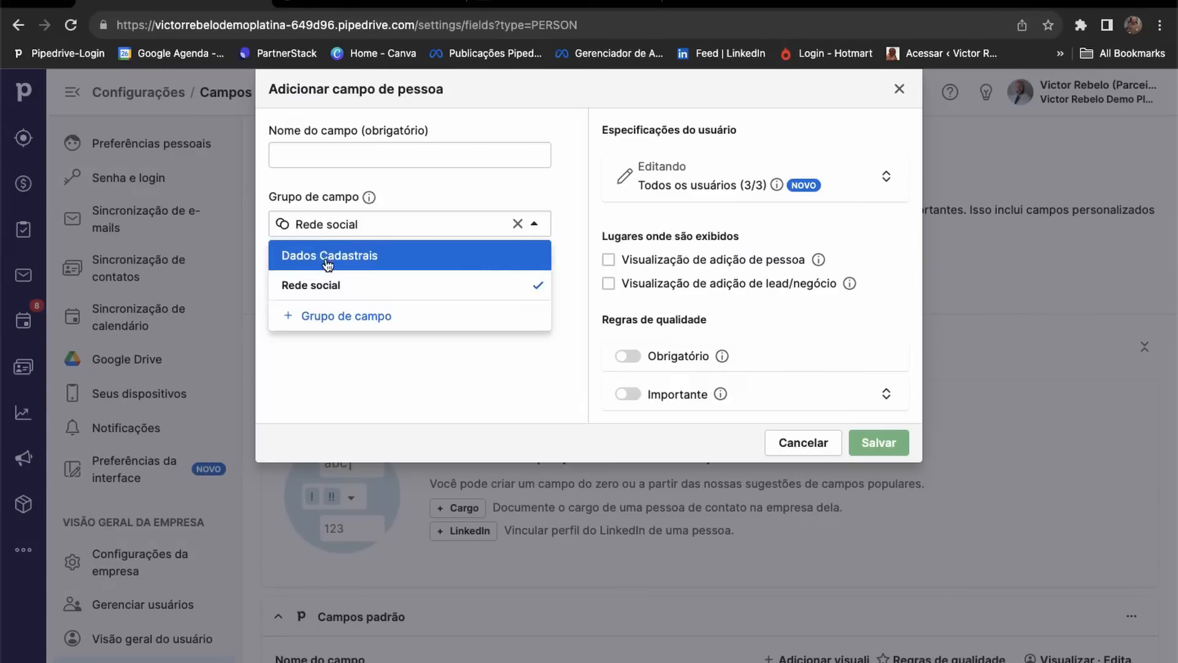
pyautogui.click(410, 392)
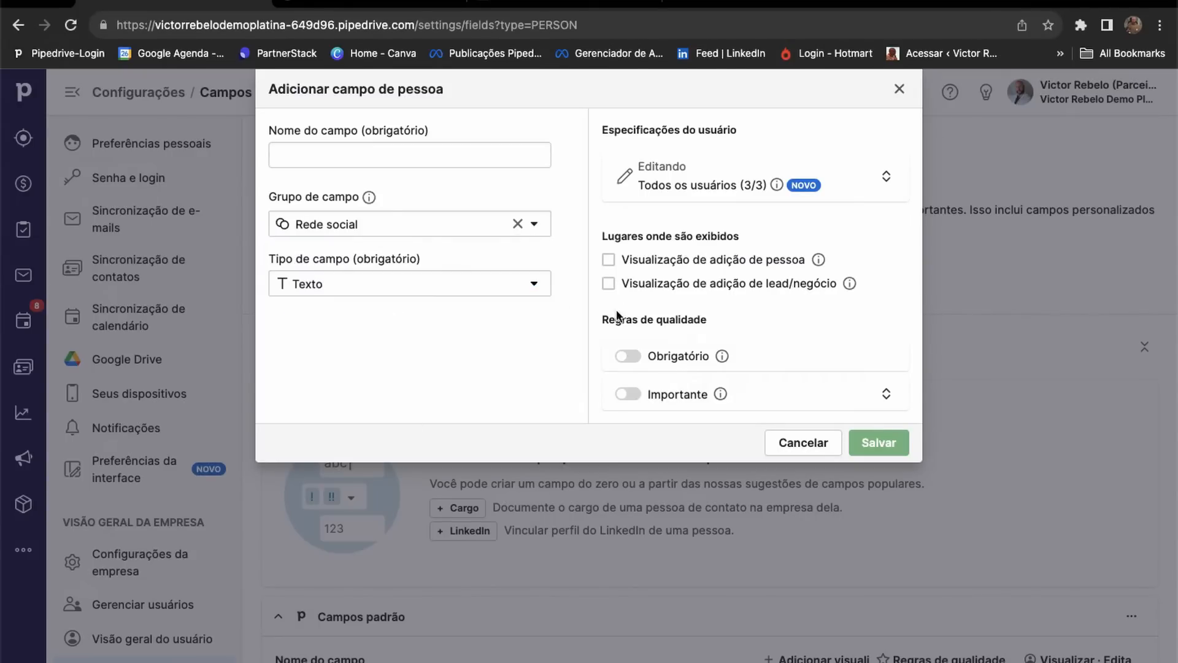
# Save an RG text field in Dados Cadastrais, shown in the add-person view.
pyautogui.click(344, 155)
pyautogui.click(349, 225)
pyautogui.click(333, 256)
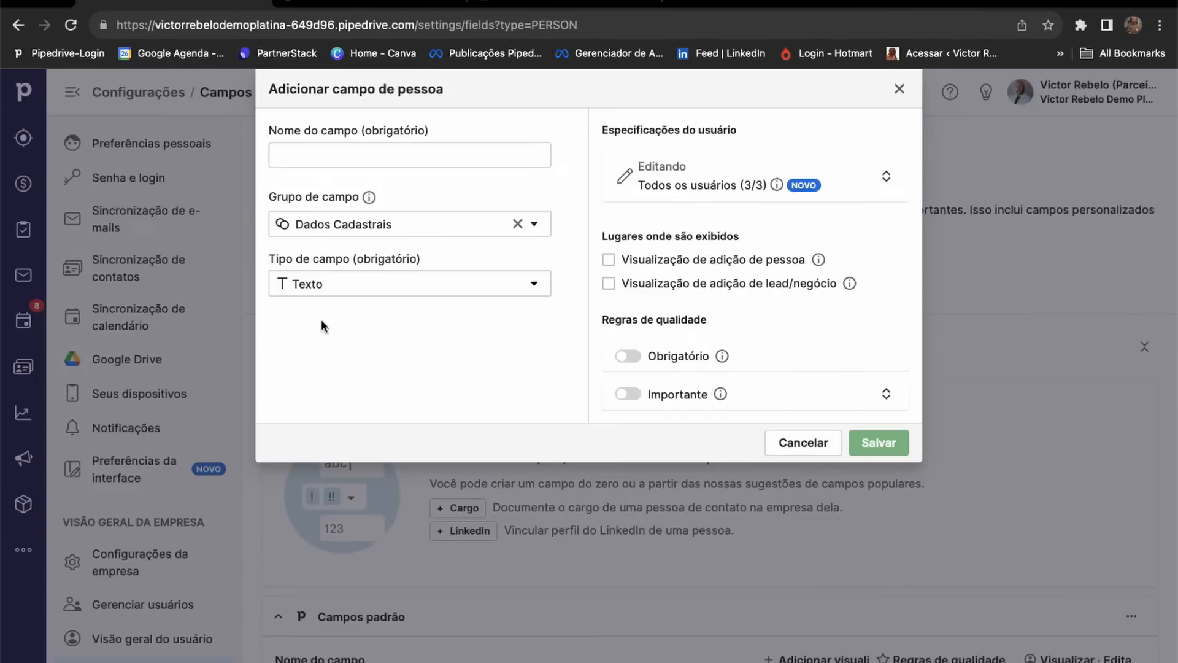
pyautogui.click(333, 285)
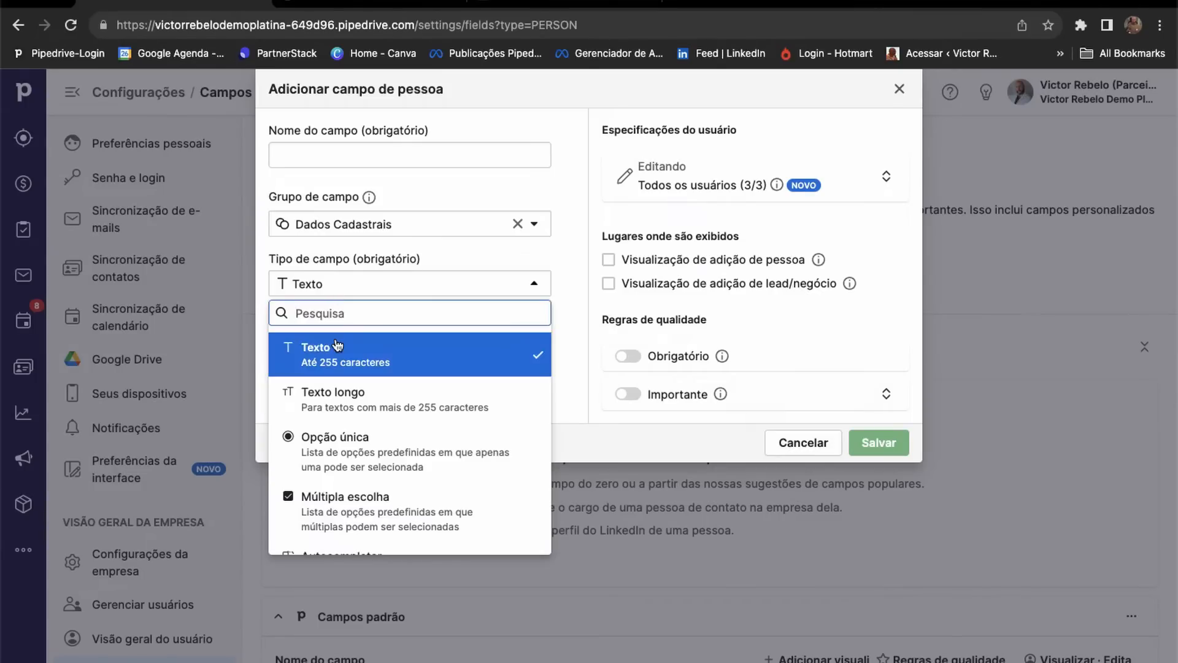
pyautogui.click(297, 150)
pyautogui.write('RG')
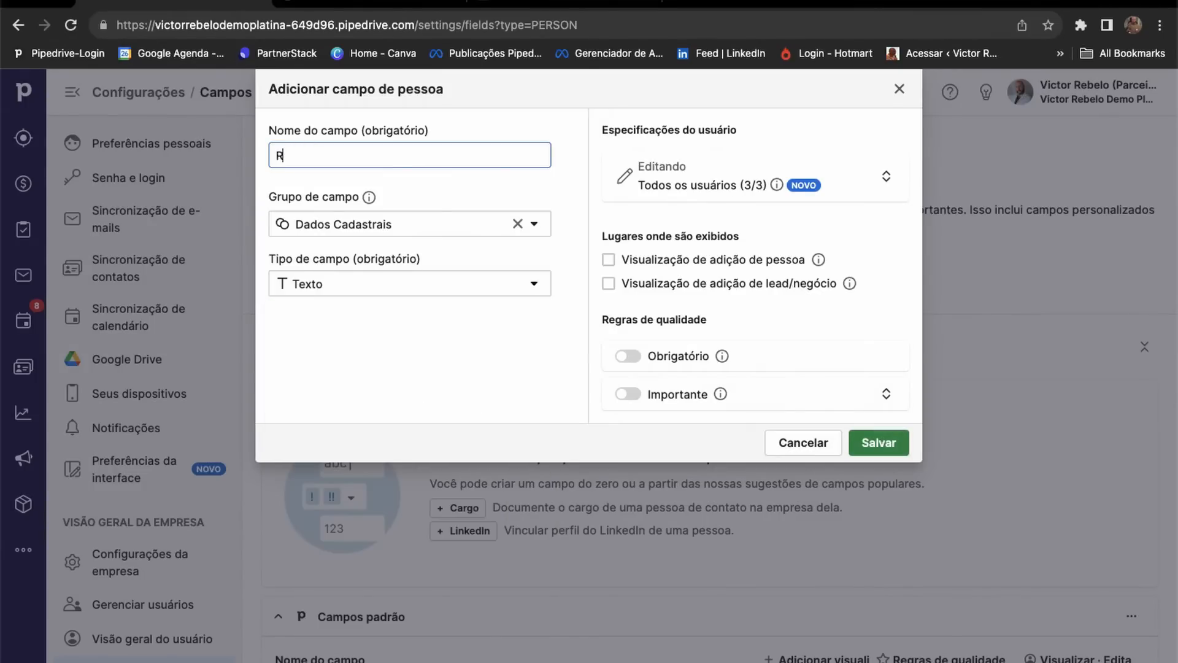
pyautogui.click(372, 284)
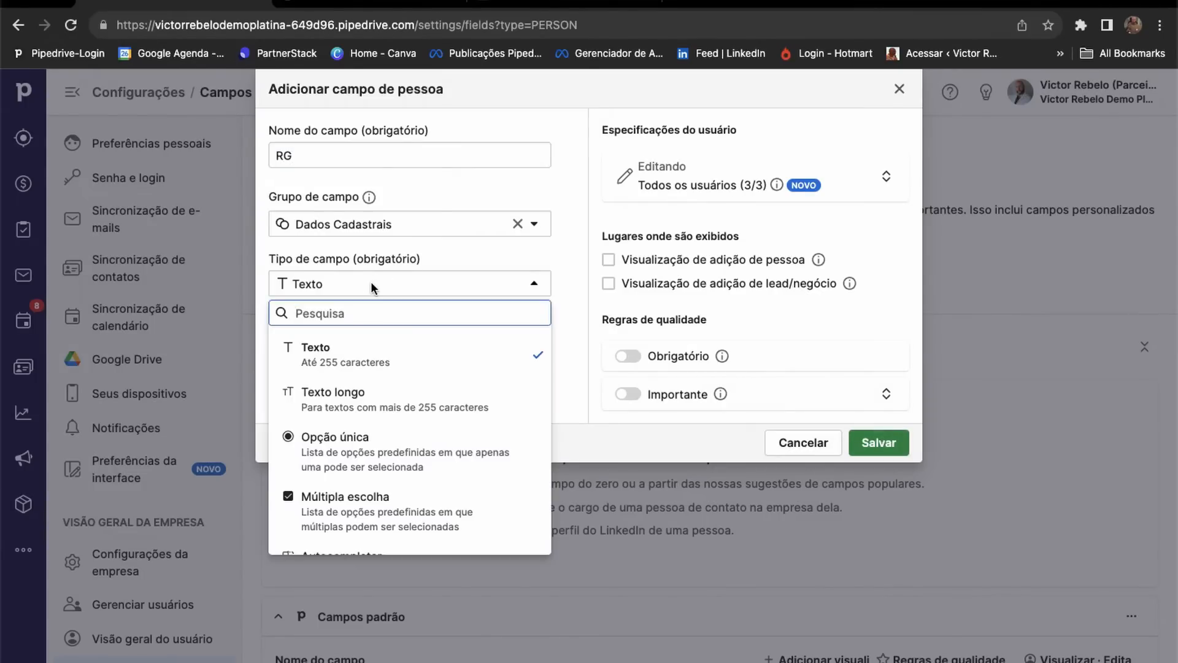
pyautogui.click(332, 356)
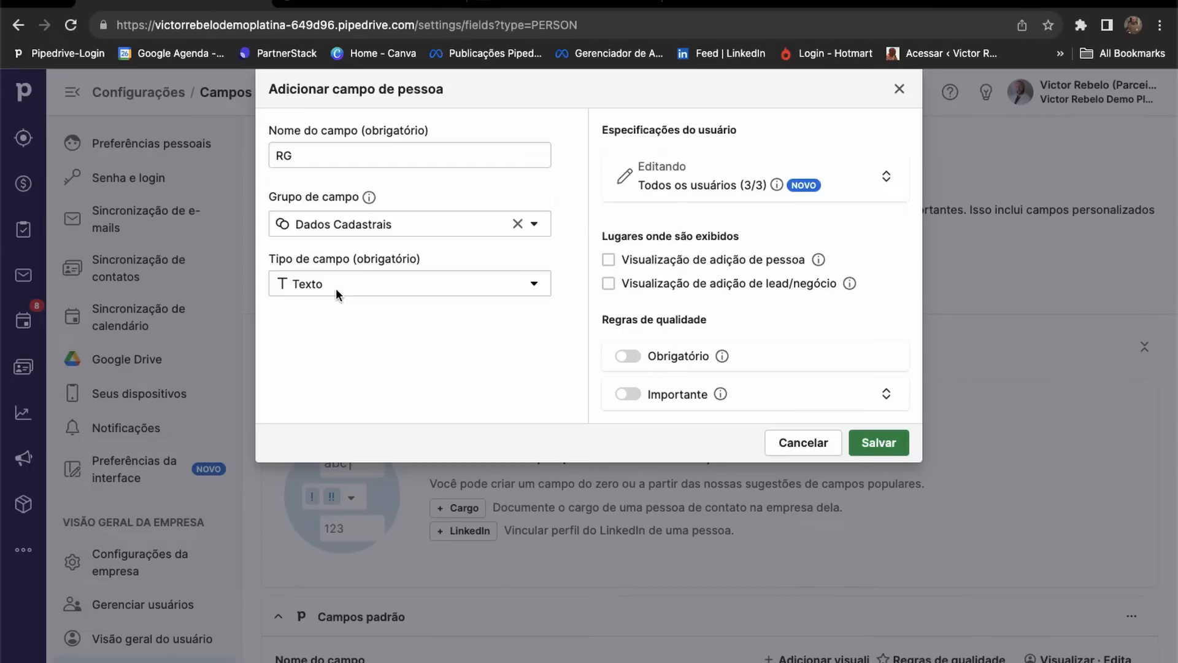
pyautogui.click(886, 176)
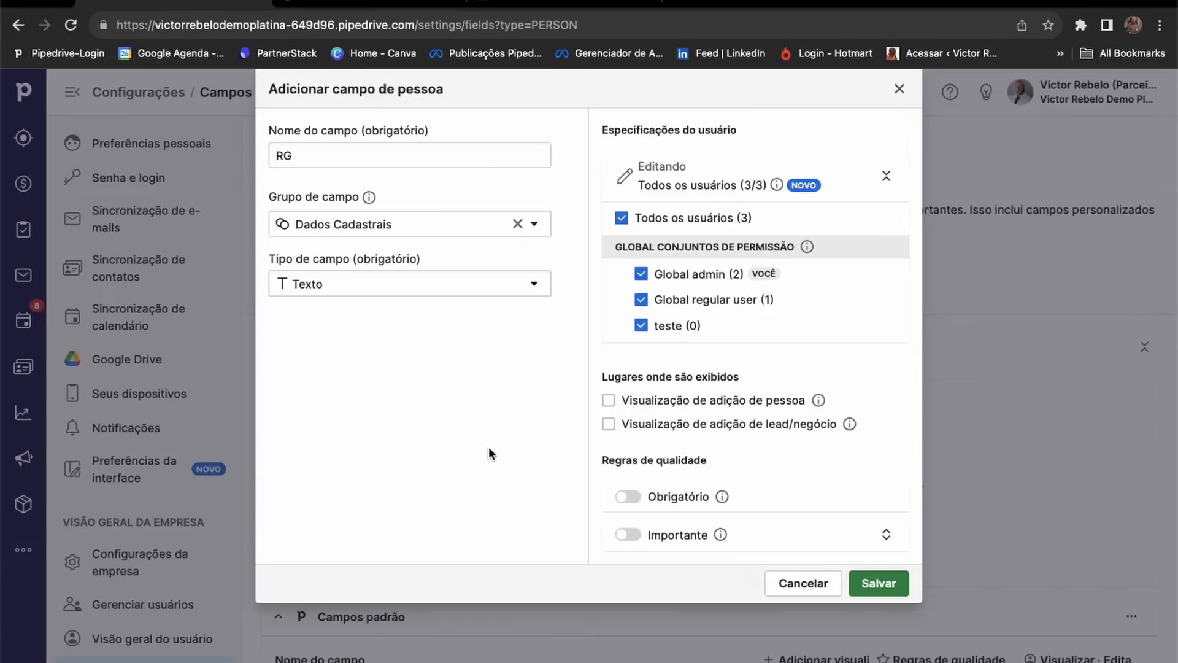
pyautogui.click(619, 400)
pyautogui.click(890, 586)
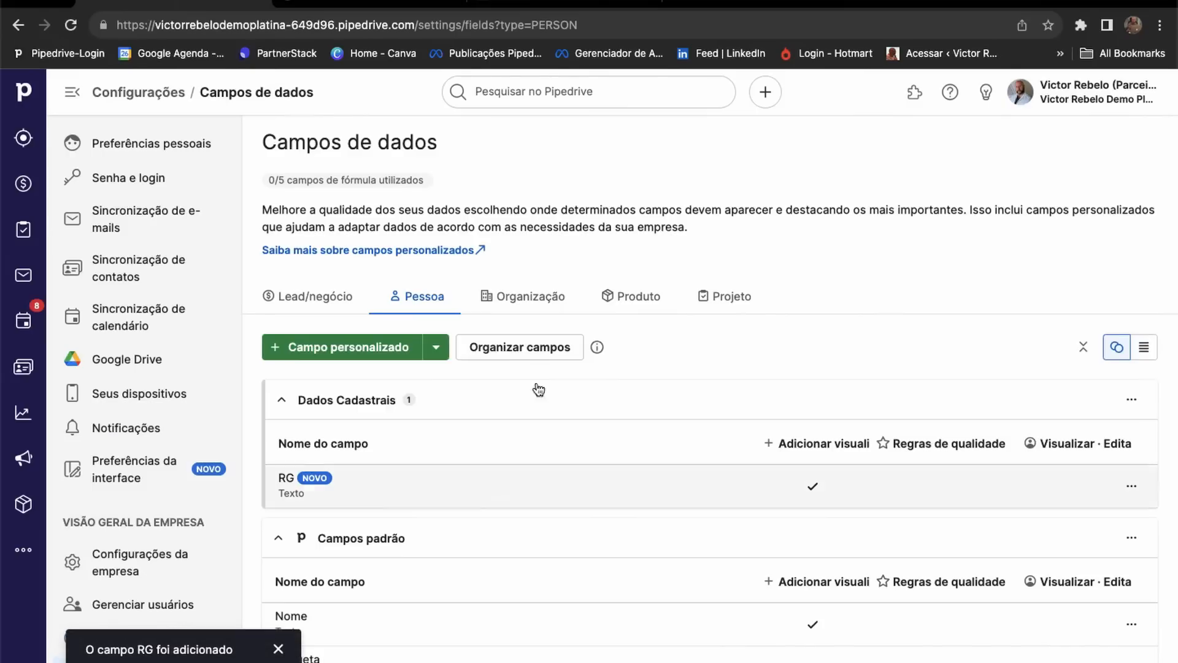
# Save a CPF person field in Dados Cadastrais, visible when adding a person.
pyautogui.click(381, 349)
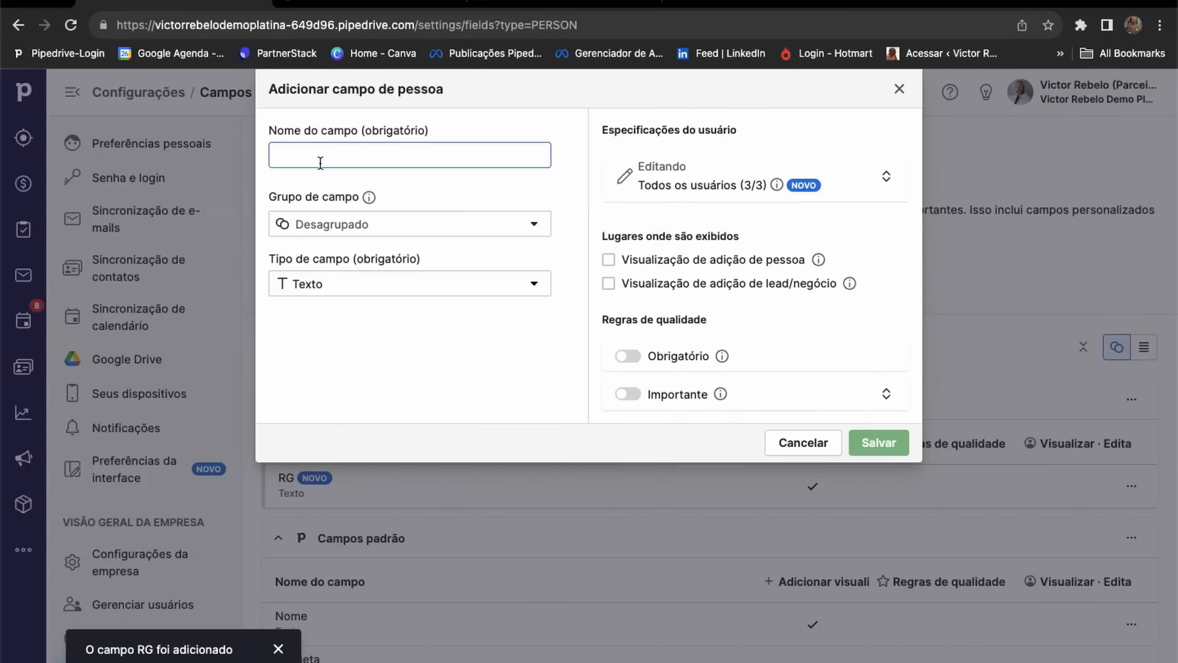
pyautogui.write('CPF')
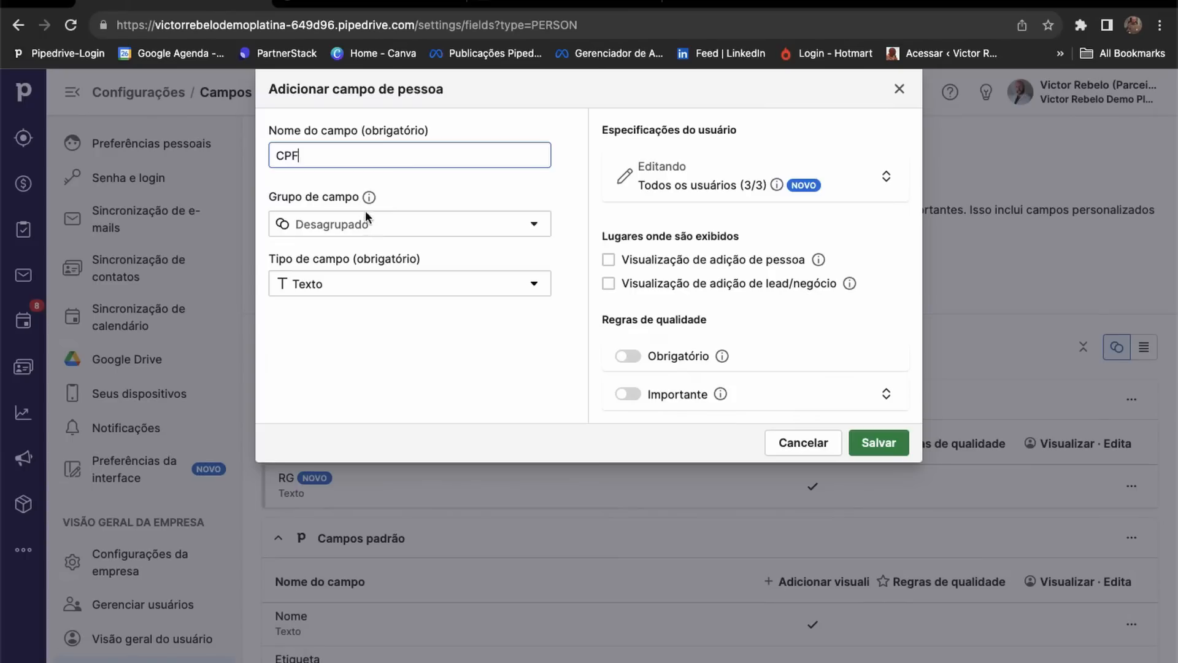
pyautogui.click(506, 227)
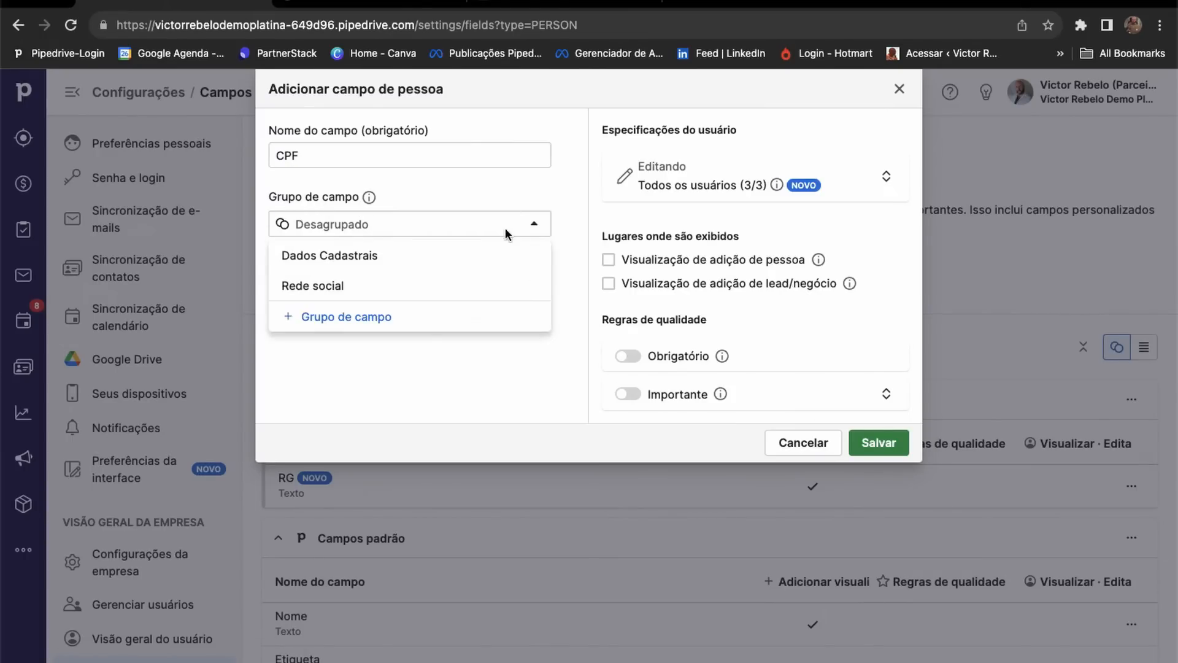
pyautogui.click(335, 261)
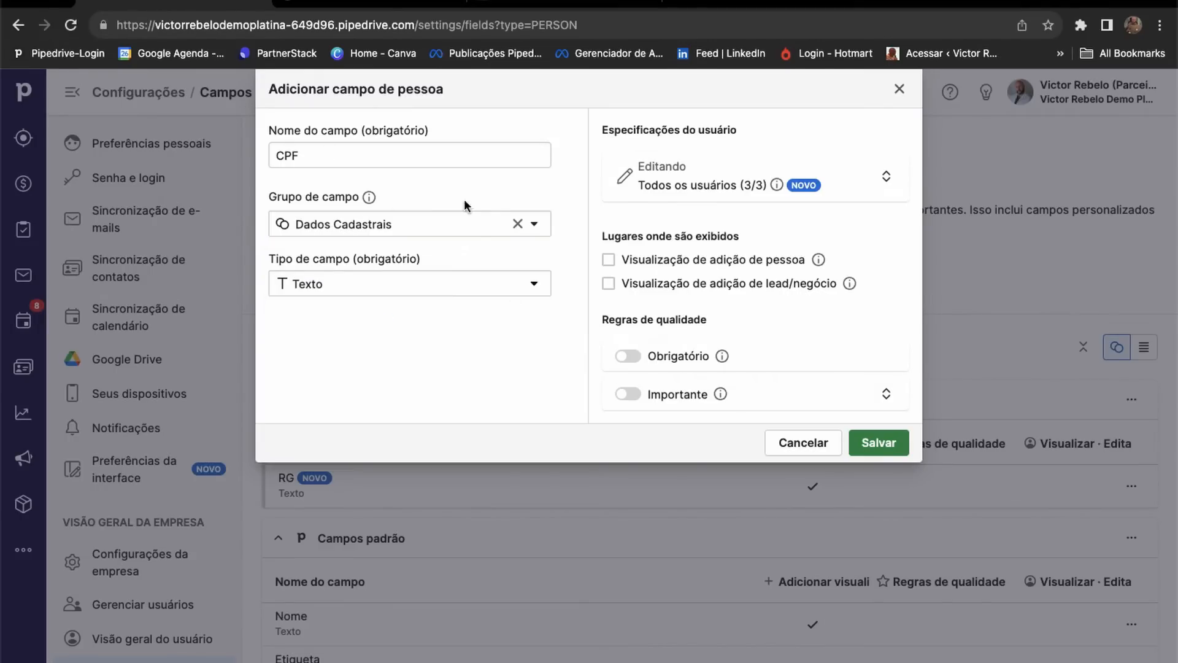
pyautogui.click(890, 178)
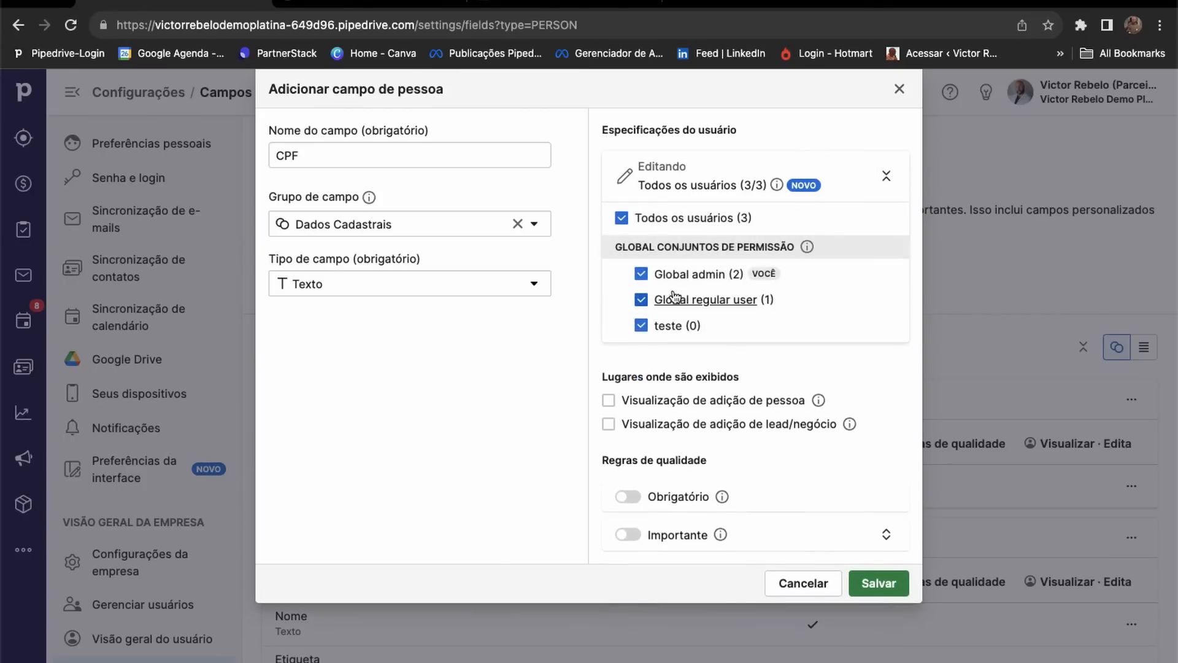
pyautogui.click(609, 400)
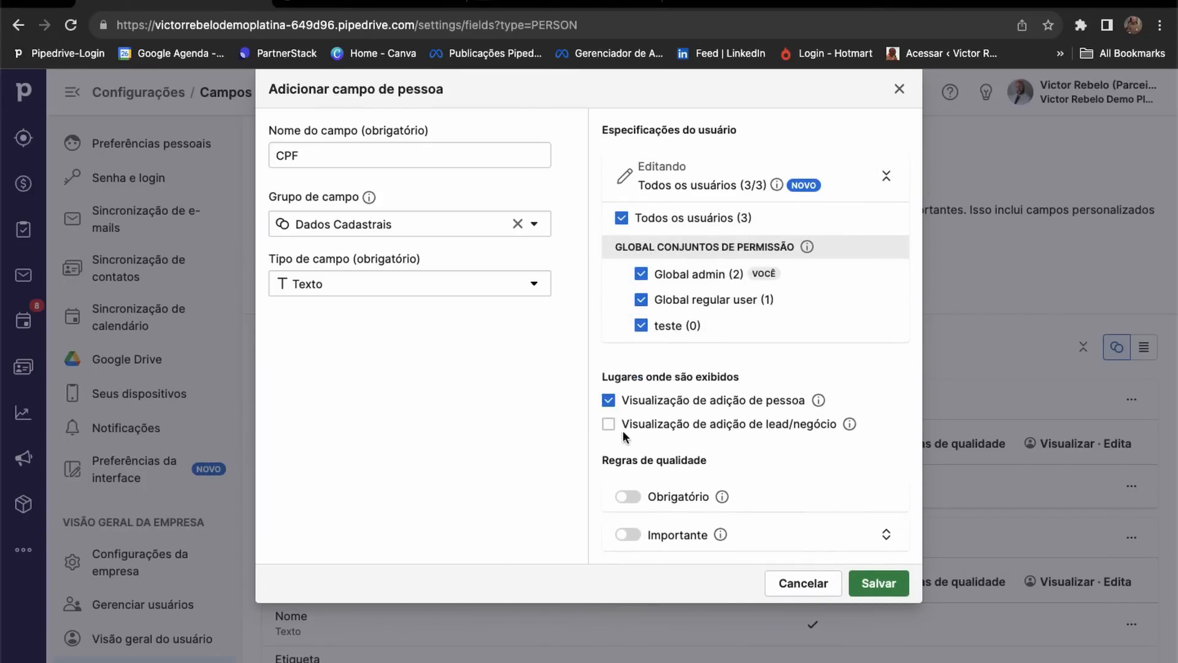
pyautogui.click(884, 583)
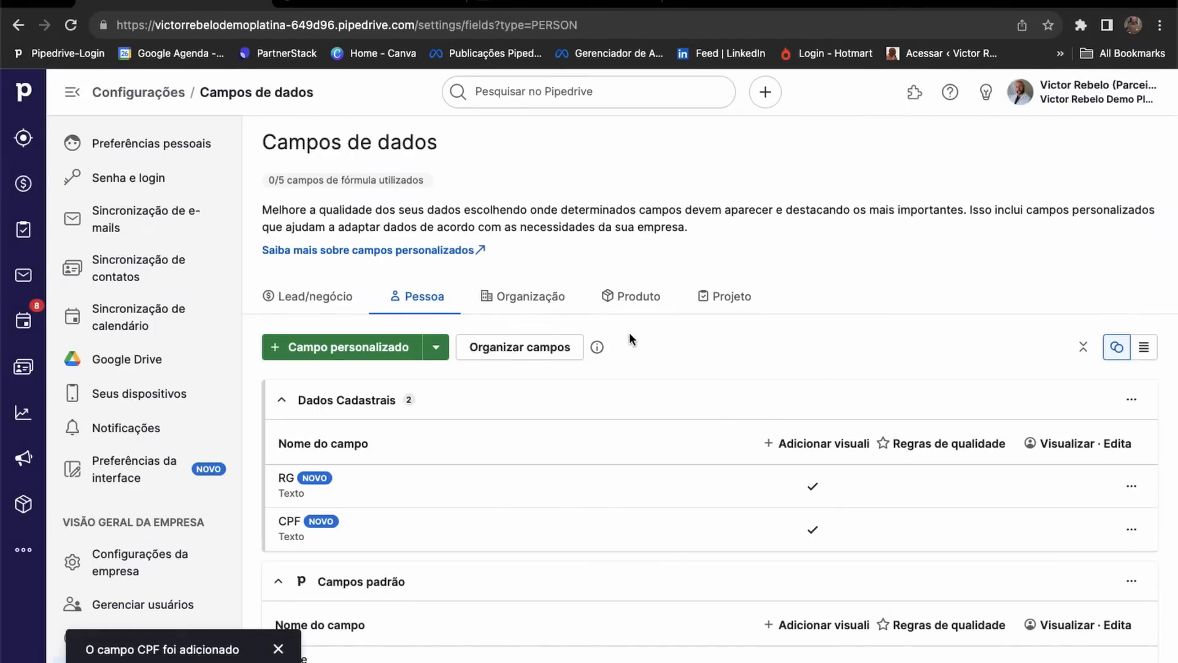
# Draft an Instagram field in the Rede social group, then cancel it.
pyautogui.click(390, 348)
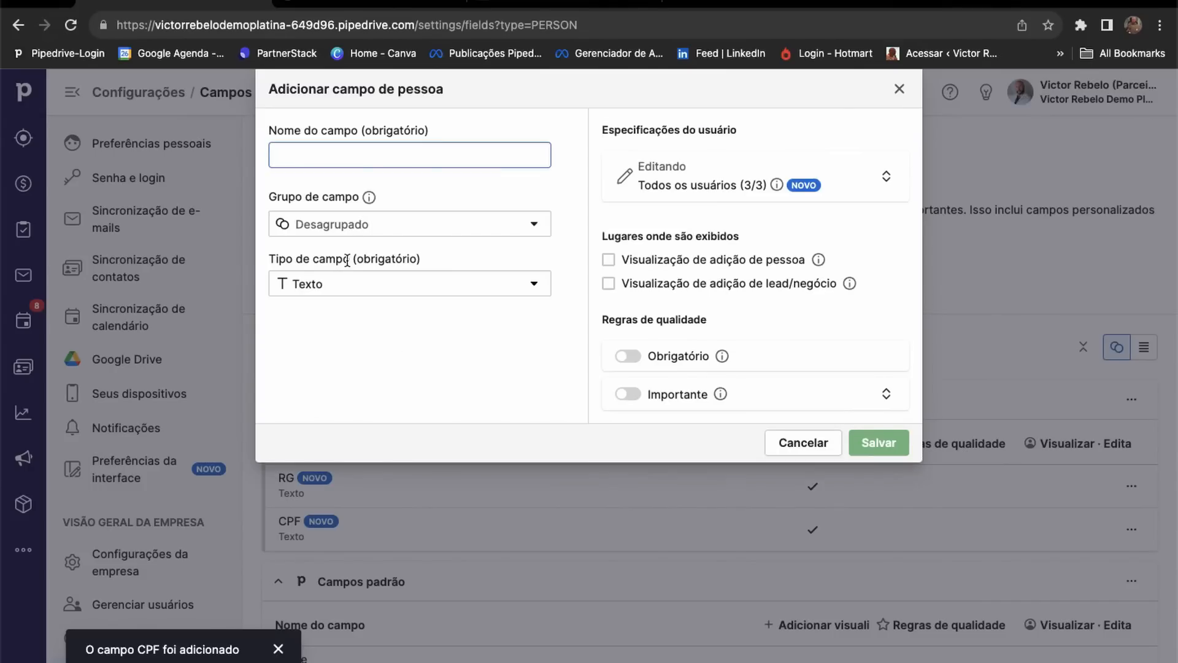
pyautogui.click(331, 221)
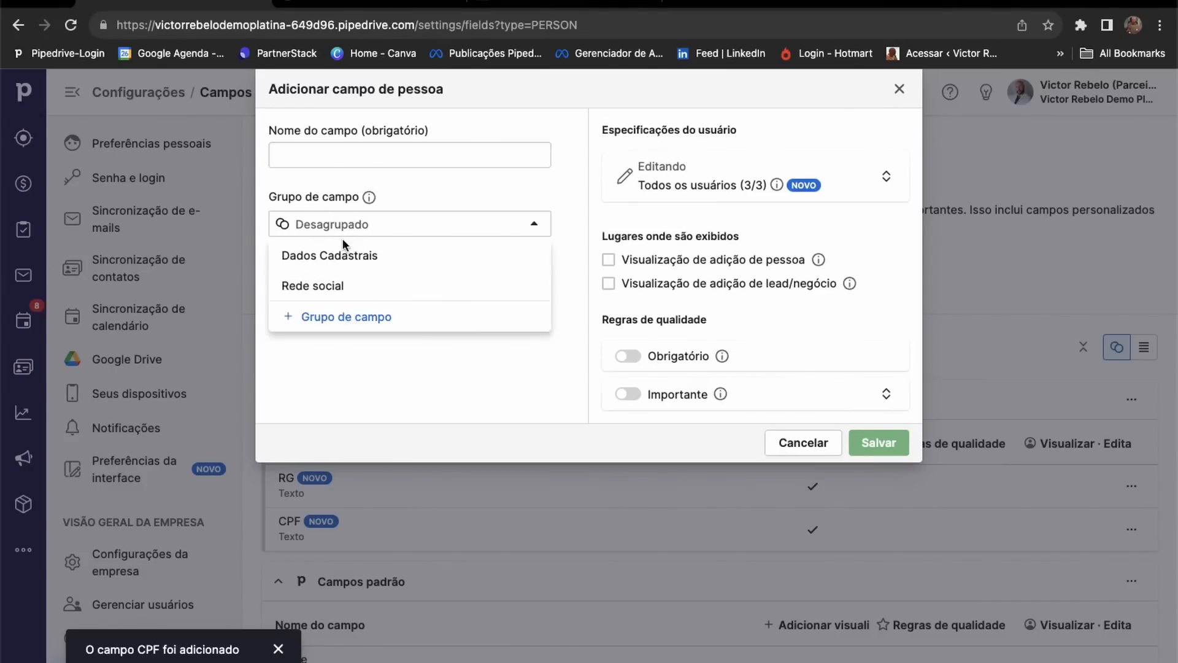
pyautogui.click(341, 289)
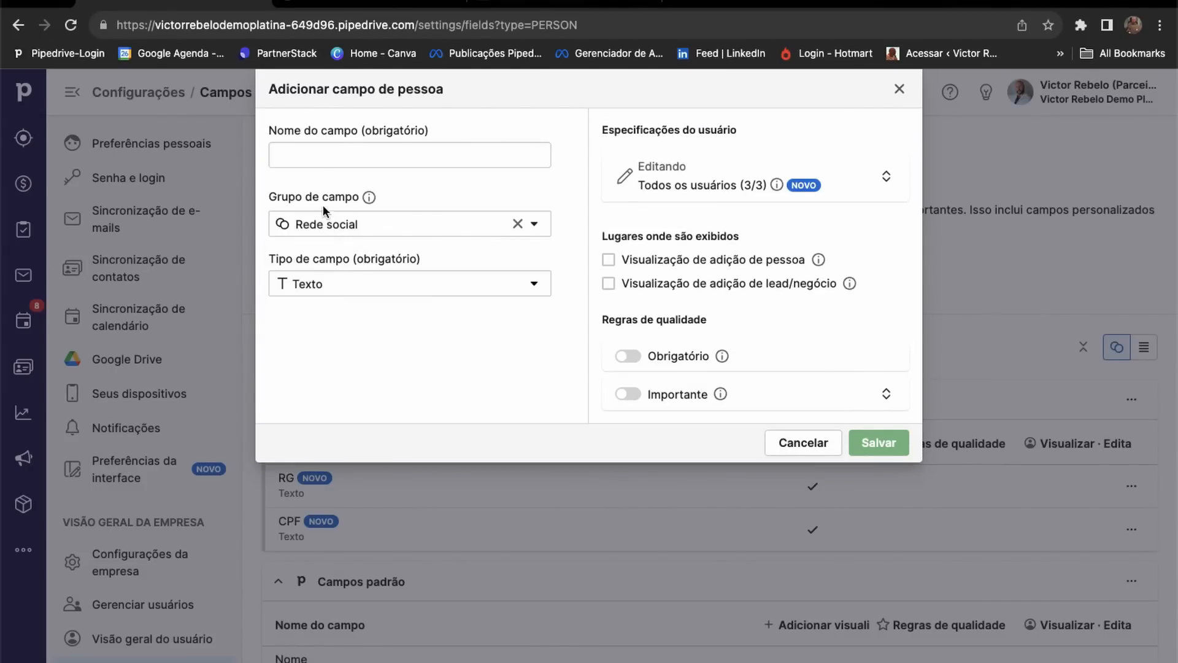
pyautogui.click(321, 155)
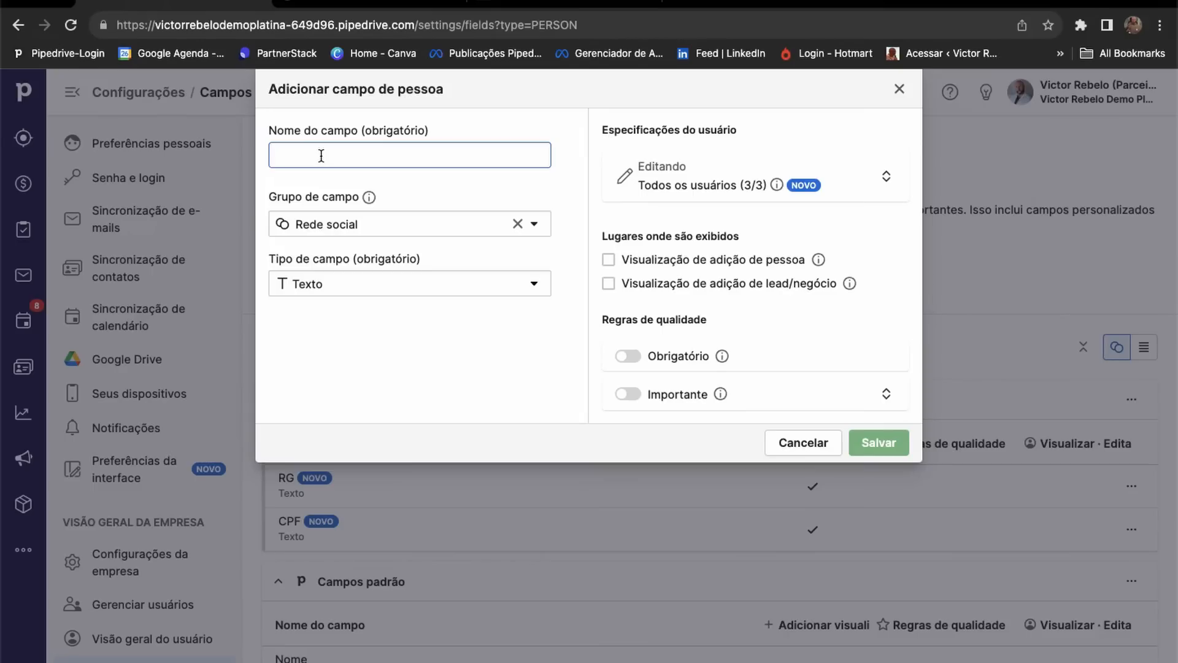
pyautogui.write('Instagram')
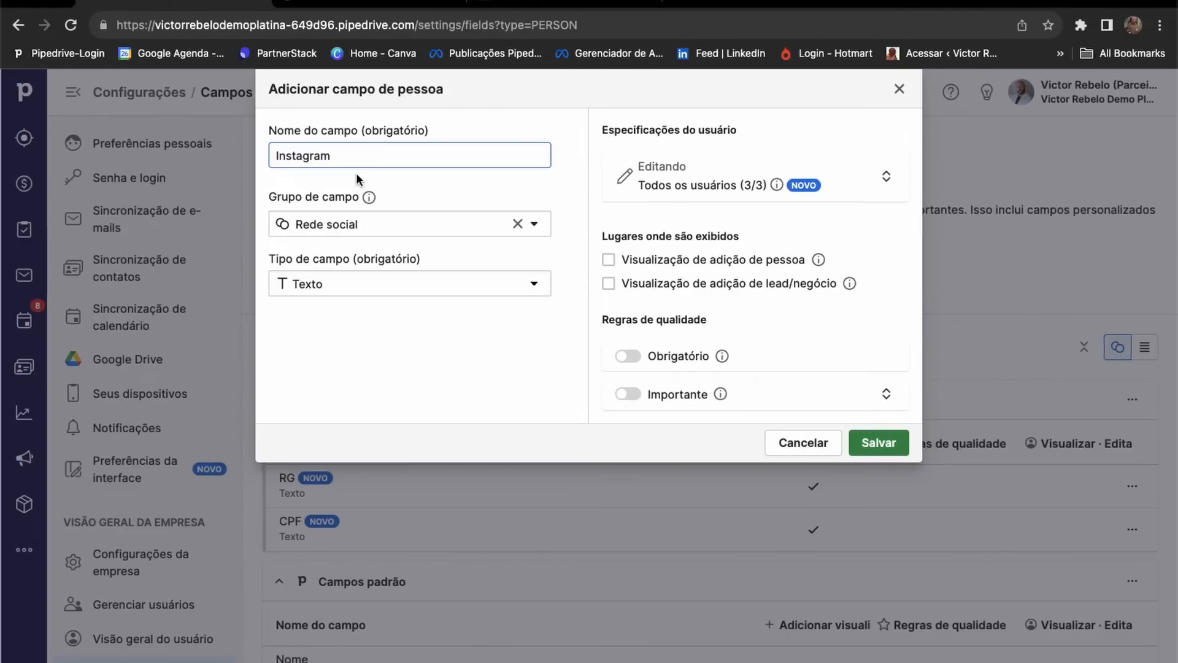
pyautogui.click(799, 443)
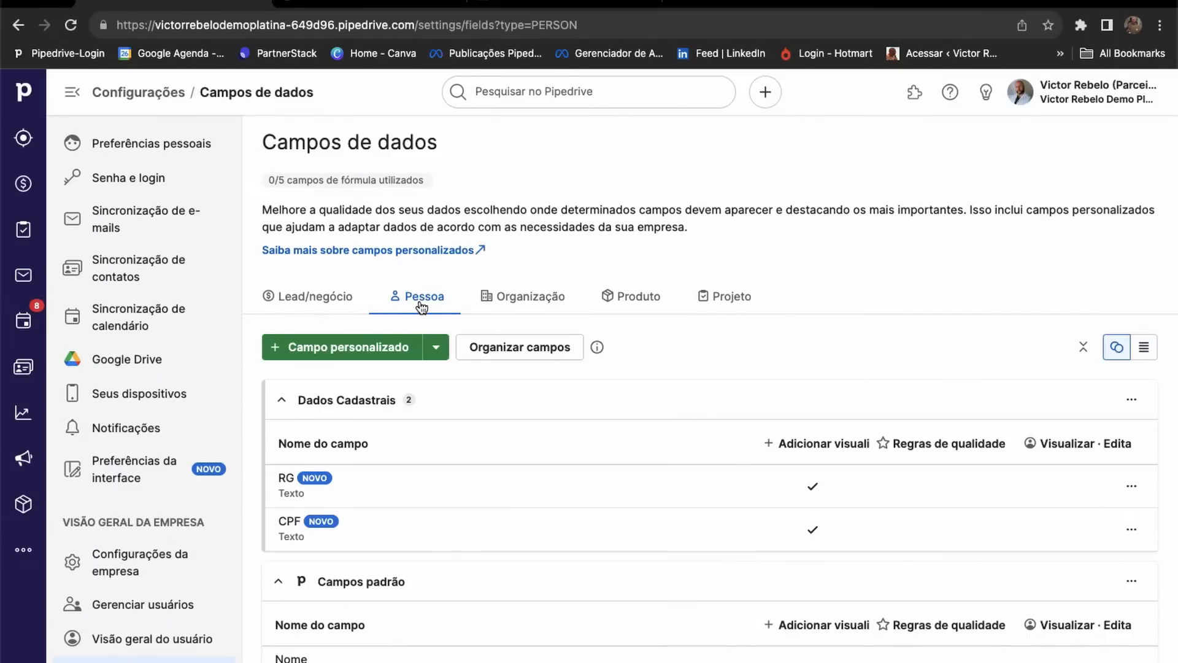
# Back on the person fields, save an Instagram text field under Rede social.
pyautogui.click(519, 300)
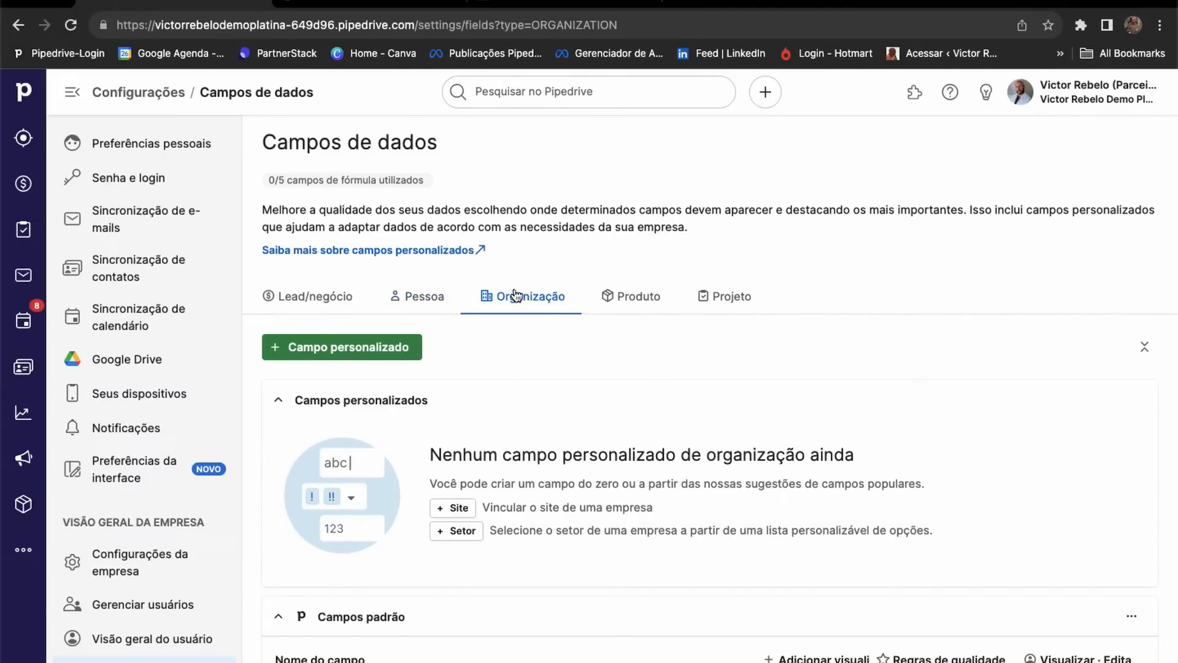
pyautogui.click(416, 299)
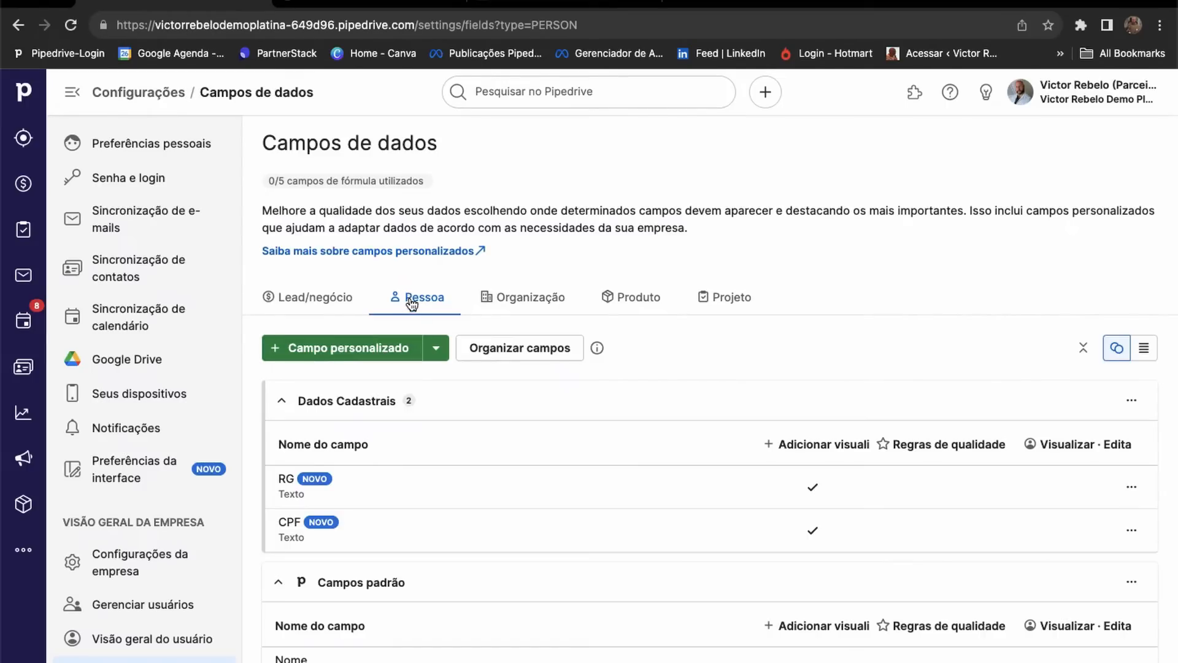
pyautogui.click(385, 350)
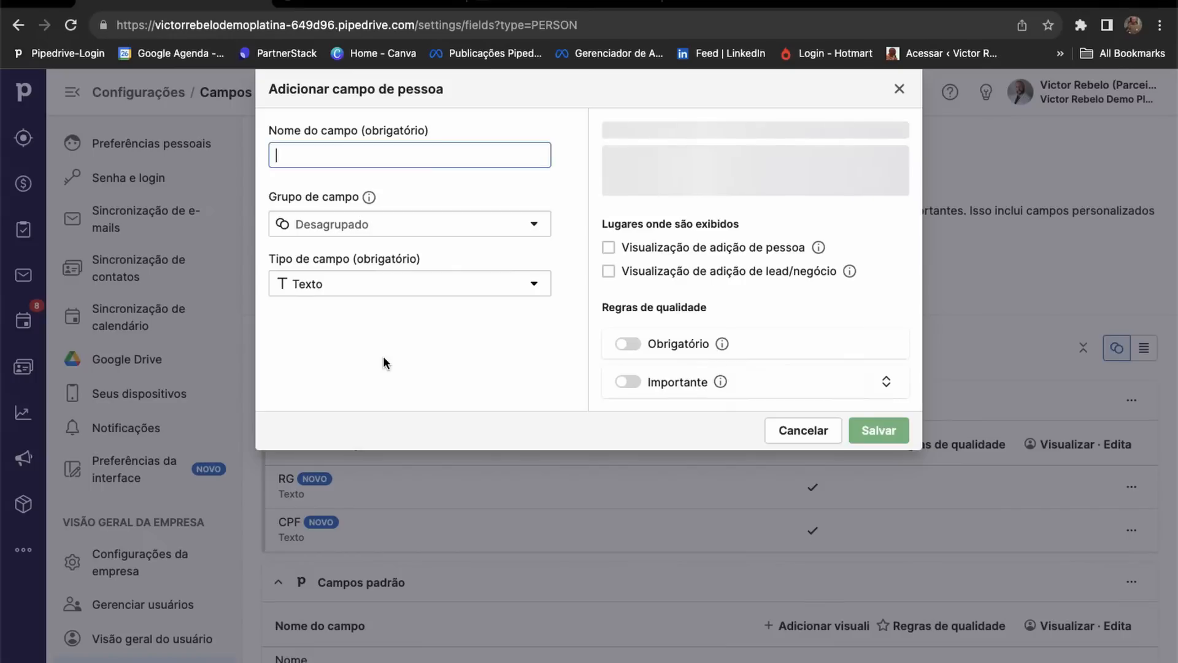
pyautogui.click(408, 231)
pyautogui.click(372, 284)
pyautogui.click(316, 154)
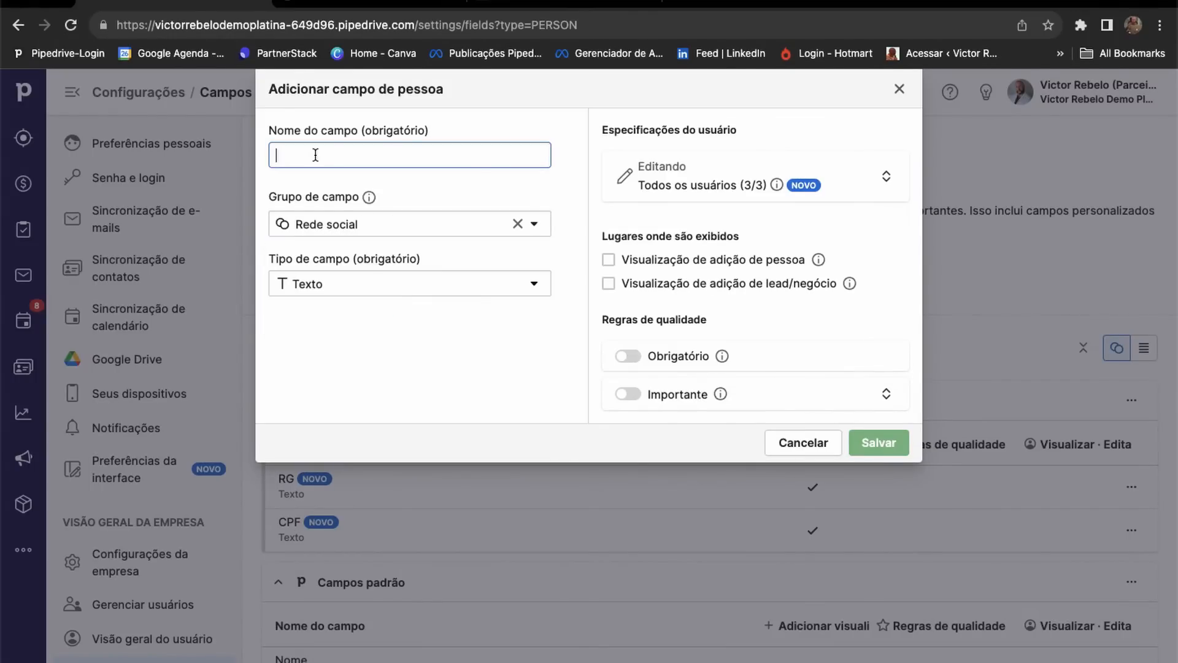
pyautogui.write('Instagram')
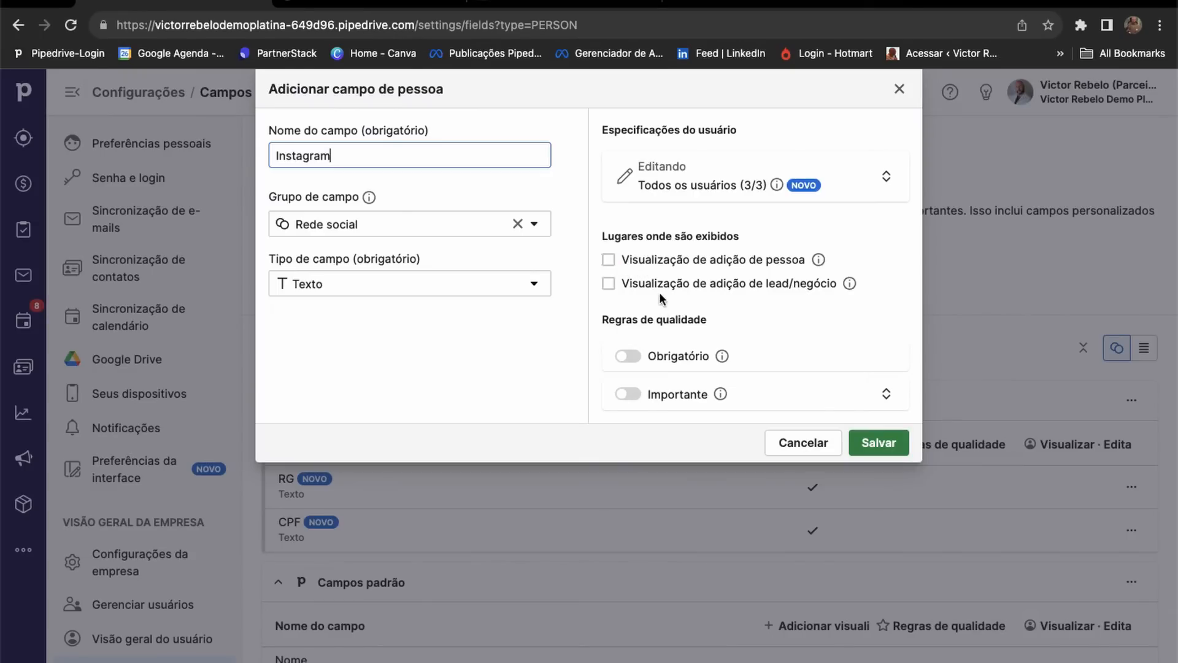
pyautogui.click(891, 444)
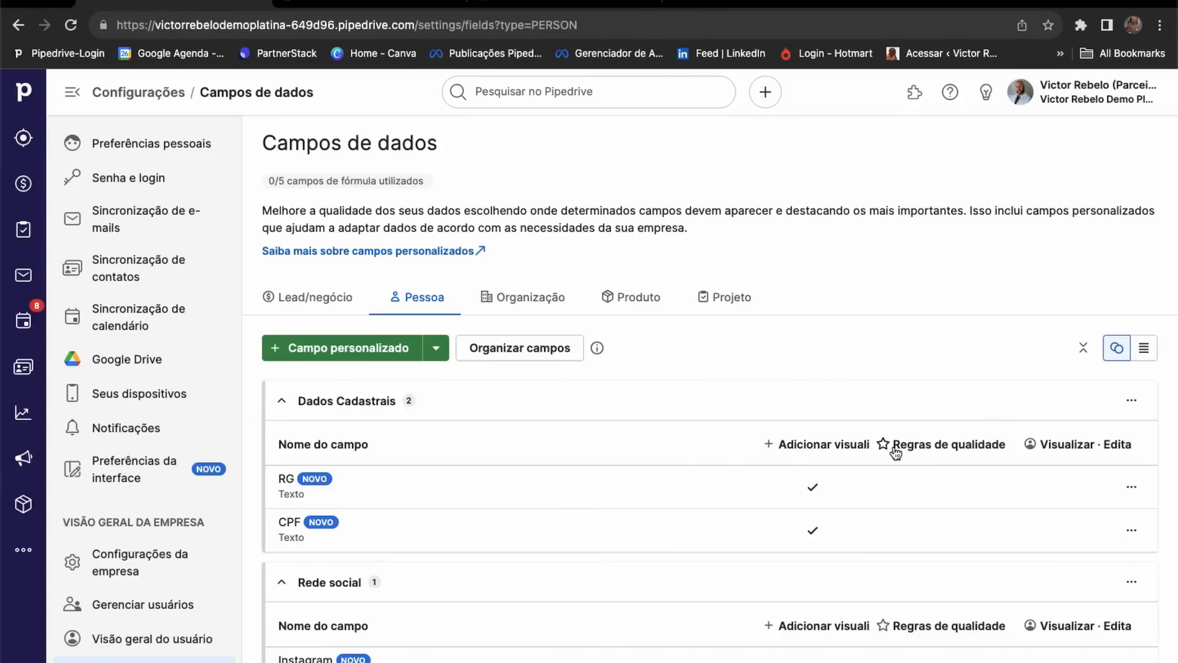
# Save a Linkedin person field in the Rede social group.
pyautogui.click(374, 348)
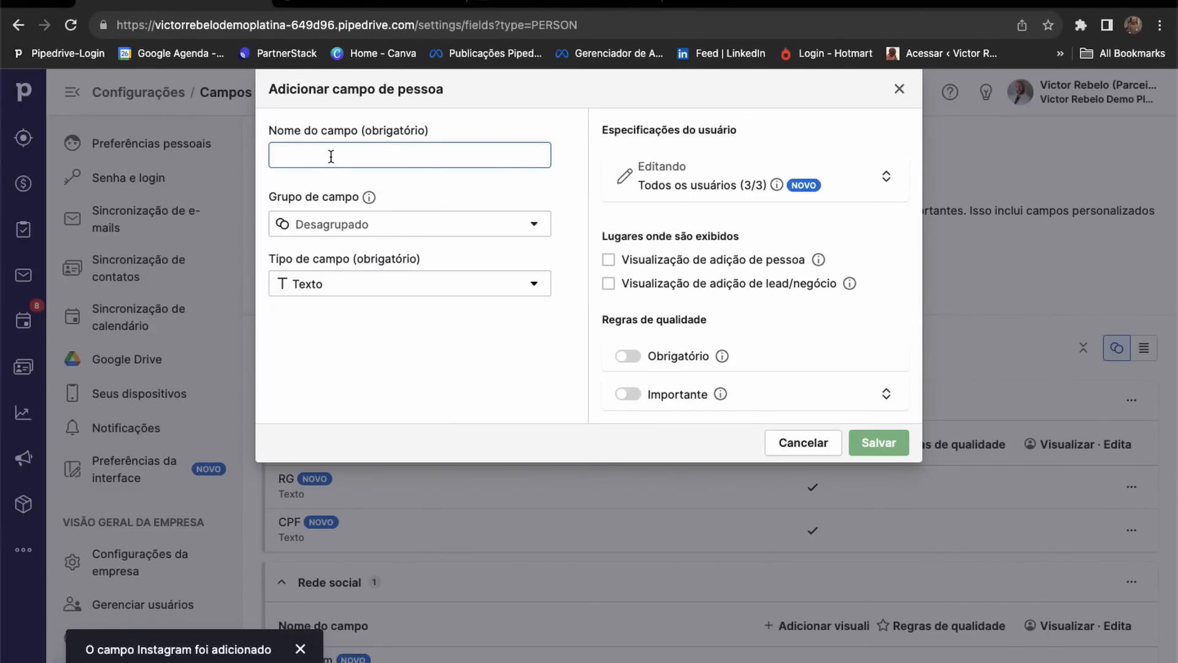
pyautogui.write('Linkedin')
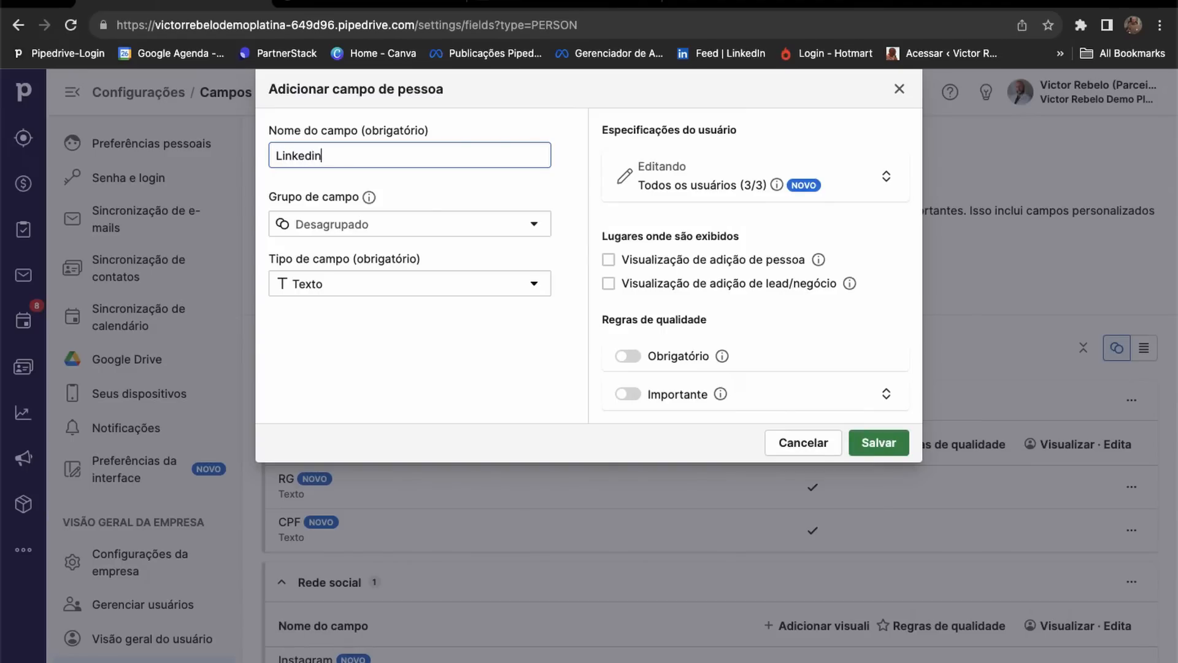
pyautogui.click(361, 225)
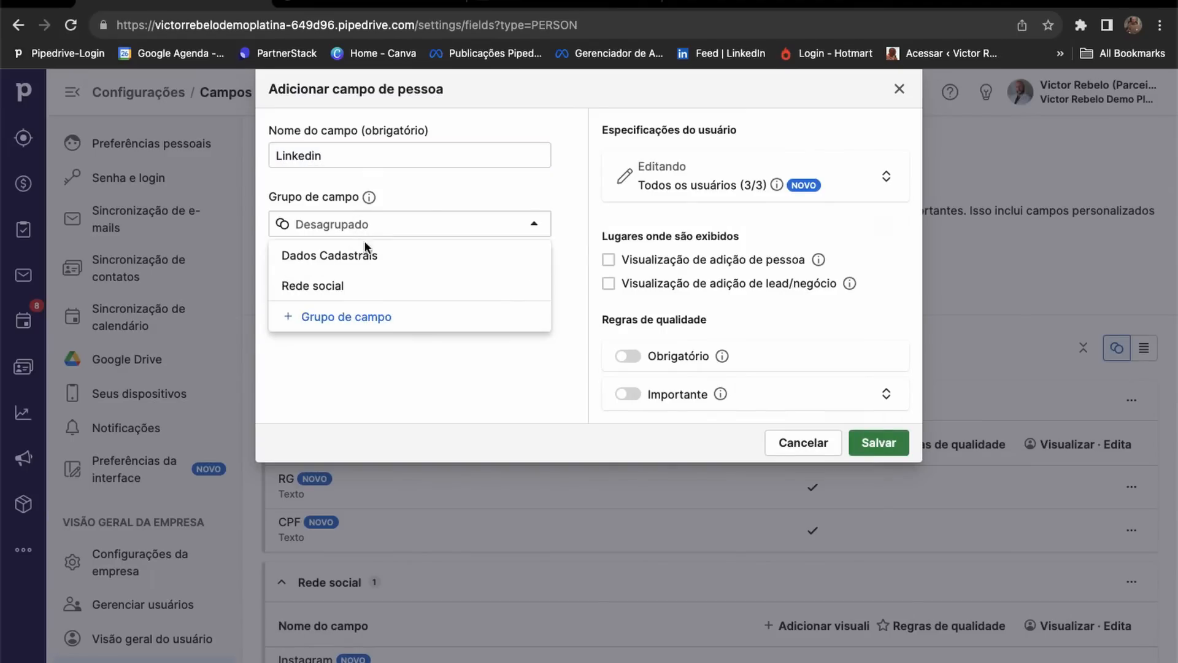
pyautogui.click(337, 285)
pyautogui.click(877, 443)
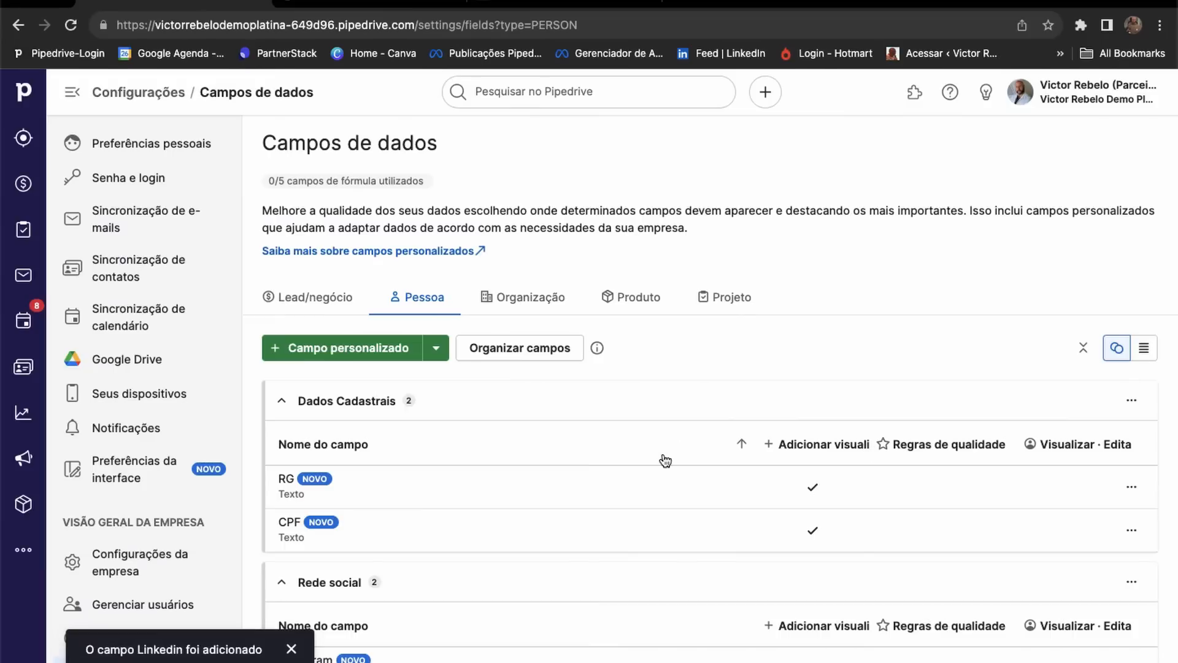
# Collapse the Dados Cadastrais group in the person fields list.
pyautogui.scroll(-3, 523, 489)
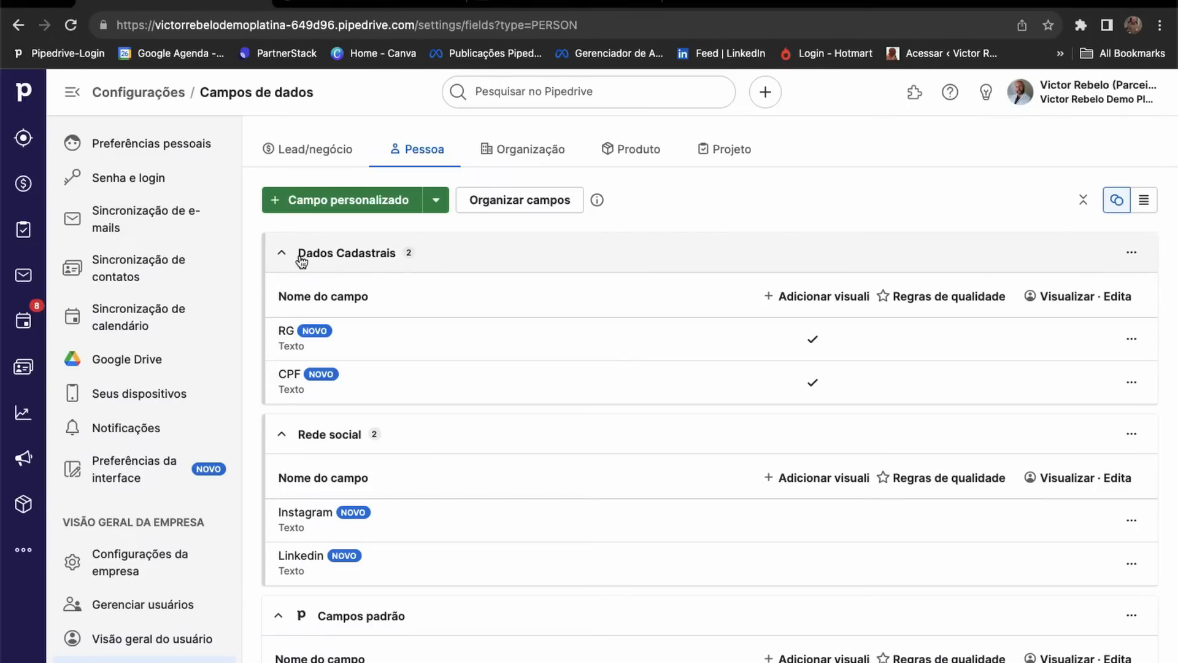
pyautogui.moveTo(409, 253)
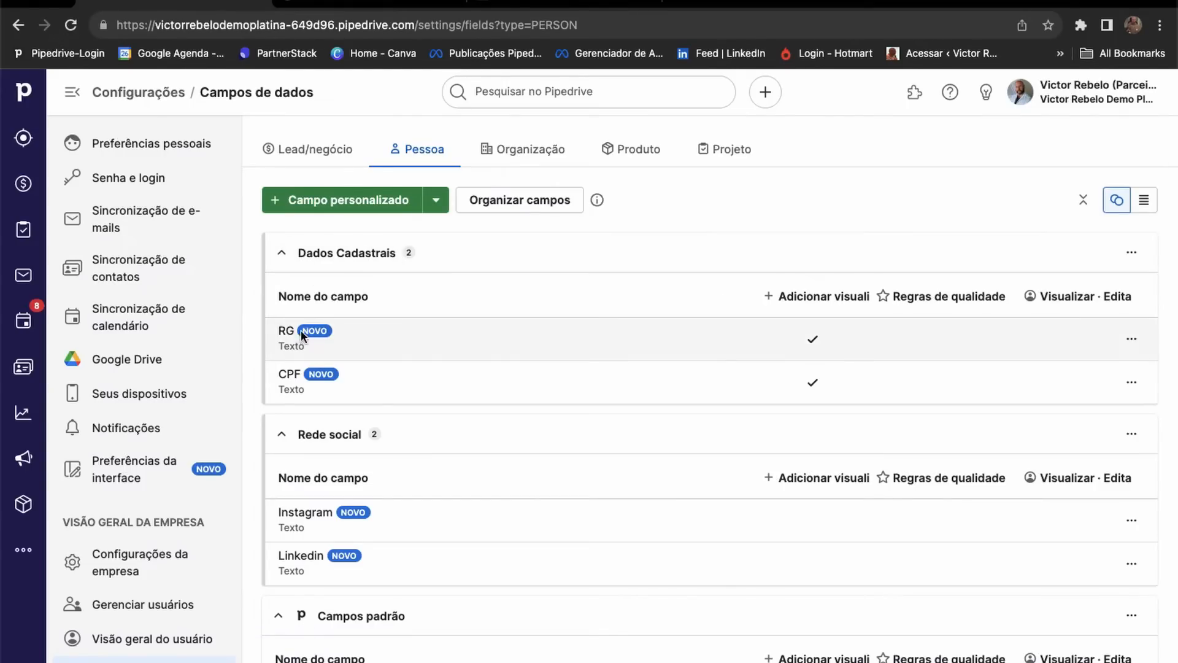
pyautogui.click(283, 253)
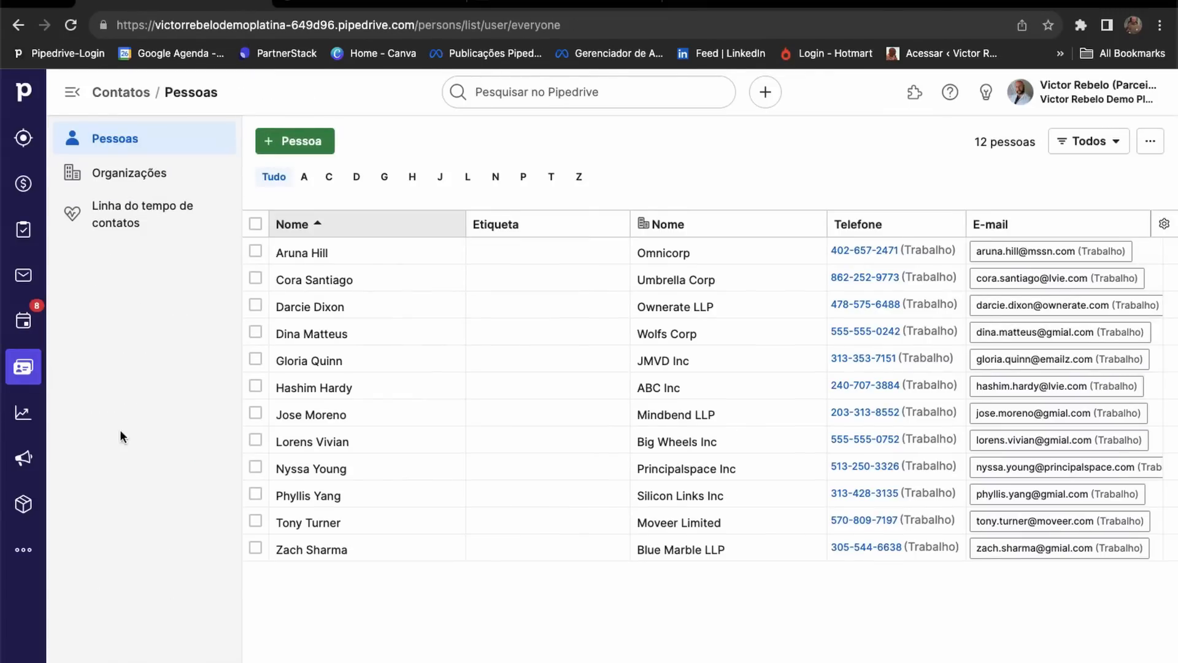
# Open a contact from Pessoas and reload to reveal the Dados Cadastrais and Rede social fields.
pyautogui.click(291, 361)
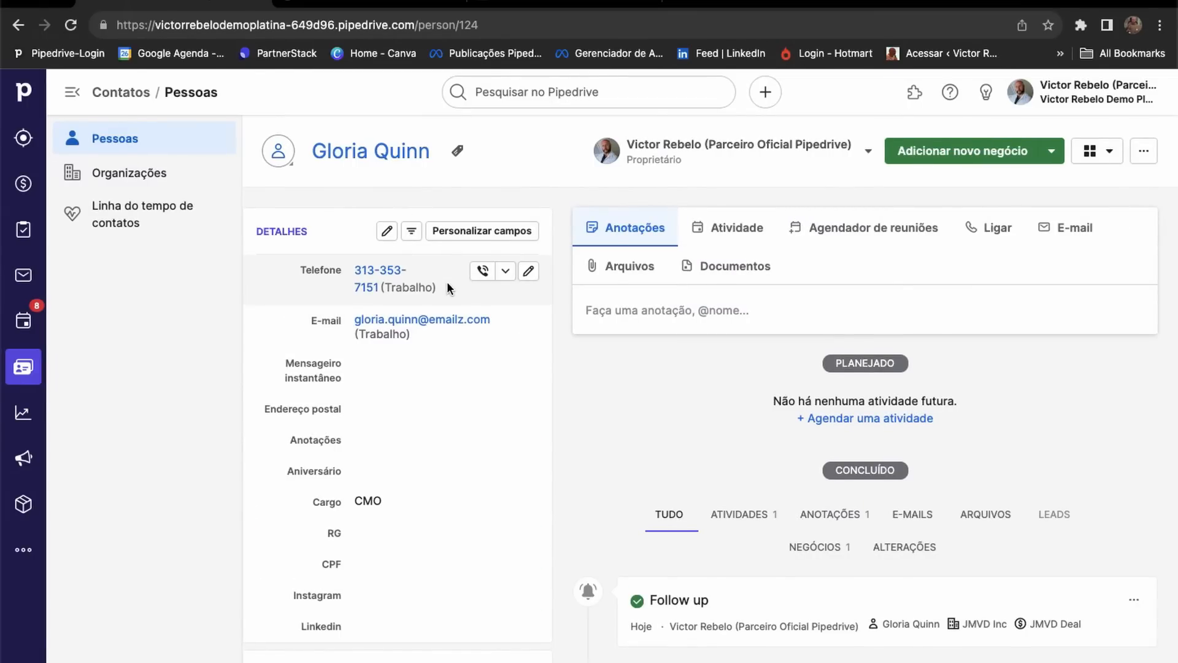
pyautogui.scroll(-2, 454, 294)
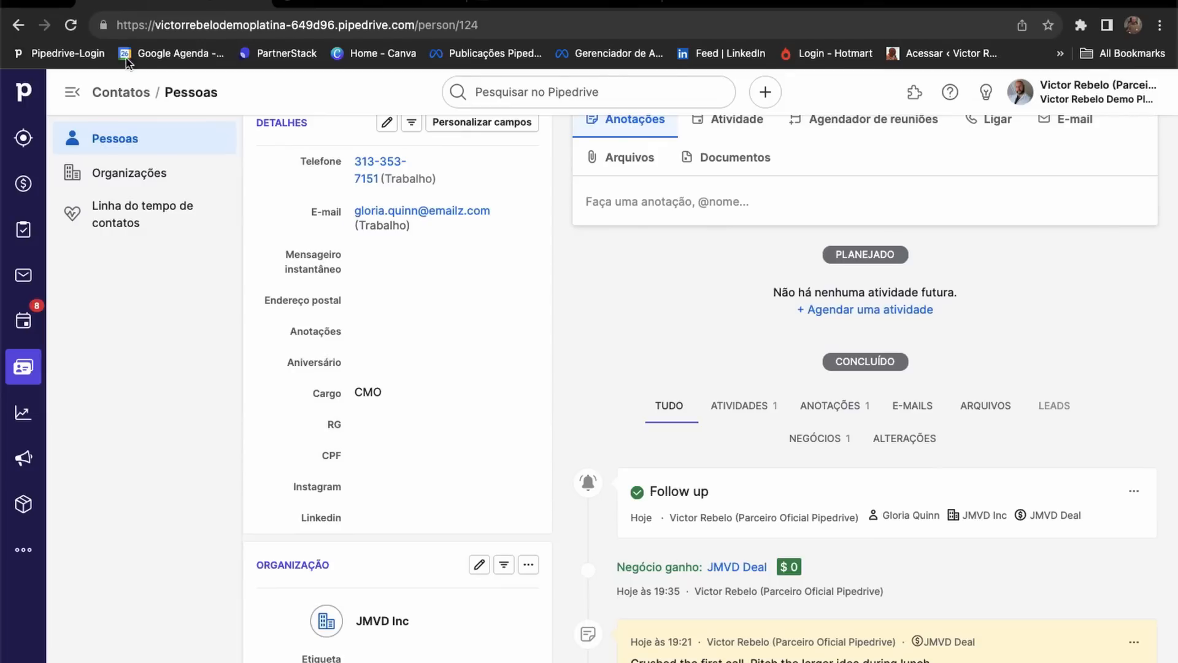
pyautogui.click(71, 26)
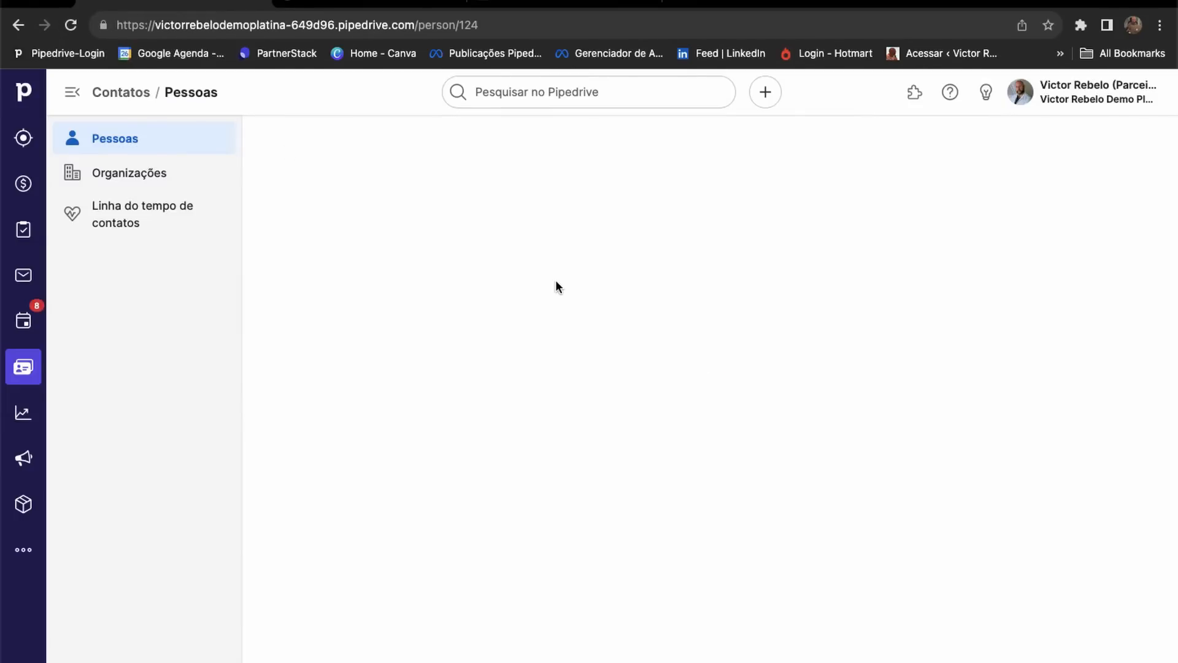
pyautogui.scroll(-3, 386, 439)
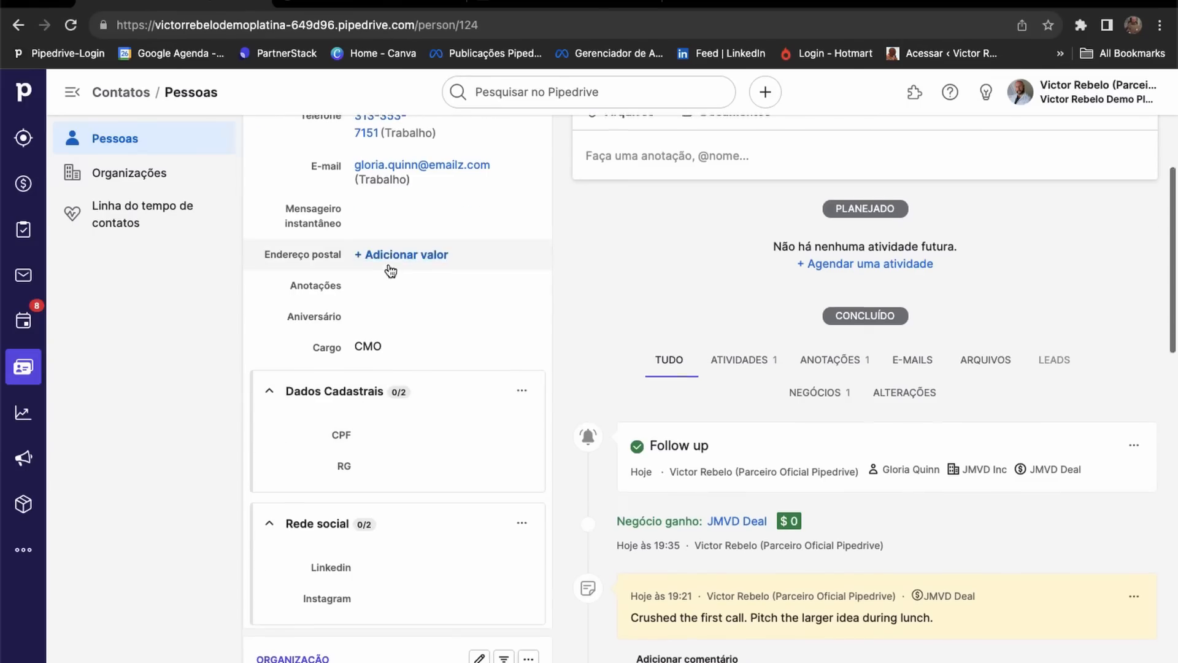
# Collapse Rede social on the contact page, re-expand Dados Cadastrais, and show its group options.
pyautogui.scroll(3, 380, 268)
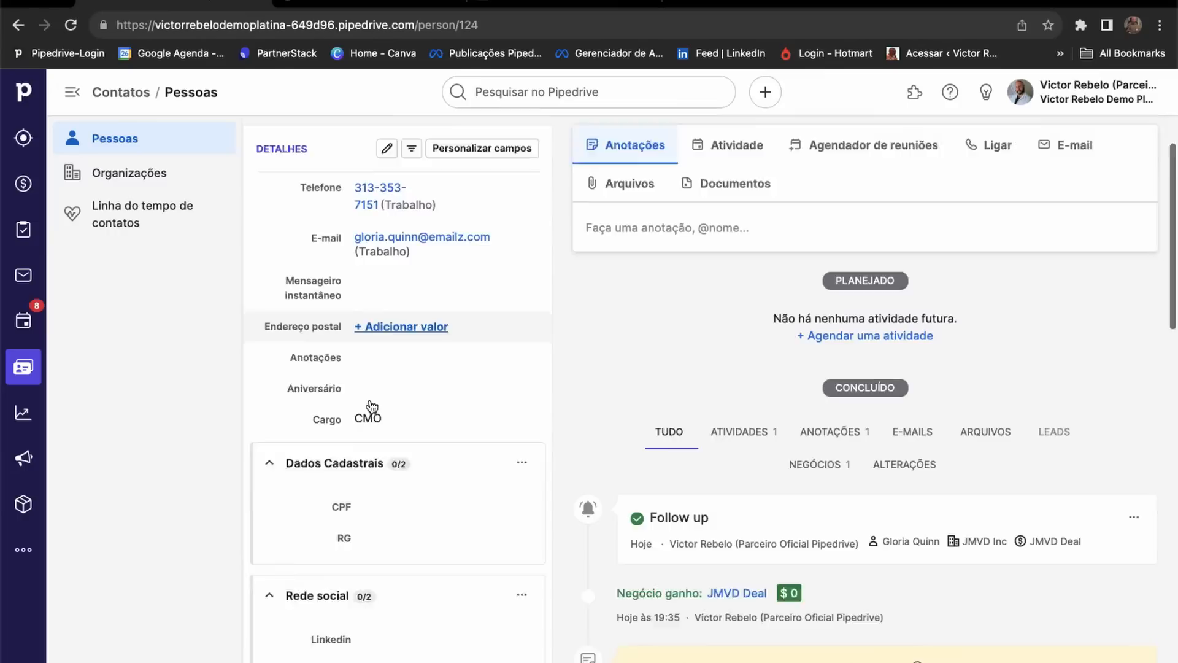
pyautogui.scroll(-4, 371, 407)
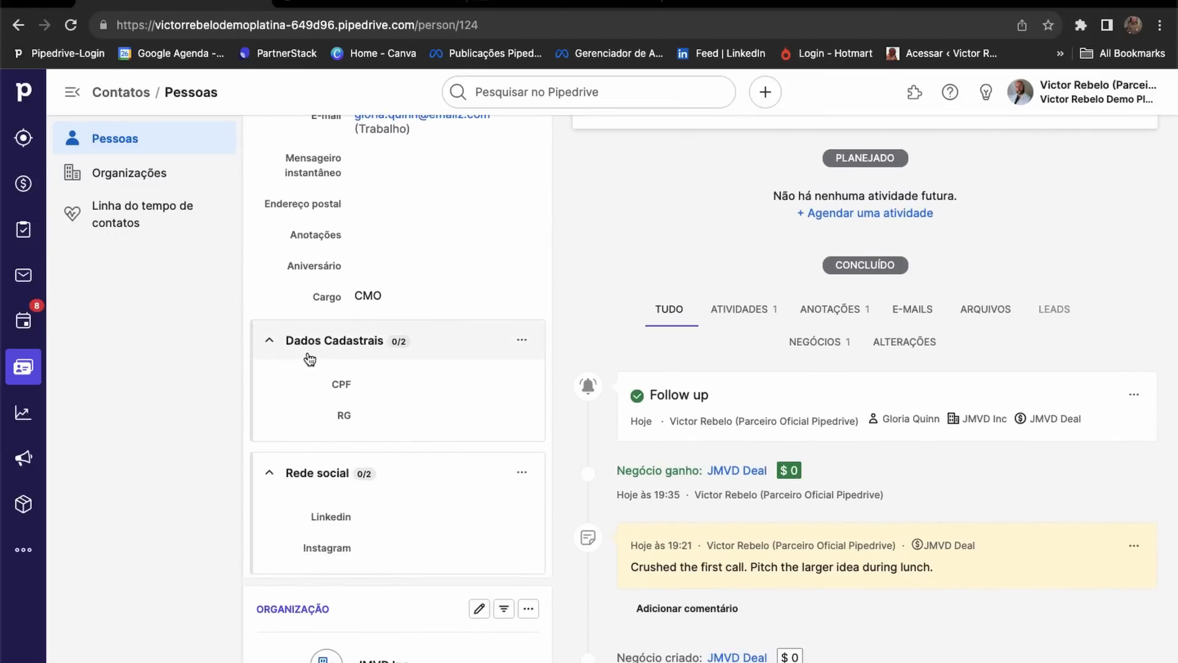
pyautogui.click(269, 473)
pyautogui.click(269, 340)
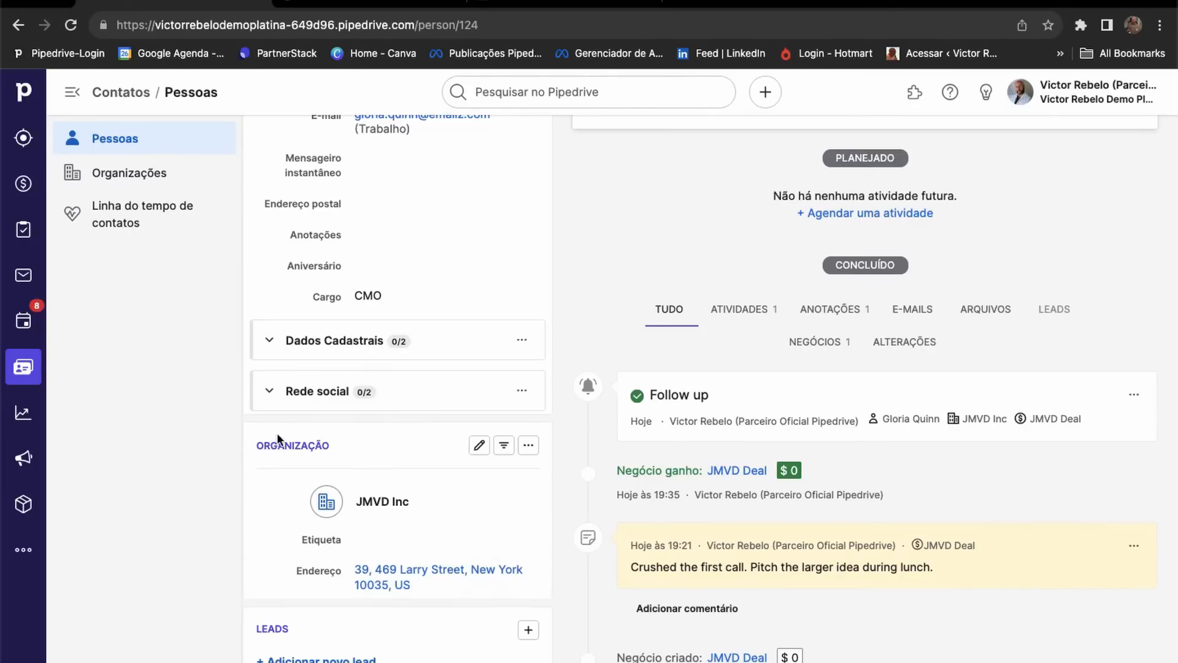
pyautogui.scroll(3, 552, 324)
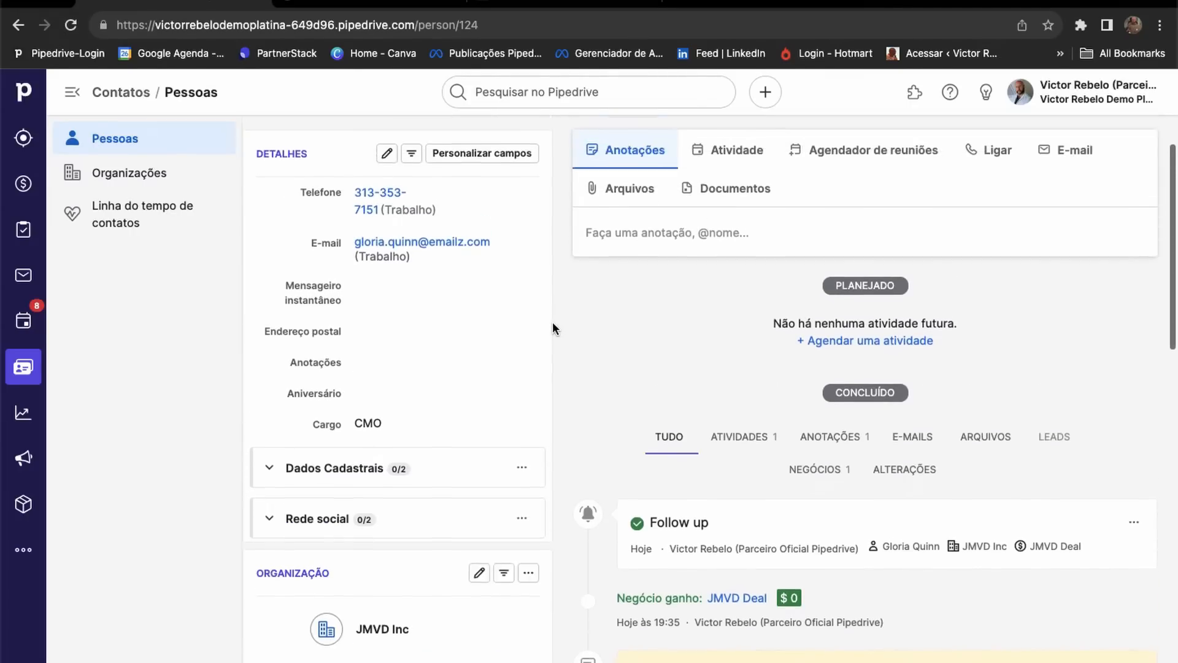
pyautogui.click(269, 487)
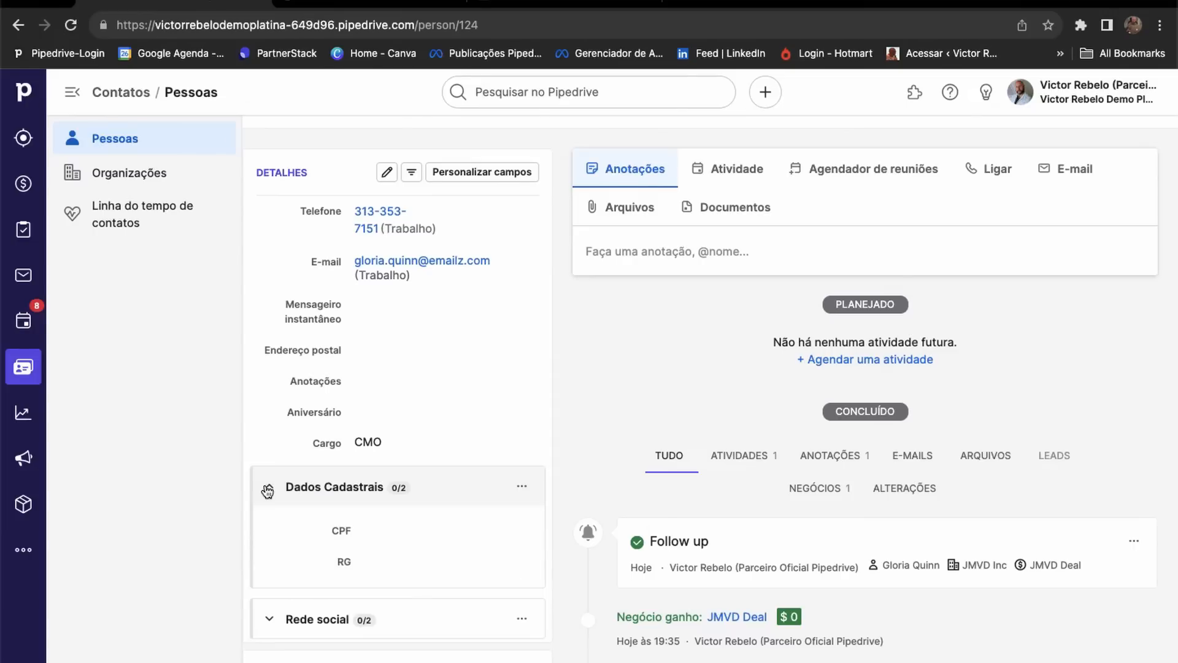
pyautogui.scroll(-1, 545, 464)
pyautogui.click(523, 437)
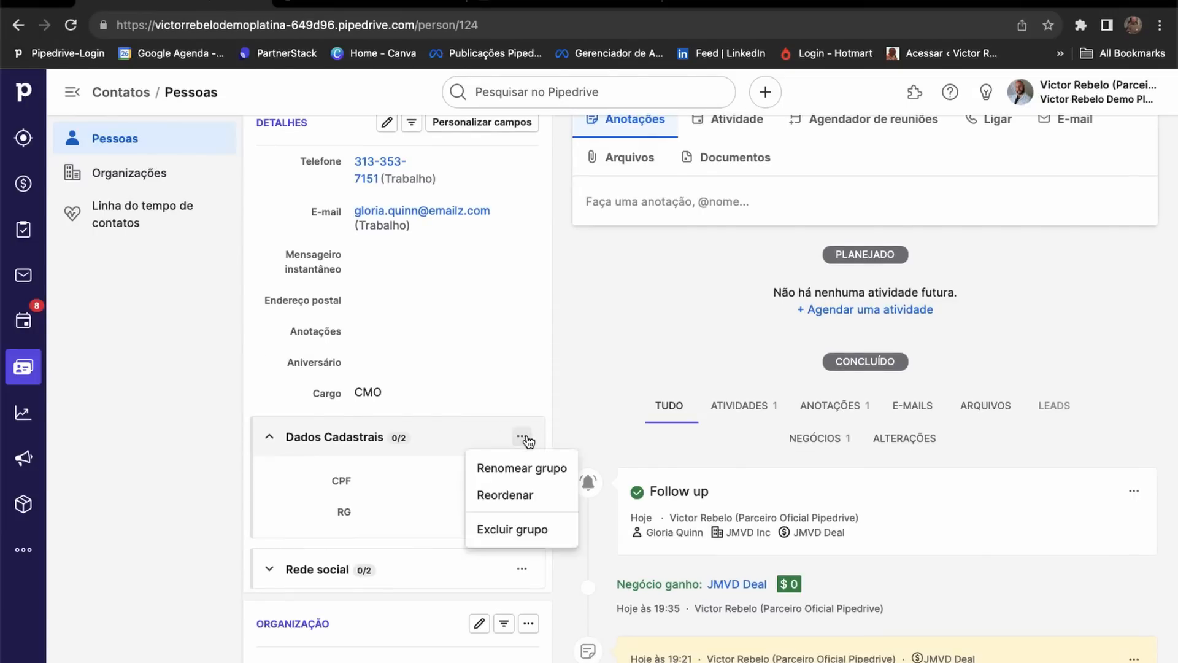
# Move Anotações up after E-mail, place RG before CPF, and save the field order.
pyautogui.click(504, 470)
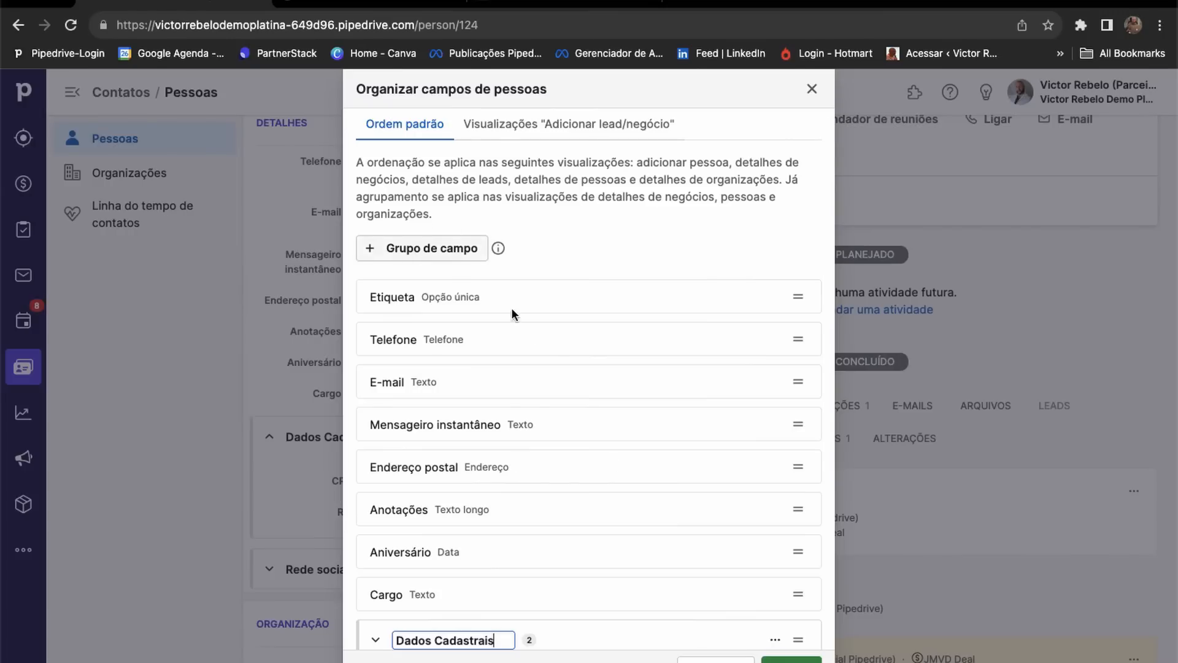
pyautogui.scroll(-4, 490, 504)
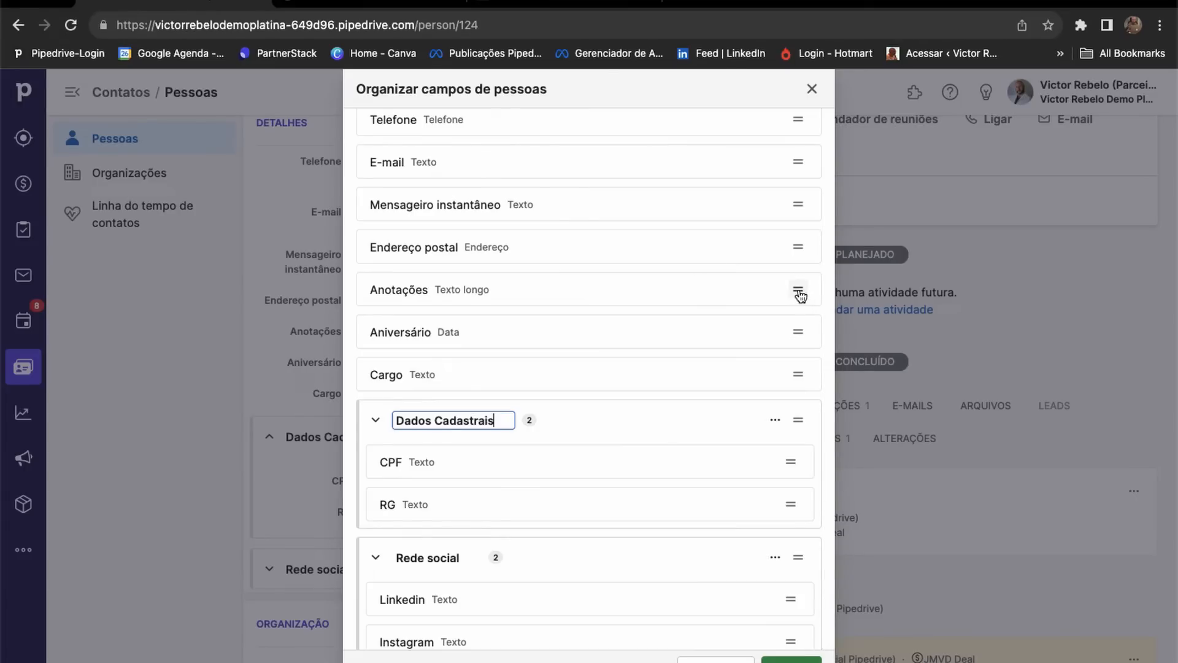
pyautogui.moveTo(797, 289); pyautogui.dragTo(797, 211)
pyautogui.scroll(-2, 434, 499)
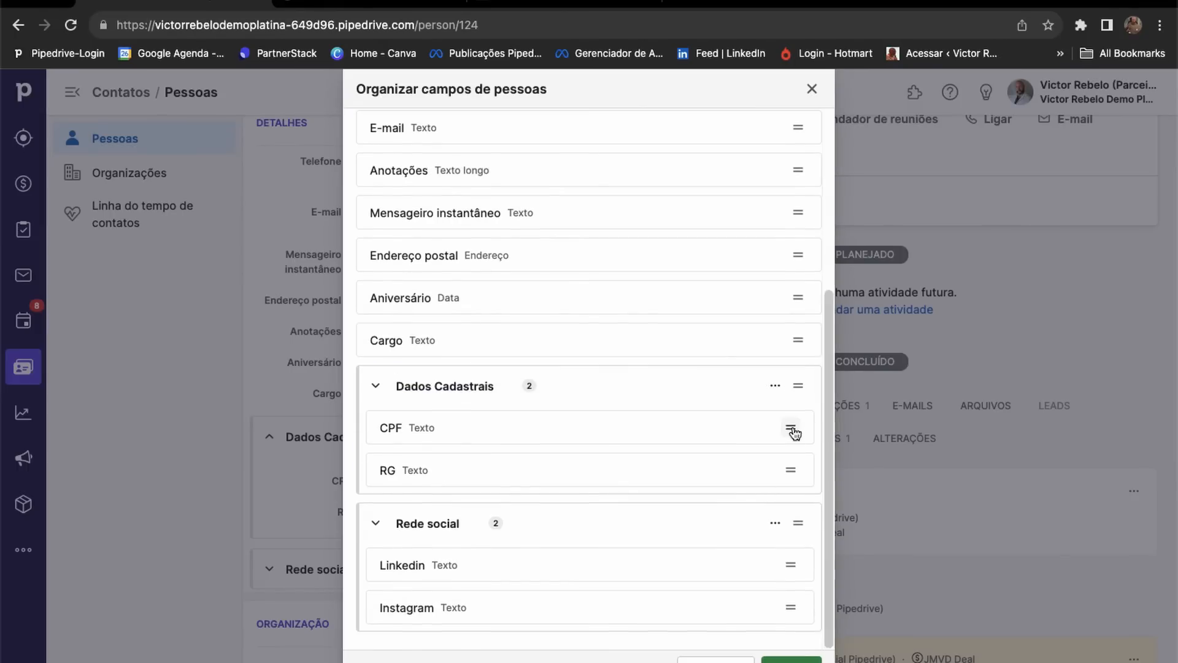
pyautogui.moveTo(791, 433); pyautogui.dragTo(789, 466)
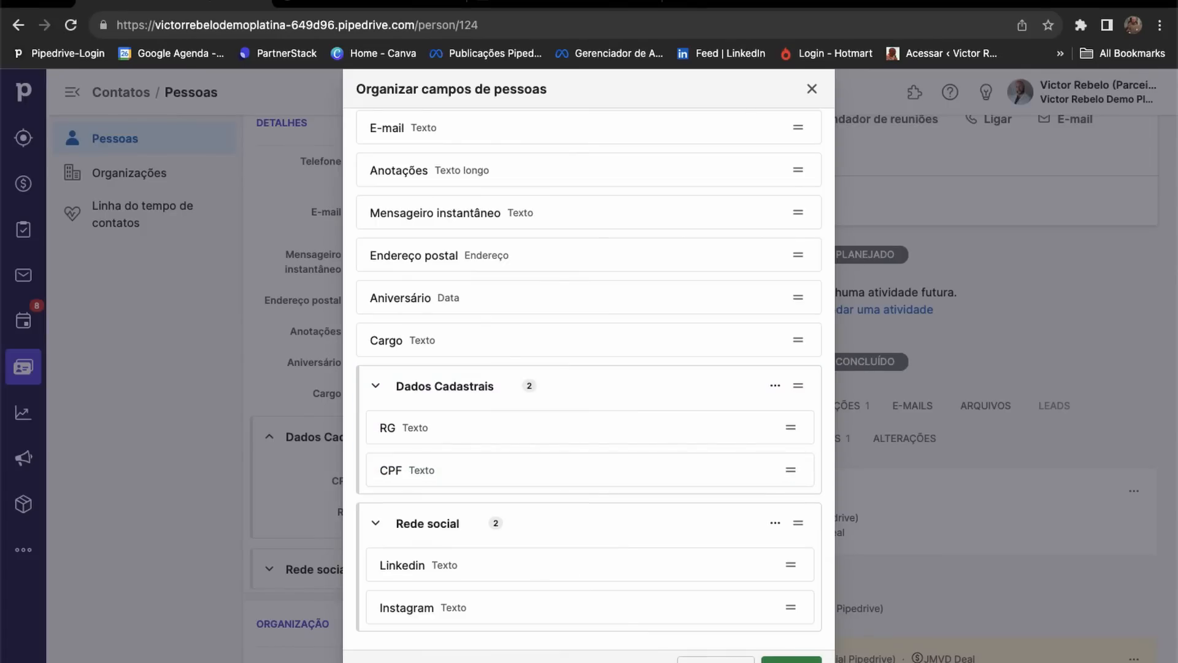
pyautogui.click(785, 661)
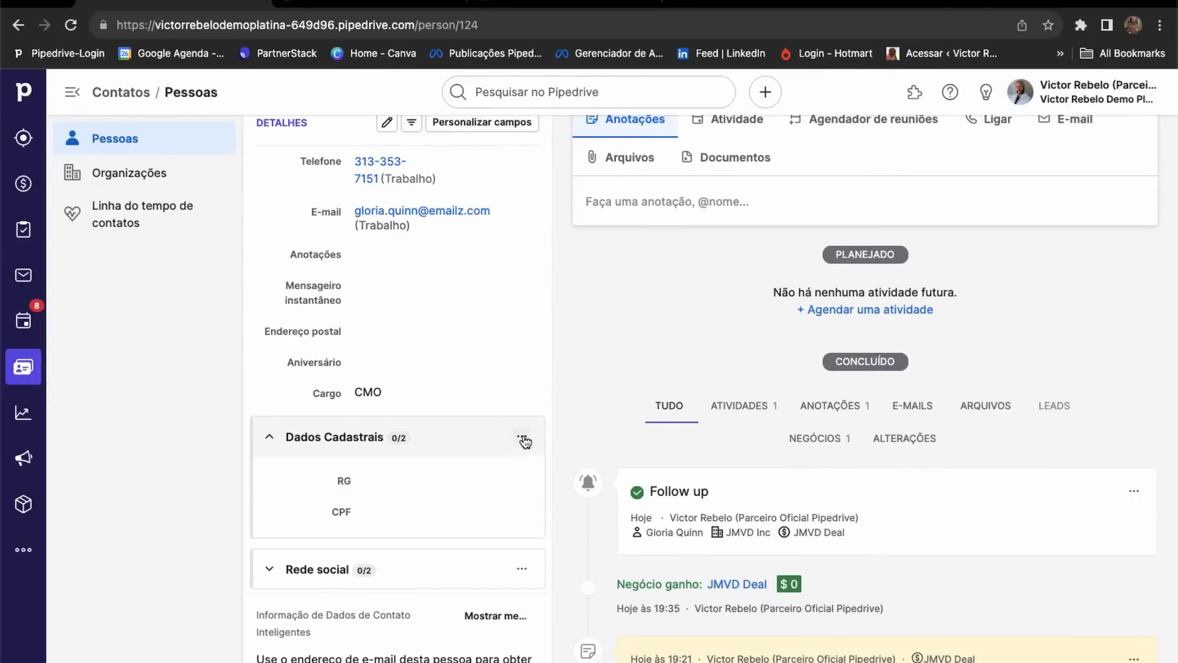
pyautogui.click(522, 438)
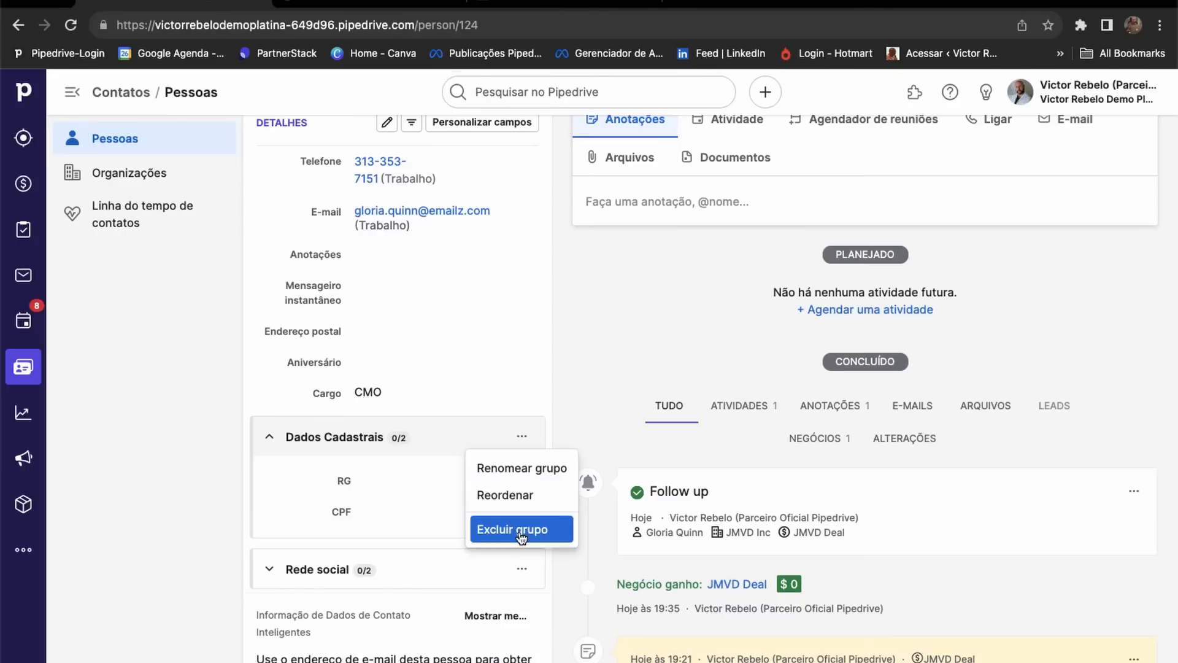
# Return to the person data fields in company settings and collapse Dados Cadastrais.
pyautogui.click(566, 377)
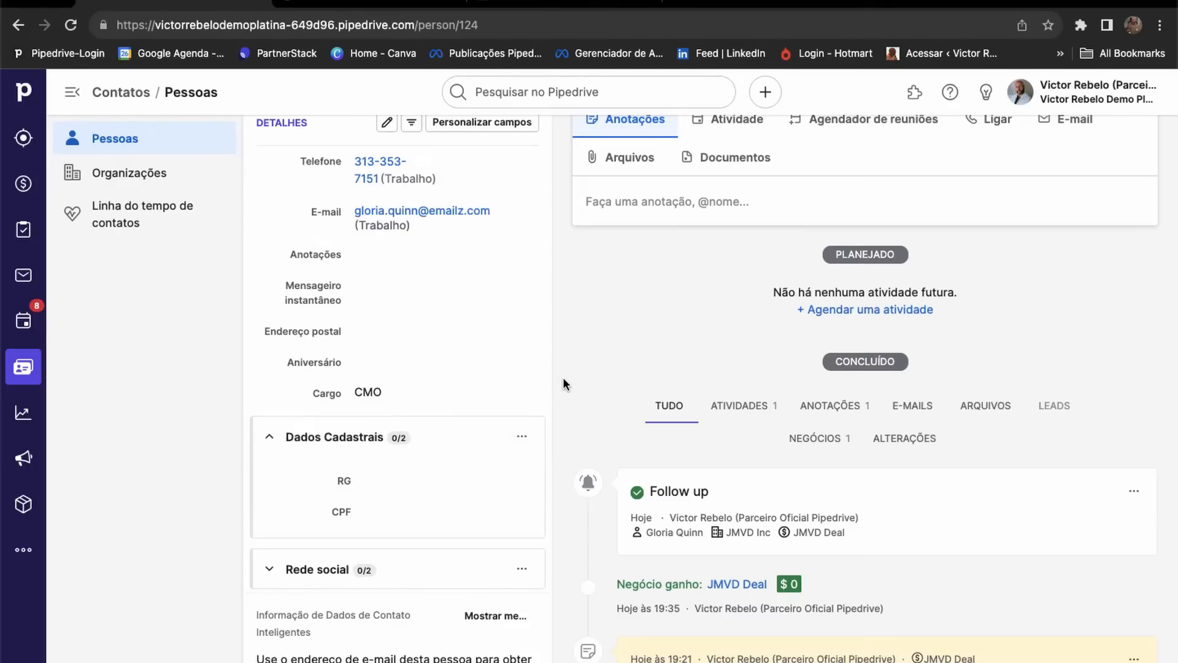
pyautogui.click(1087, 93)
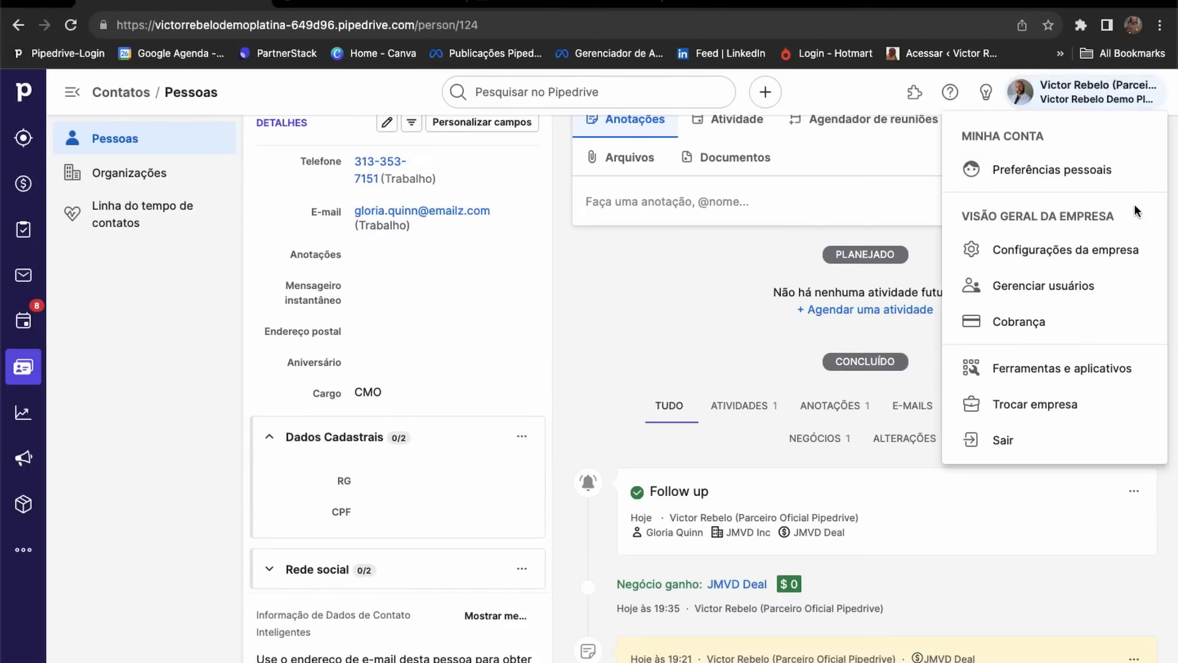
pyautogui.click(1035, 253)
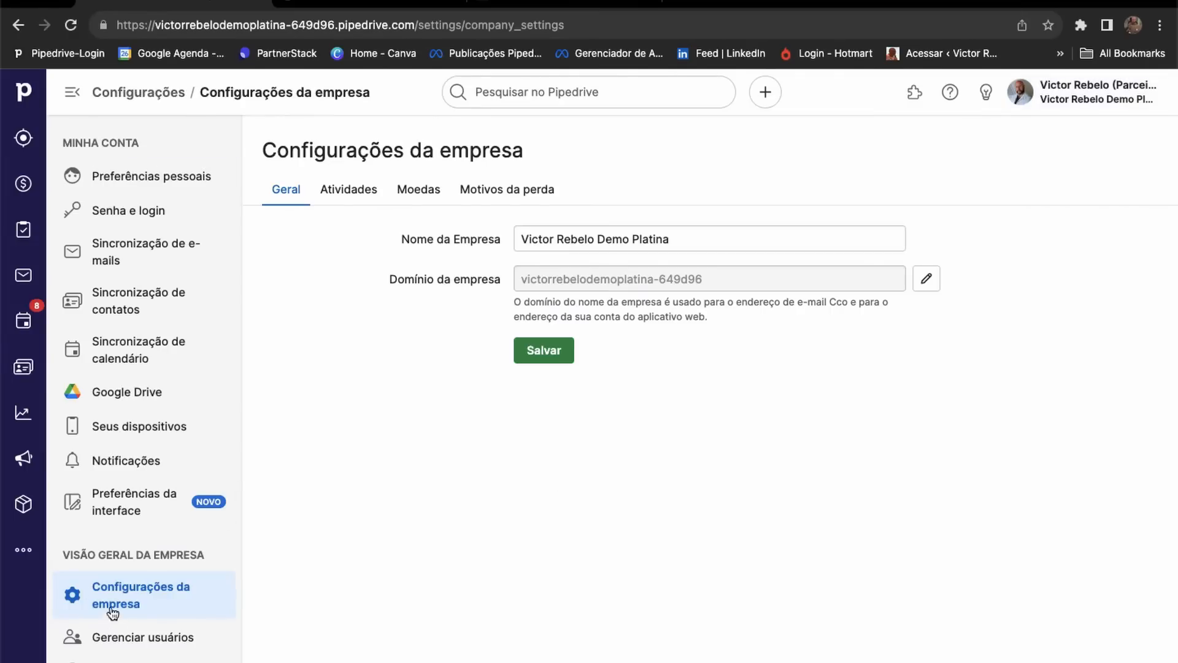
pyautogui.scroll(-3, 116, 608)
pyautogui.click(132, 607)
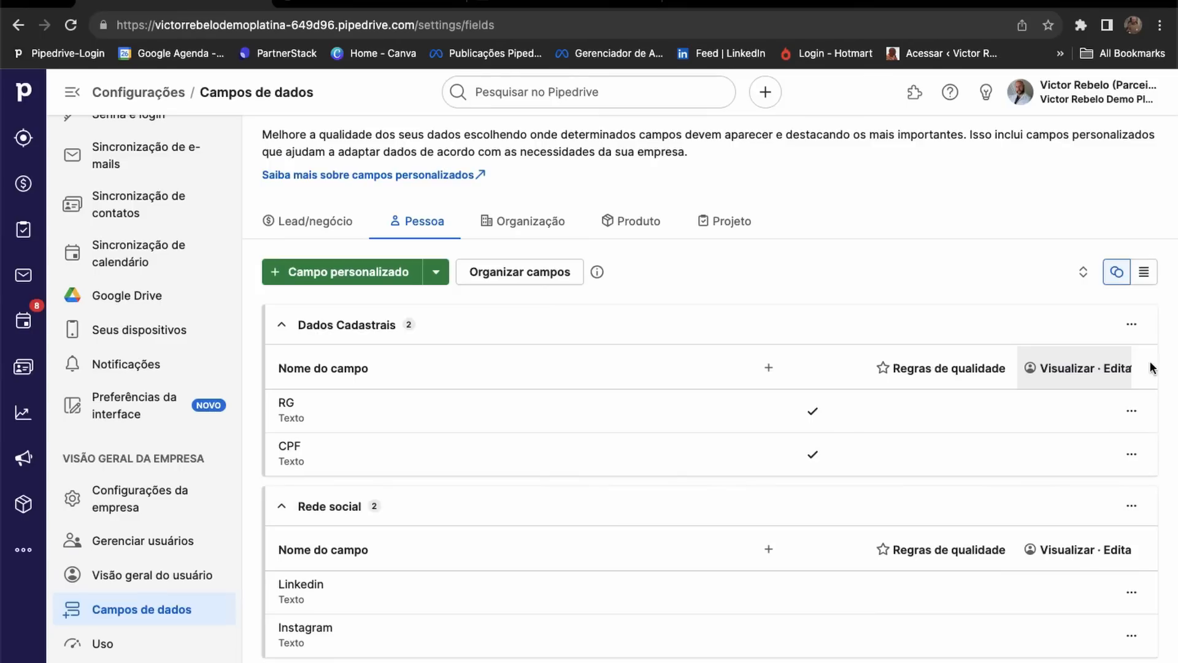
pyautogui.click(288, 327)
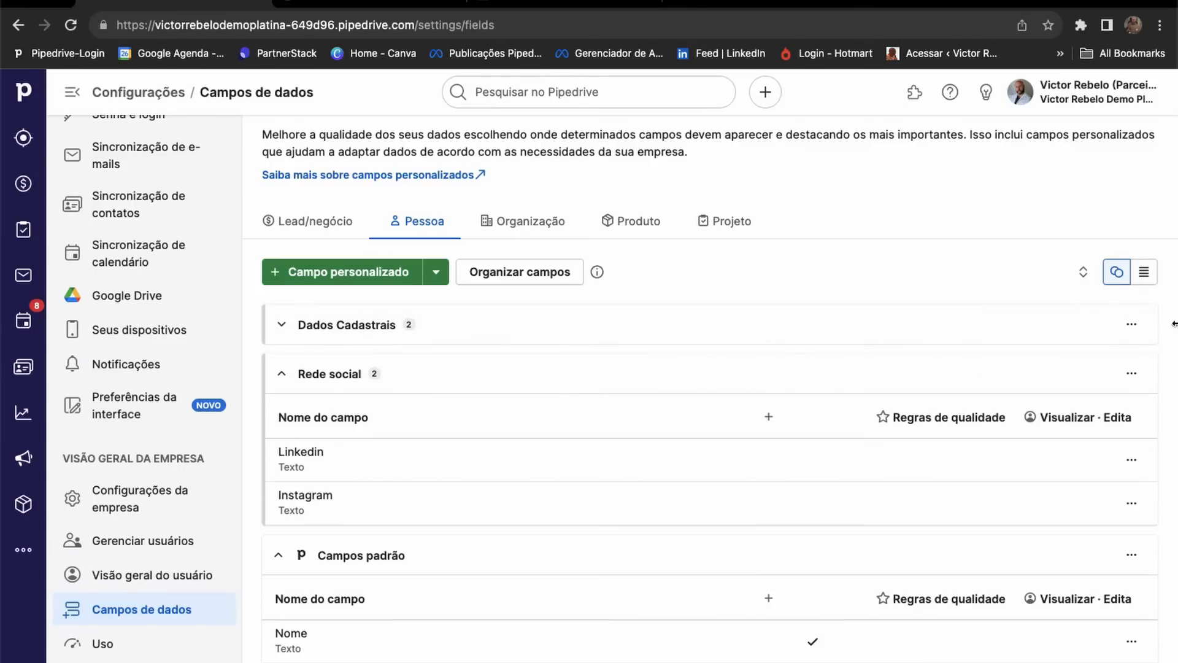
pyautogui.click(1131, 324)
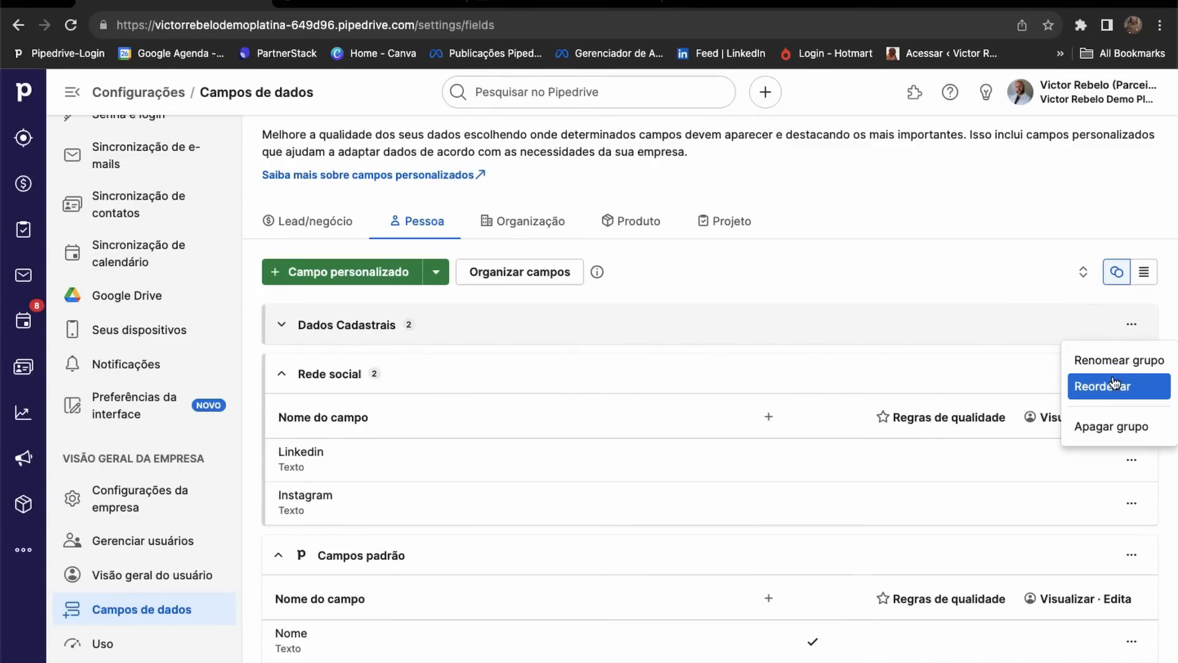
pyautogui.click(855, 182)
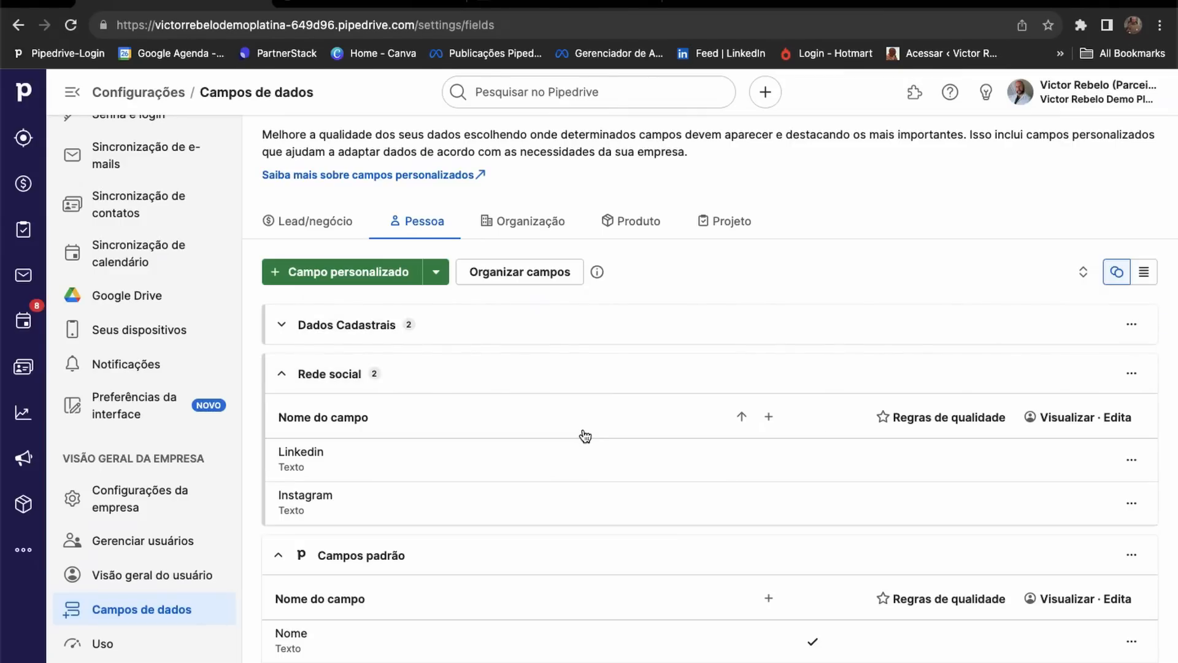
pyautogui.scroll(-2, 589, 434)
pyautogui.scroll(3, 599, 433)
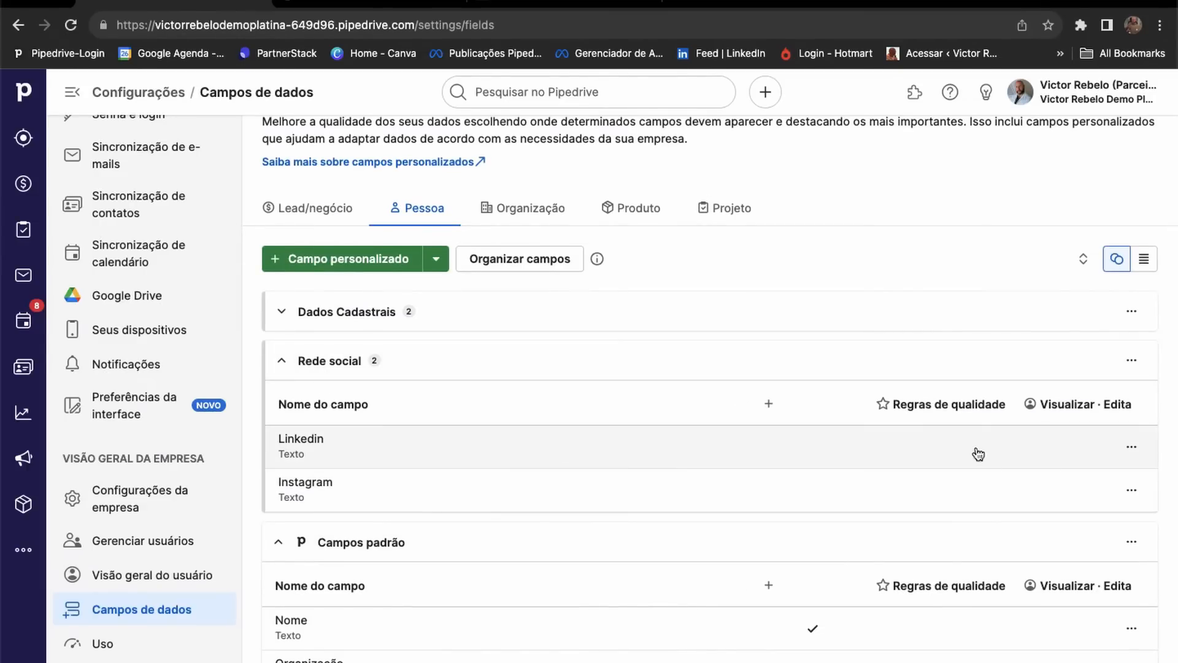
# Abandon a draft Rede social person field and switch to the Lead/negócio fields.
pyautogui.click(334, 261)
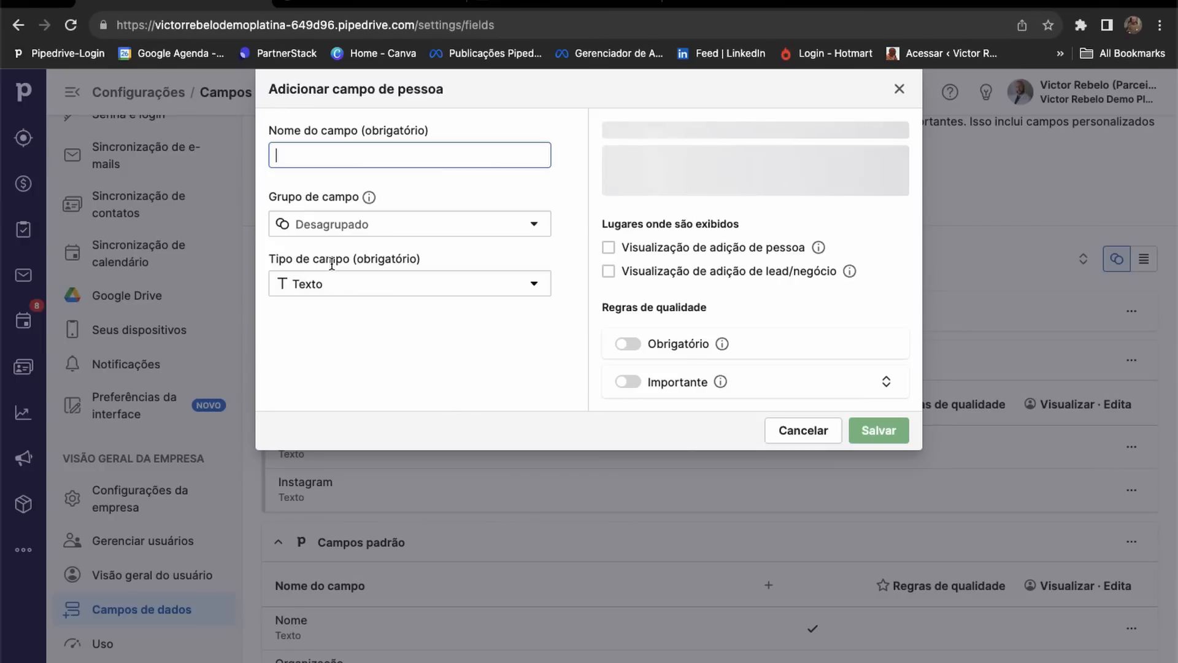
pyautogui.click(317, 222)
pyautogui.click(324, 288)
pyautogui.click(312, 158)
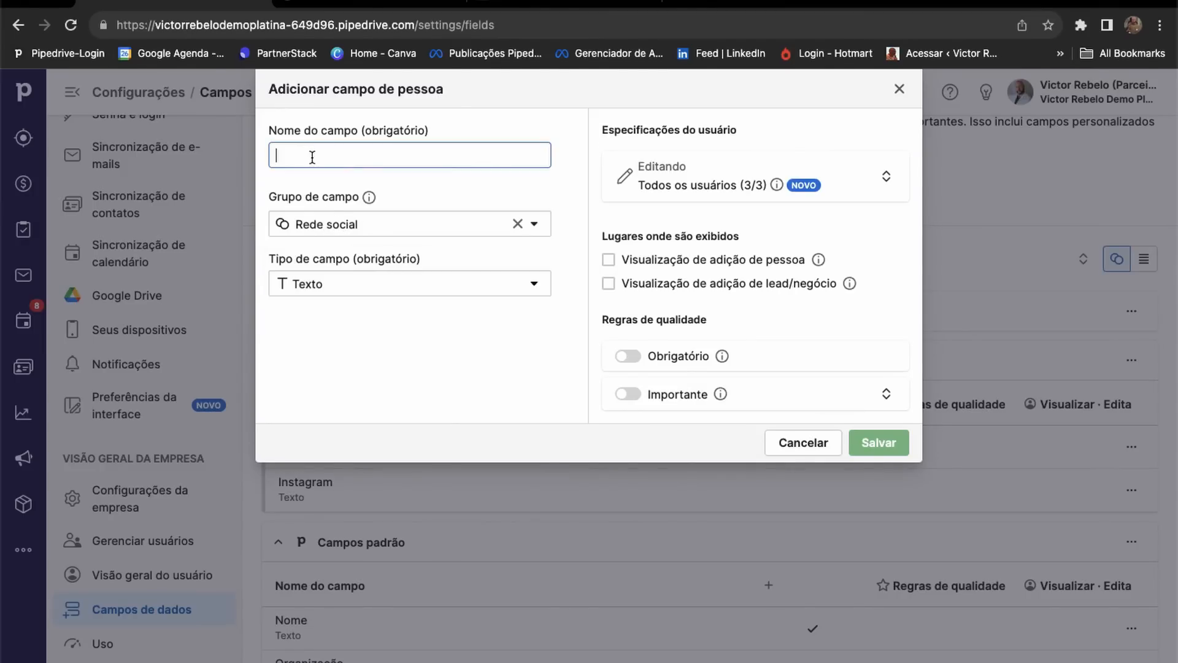
pyautogui.click(796, 448)
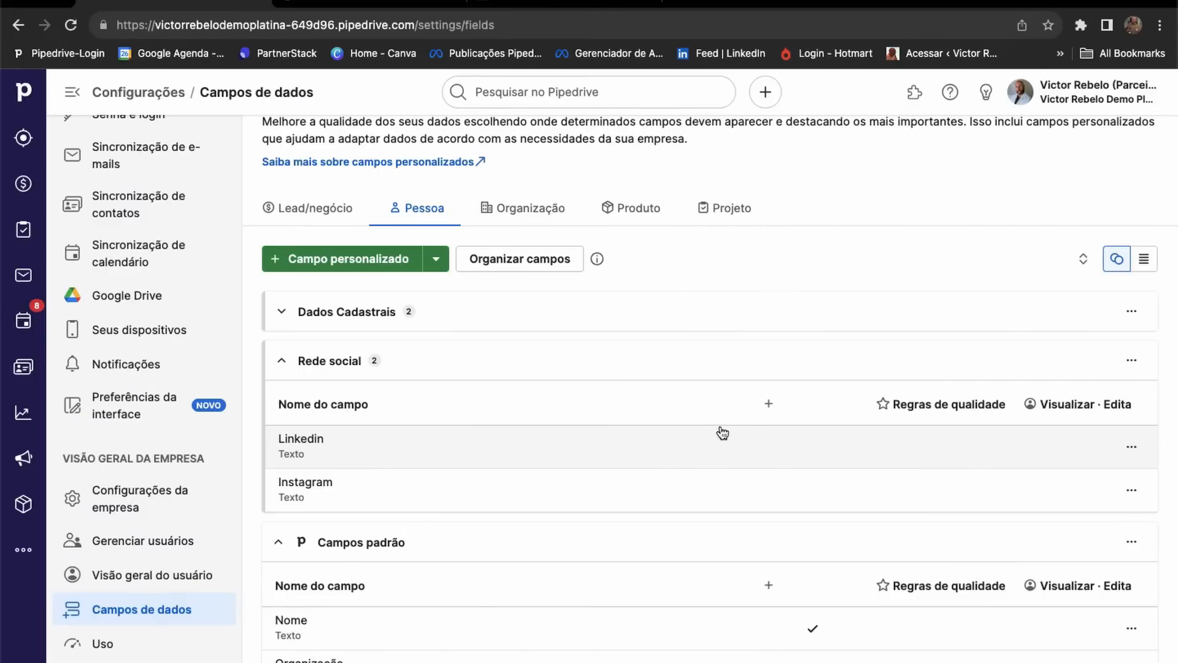
pyautogui.click(331, 213)
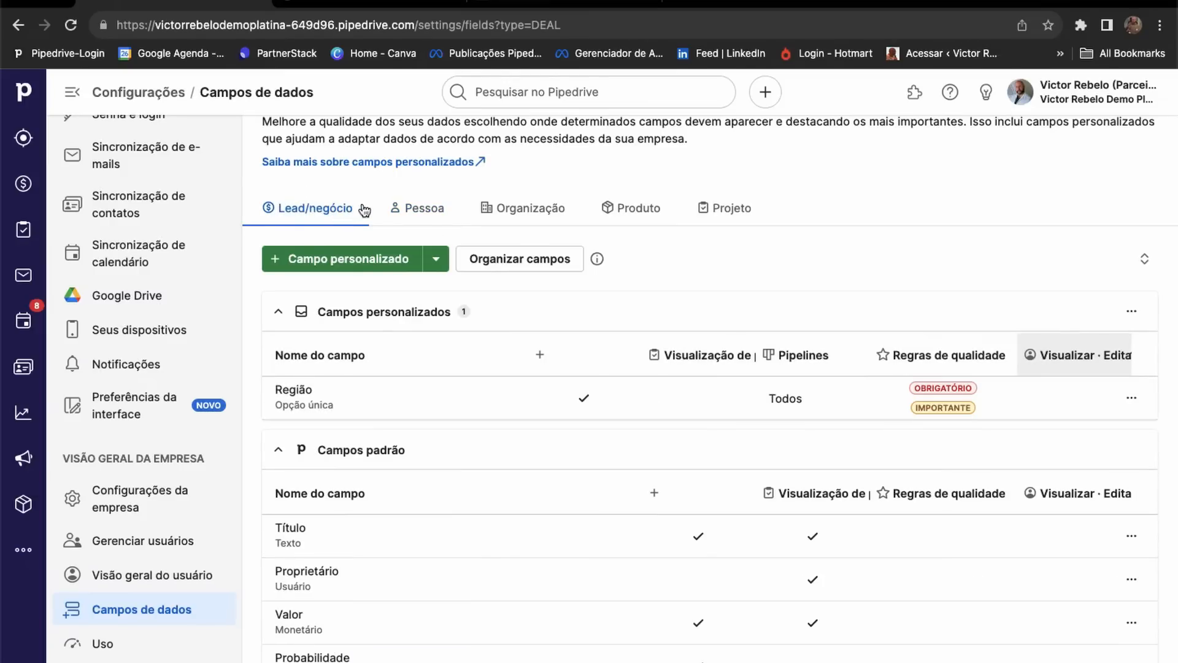
# Add a Monetário deal custom field named Receita.
pyautogui.click(346, 263)
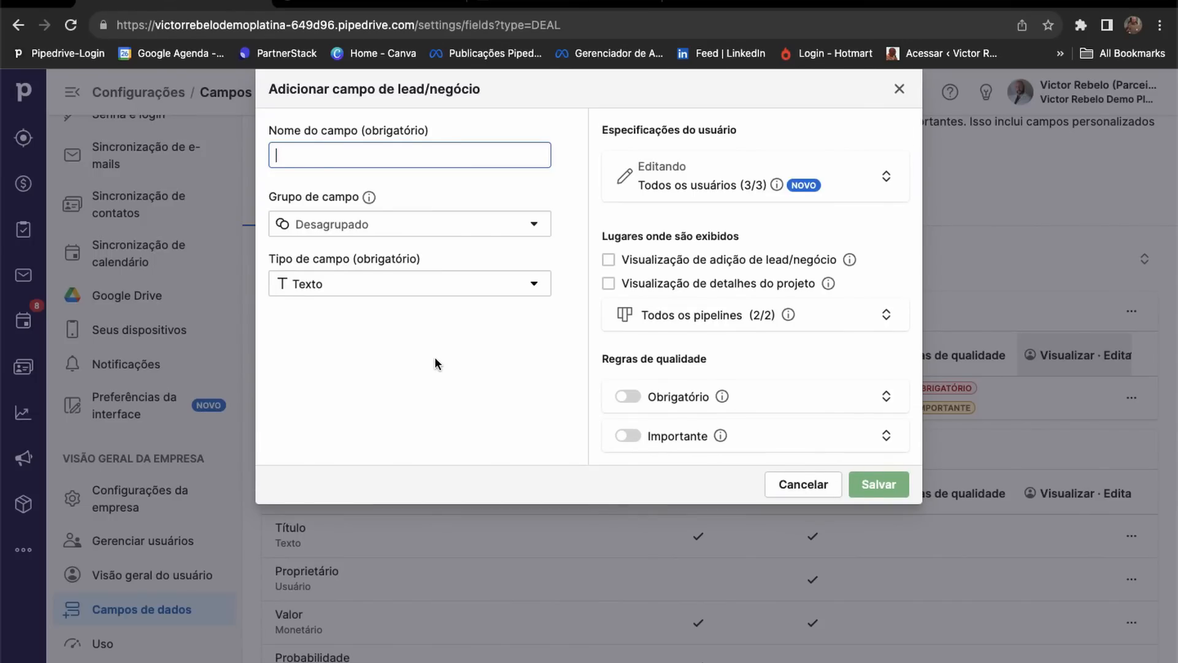
pyautogui.click(542, 286)
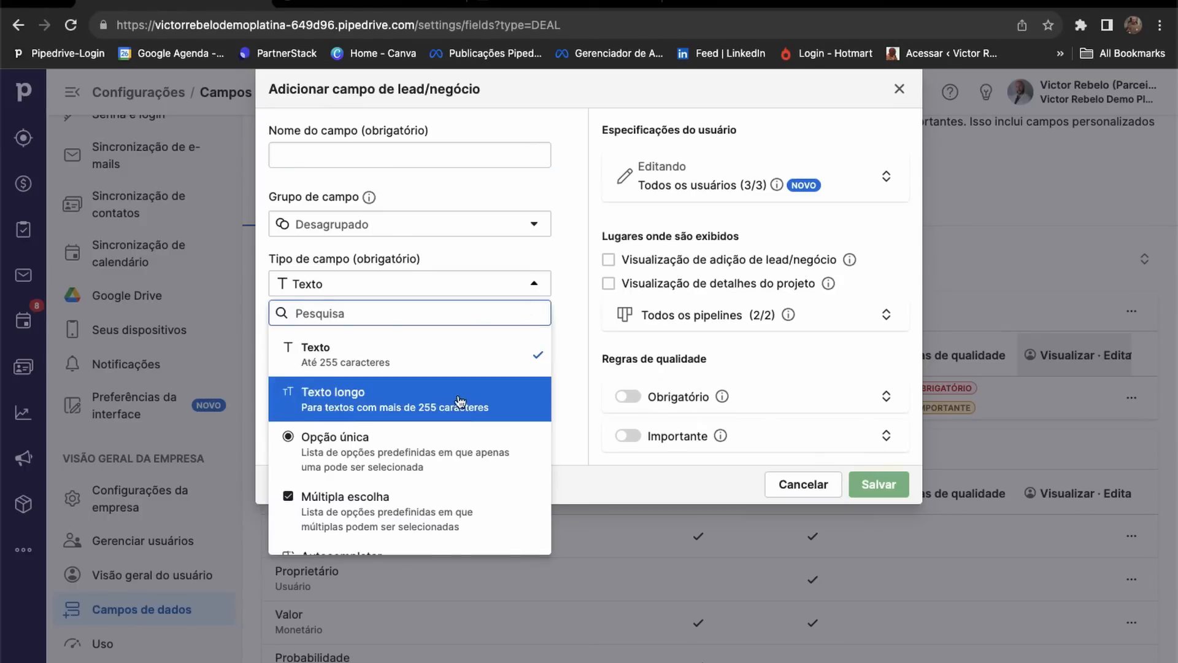
pyautogui.scroll(-3, 460, 393)
pyautogui.scroll(-3, 460, 400)
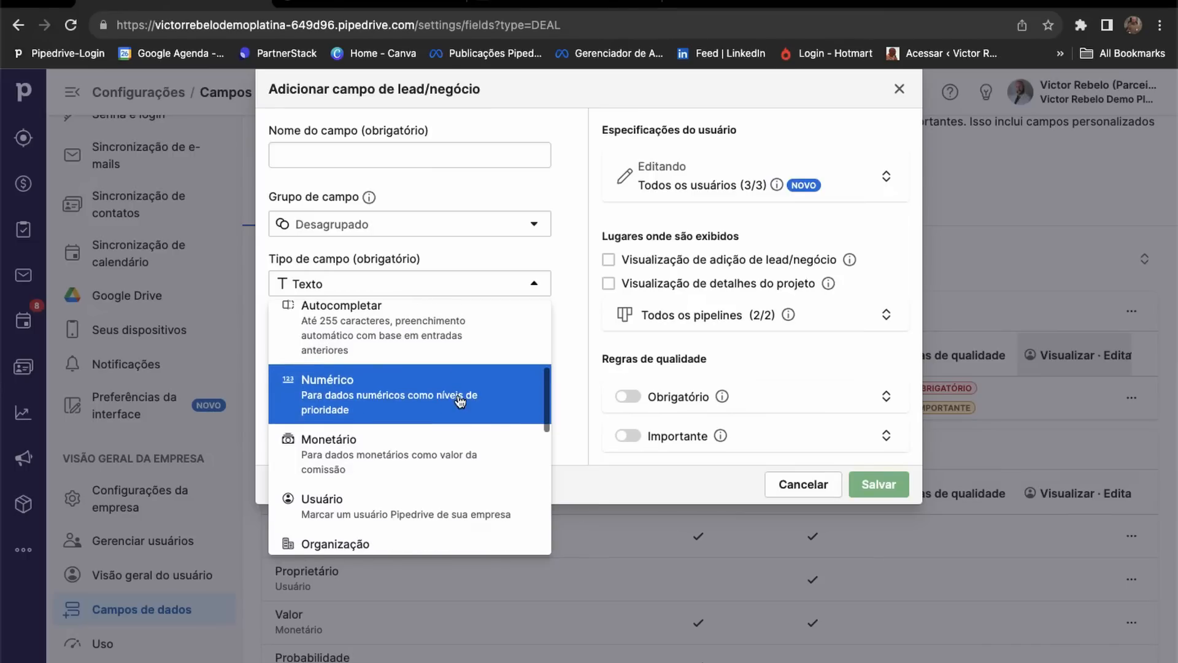
pyautogui.click(355, 431)
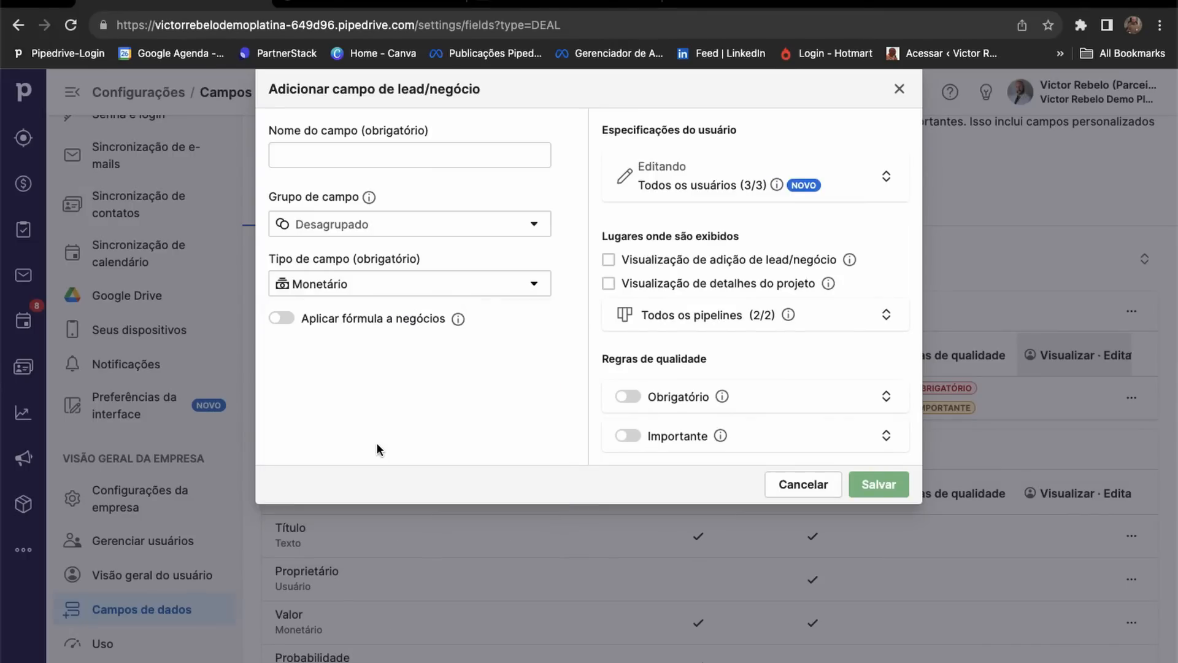
pyautogui.click(313, 152)
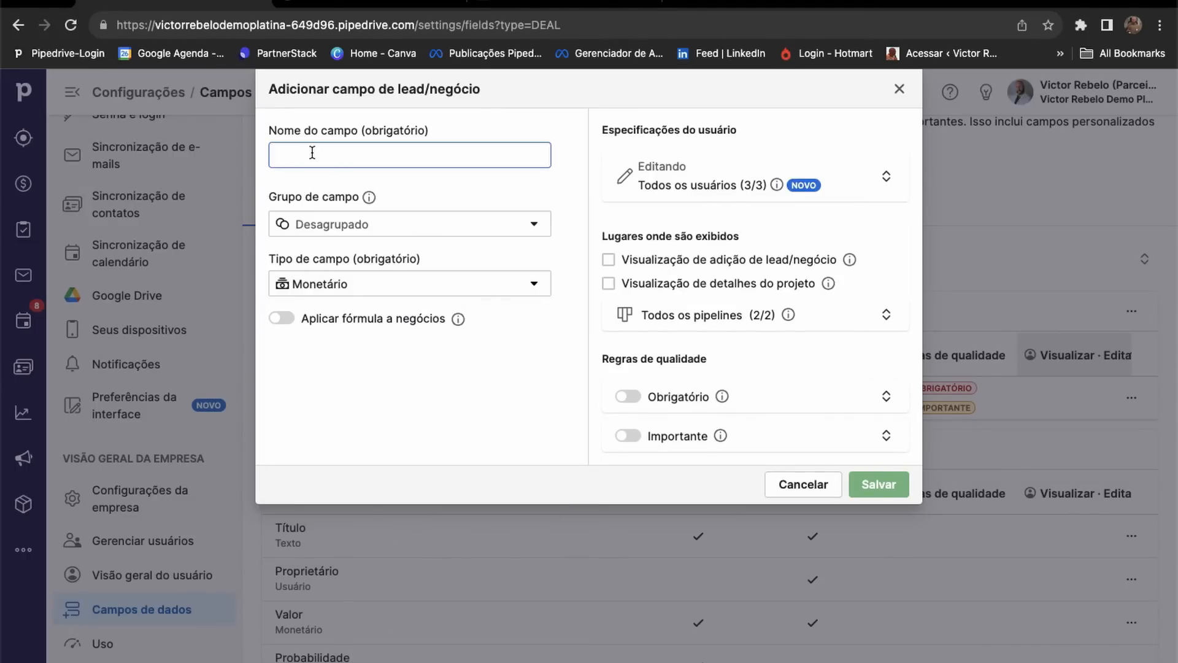
pyautogui.write('Receita')
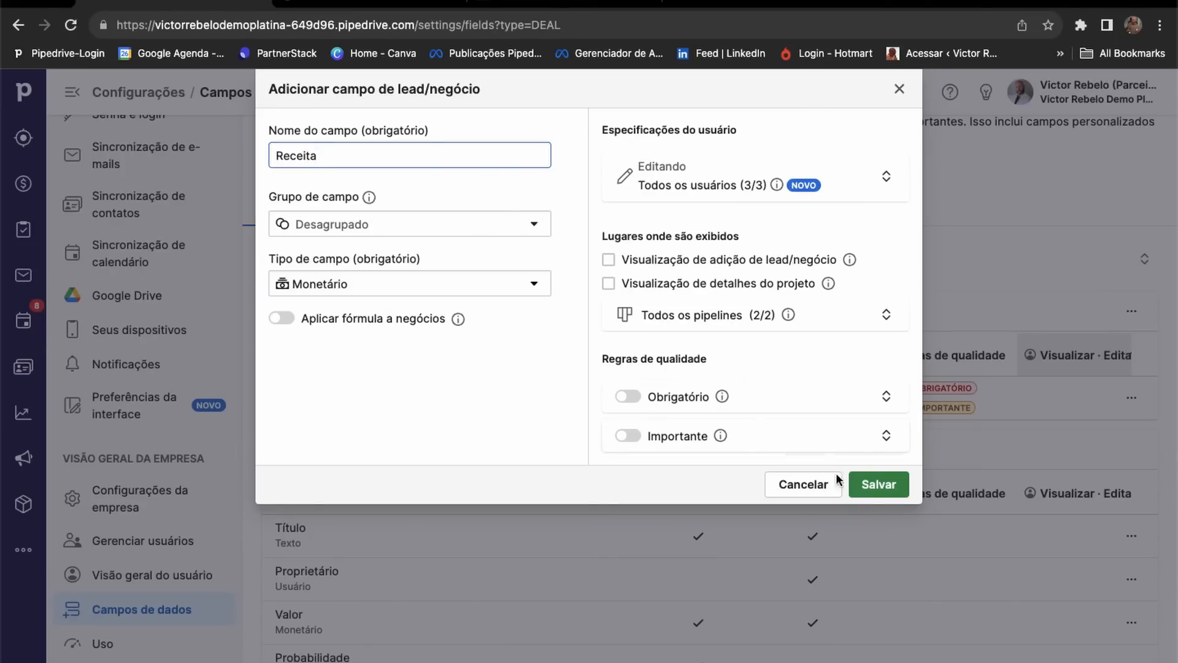
pyautogui.click(871, 488)
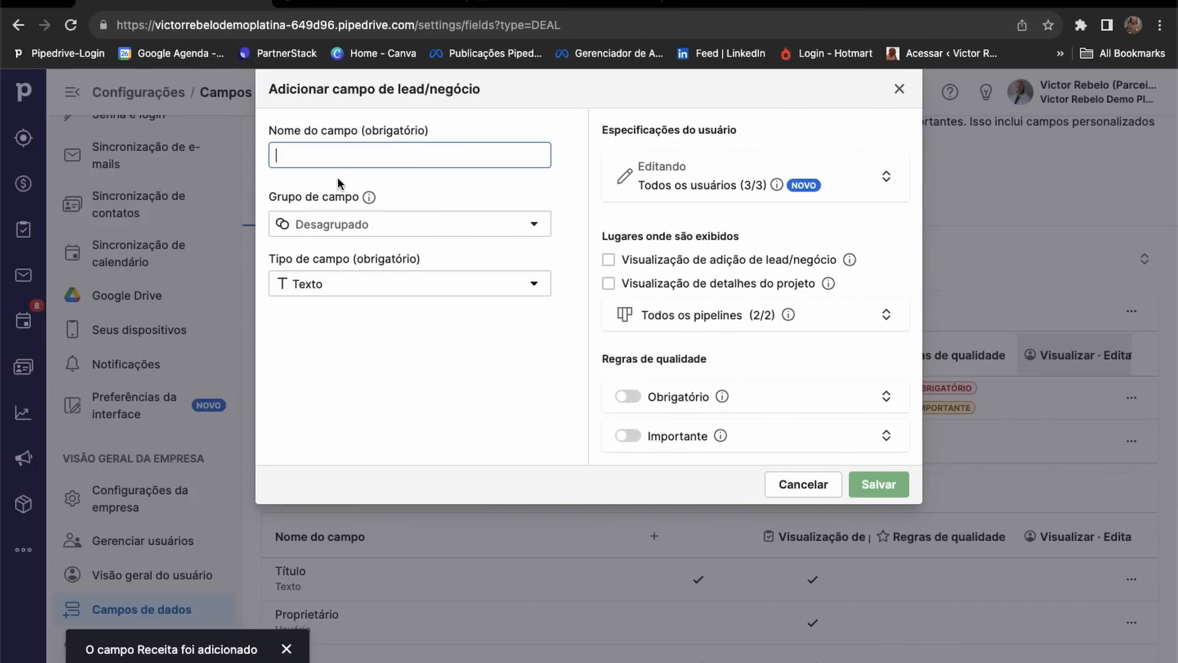
# Add a second Monetário deal custom field named Custos.
pyautogui.write('Custos')
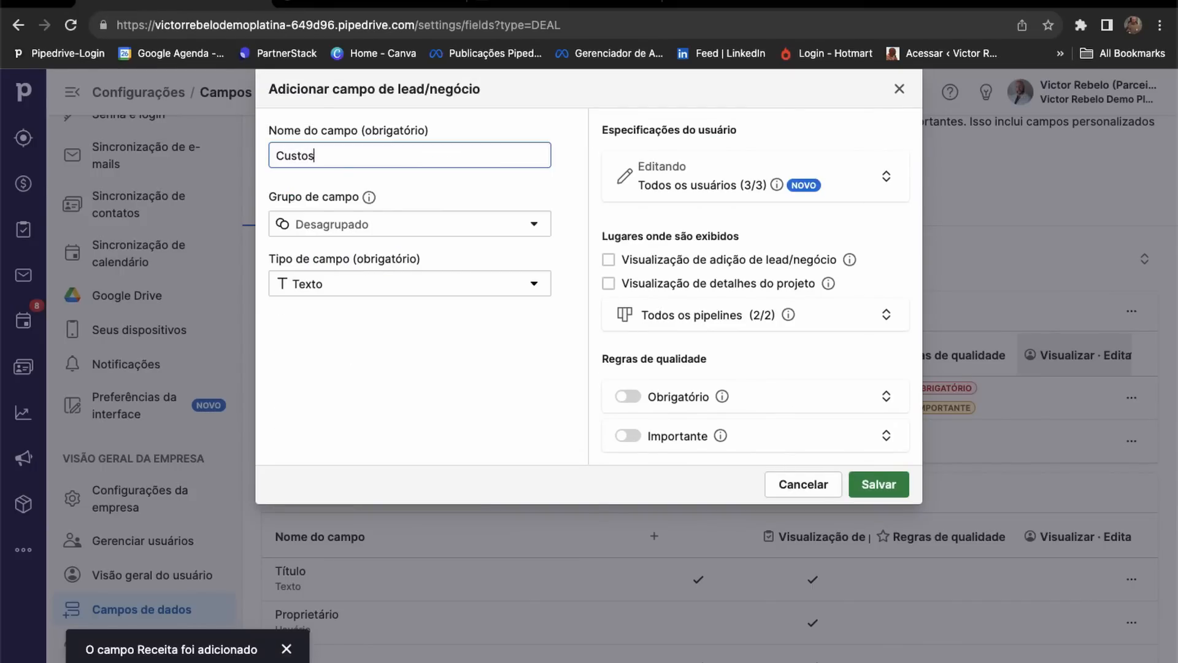
pyautogui.click(380, 283)
pyautogui.scroll(-5, 366, 382)
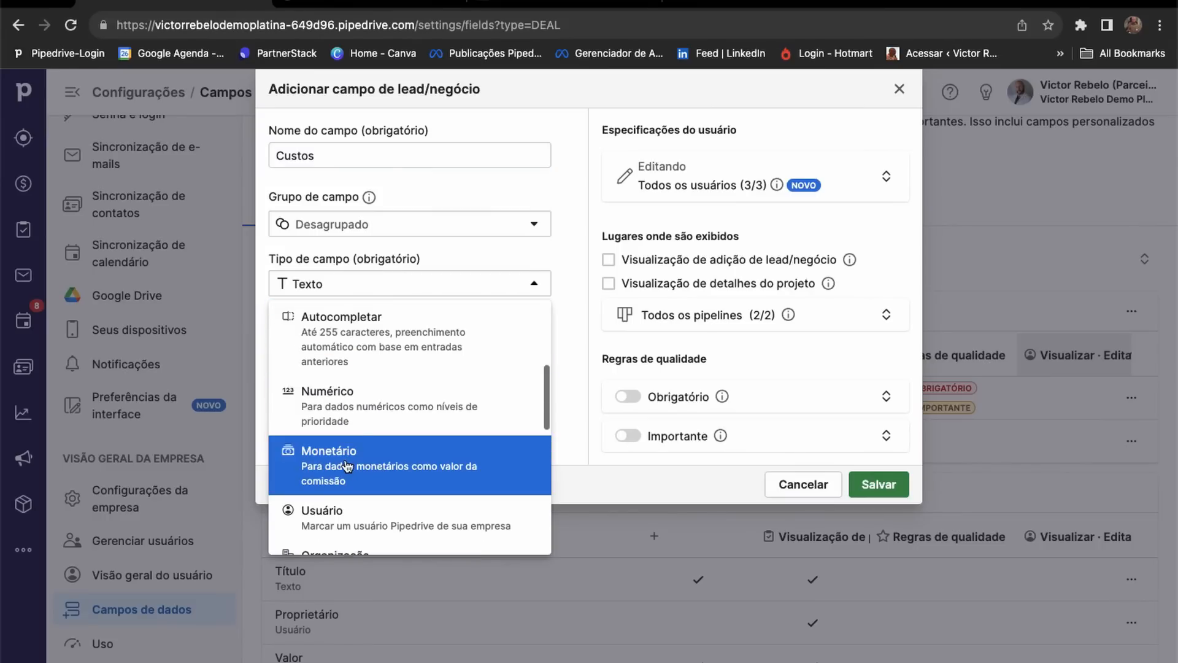
pyautogui.click(356, 466)
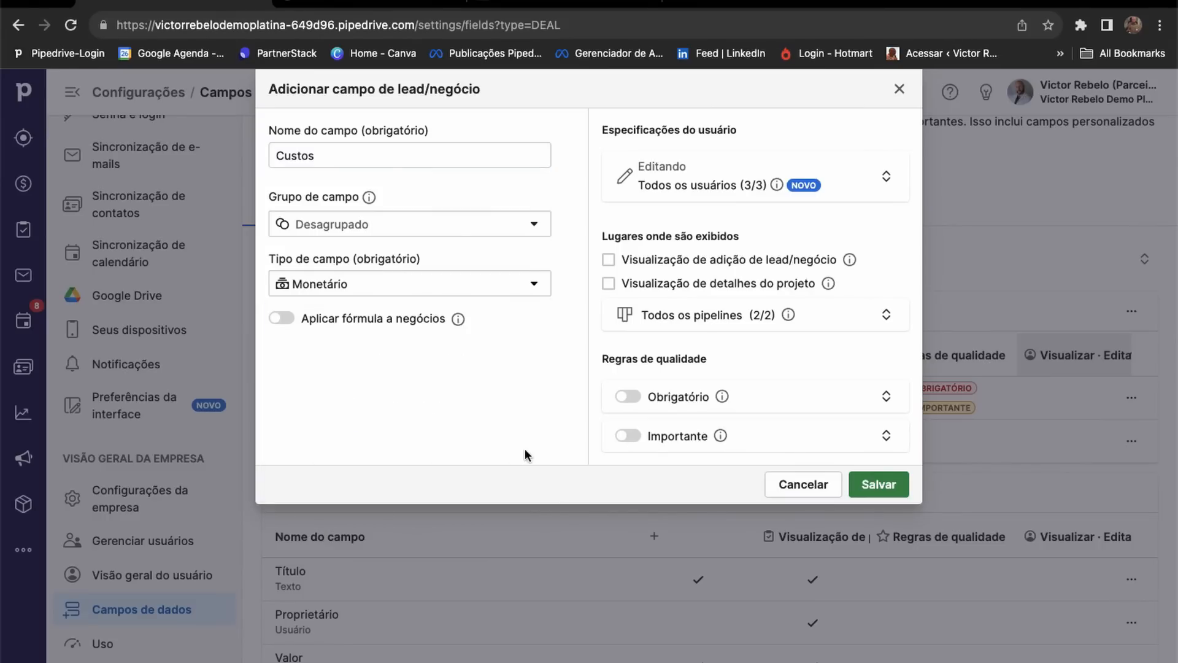
pyautogui.click(888, 488)
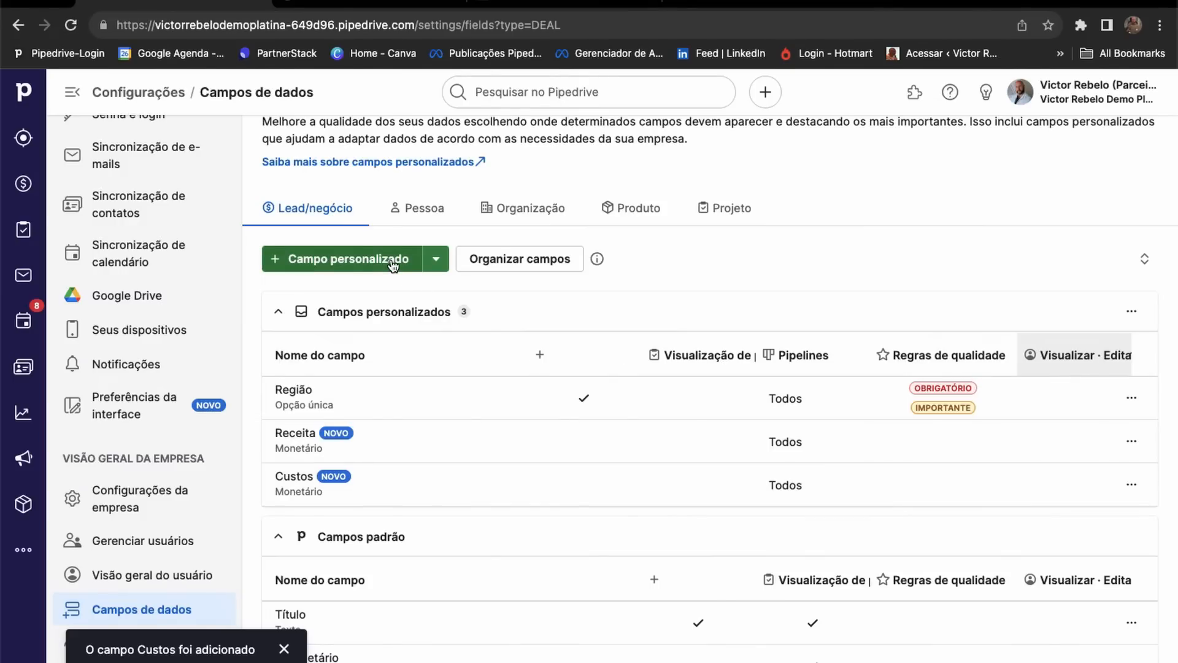
# Start a new Monetário deal field named Lucro.
pyautogui.click(393, 263)
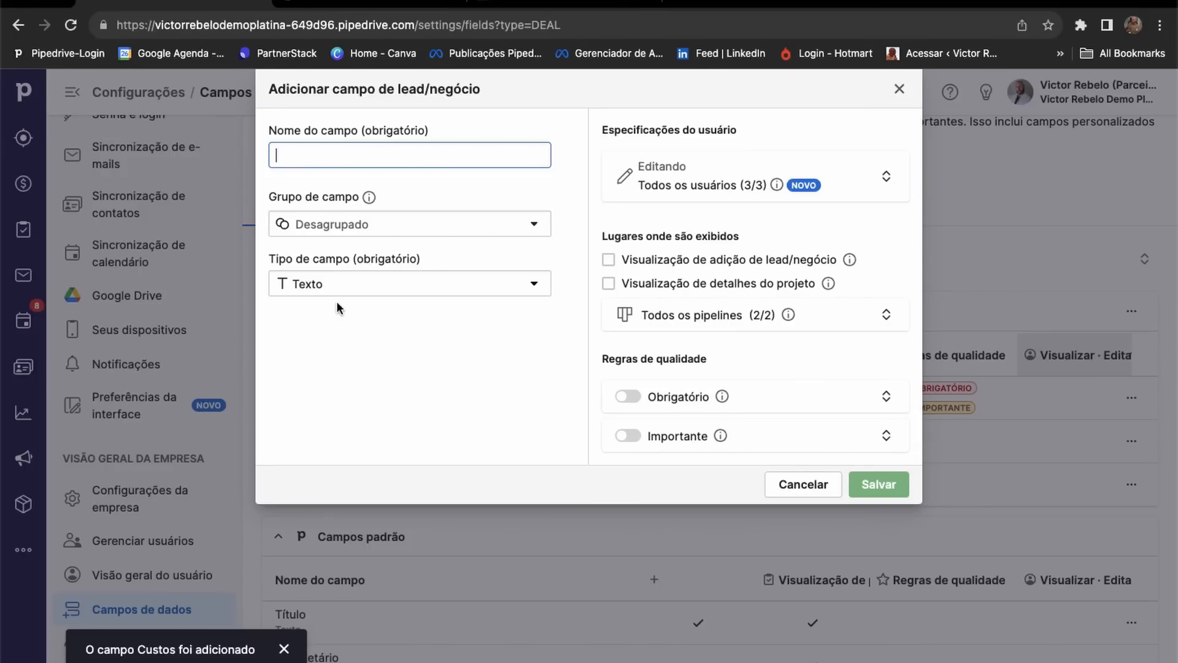
pyautogui.click(350, 285)
pyautogui.scroll(-4, 362, 392)
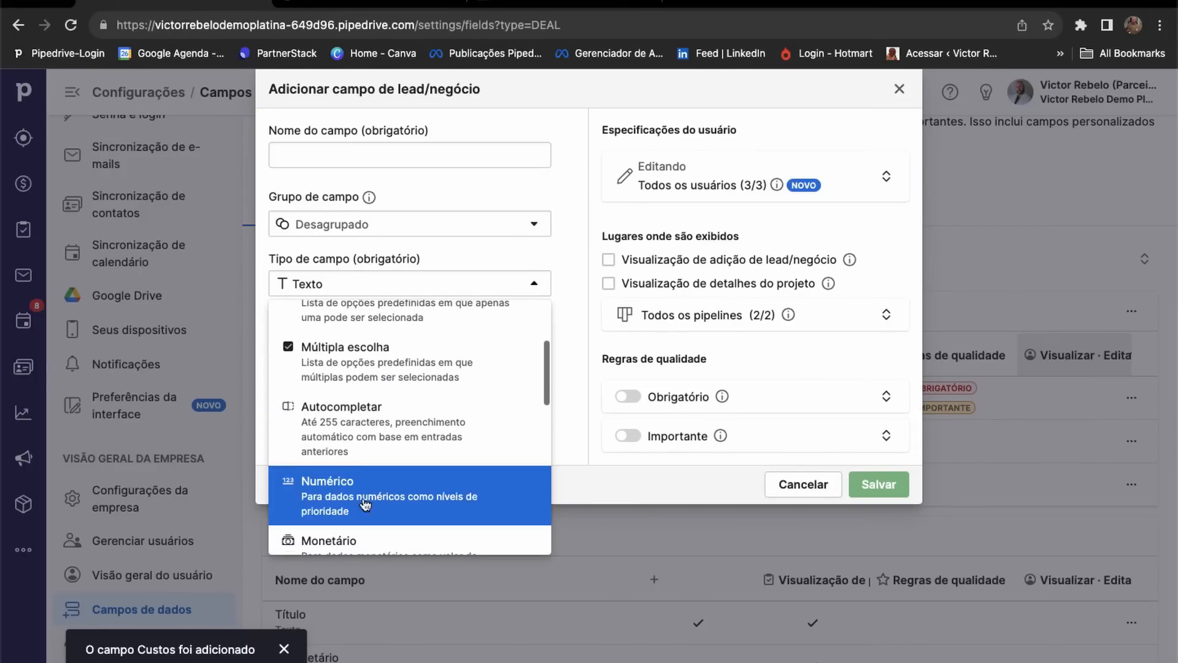
pyautogui.click(297, 531)
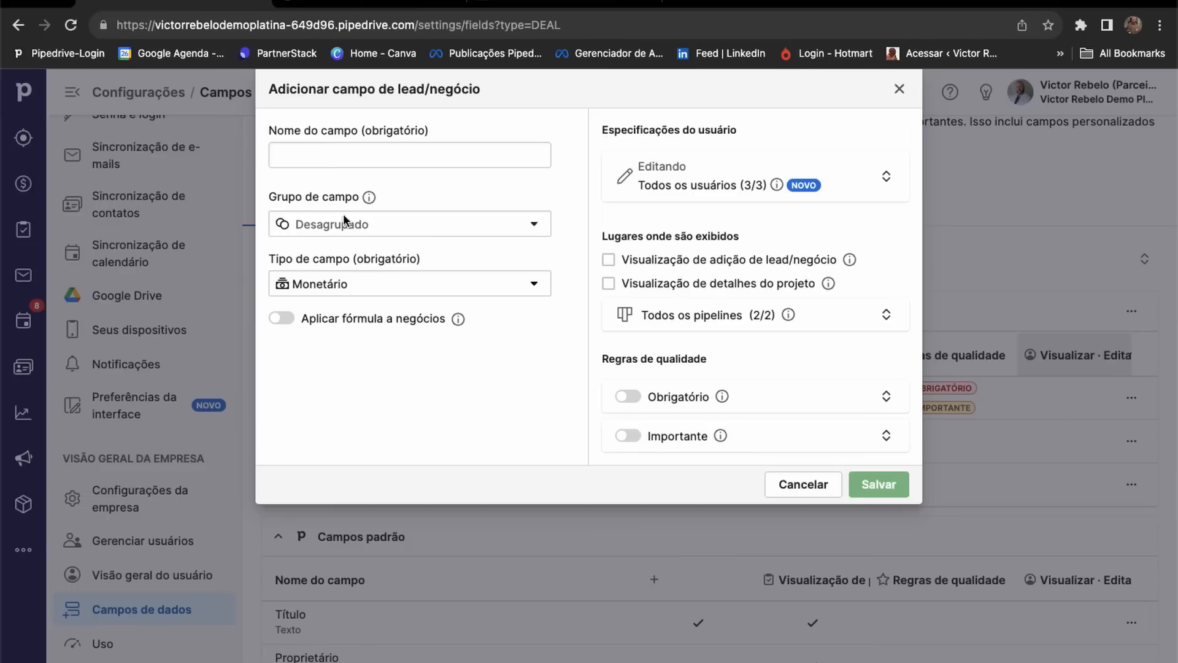
pyautogui.click(331, 154)
pyautogui.write('Lucro')
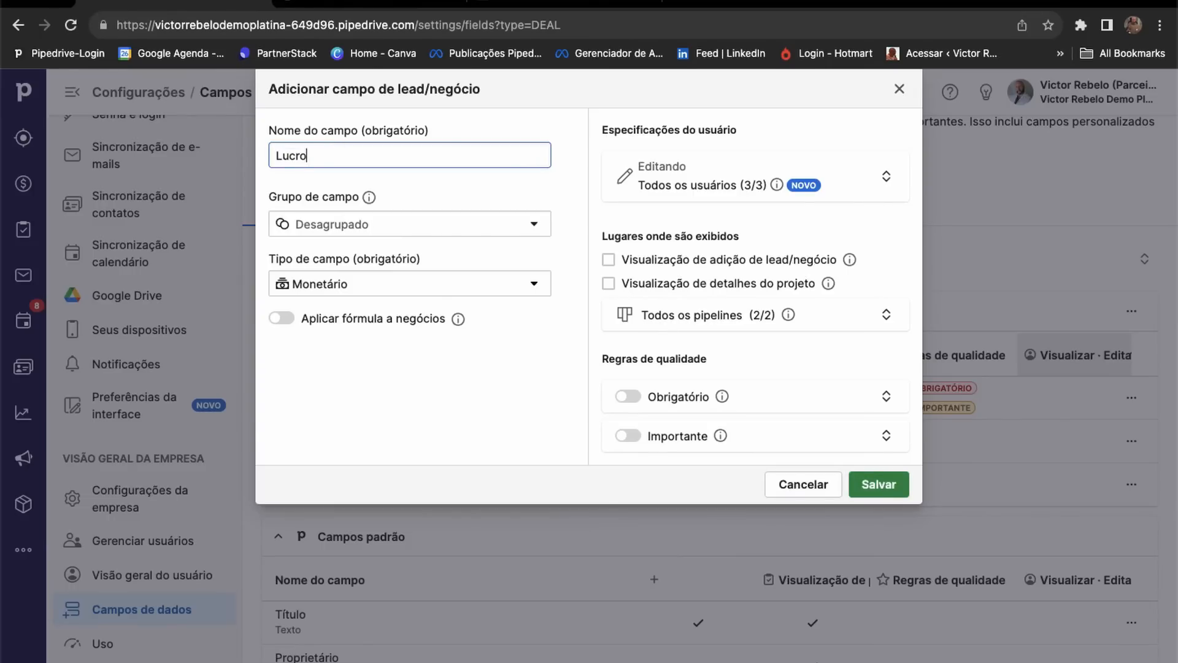
# Make Lucro a formula field: #Negócio Receita - #Negócio Custos.
pyautogui.click(282, 318)
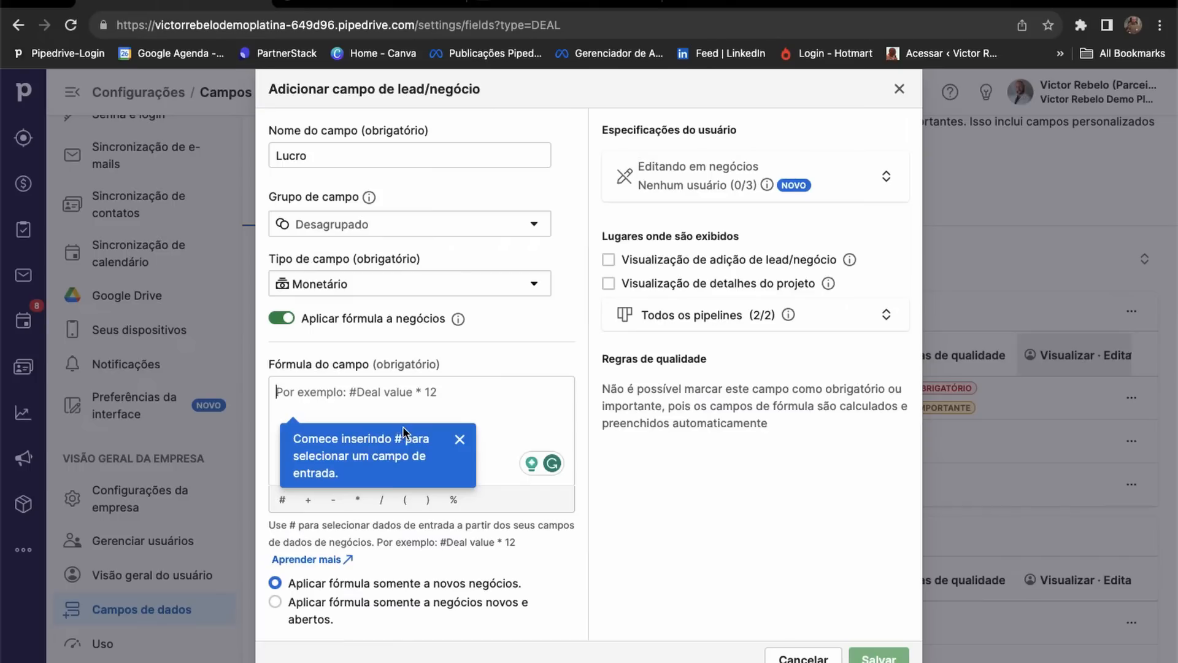
pyautogui.write('#')
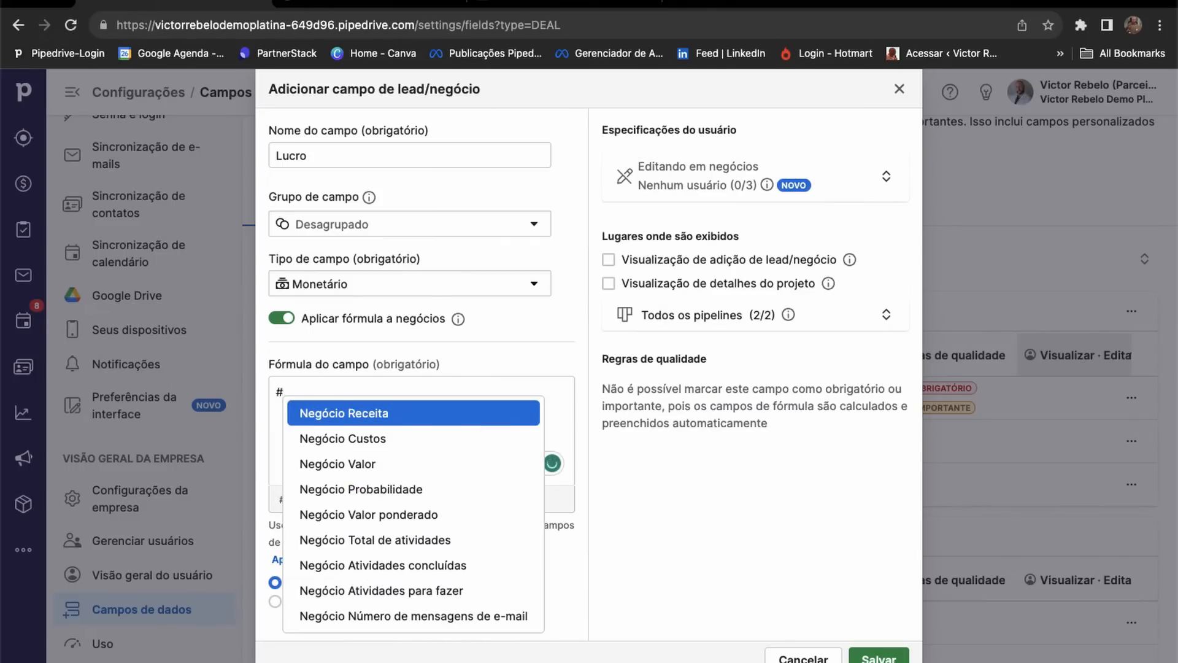
pyautogui.click(353, 423)
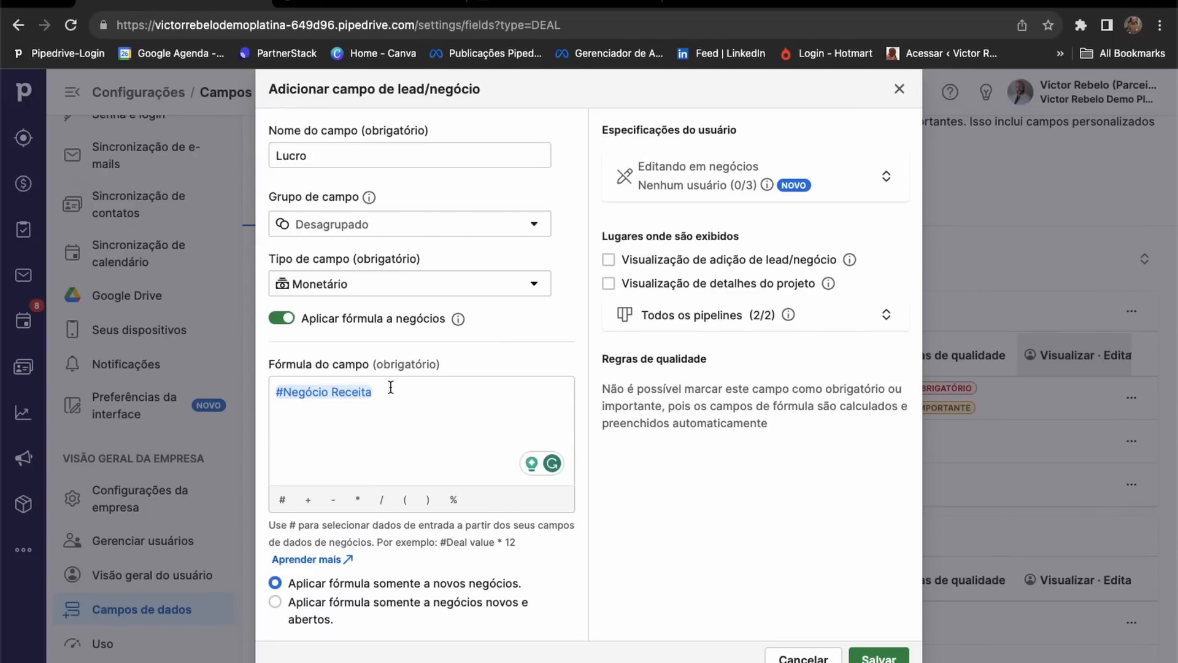
pyautogui.write('- #')
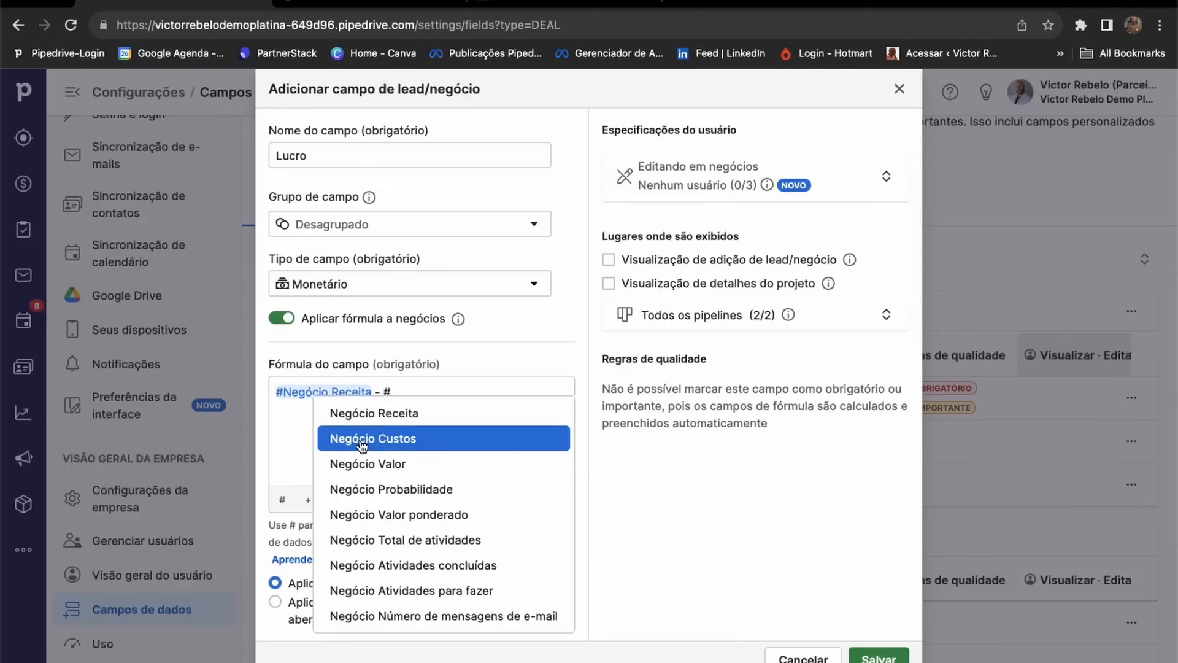
pyautogui.click(396, 440)
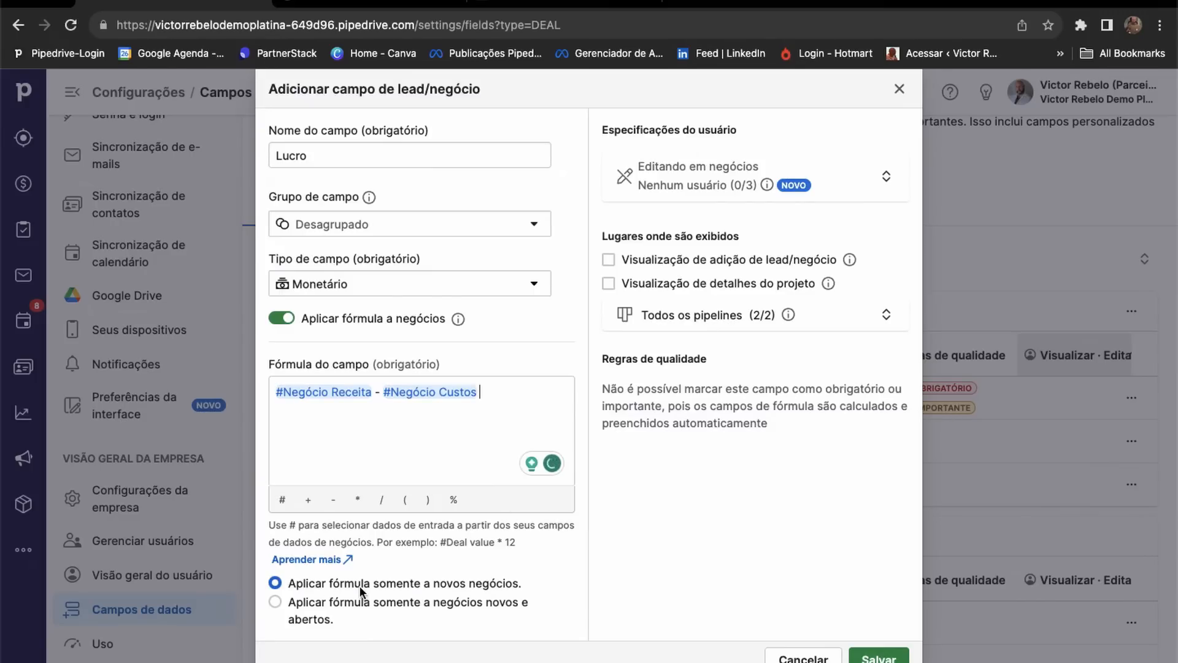
# Review the new-deals formula option and editing permissions, then save the Lucro field.
pyautogui.moveTo(447, 588); pyautogui.dragTo(533, 572)
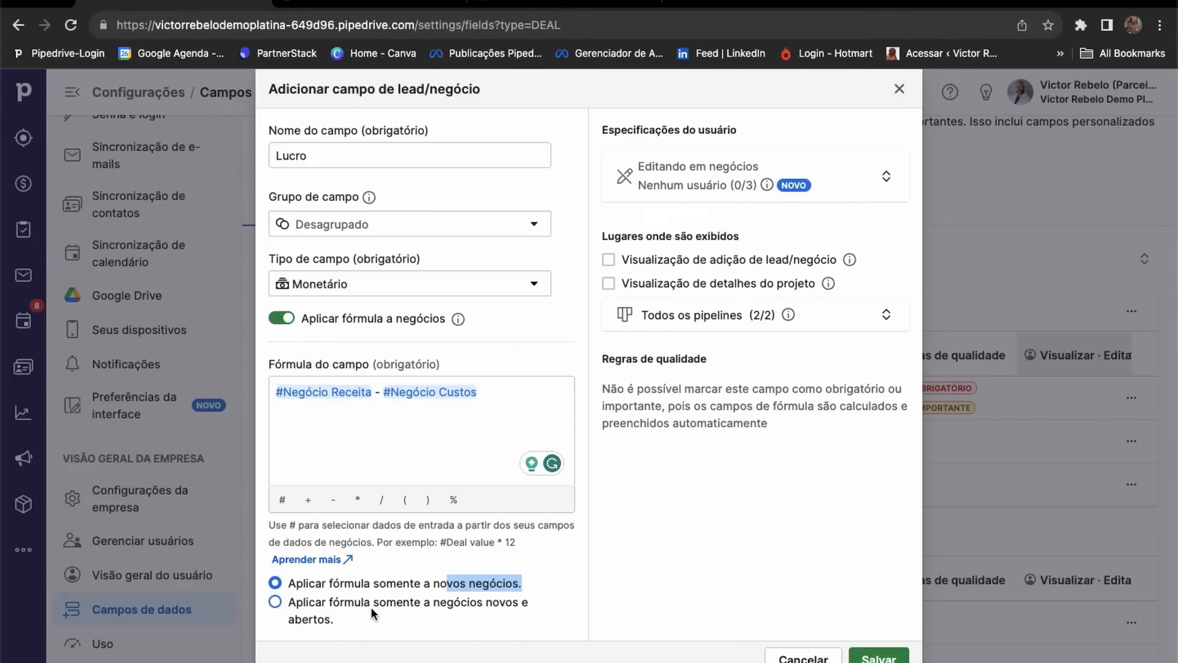
pyautogui.click(884, 176)
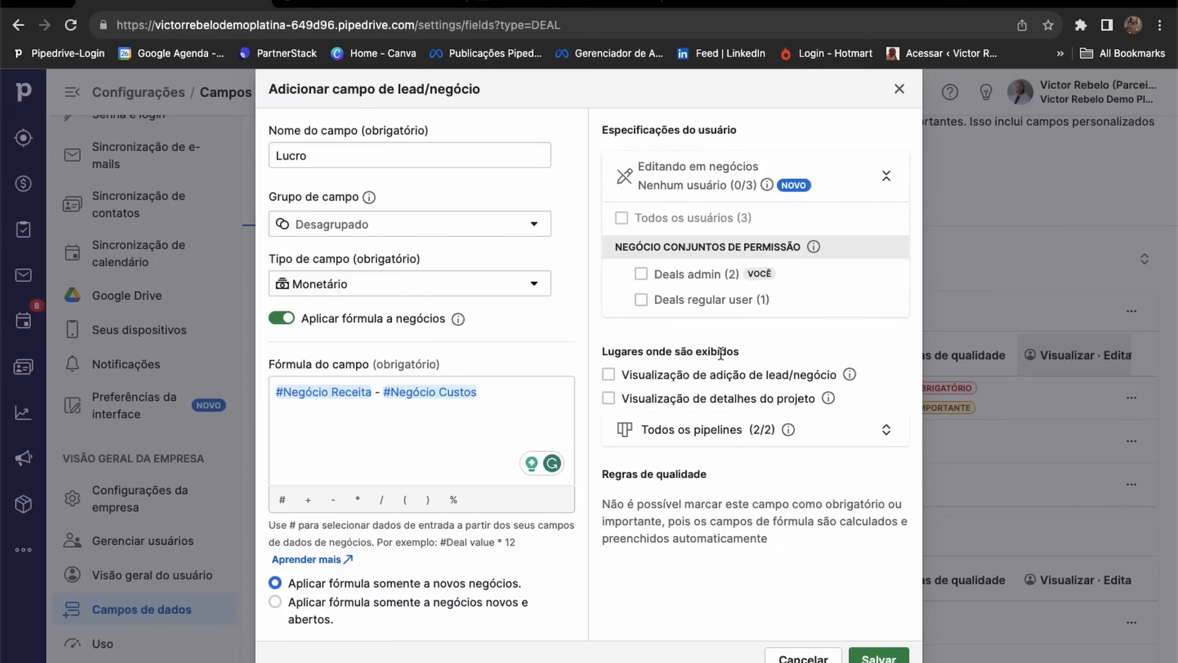
pyautogui.moveTo(721, 299)
pyautogui.click(878, 657)
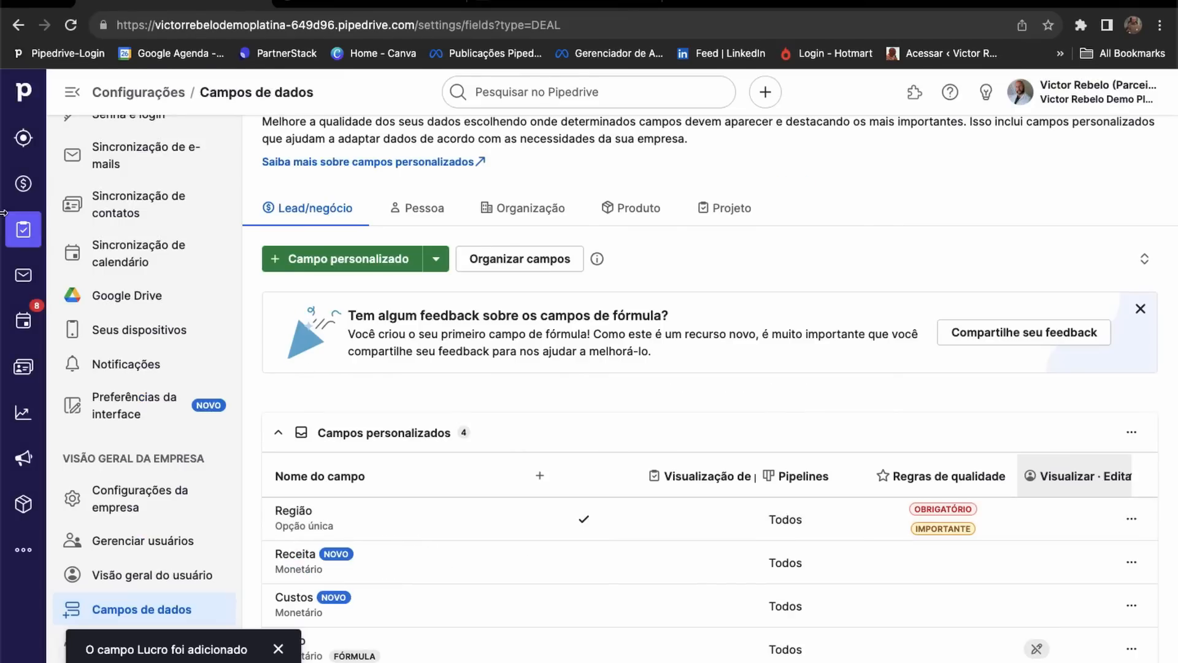
# Open Silicon Deal and set its Receita to 1000.
pyautogui.click(24, 183)
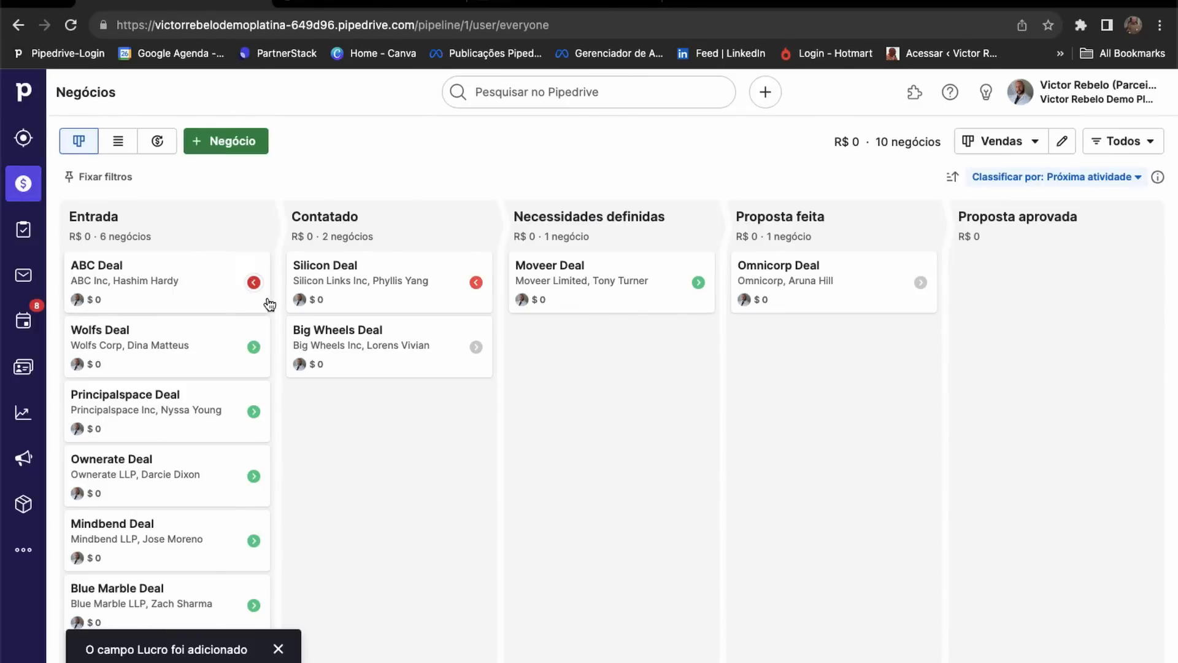
pyautogui.click(388, 284)
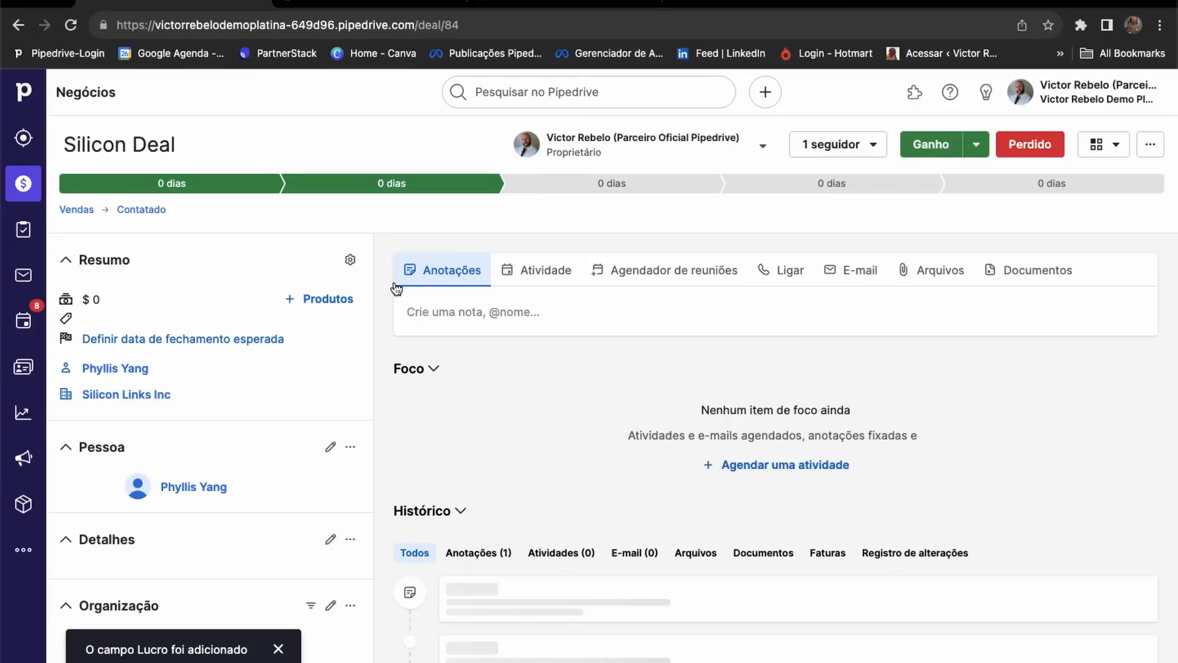
pyautogui.scroll(-3, 271, 407)
pyautogui.scroll(-3, 160, 456)
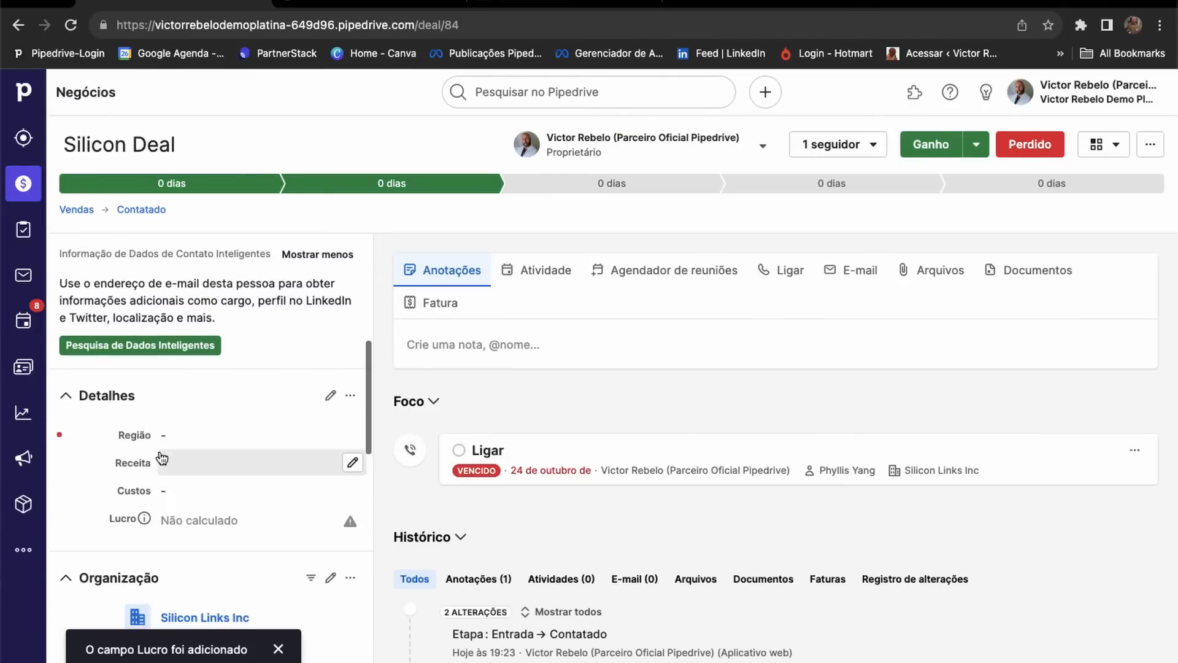
pyautogui.click(207, 463)
pyautogui.write('1000')
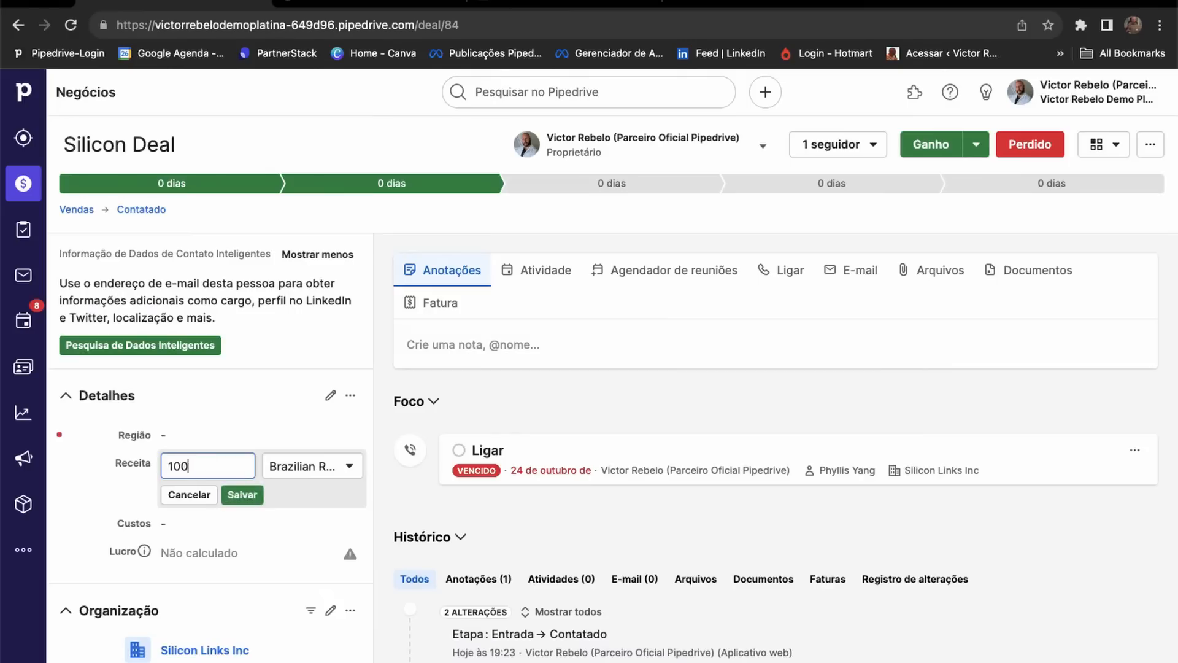
pyautogui.click(238, 494)
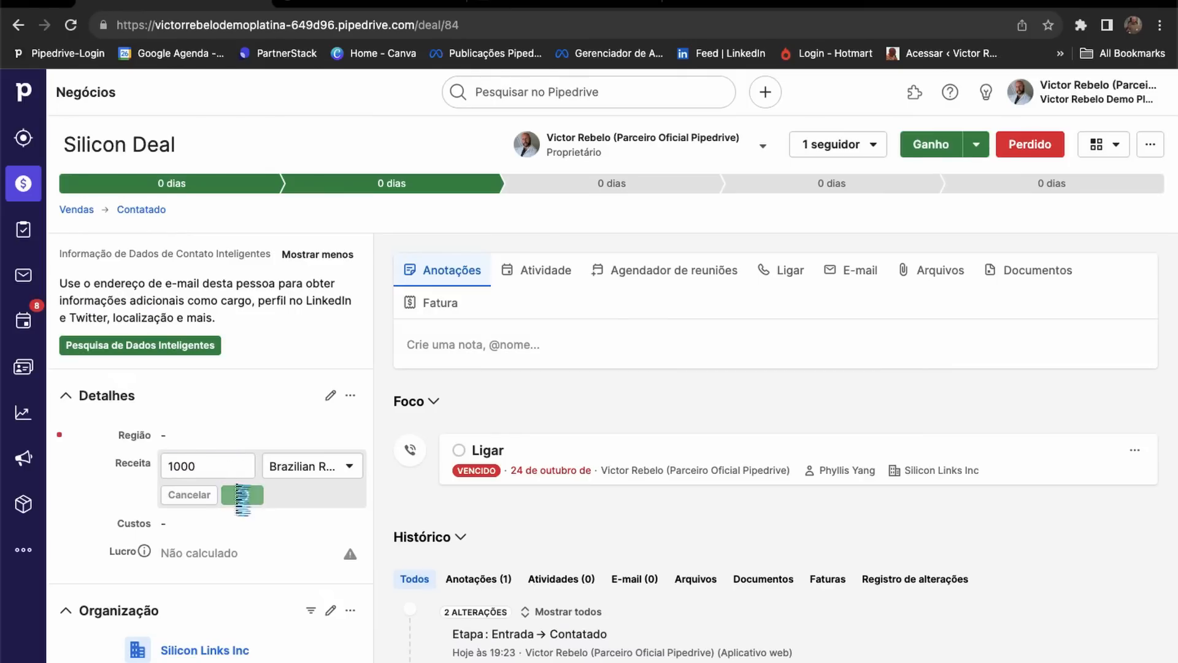
# Set Silicon Deal's Custos to 500, keeping the currency as Brazilian Real.
pyautogui.click(183, 490)
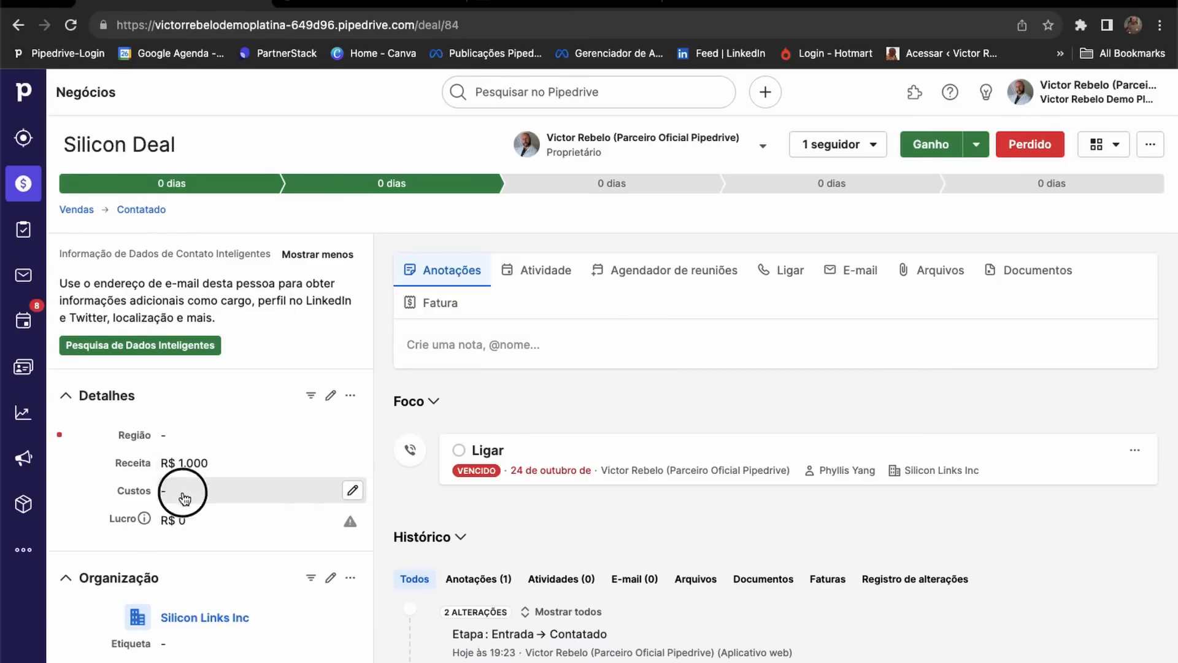
pyautogui.write('500')
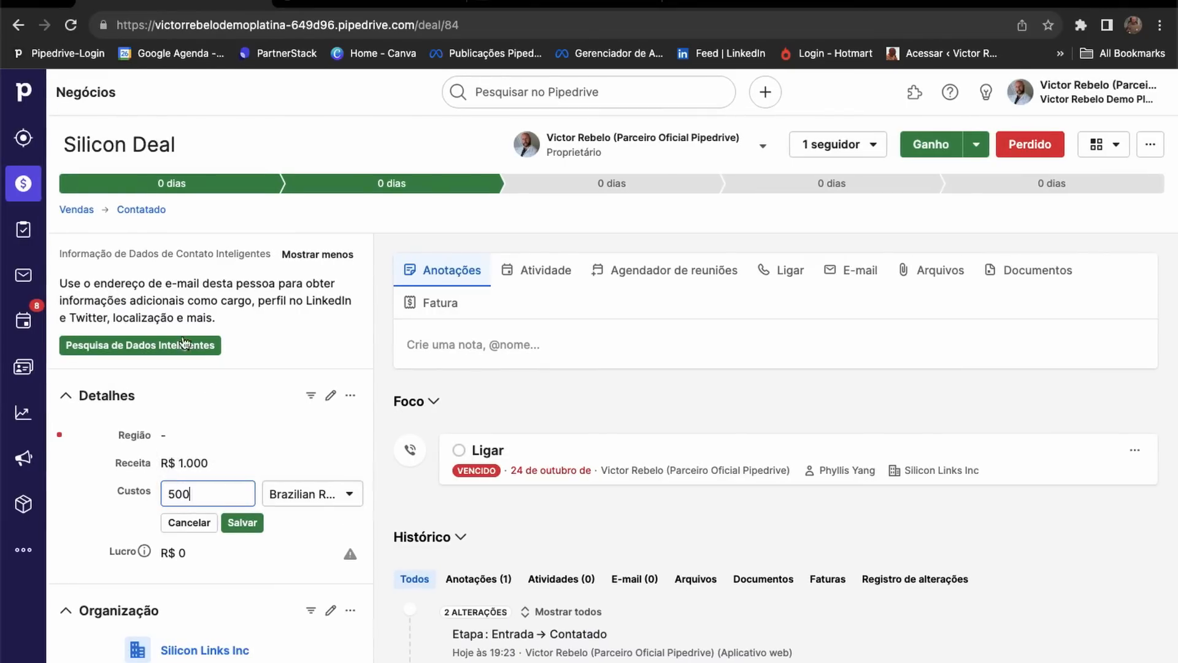
pyautogui.scroll(6, 166, 472)
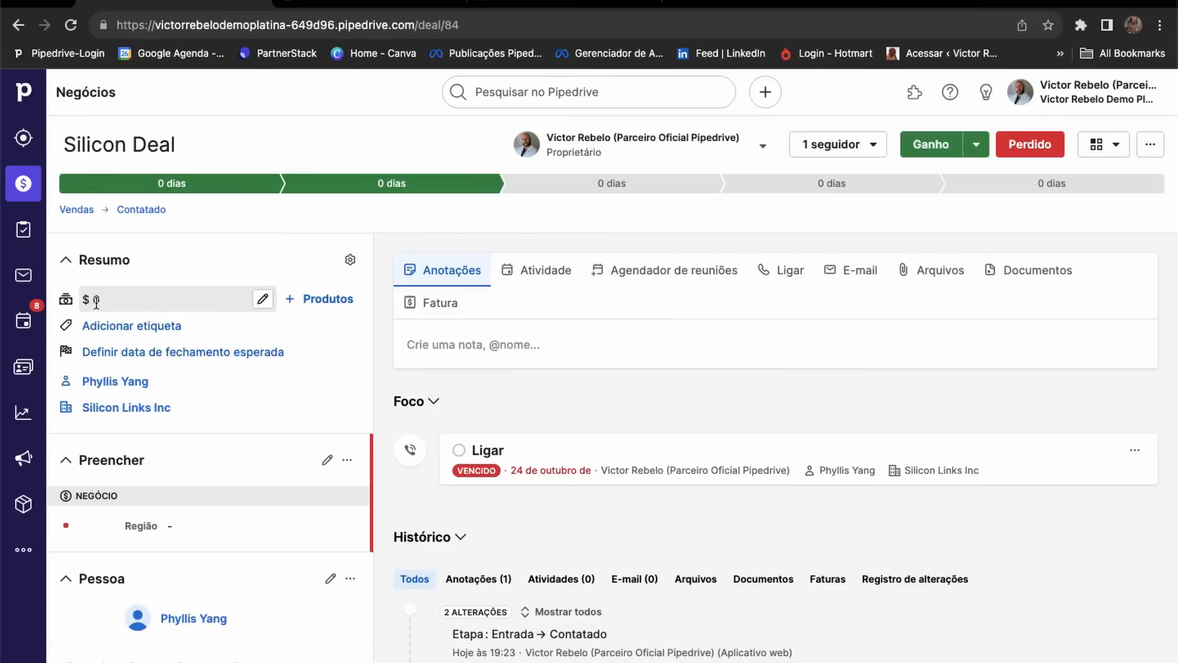
pyautogui.scroll(-6, 145, 434)
pyautogui.scroll(-1, 261, 500)
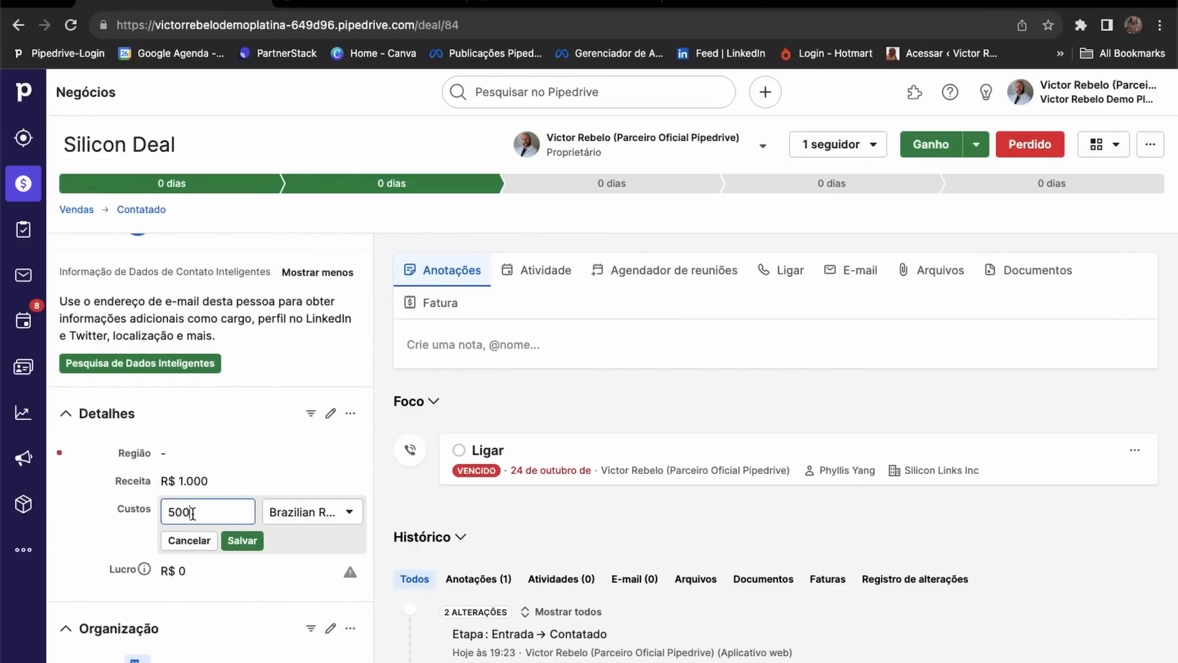
pyautogui.click(353, 511)
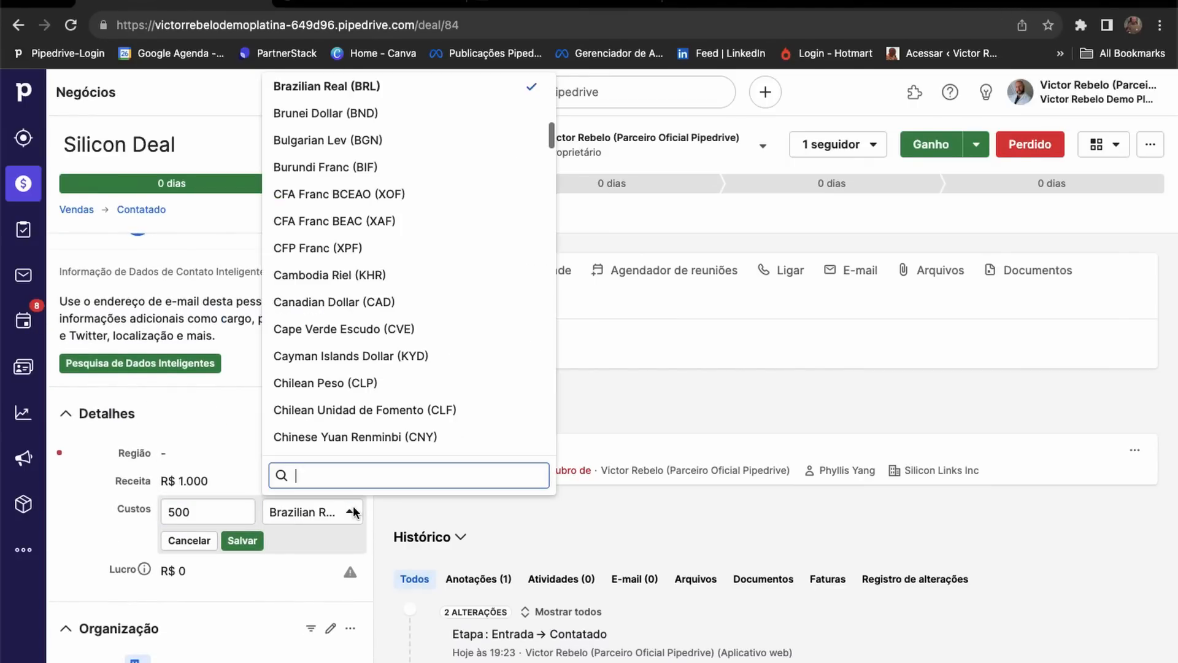
pyautogui.click(353, 509)
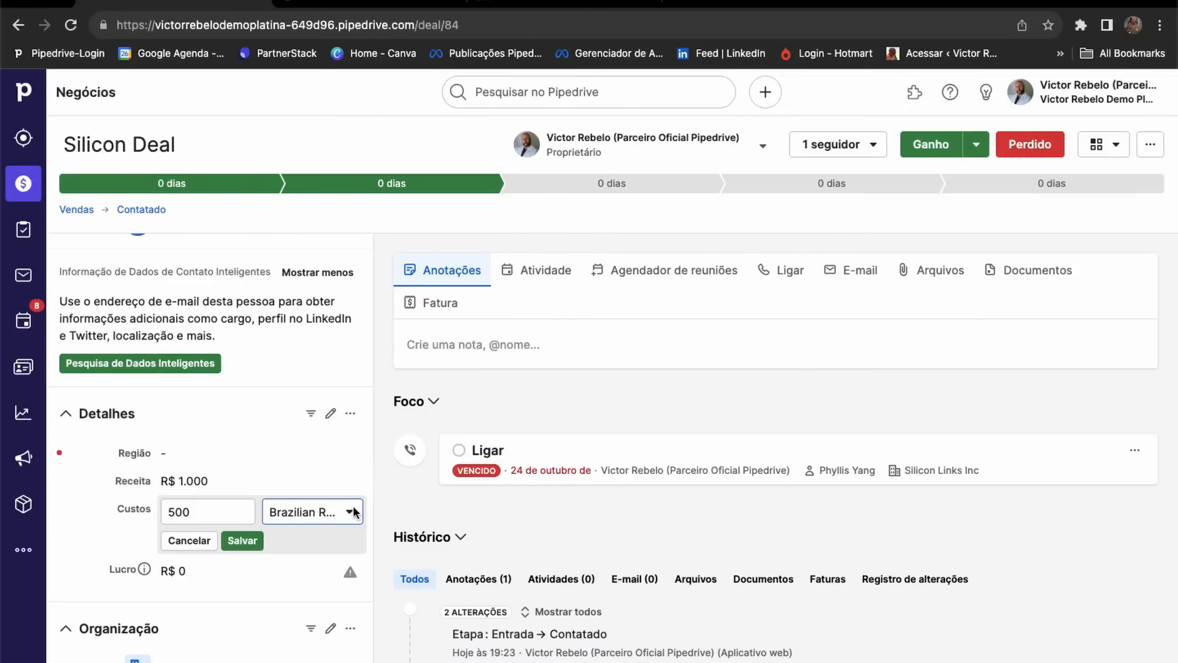
pyautogui.click(353, 508)
pyautogui.click(353, 508)
pyautogui.click(237, 543)
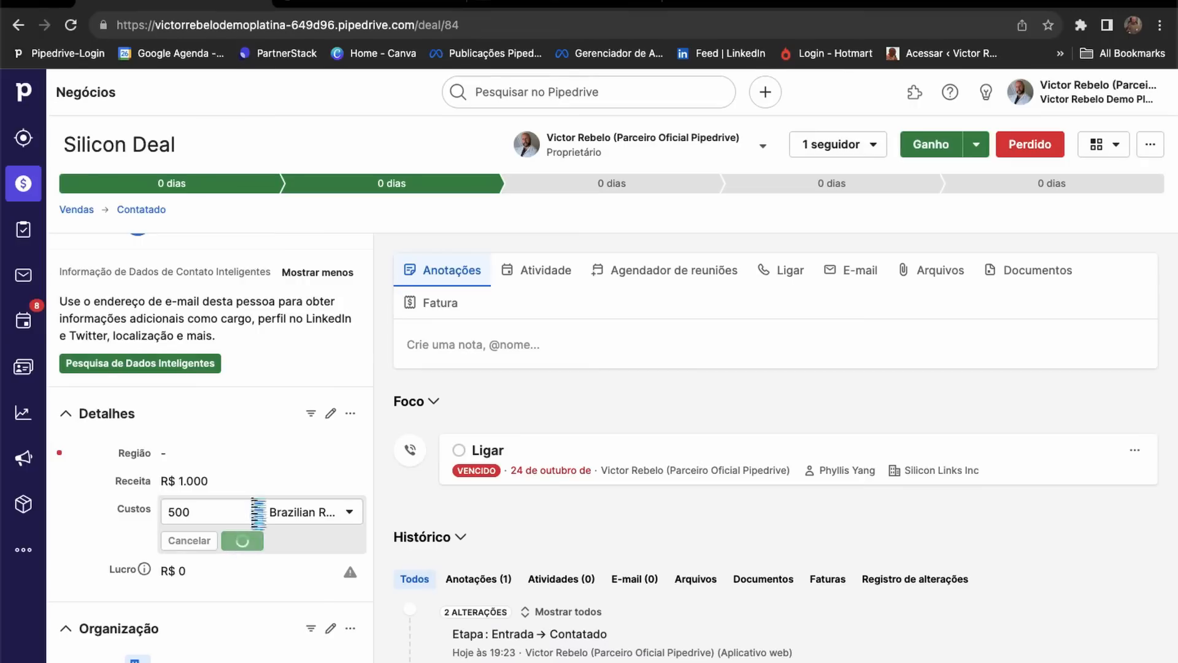
# Change the deal value to 1000 and check Lucro's calculated R$ 500.
pyautogui.scroll(6, 196, 497)
pyautogui.scroll(-2, 171, 376)
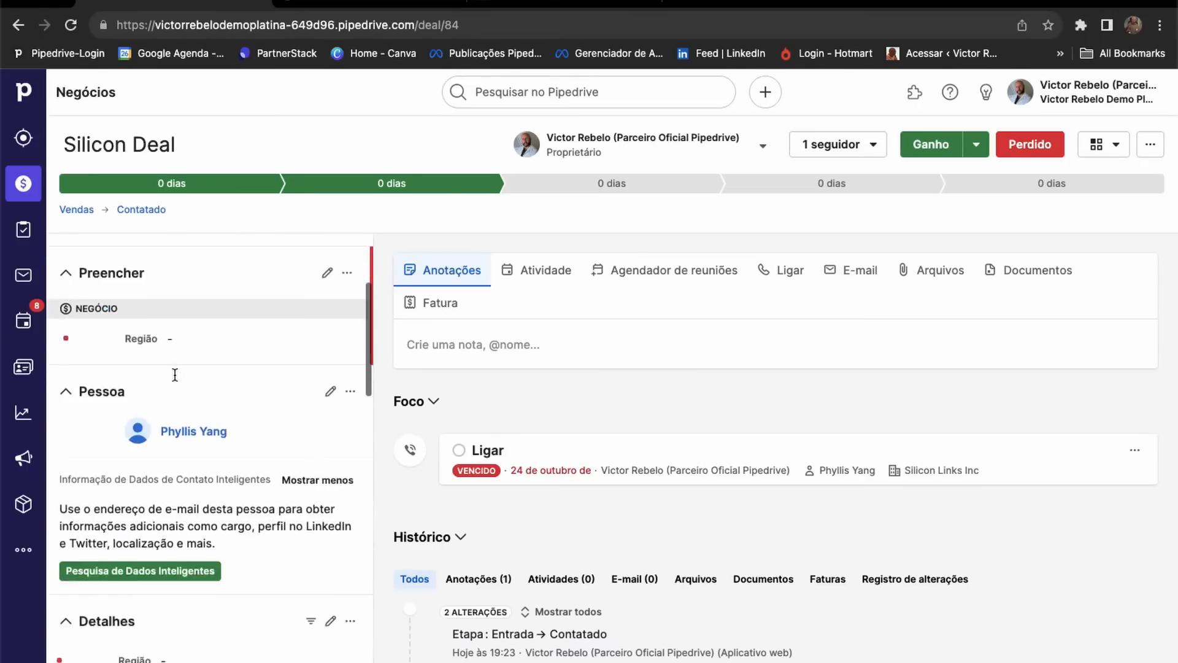
pyautogui.scroll(2, 158, 323)
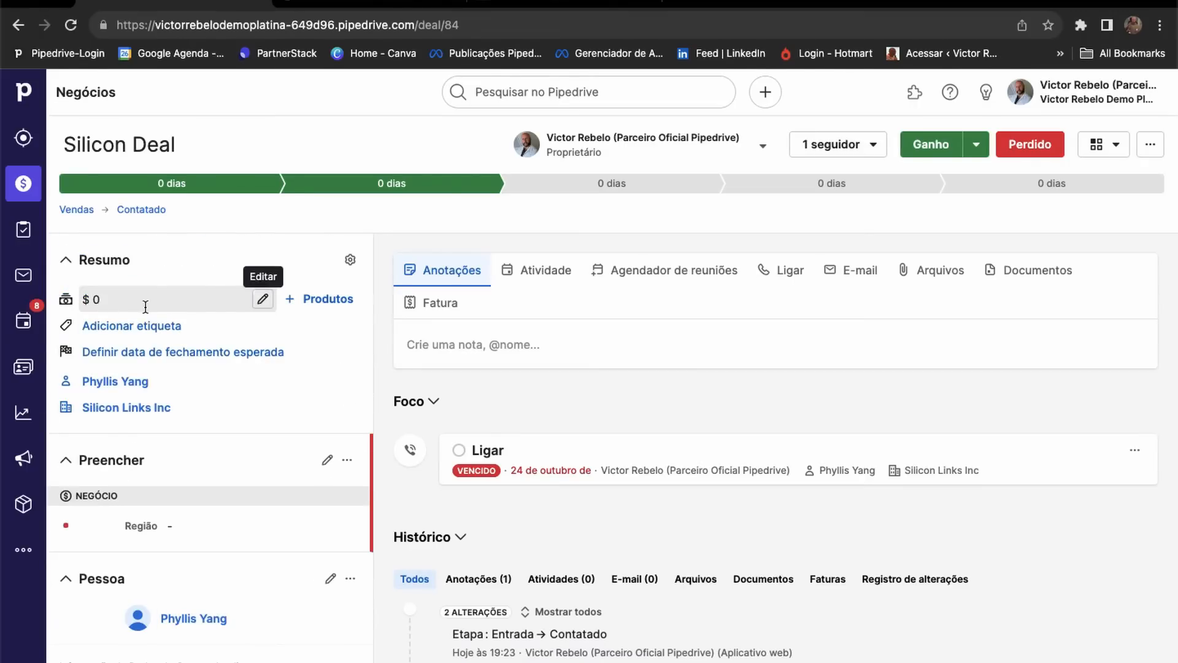
pyautogui.click(262, 299)
pyautogui.write('1000')
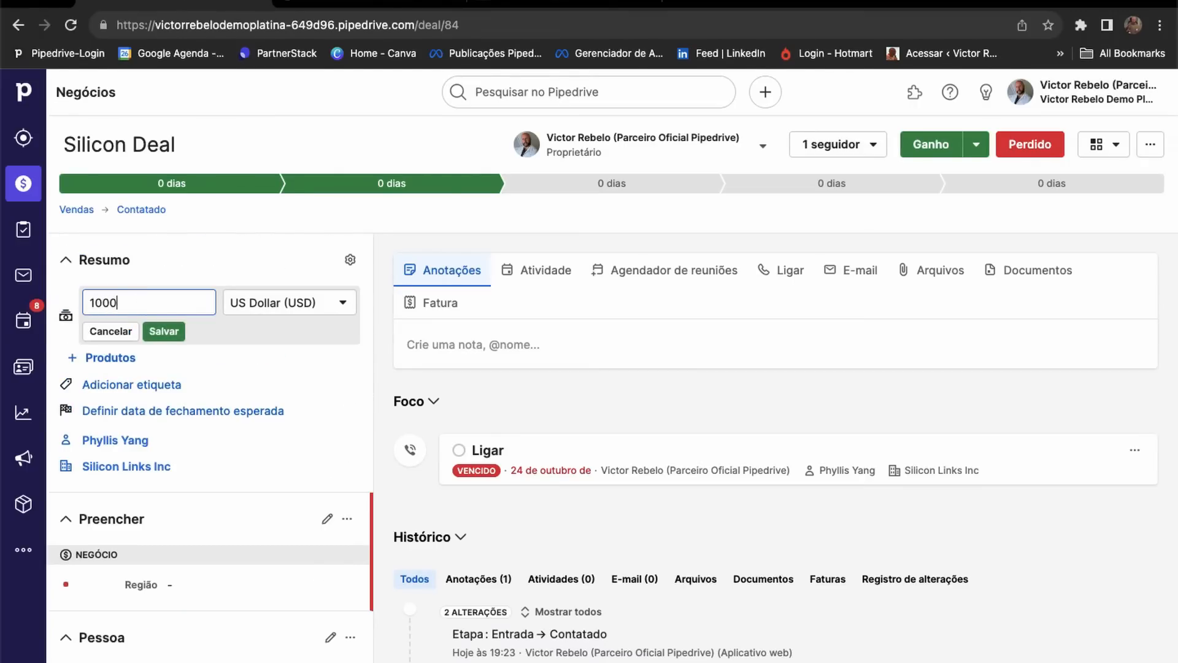
pyautogui.click(165, 333)
pyautogui.scroll(-8, 200, 347)
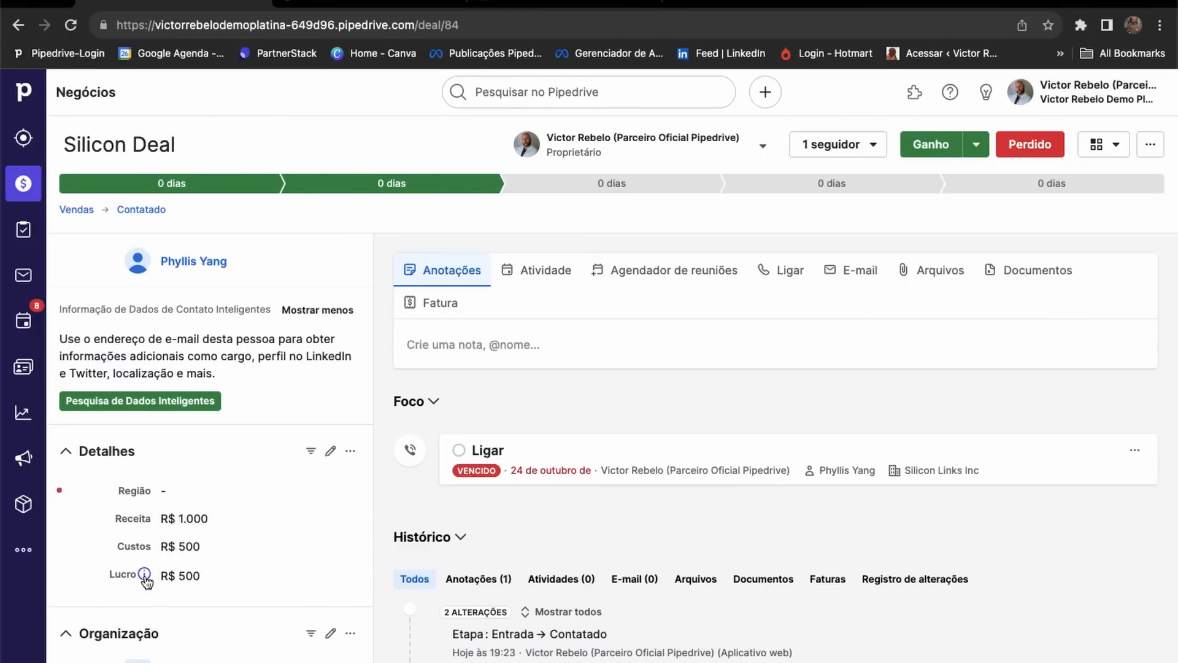
pyautogui.moveTo(145, 580)
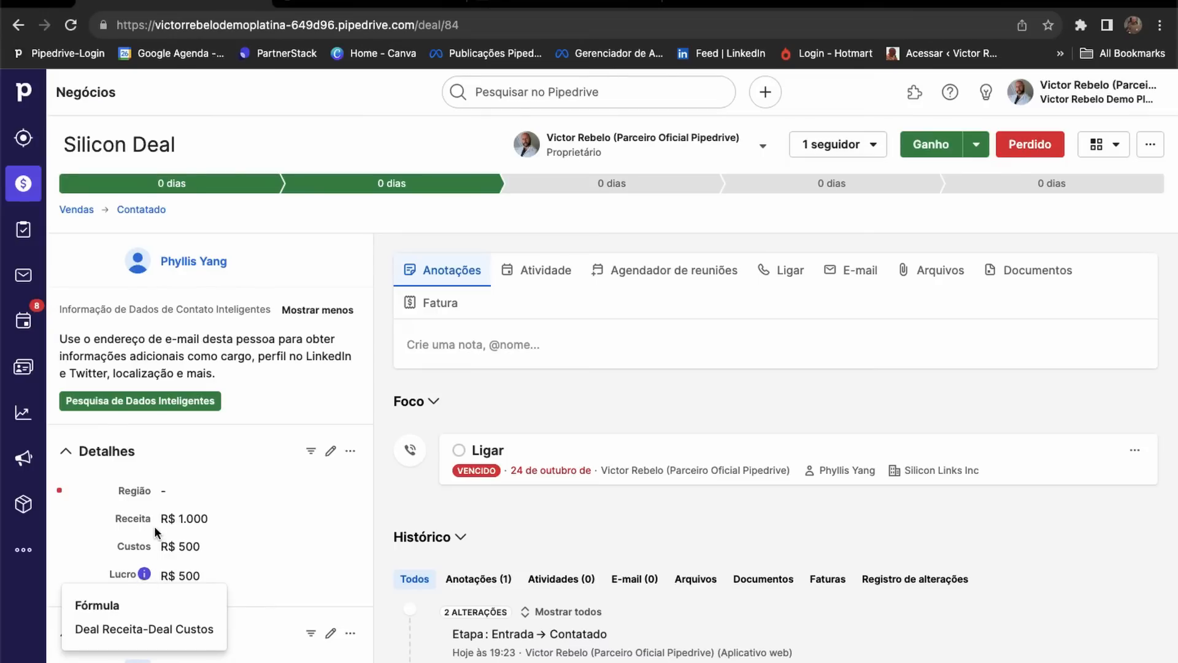
pyautogui.scroll(5, 162, 509)
pyautogui.scroll(-3, 250, 458)
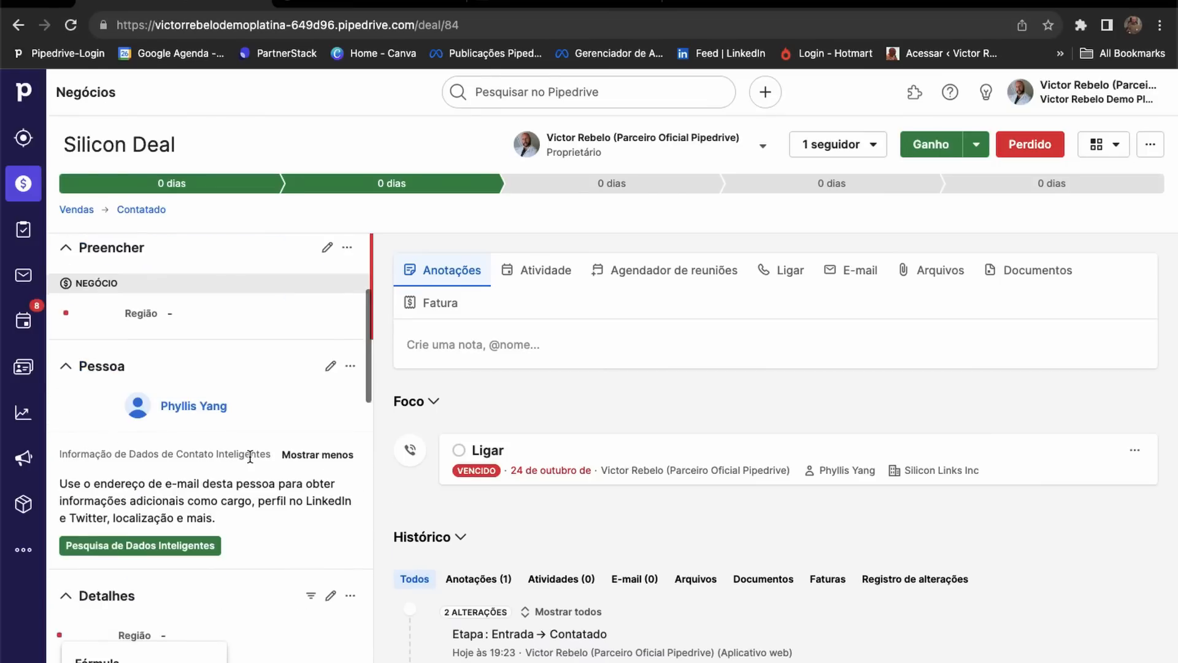
pyautogui.scroll(-3, 250, 457)
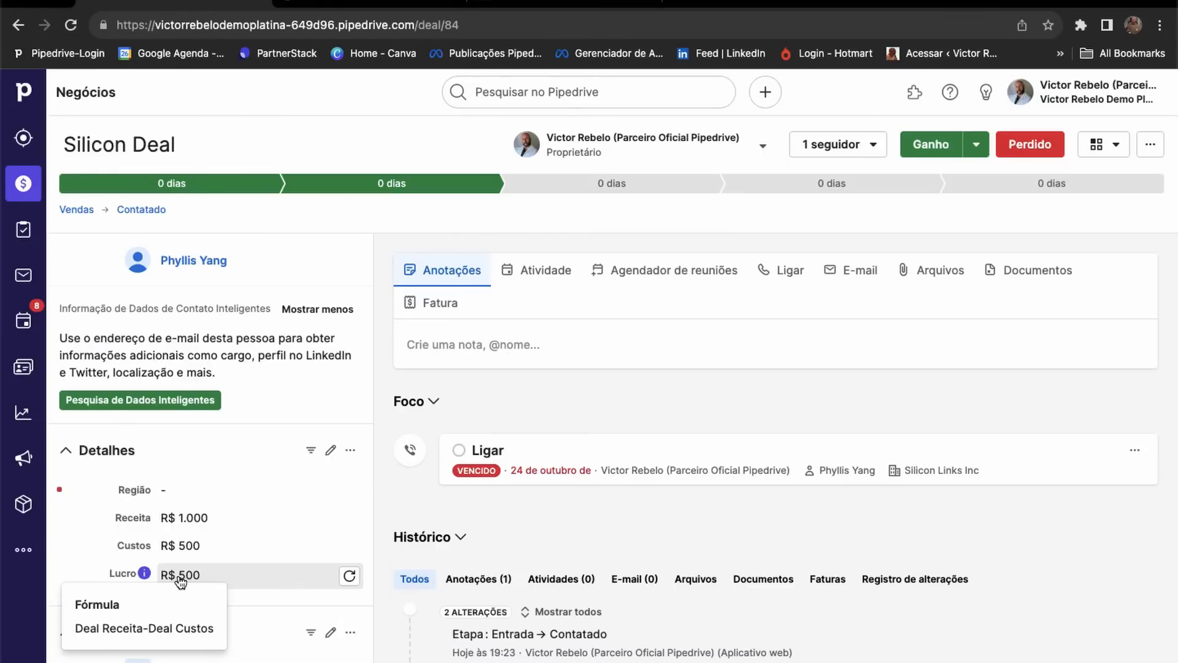
# Go to the company settings' Campos de dados page.
pyautogui.click(1081, 92)
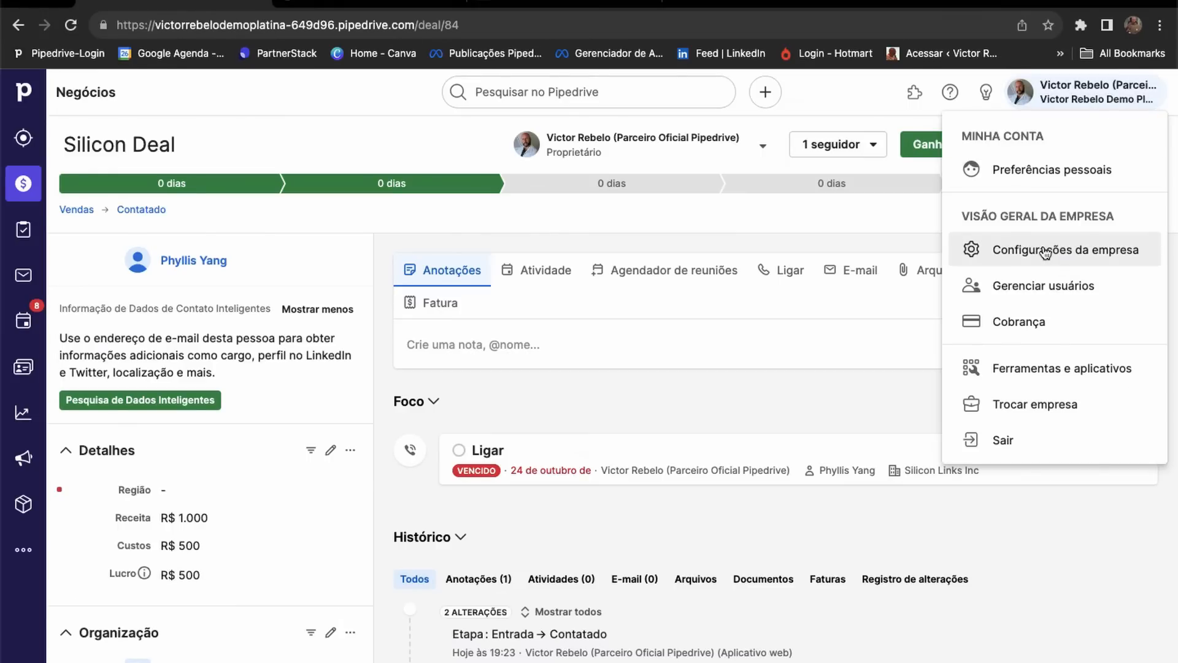
pyautogui.click(1045, 252)
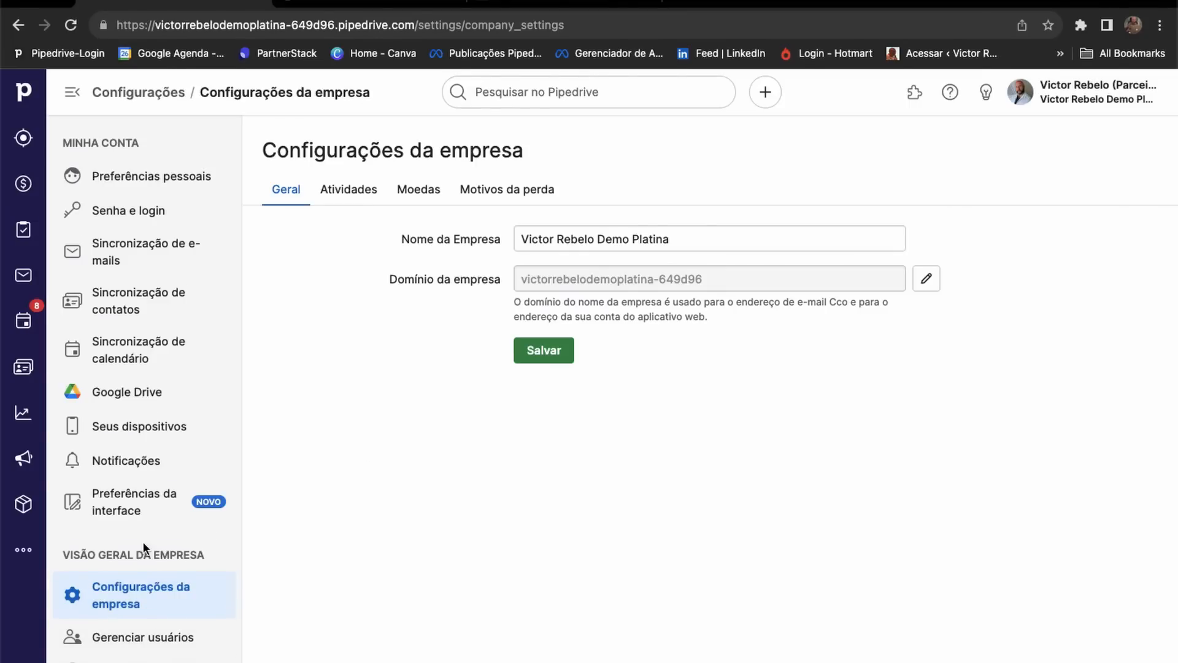
pyautogui.scroll(-2, 143, 542)
pyautogui.click(150, 608)
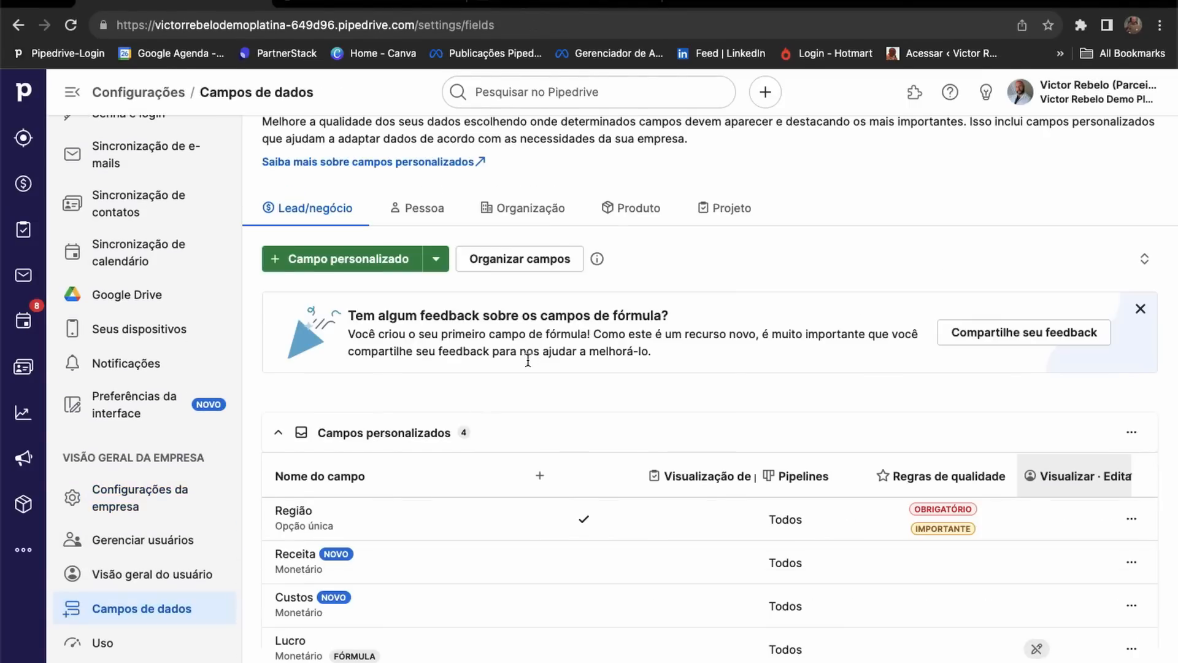
pyautogui.scroll(-1, 307, 553)
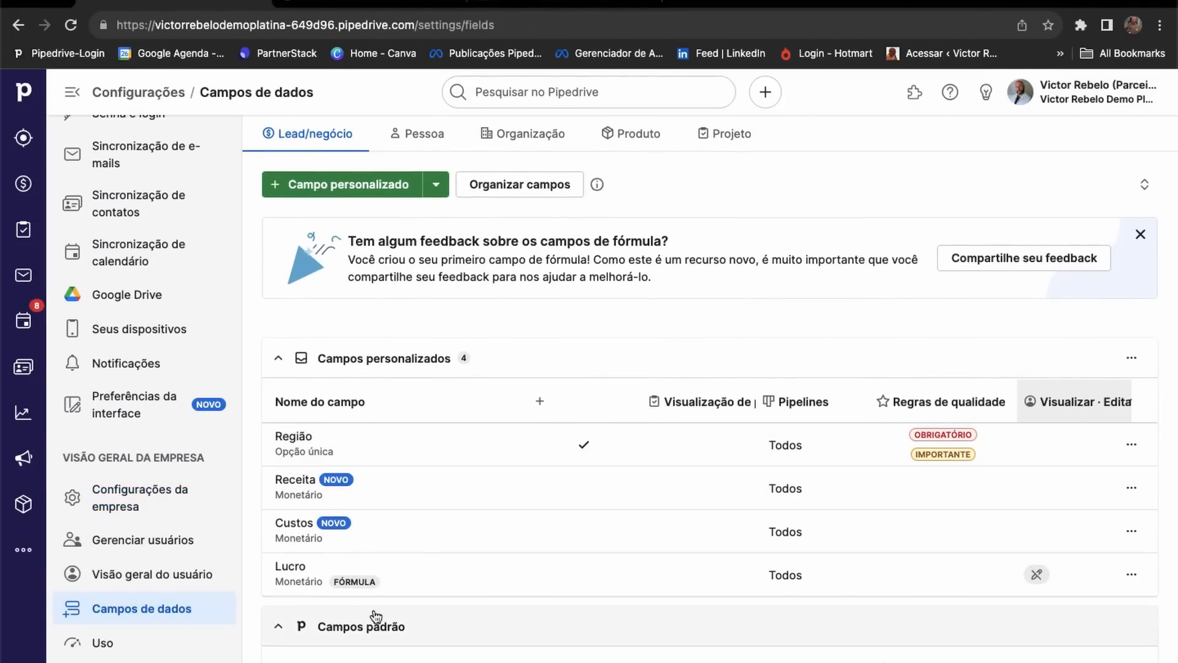
# Append #Negócio Valor to the Lucro formula after Negócio Custos.
pyautogui.click(329, 586)
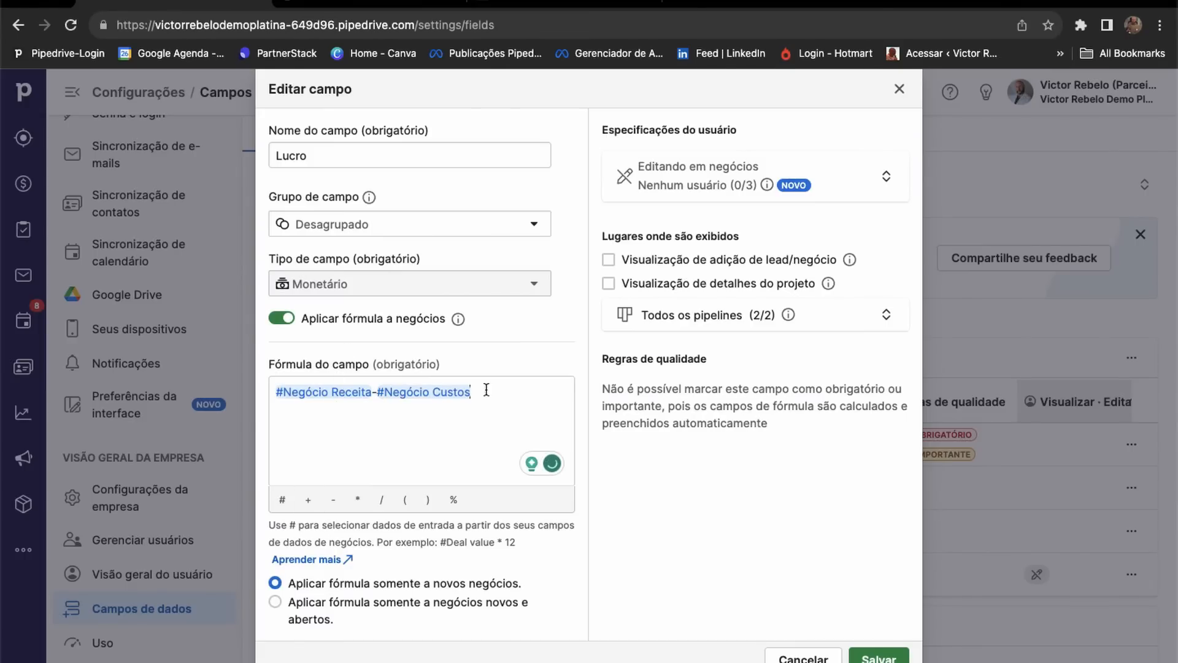
pyautogui.write('#')
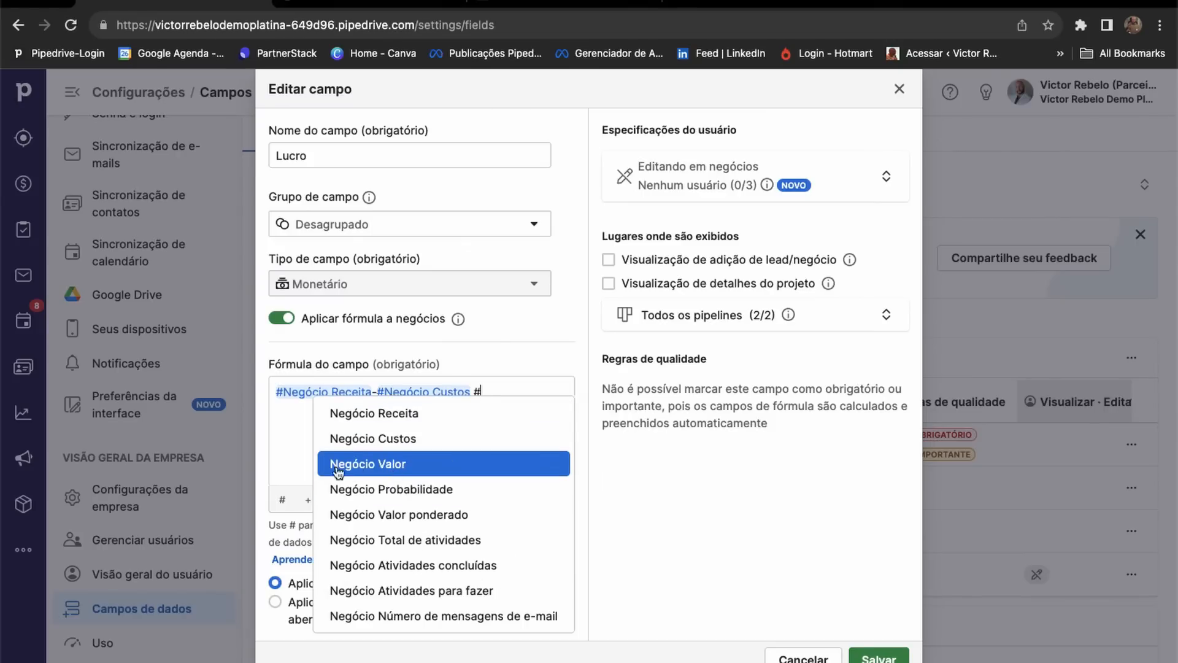
pyautogui.click(381, 469)
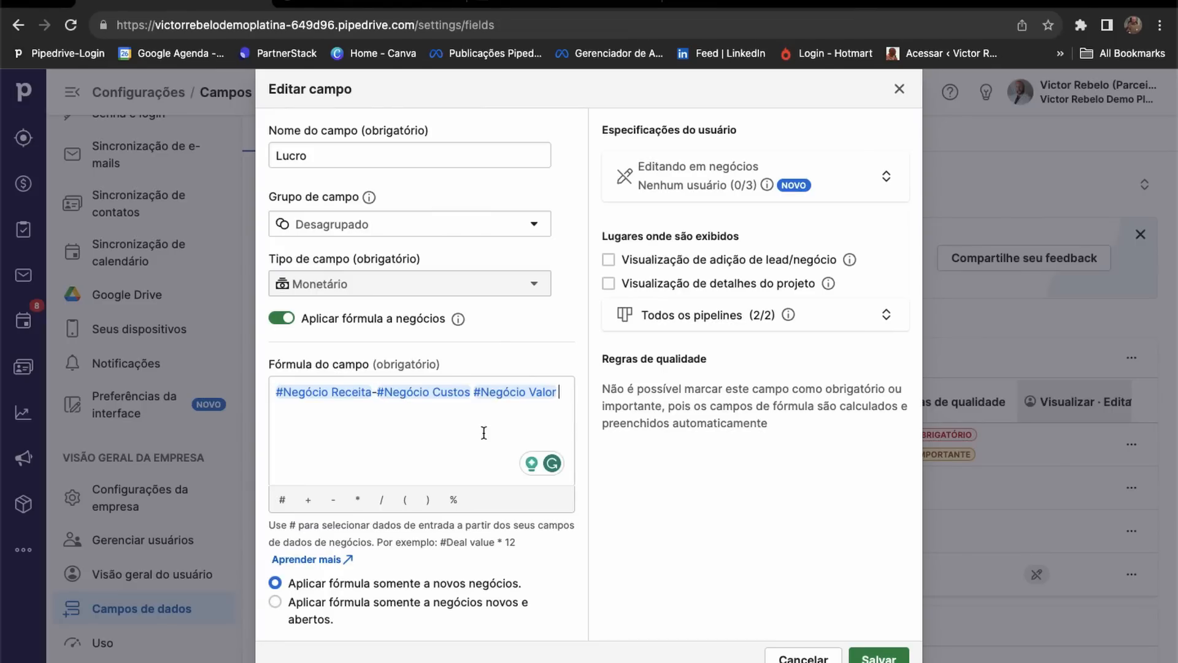
# Scroll through the Help Center article's formula symbol table.
pyautogui.click(381, 6)
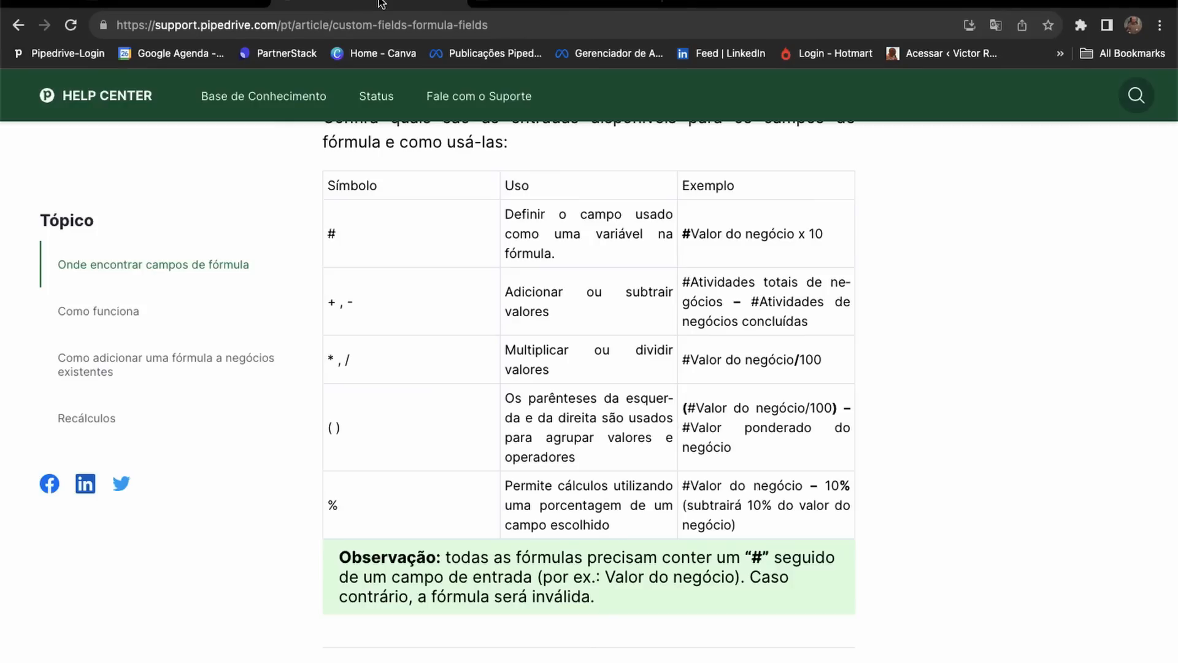
pyautogui.scroll(1, 495, 157)
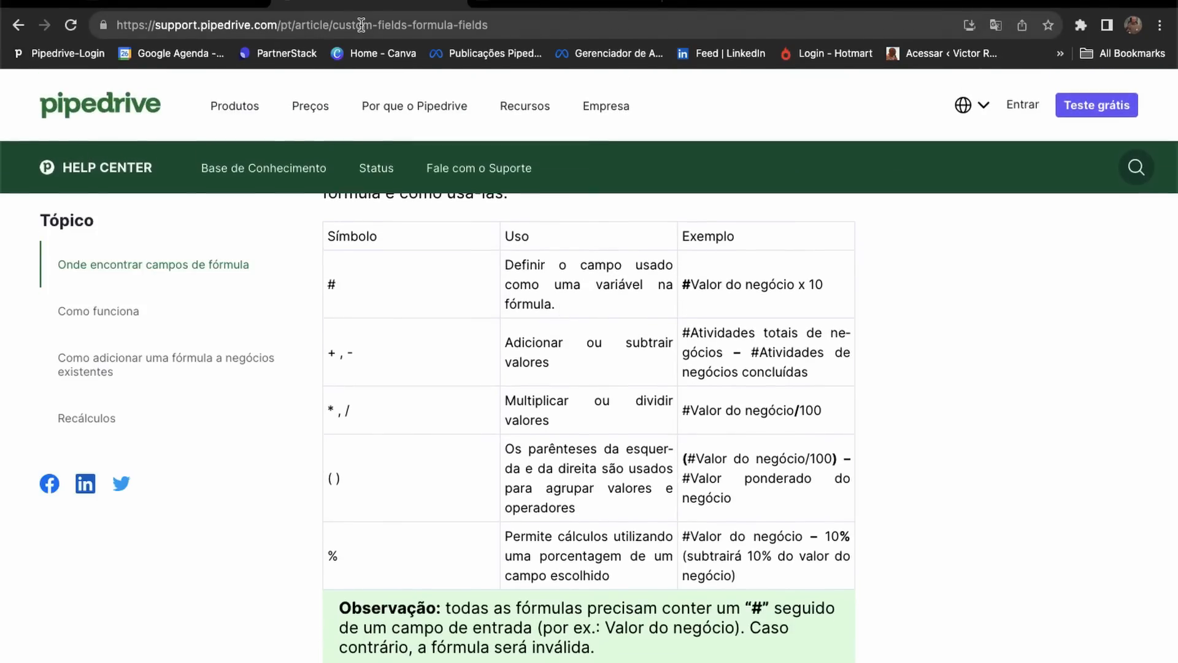
pyautogui.scroll(-1, 537, 386)
pyautogui.scroll(2, 379, 311)
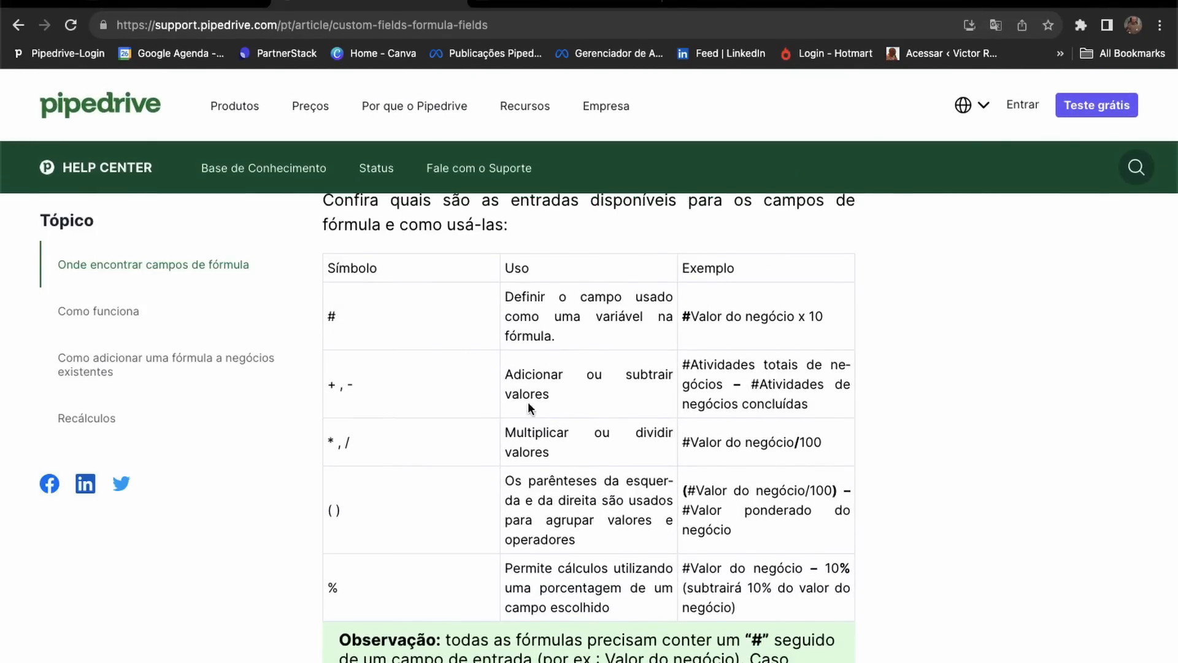
pyautogui.scroll(-8, 528, 402)
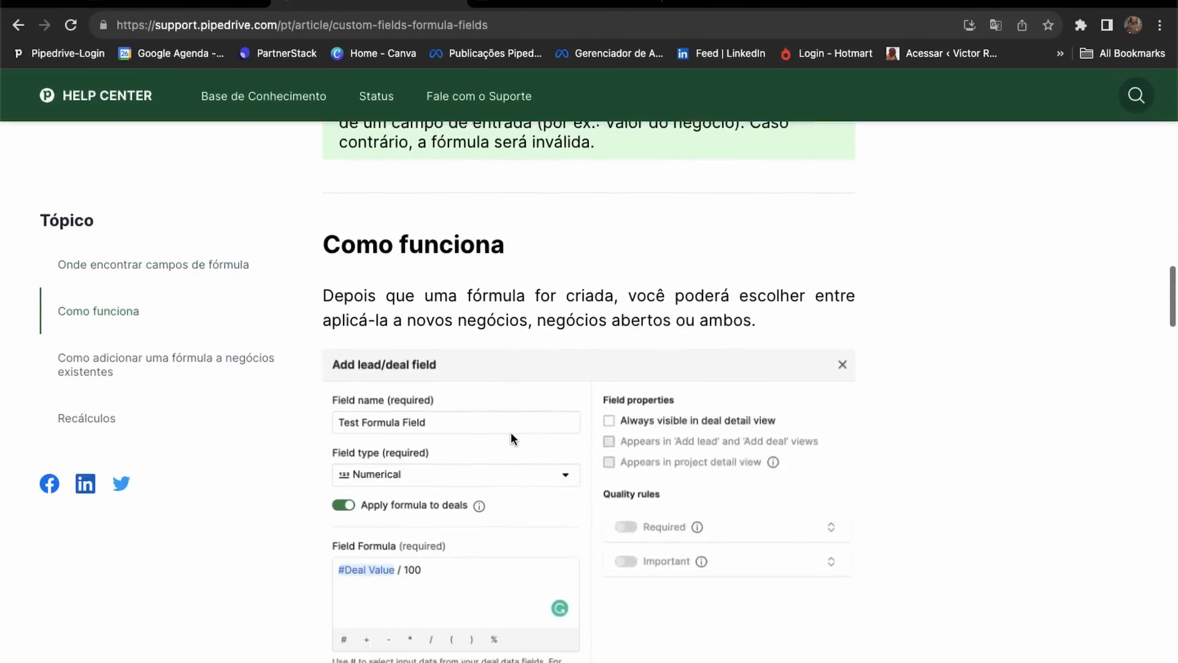
pyautogui.scroll(-4, 510, 432)
pyautogui.scroll(9, 511, 432)
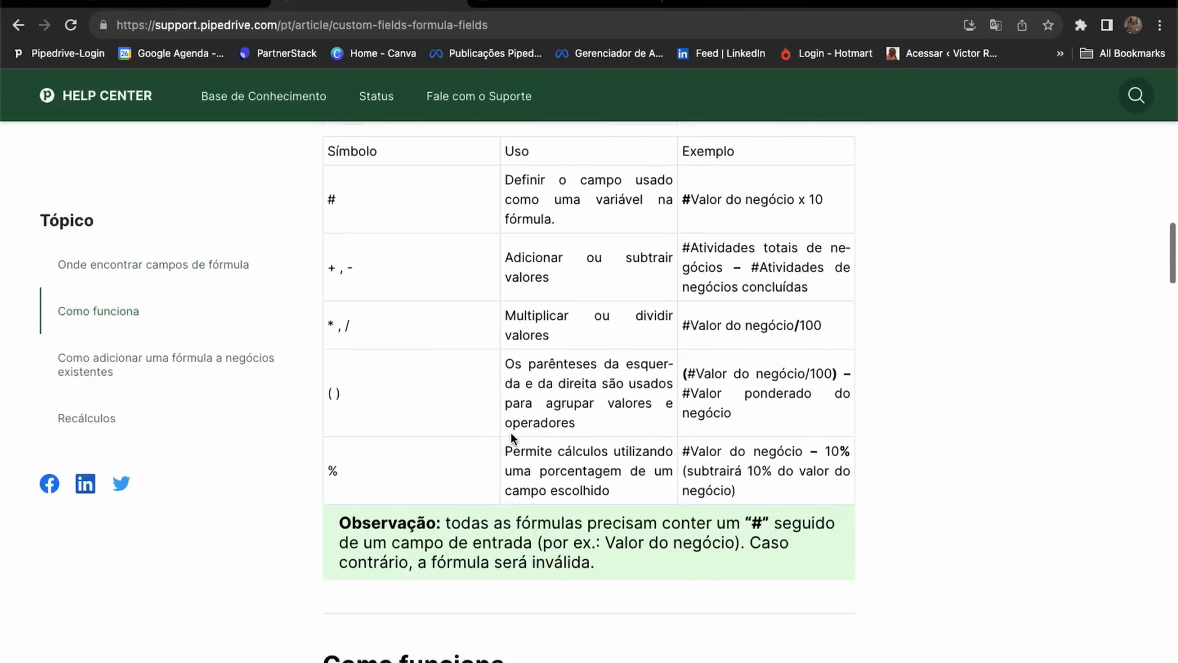
pyautogui.scroll(3, 511, 432)
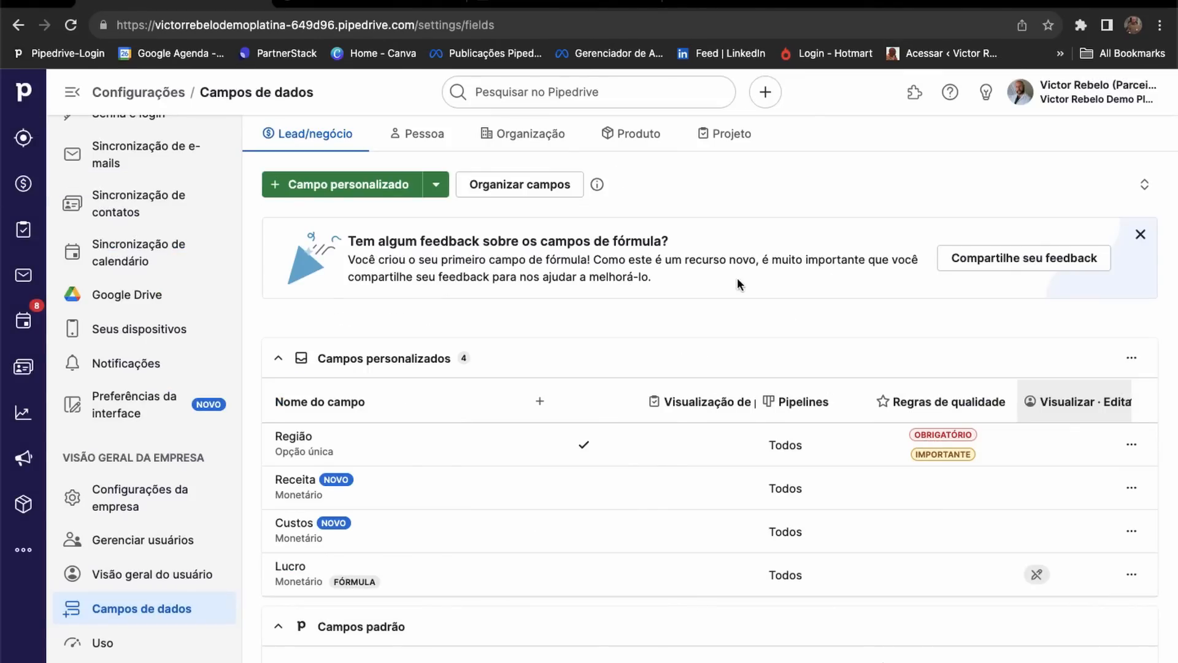
# Mark ABC Deal as won with its Região set to Nordeste.
pyautogui.click(23, 184)
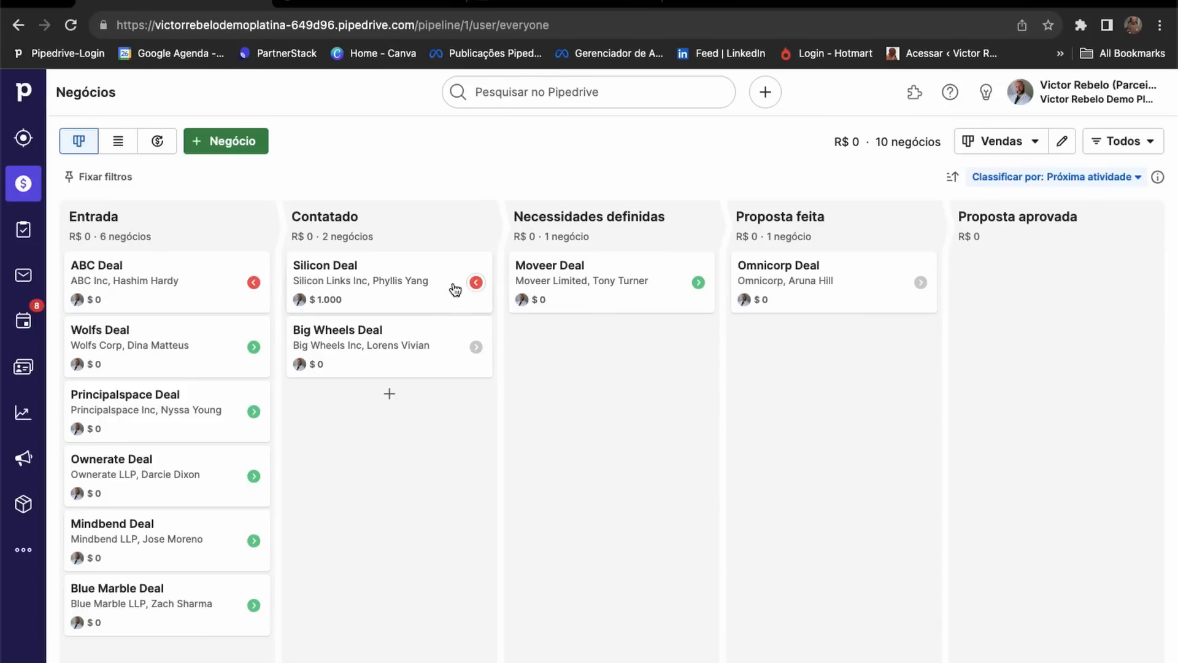
pyautogui.click(181, 297)
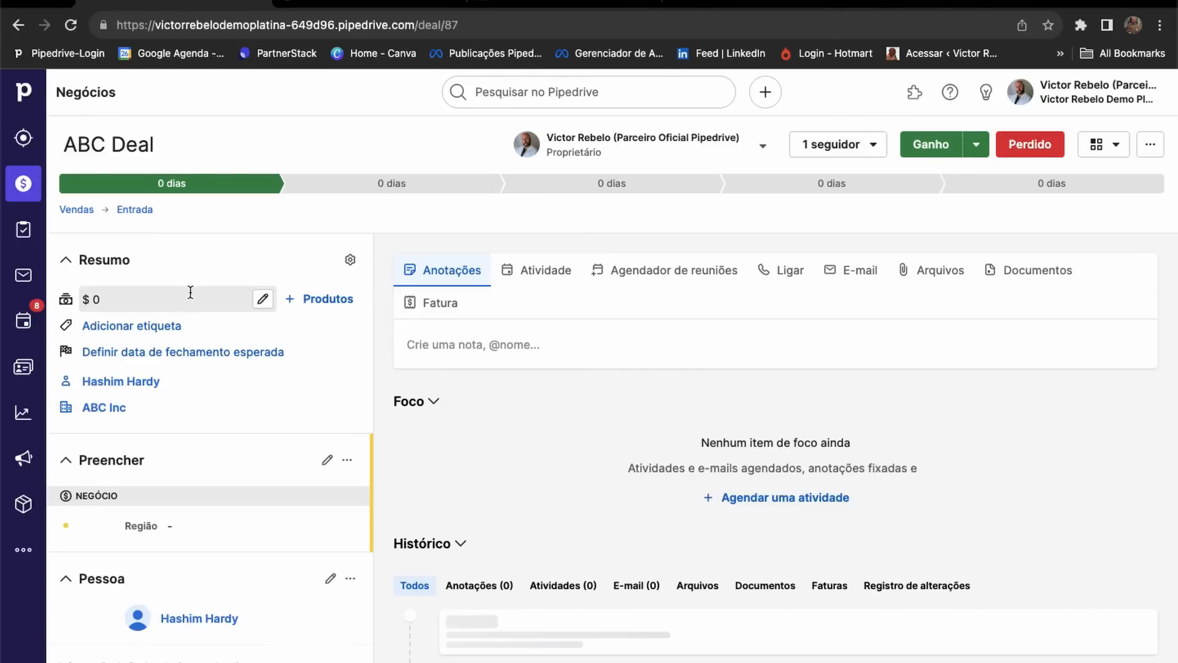
pyautogui.click(924, 150)
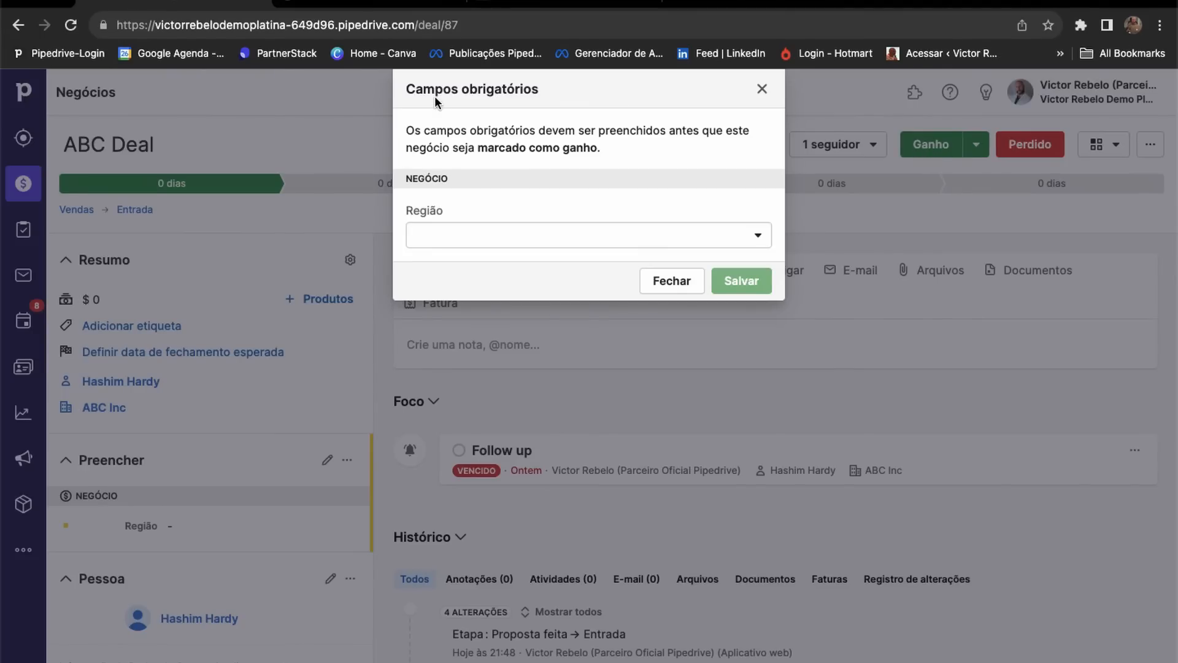
pyautogui.moveTo(437, 92); pyautogui.dragTo(546, 92)
pyautogui.click(431, 246)
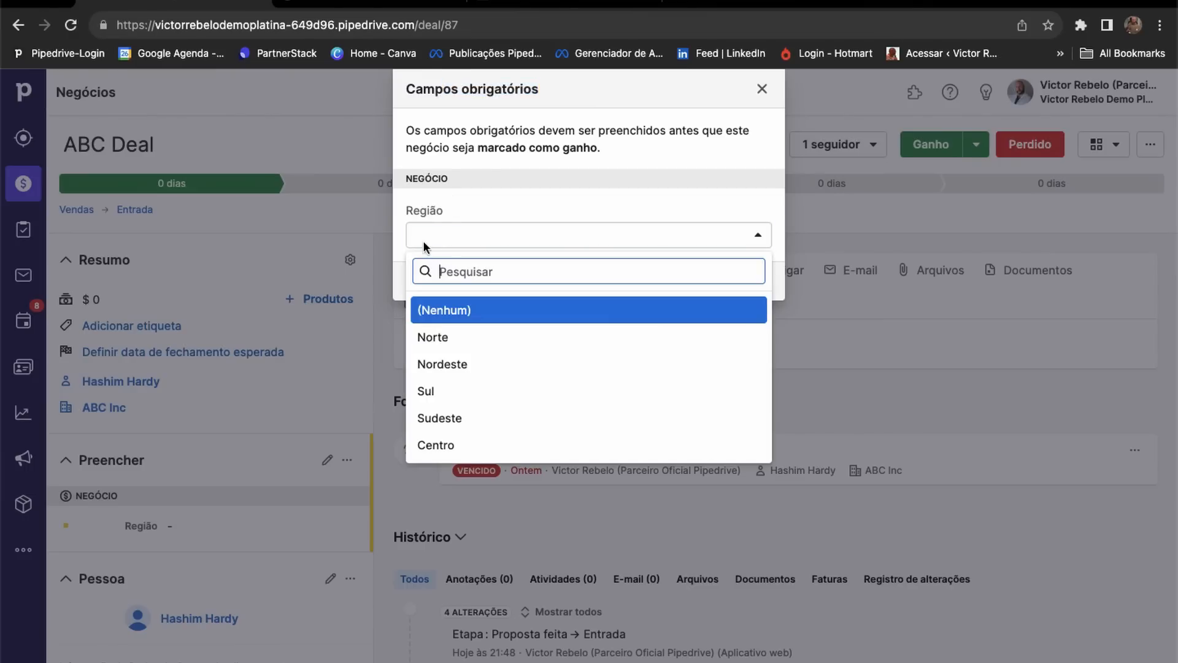
pyautogui.click(434, 363)
pyautogui.click(726, 279)
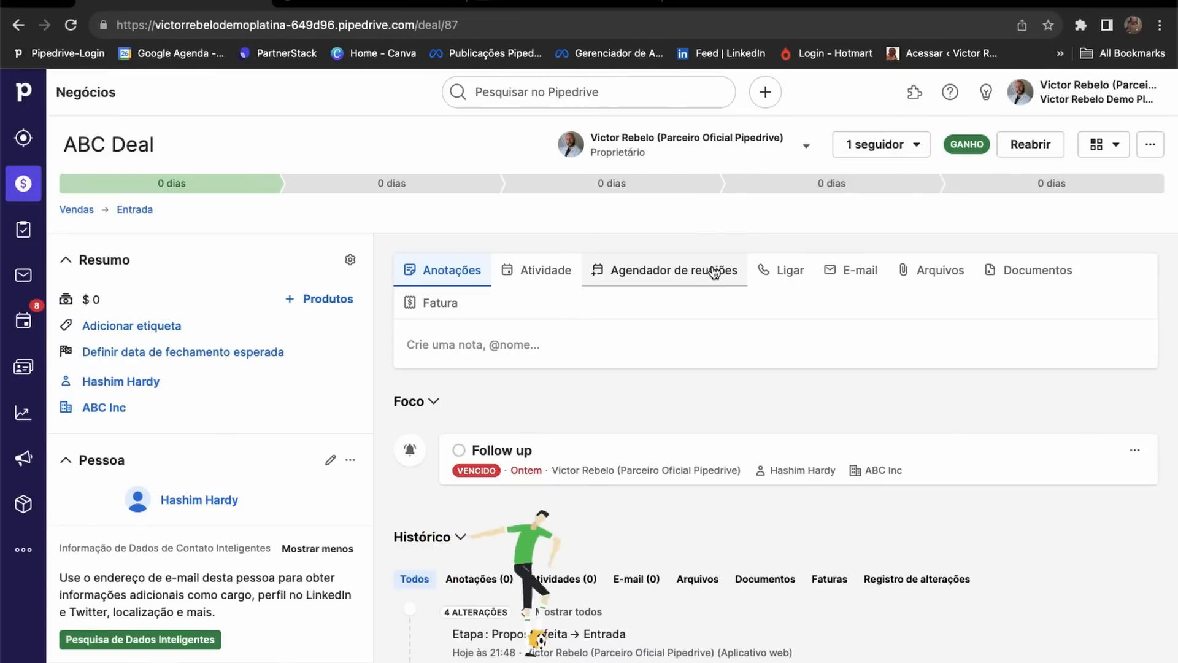
# Reopen the won ABC Deal.
pyautogui.click(1024, 153)
pyautogui.scroll(-2, 332, 380)
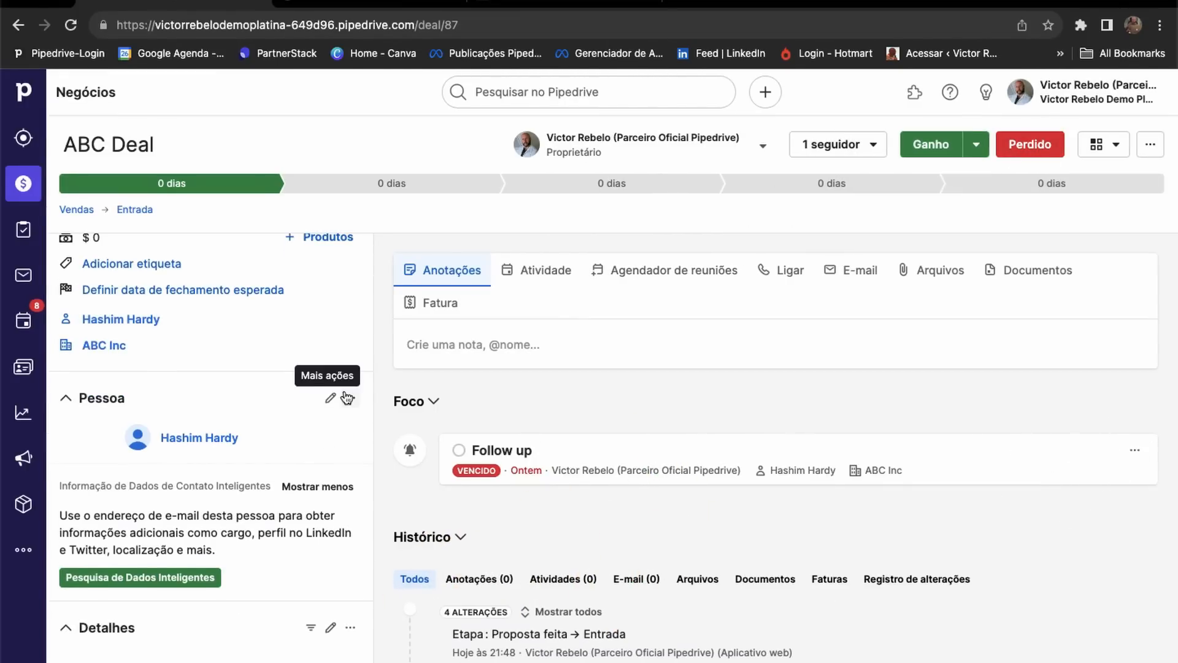
pyautogui.scroll(2, 348, 398)
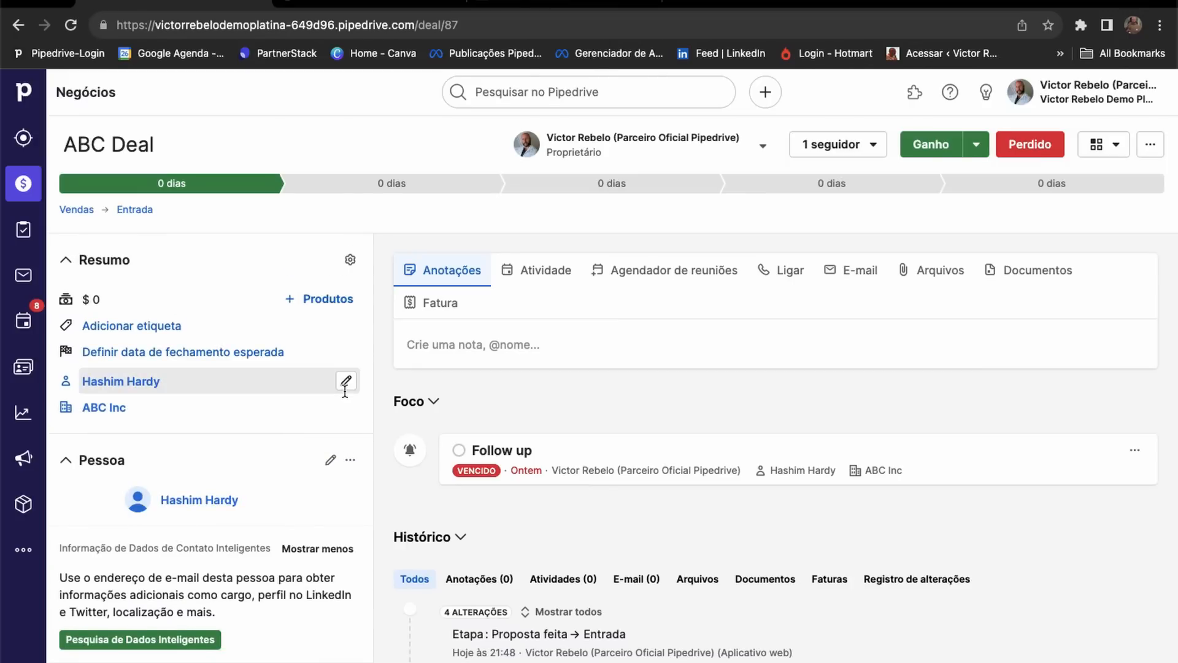
pyautogui.moveTo(303, 371)
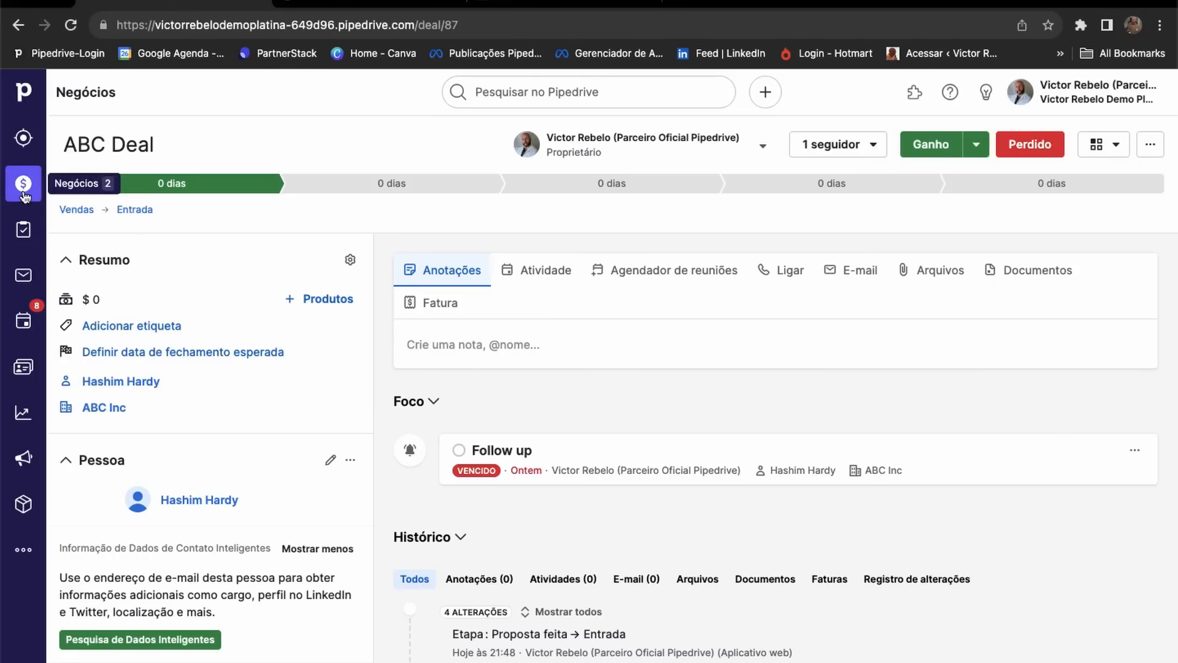
# Create and save a deals filter with condition Região é Norte.
pyautogui.click(23, 193)
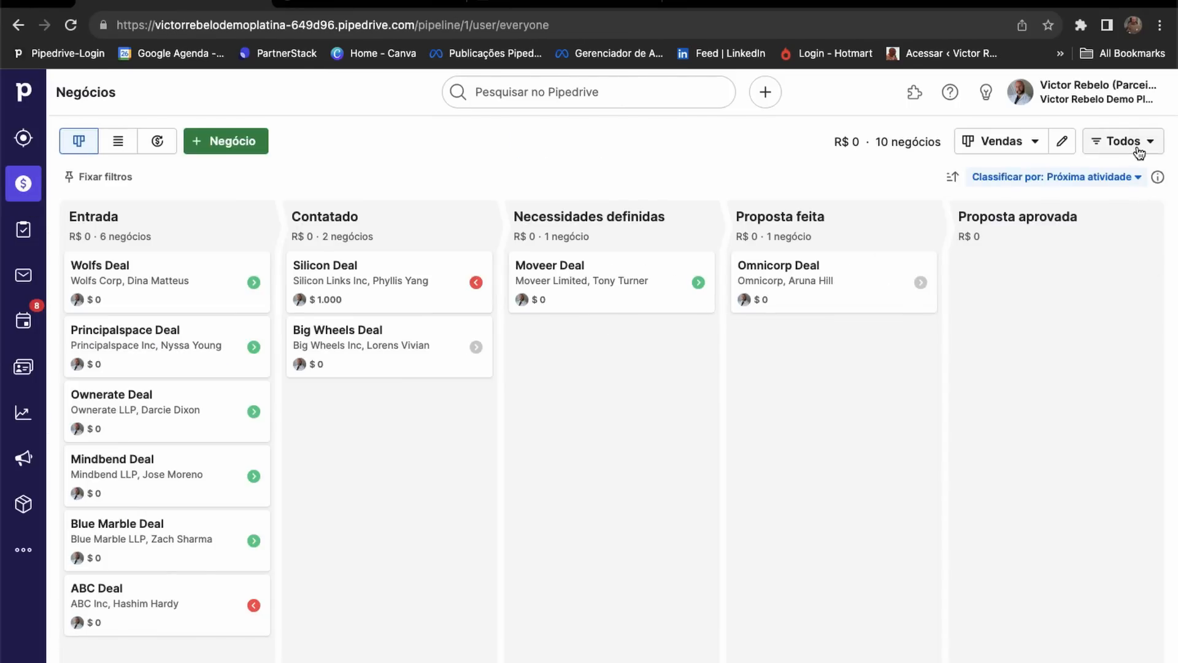
pyautogui.click(1140, 152)
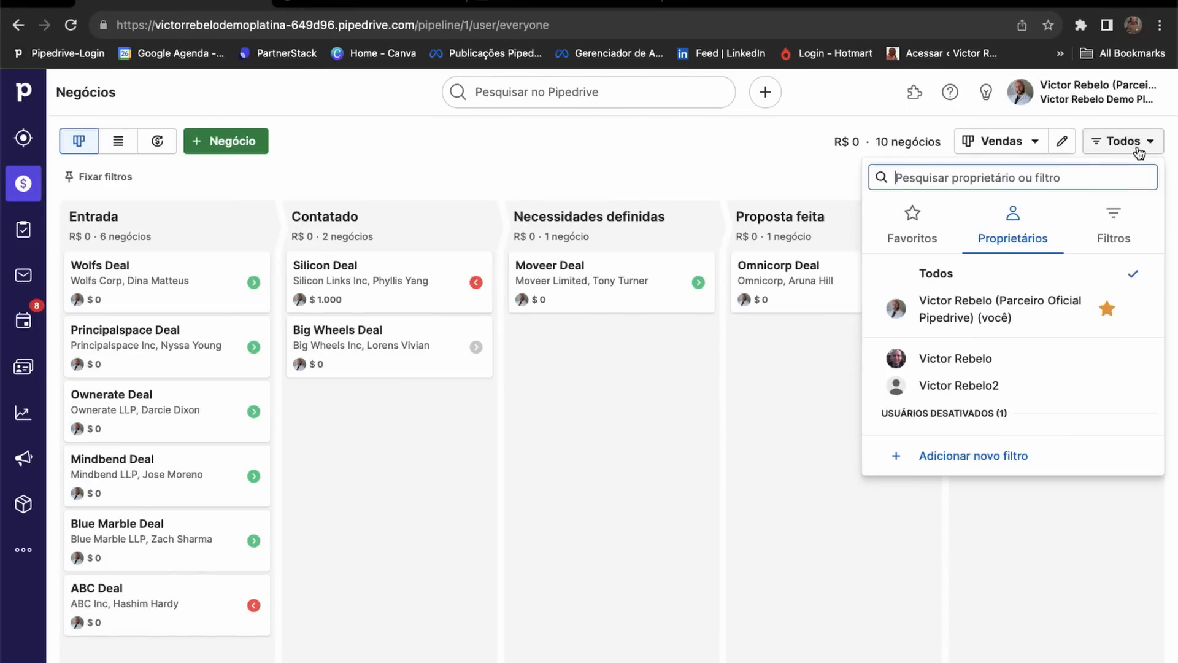
pyautogui.click(1112, 232)
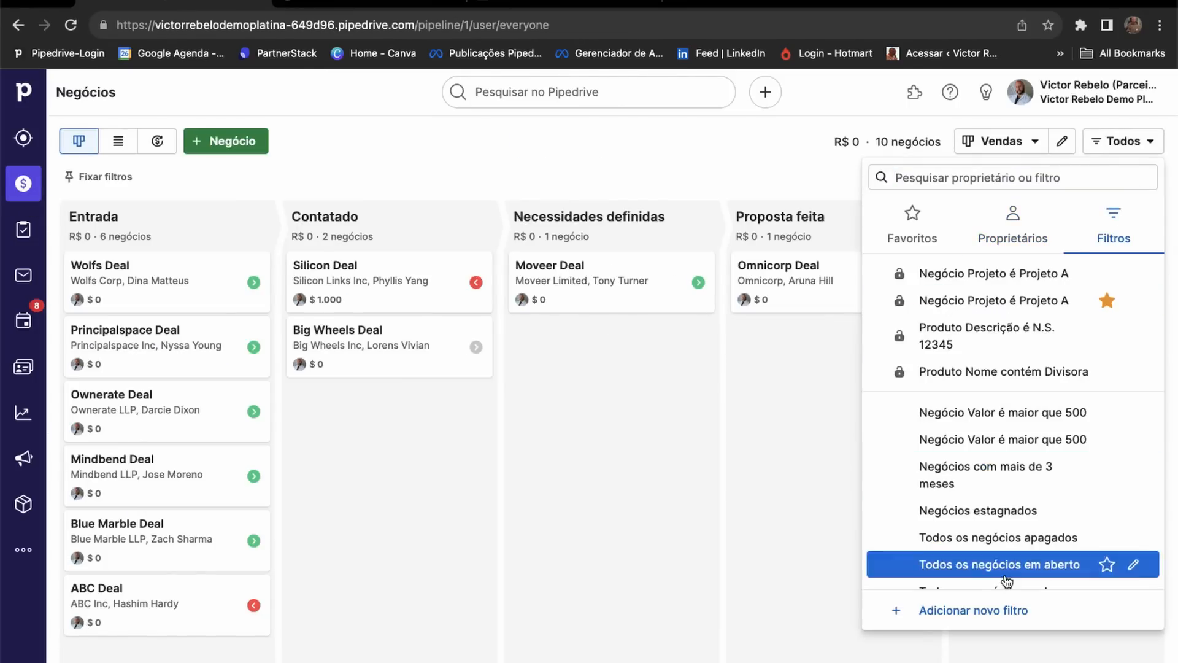
pyautogui.click(985, 608)
pyautogui.click(359, 172)
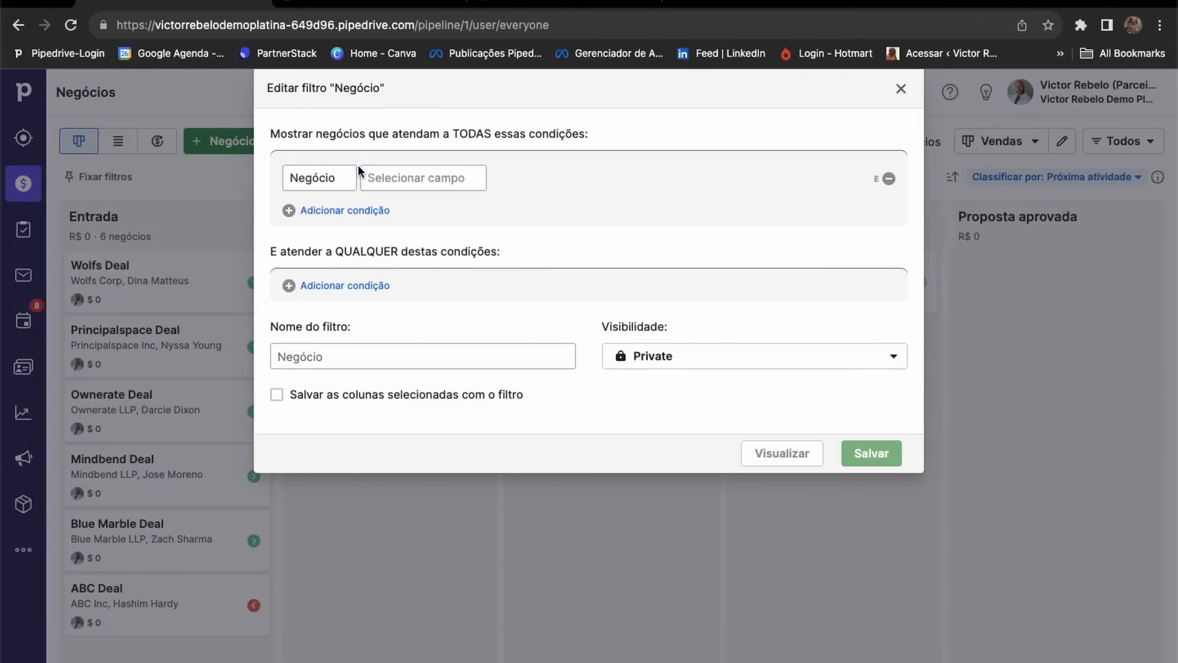
pyautogui.click(433, 180)
pyautogui.scroll(-3, 408, 344)
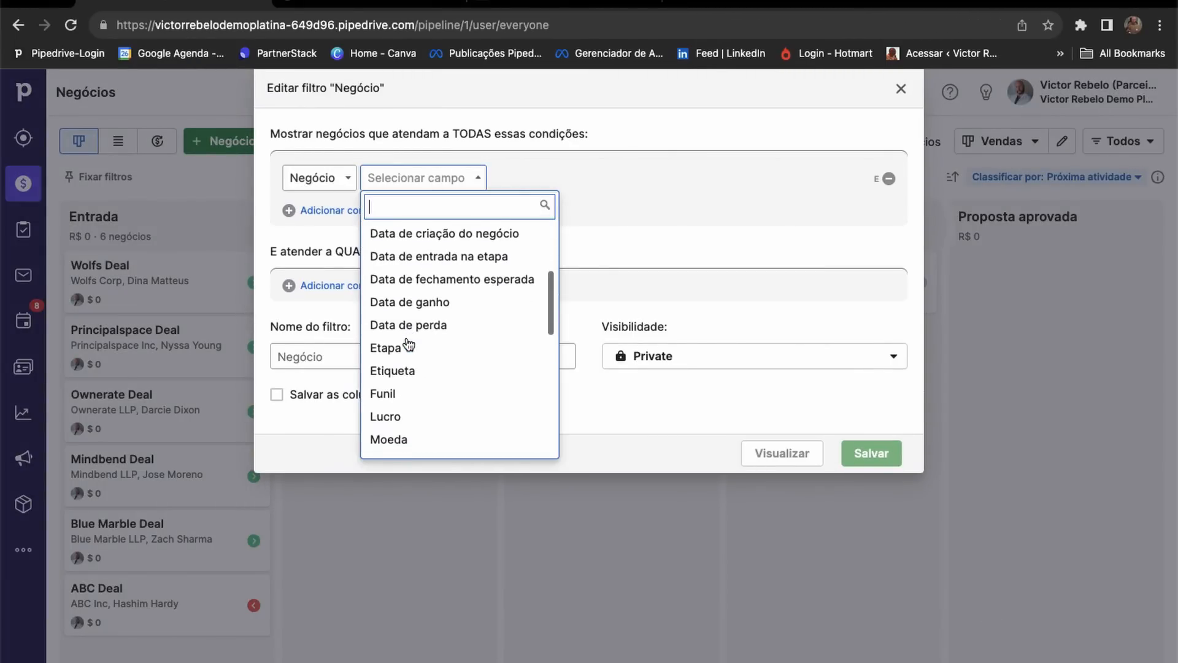
pyautogui.scroll(-2, 407, 345)
pyautogui.scroll(-5, 407, 345)
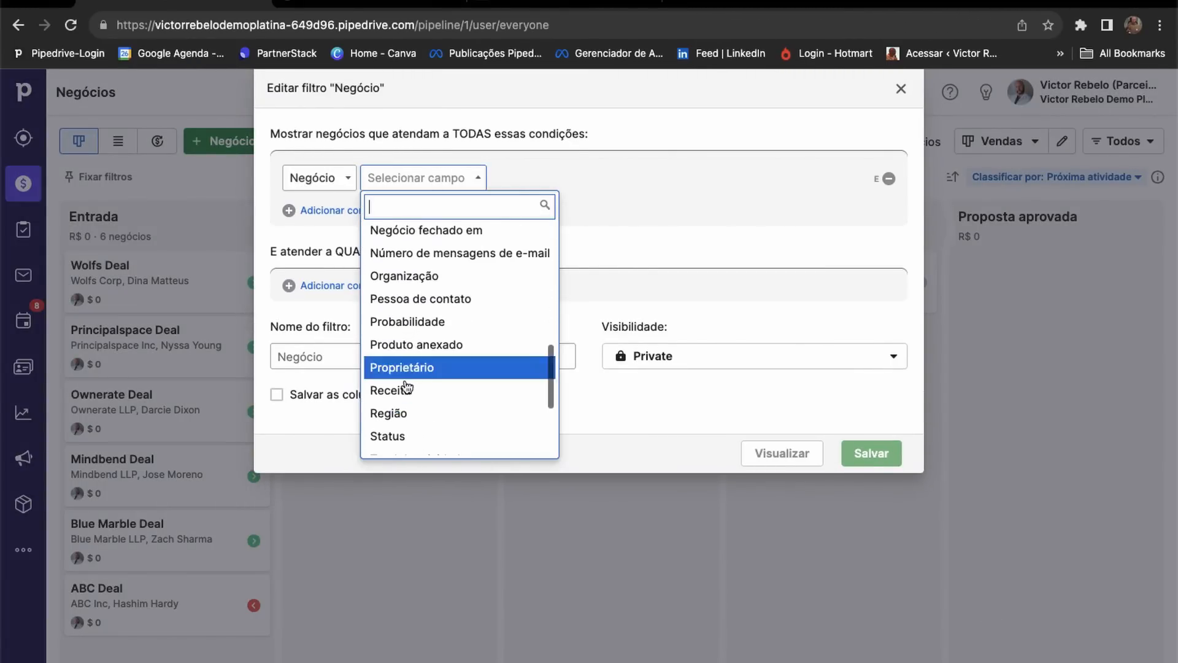
pyautogui.click(441, 407)
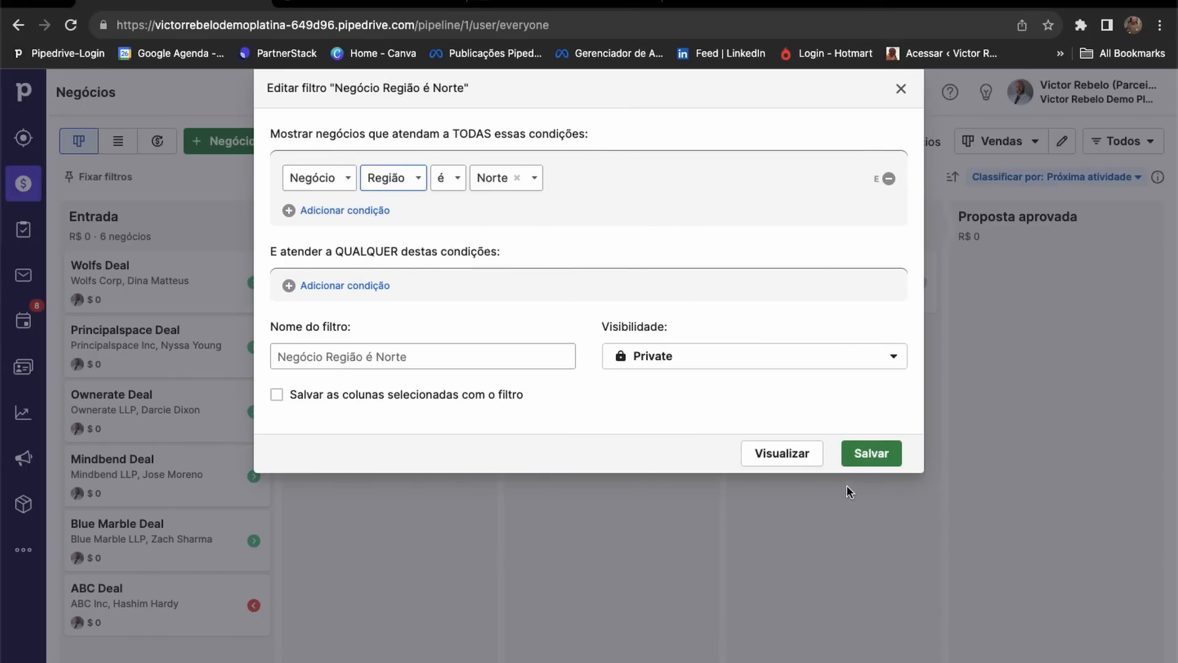
pyautogui.click(850, 452)
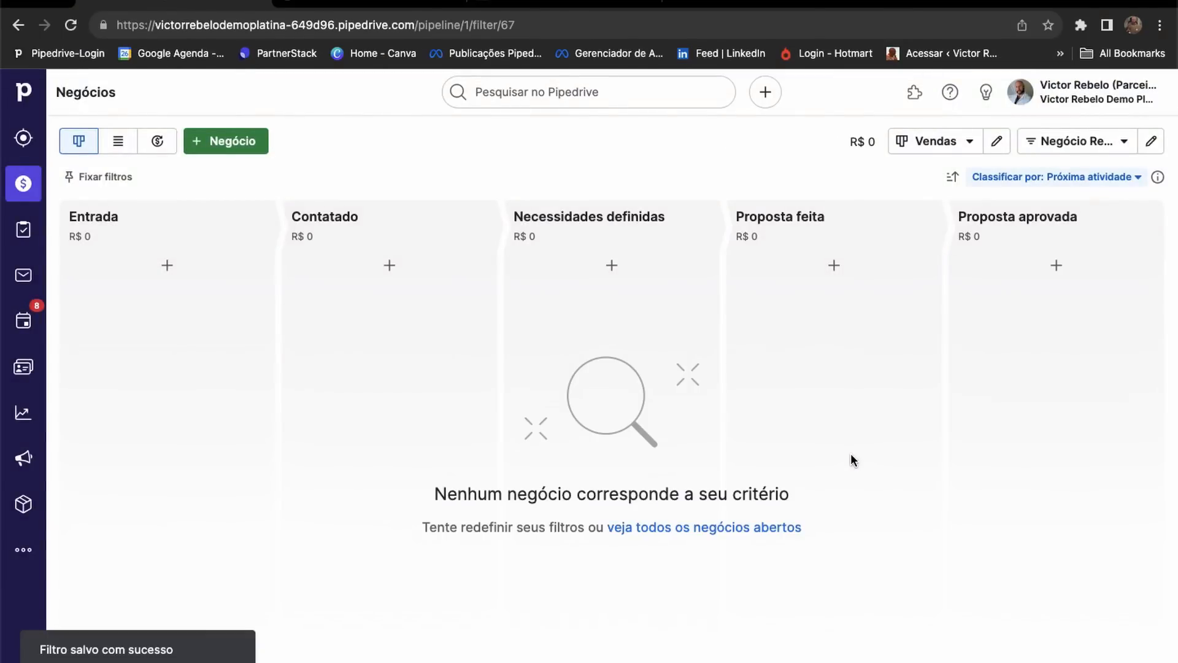
# Change the region filter's value to Sul and save.
pyautogui.click(1152, 141)
pyautogui.click(530, 179)
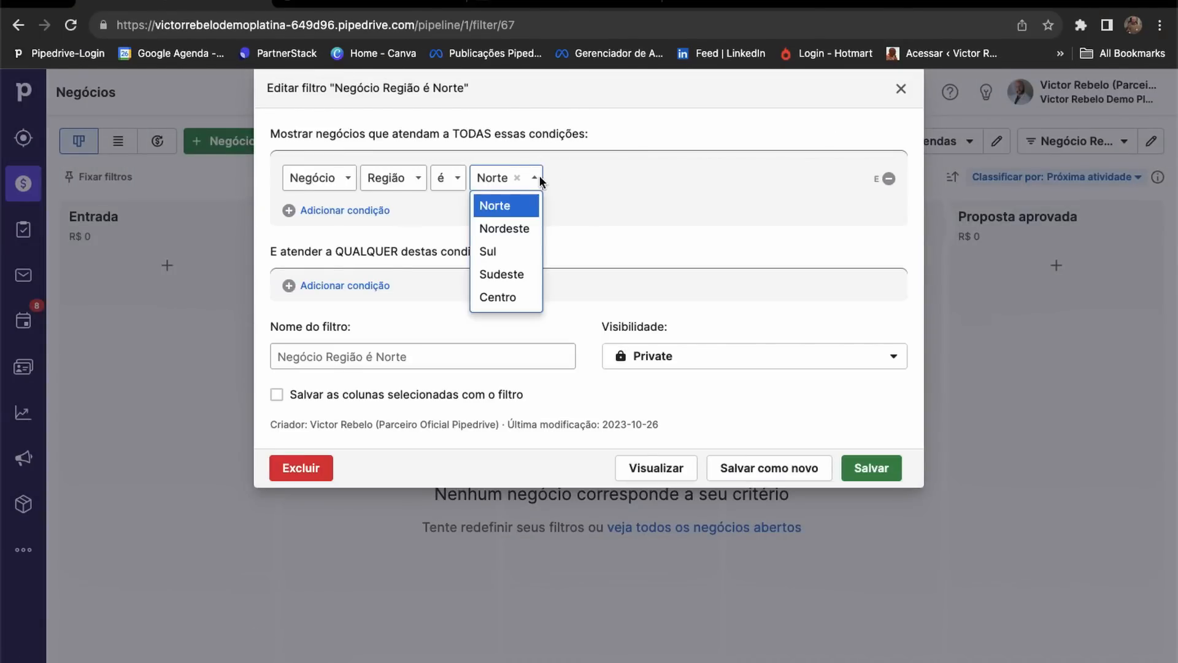
pyautogui.click(486, 250)
pyautogui.click(895, 478)
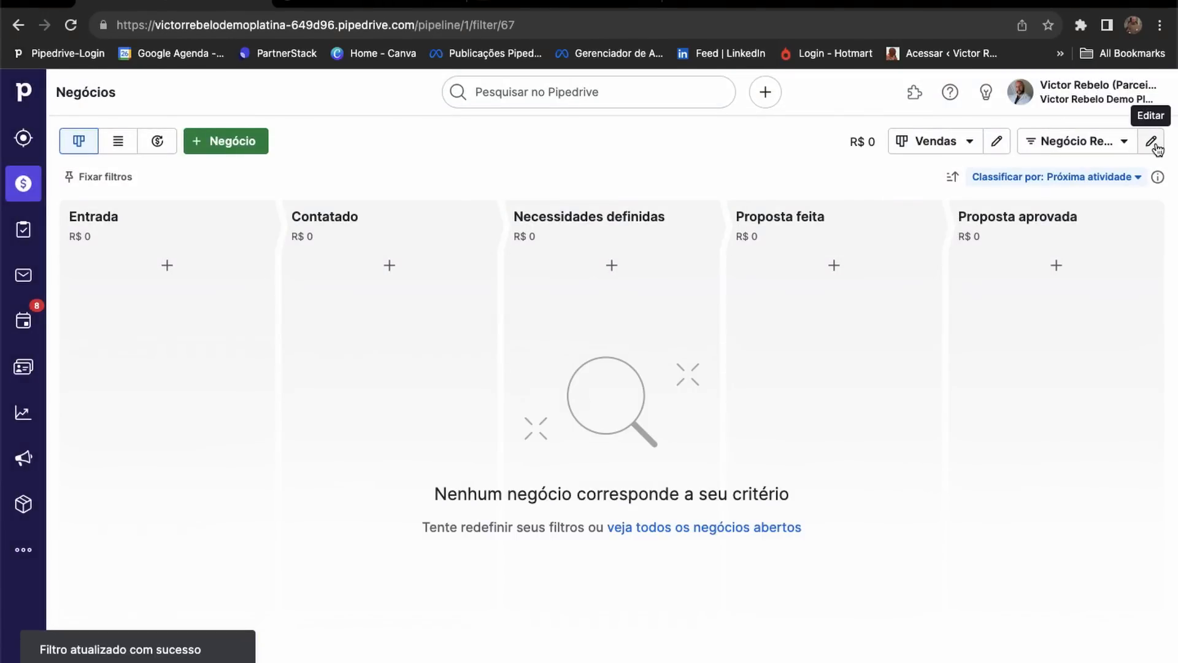
# Change the region filter to Nordeste, showing ABC Deal and Wolfs Deal.
pyautogui.click(1153, 143)
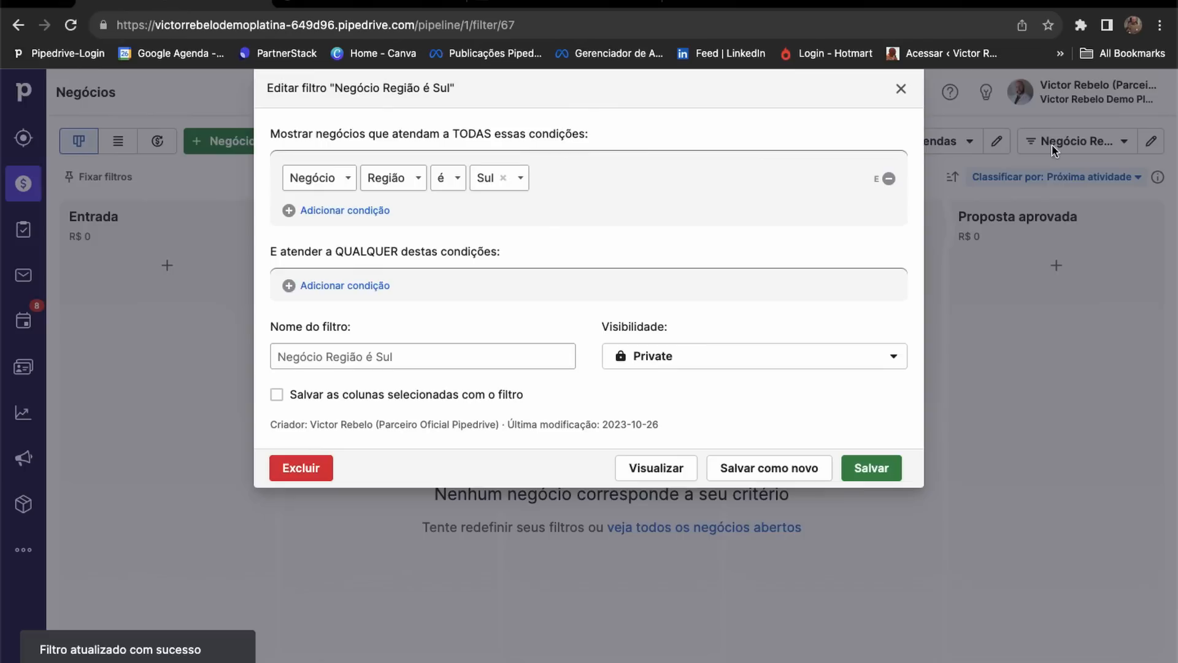
pyautogui.click(518, 178)
pyautogui.click(489, 228)
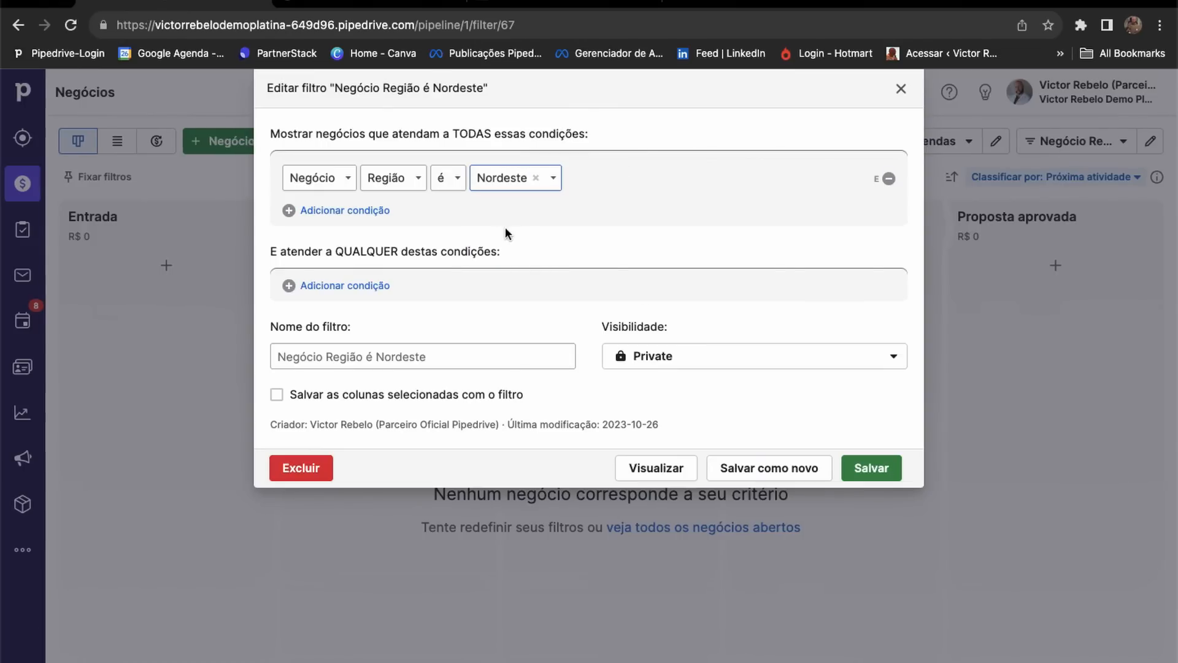
pyautogui.click(867, 469)
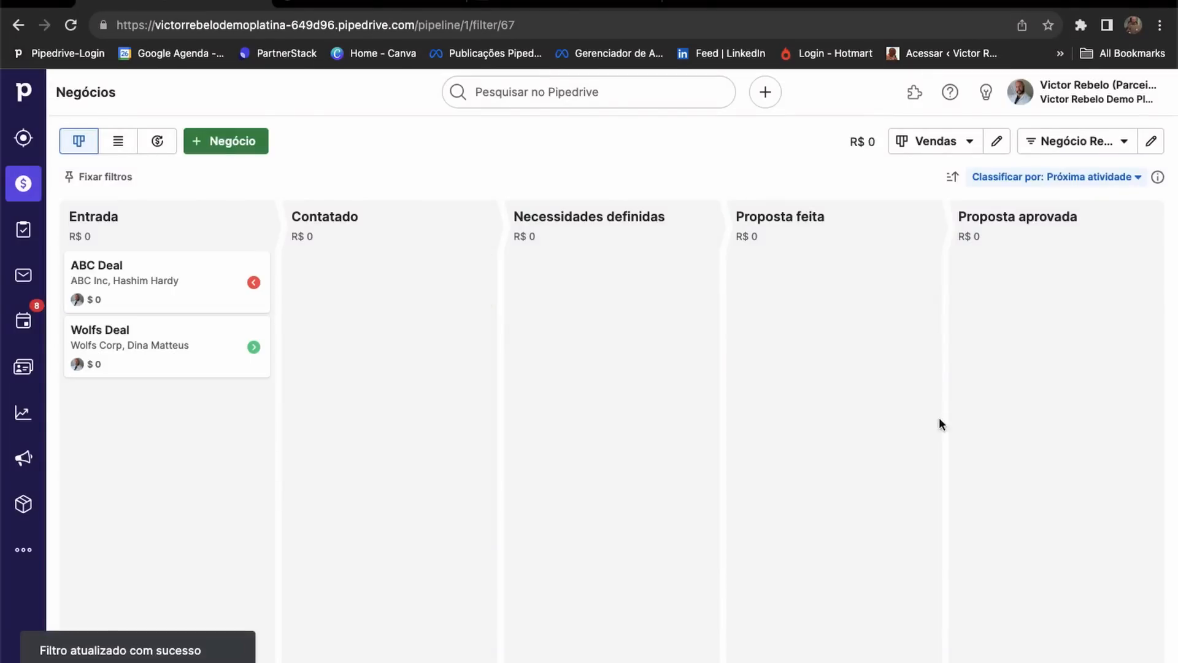